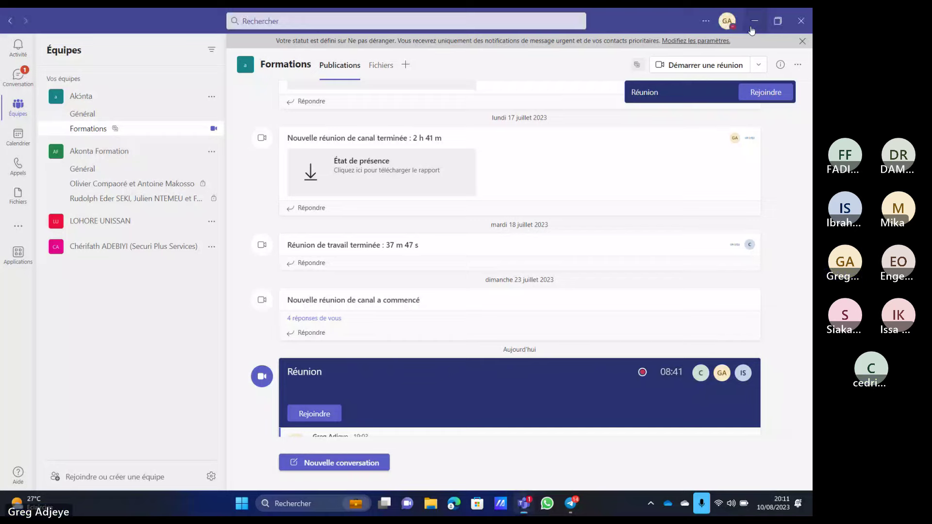
# - Minimize the Teams window and open the workbook Tables de données.xlsx in Excel from the Webinaire001 desktop folder
pyautogui.doubleClick(752, 30)
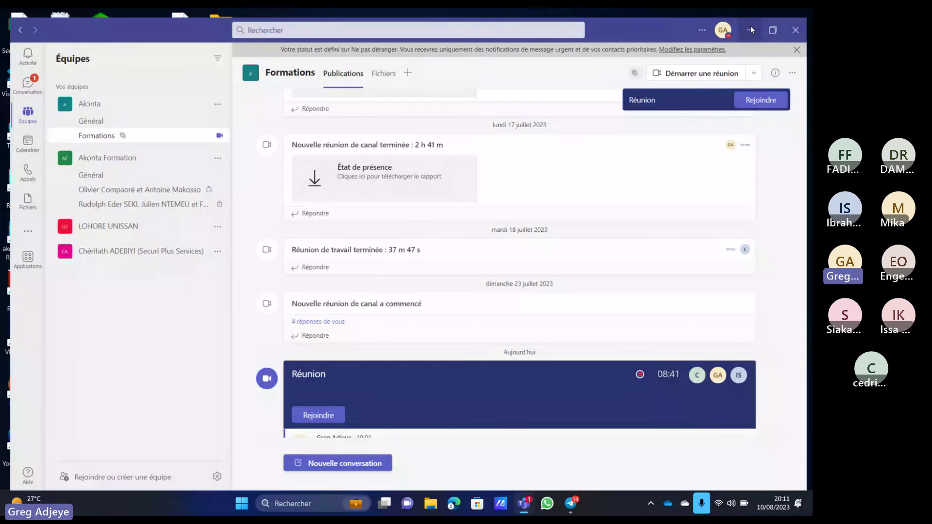
pyautogui.click(750, 30)
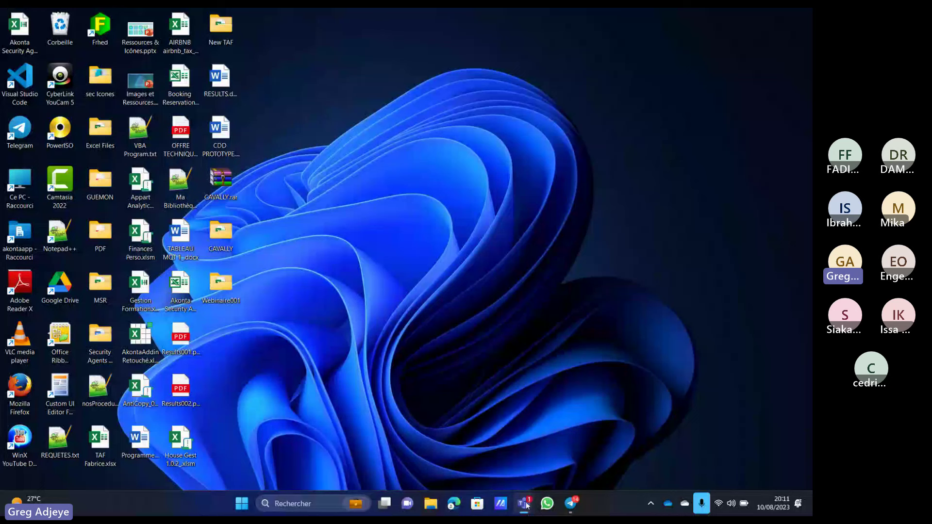
pyautogui.doubleClick(221, 286)
pyautogui.click(476, 149)
pyautogui.click(121, 107)
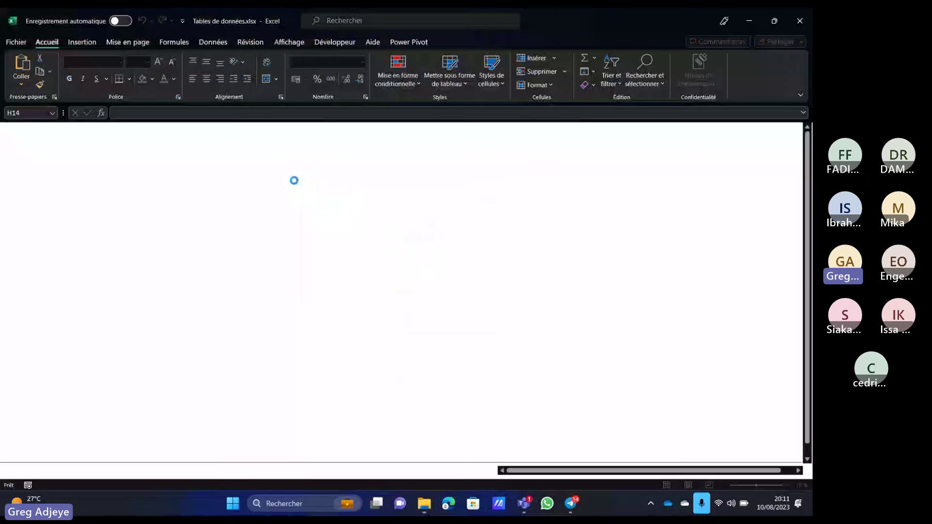
pyautogui.click(74, 160)
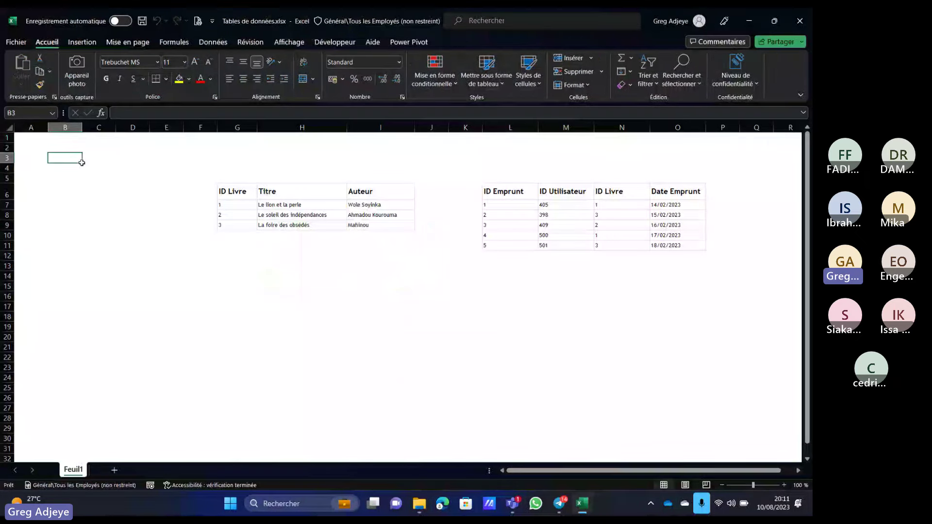
pyautogui.click(136, 166)
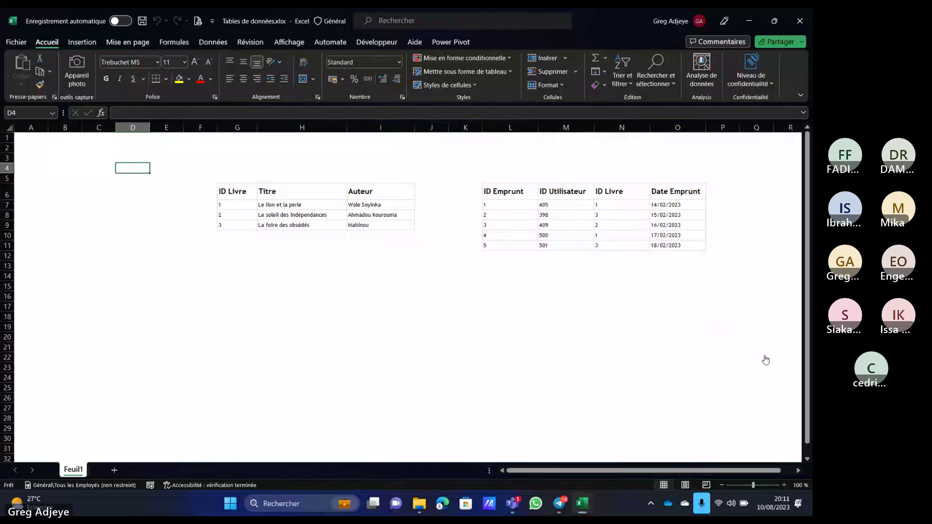
# - Start the sheet title in cell G3 with the word "CONSTITUTION"
pyautogui.click(226, 152)
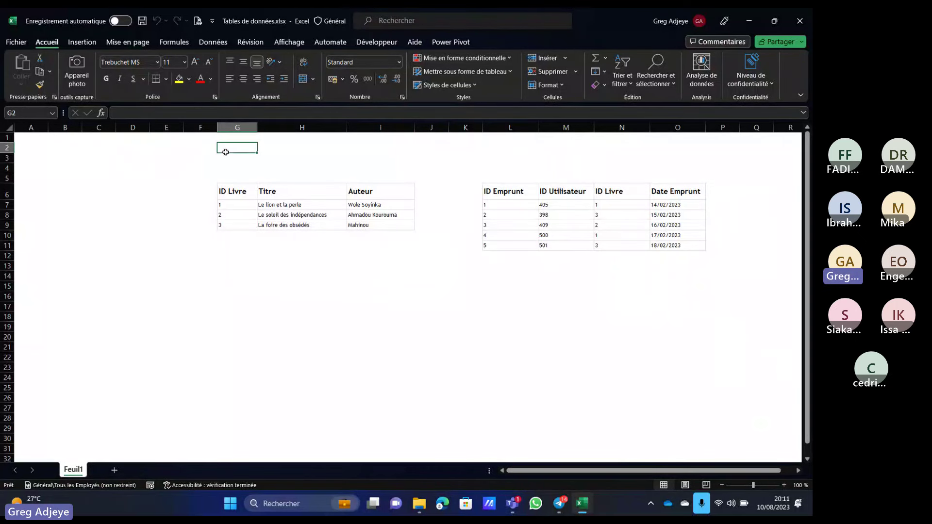
pyautogui.click(235, 160)
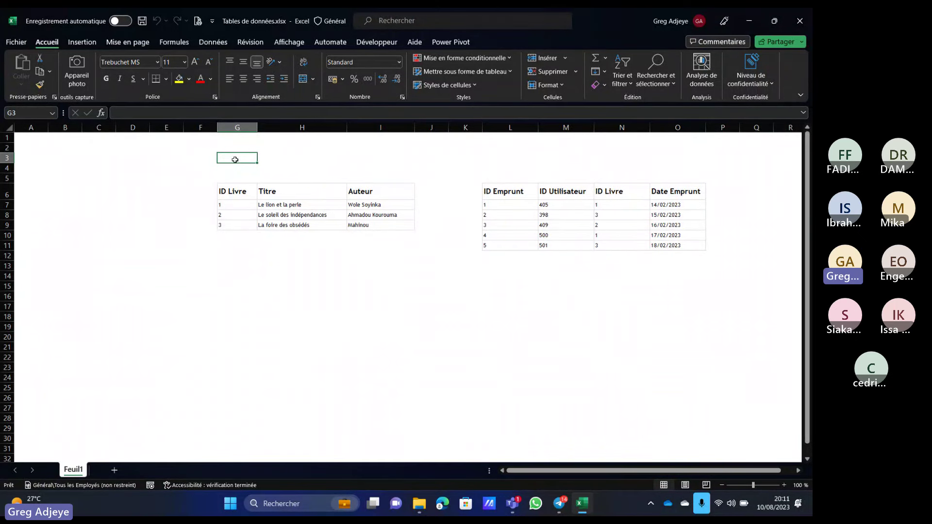
pyautogui.write('CONS')
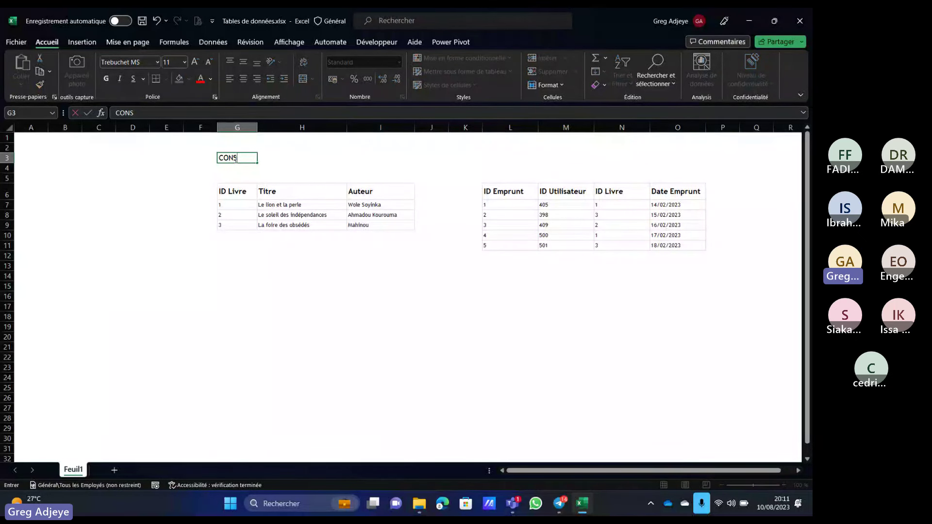
pyautogui.write('TI')
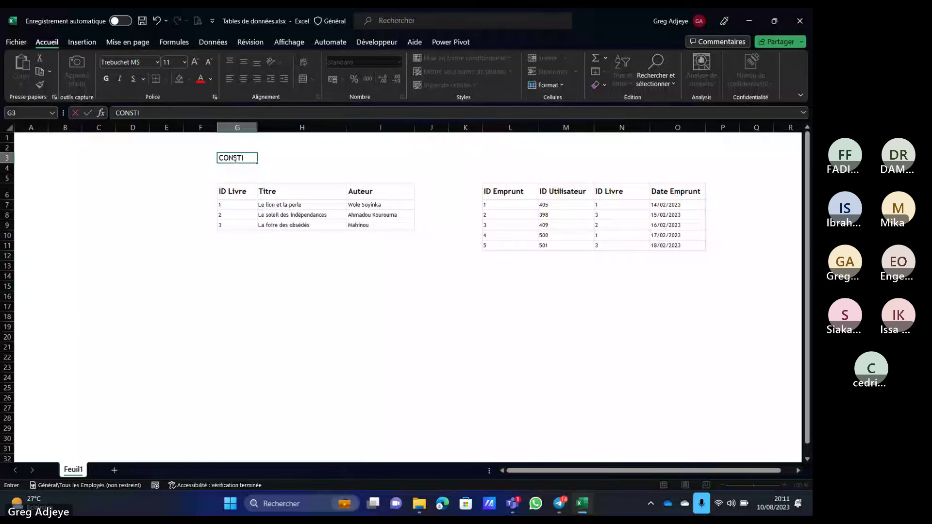
pyautogui.write('TUTION')
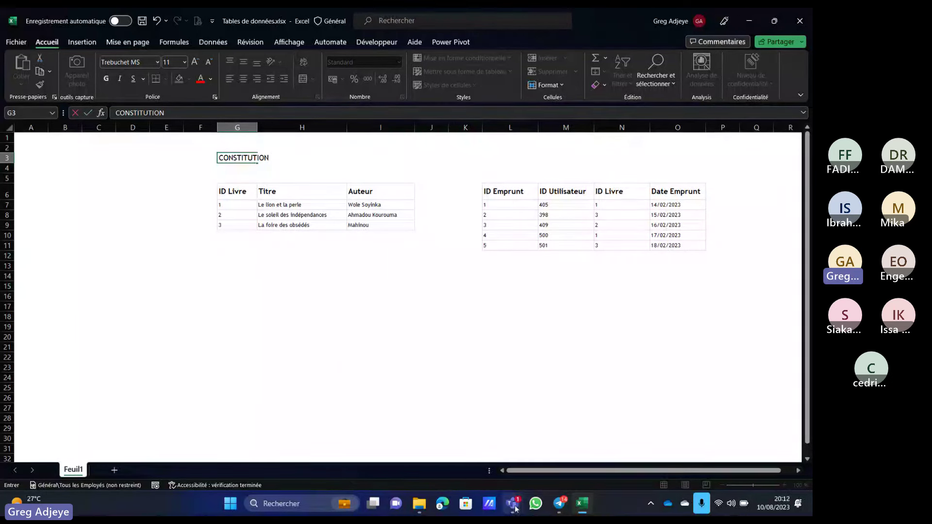
# - Switch to the Teams meeting, admit the guest waiting in the lobby, and return to the Excel workbook
pyautogui.moveTo(522, 496)
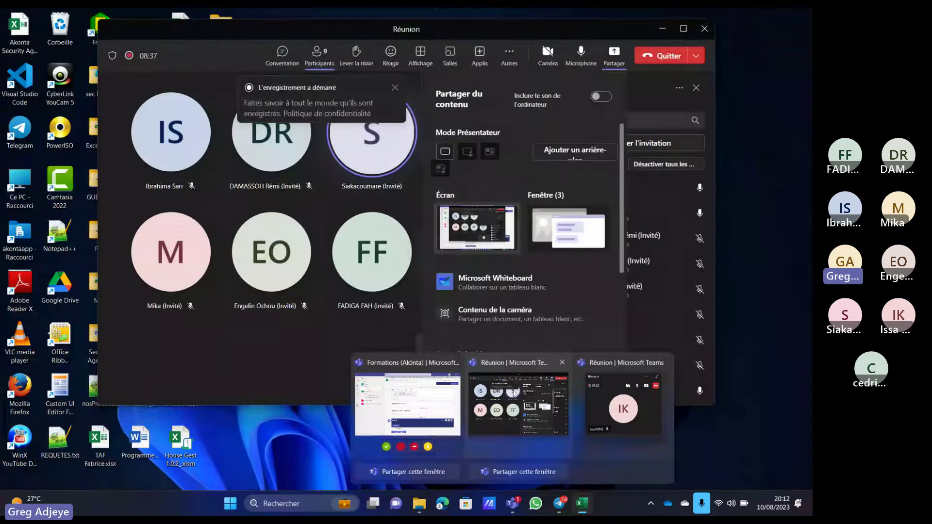
pyautogui.click(518, 405)
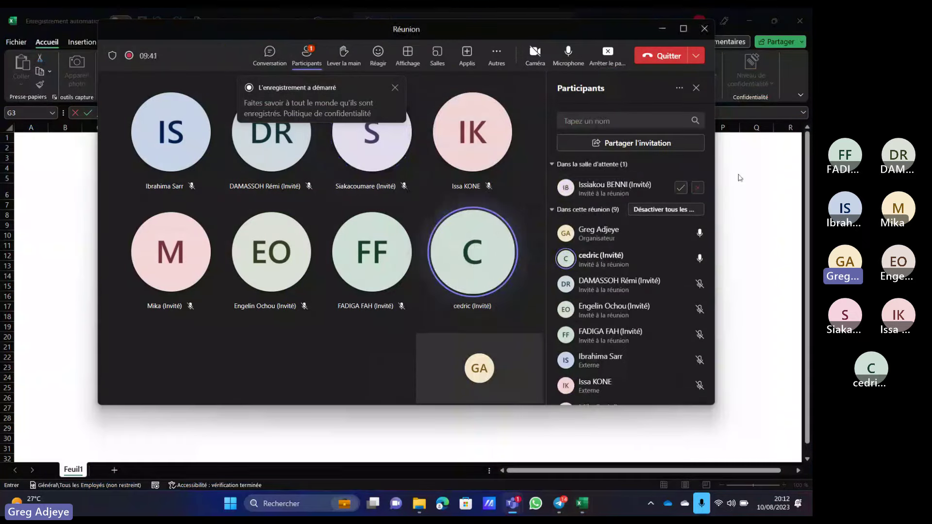
pyautogui.click(681, 187)
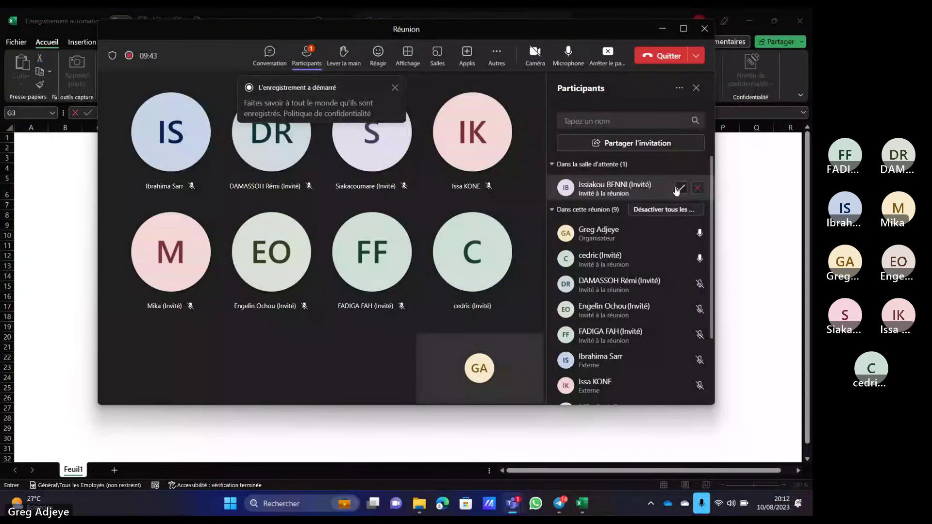
pyautogui.click(662, 30)
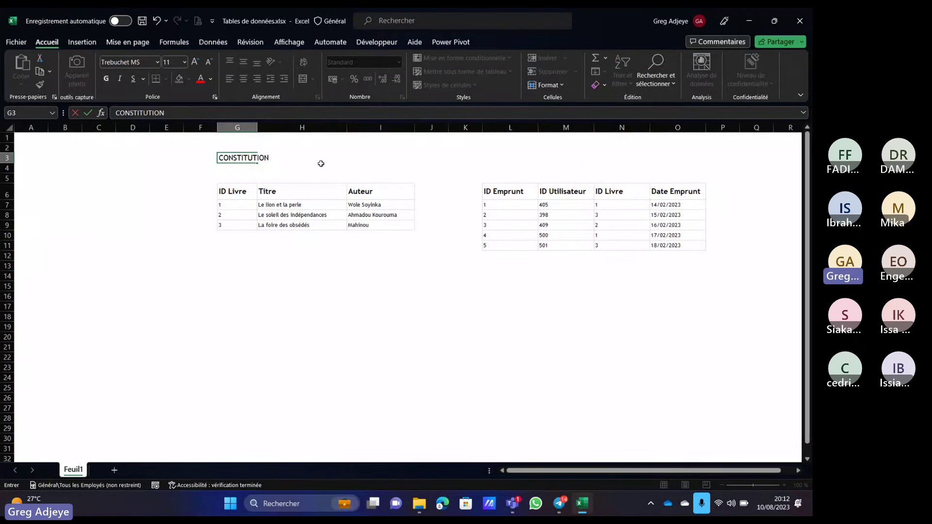
# - Complete the title in cell G3 as "CONSTITUTION EFFICACE DES BASES DE DONNEES AVEC EXCEL"
pyautogui.write('EFFIC')
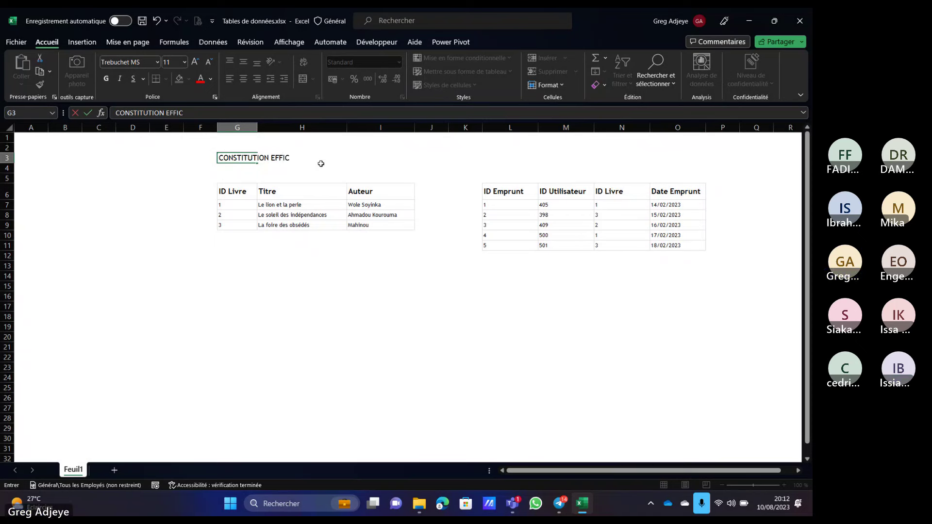
pyautogui.write('ACE')
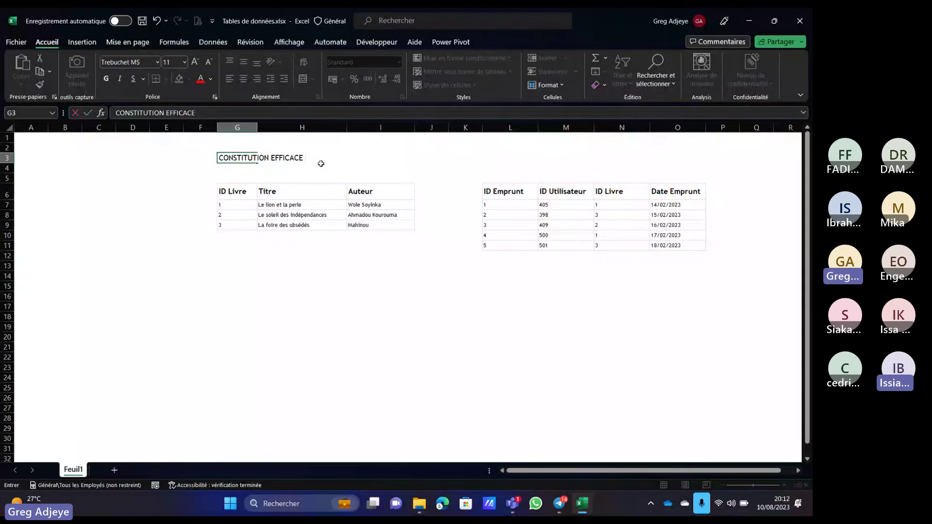
pyautogui.write(' DESBA')
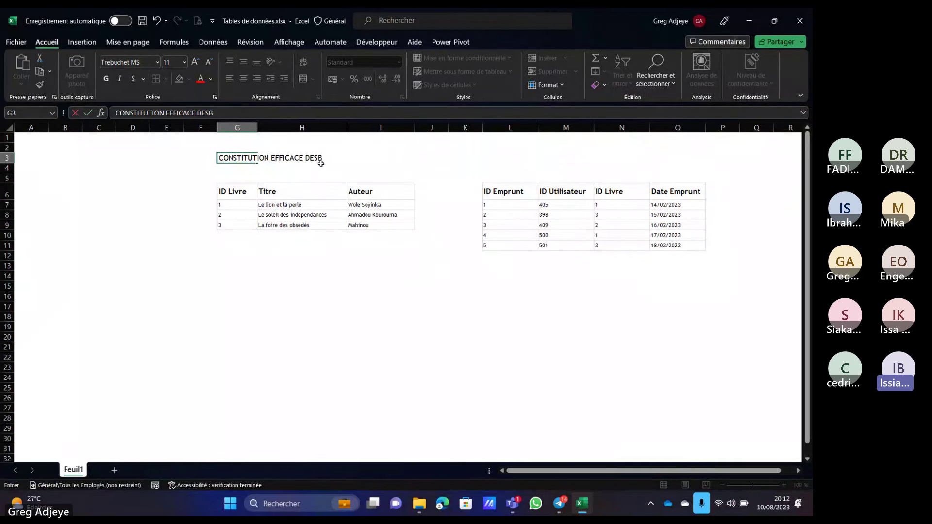
pyautogui.press('BackSpace')
pyautogui.press('BackSpace')
pyautogui.write('BASES DE DONNES')
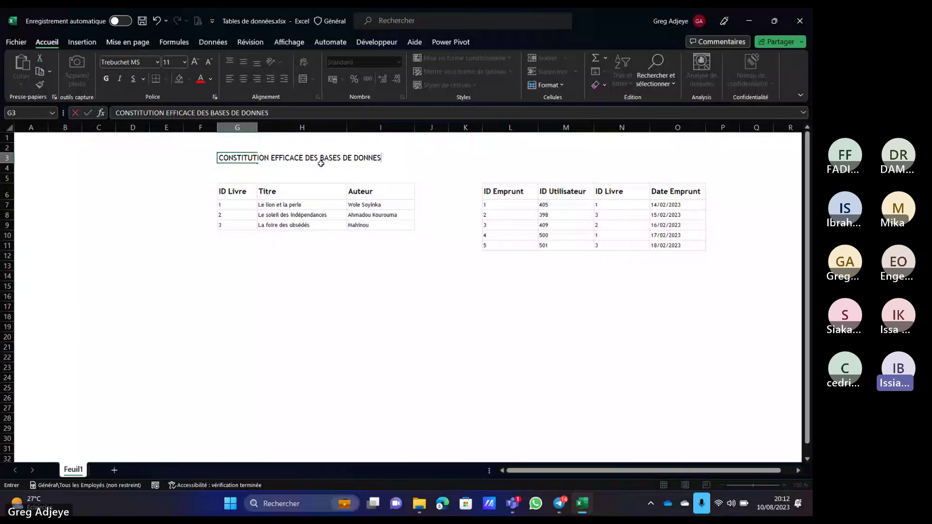
pyautogui.press('BackSpace')
pyautogui.write('ES AVEC EXCEL')
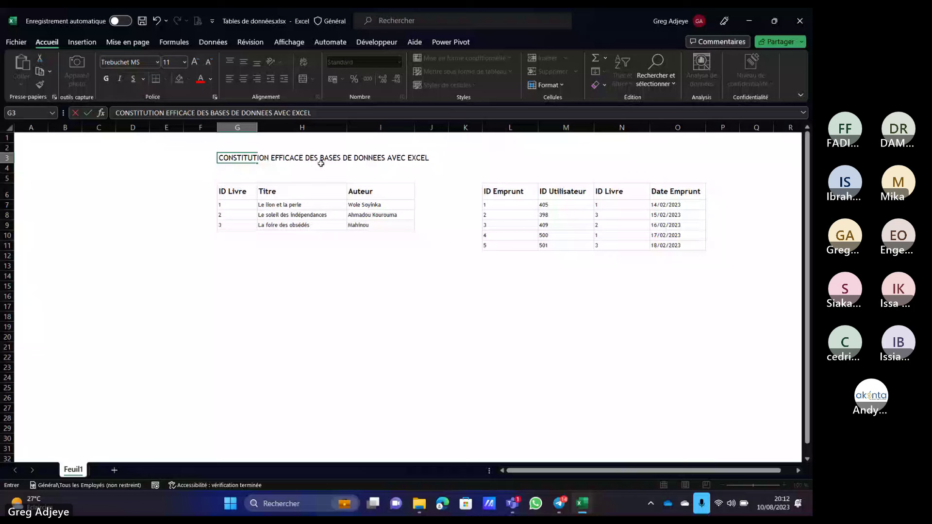
pyautogui.press('Return')
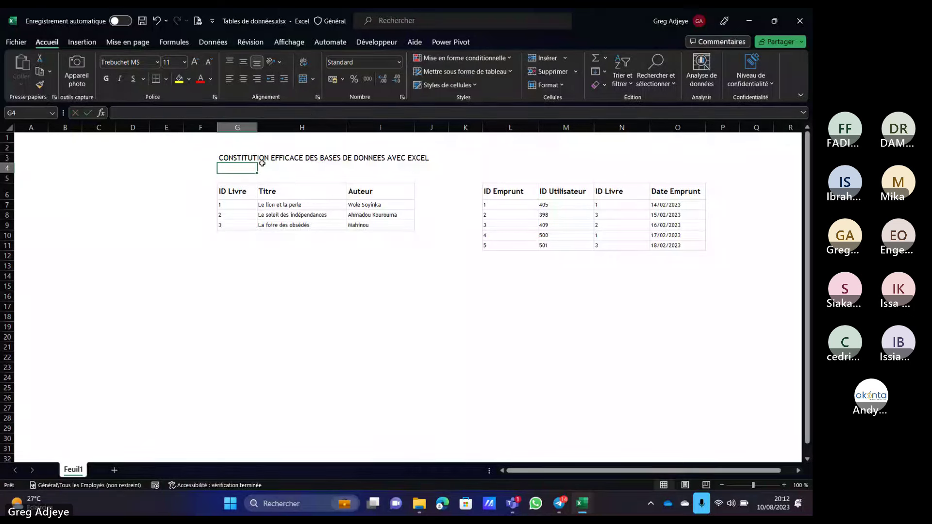
# - Format the title in G3 as left-aligned bold text at font size 12
pyautogui.click(228, 154)
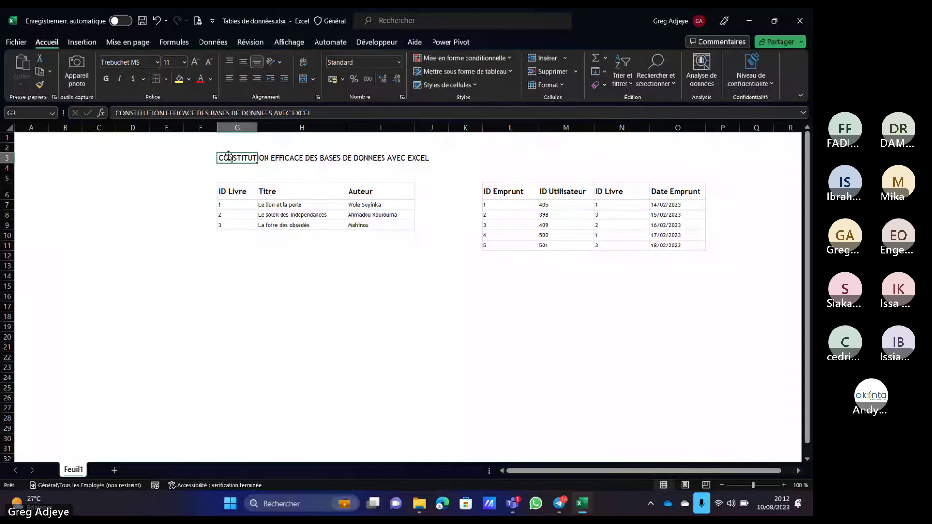
pyautogui.click(230, 79)
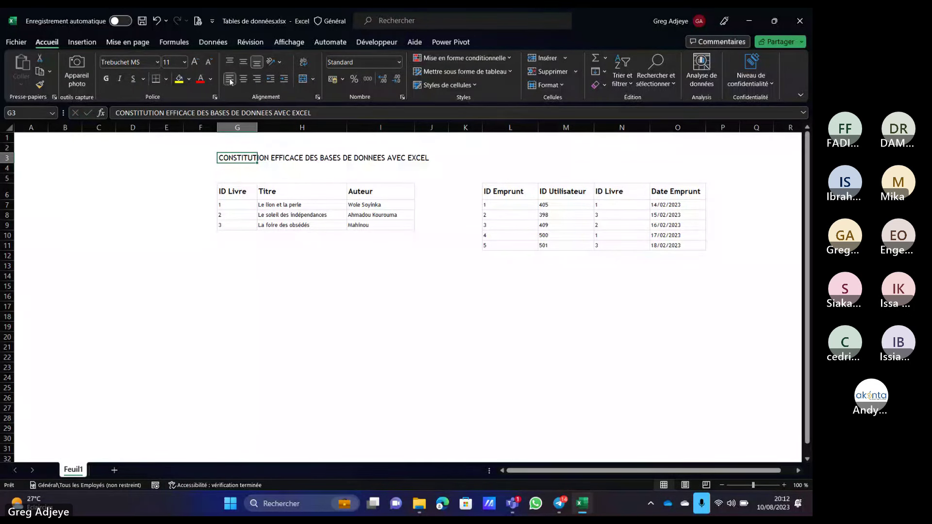
pyautogui.click(105, 80)
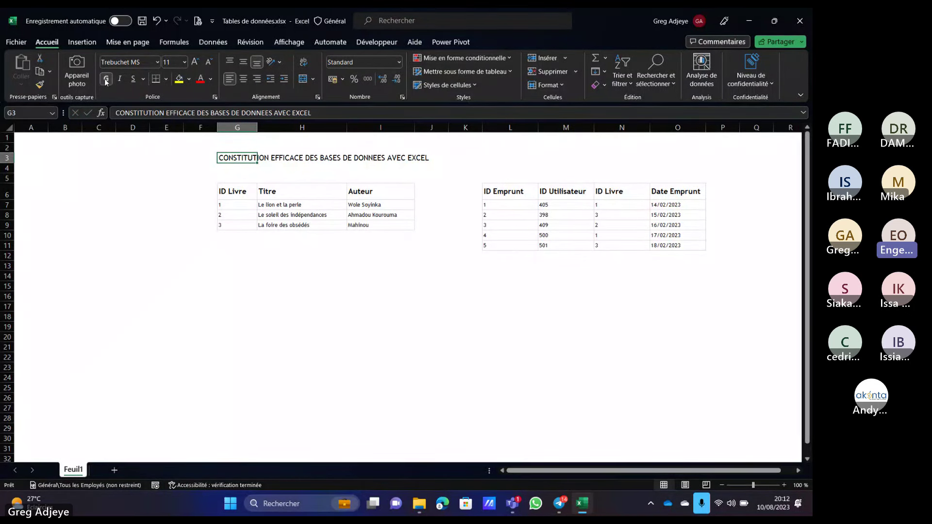
pyautogui.click(195, 62)
pyautogui.click(288, 269)
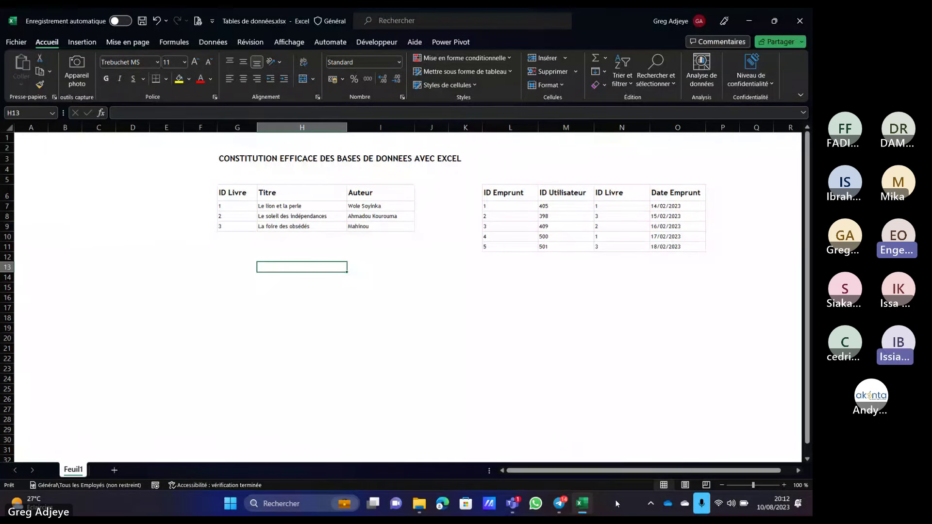
# - Check the participants in the Teams meeting window and return to the Excel workbook
pyautogui.moveTo(582, 511)
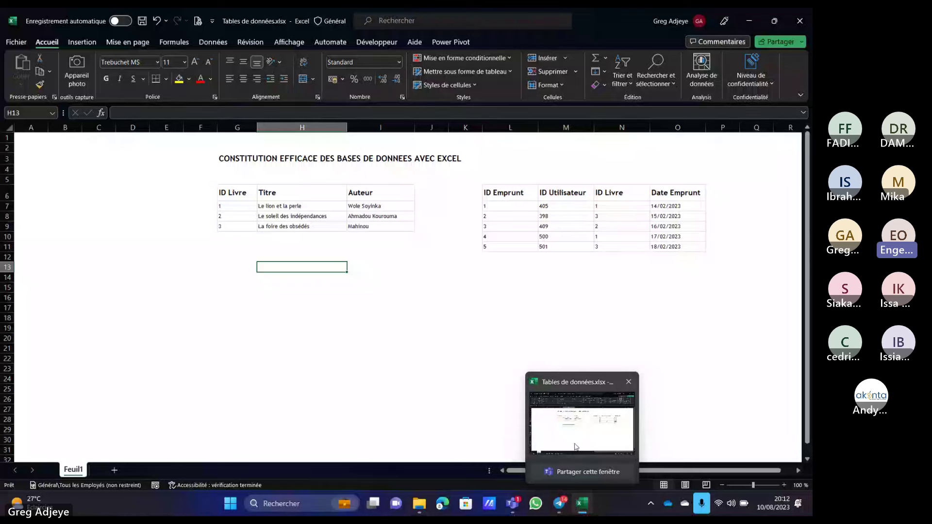
pyautogui.moveTo(513, 505)
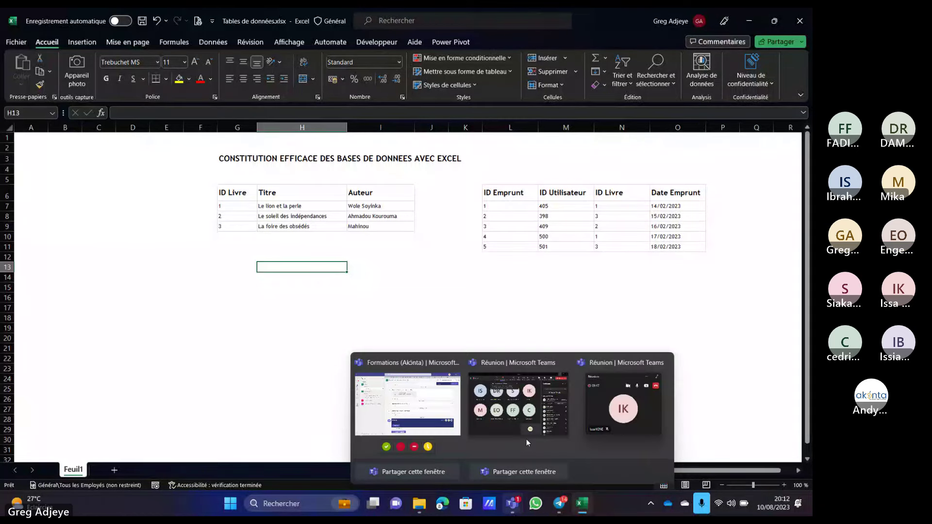
pyautogui.click(509, 406)
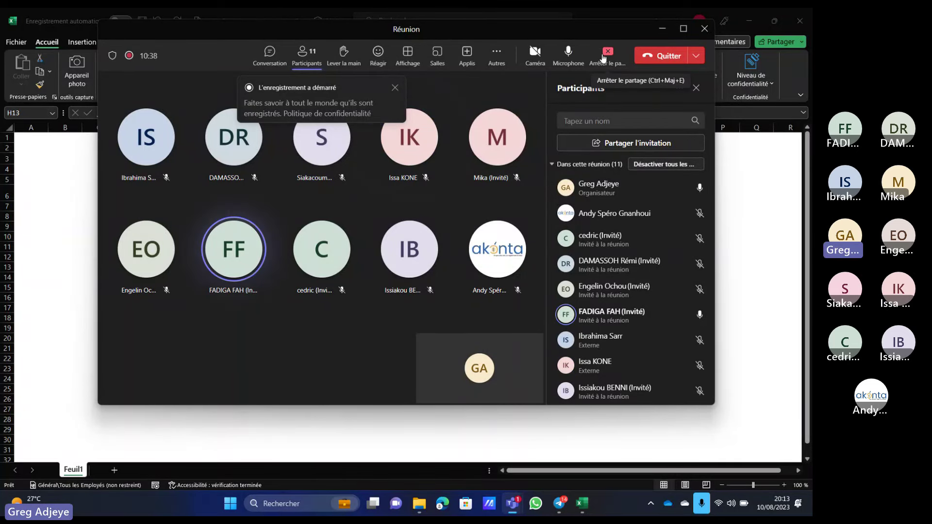
pyautogui.click(607, 56)
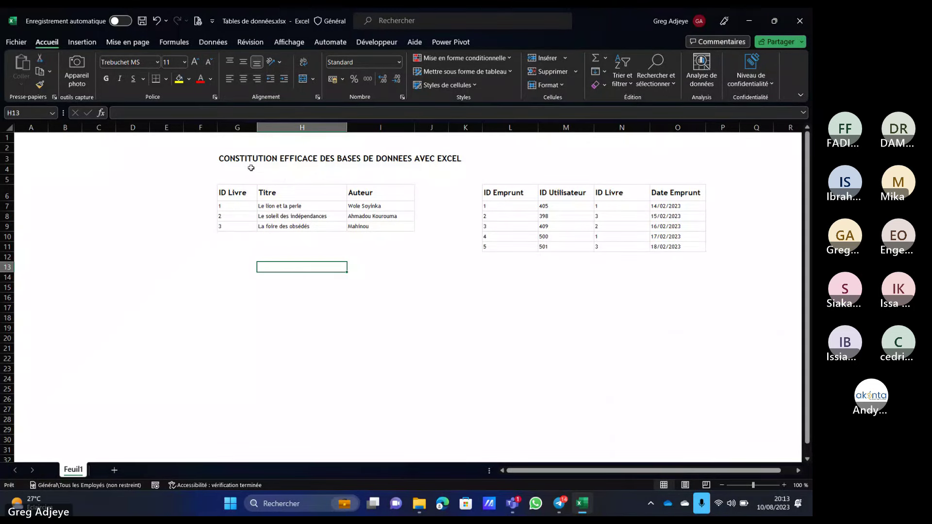
# - Increase the G3 title to font size 14 and color it grey (Blanc, Arrière-plan 1, plus sombre 50 %)
pyautogui.click(228, 158)
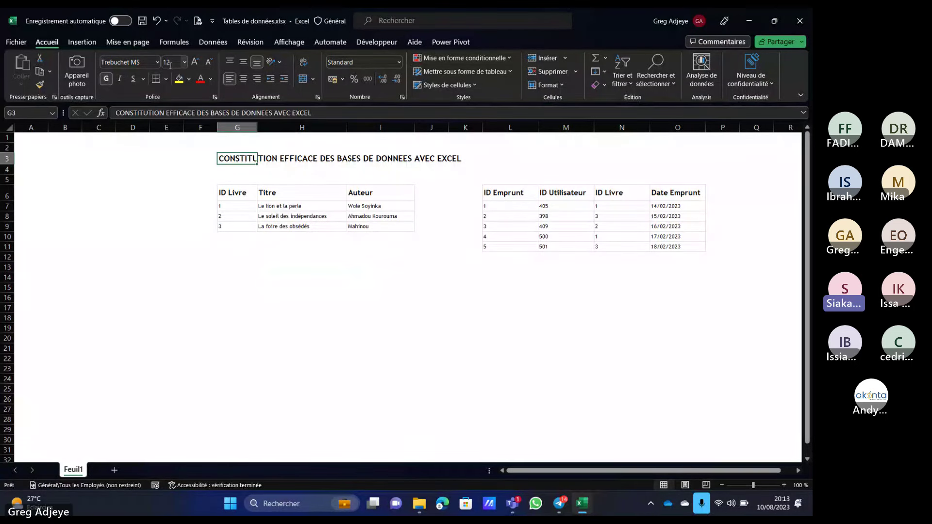
pyautogui.click(195, 61)
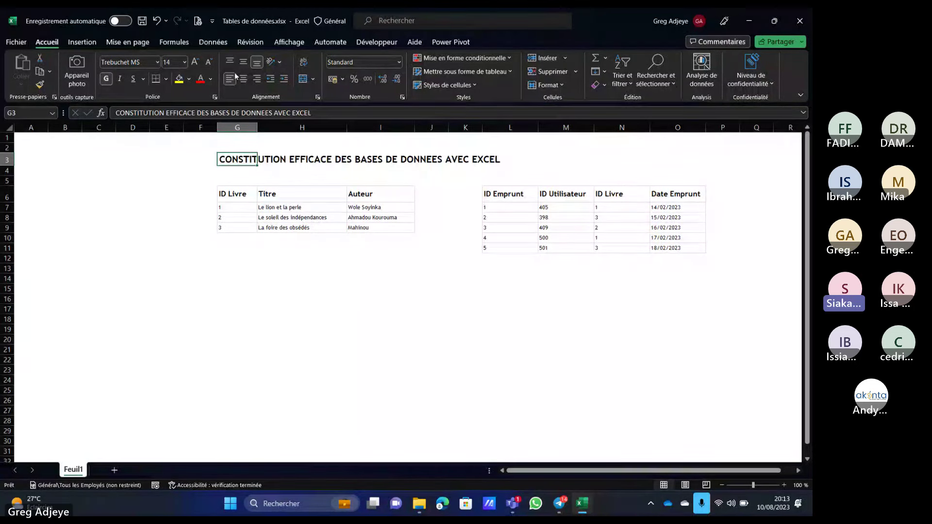
pyautogui.click(211, 80)
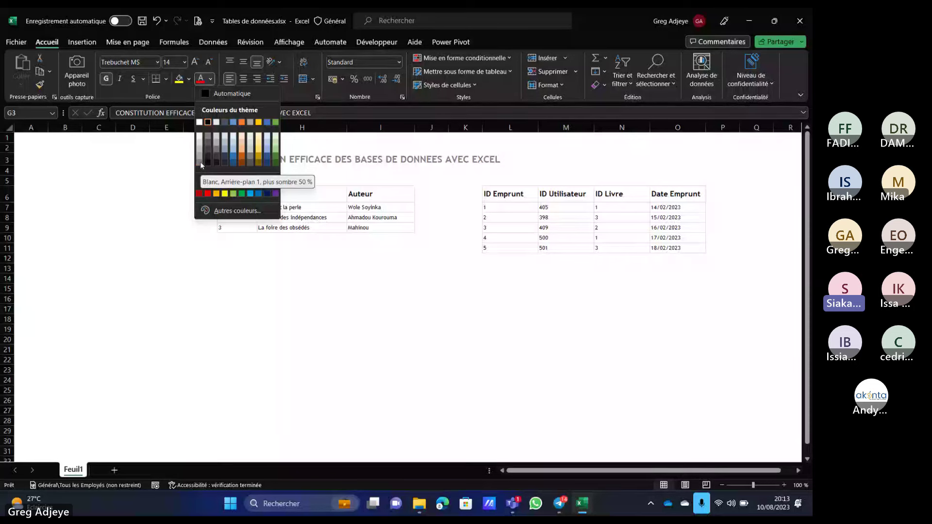
pyautogui.click(201, 164)
pyautogui.click(302, 269)
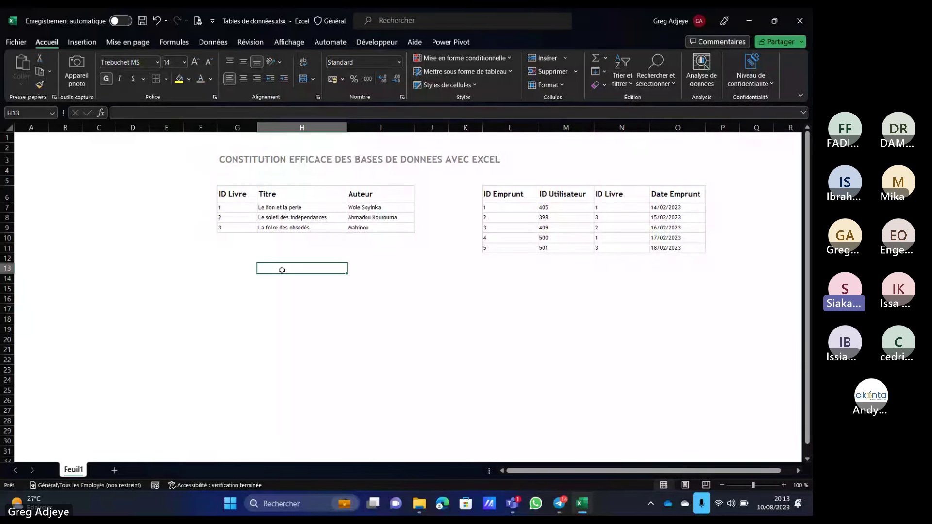
pyautogui.click(310, 308)
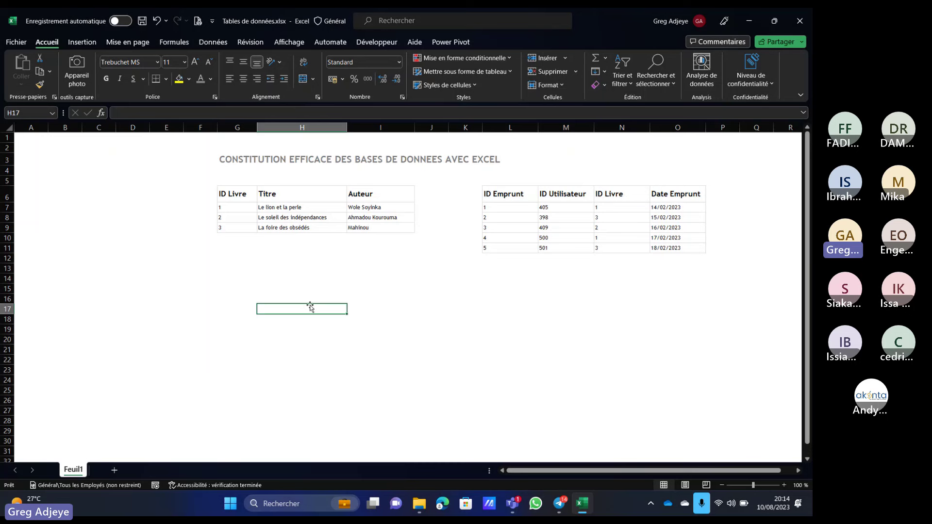
pyautogui.click(30, 127)
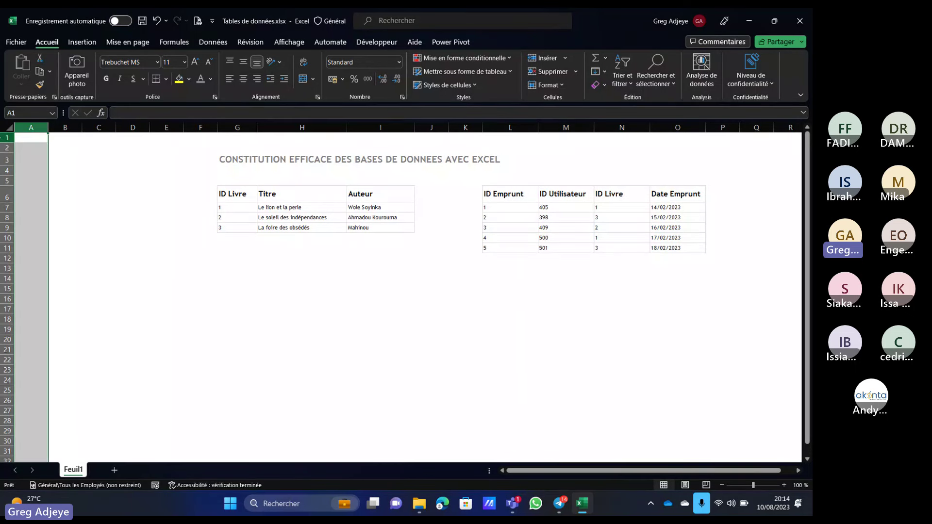
pyautogui.click(65, 127)
pyautogui.click(155, 237)
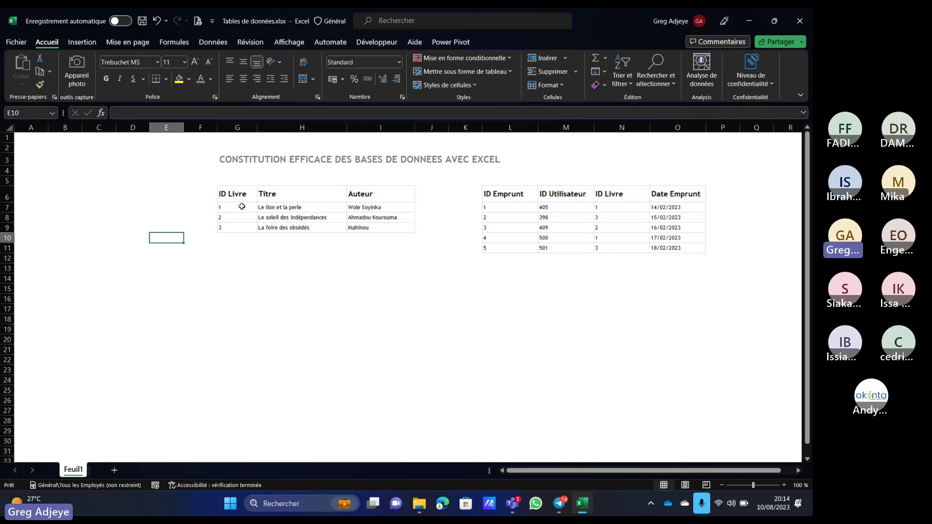
# - Highlight the whole book table in G6:I9, followed by column G that holds the book IDs
pyautogui.click(126, 205)
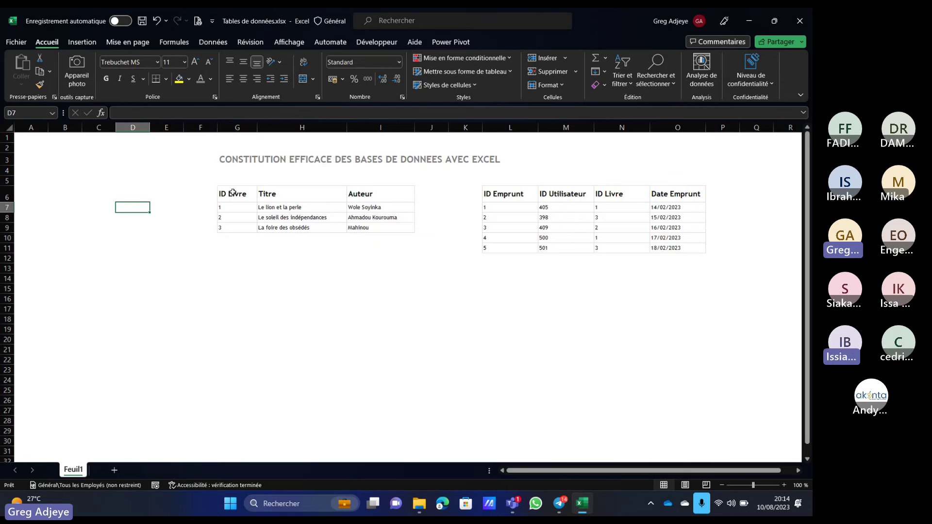
pyautogui.moveTo(233, 192); pyautogui.dragTo(384, 226)
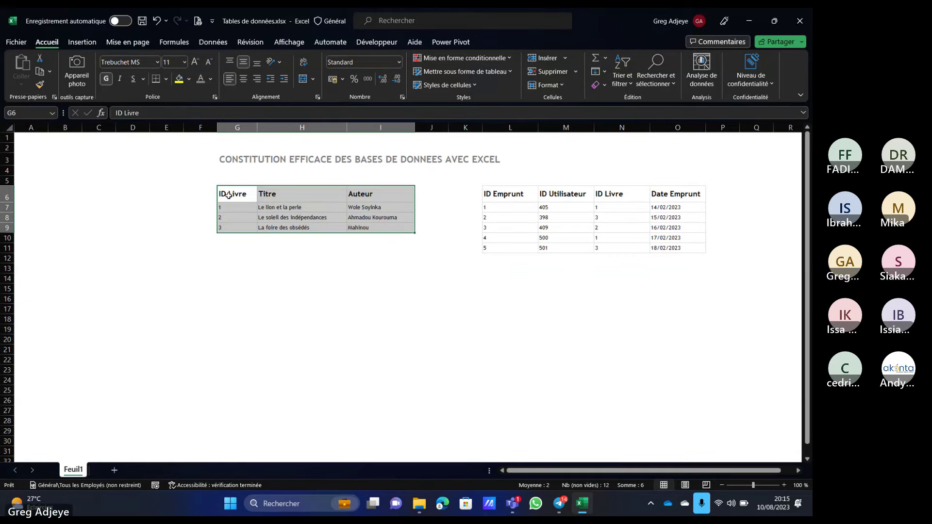
pyautogui.click(234, 247)
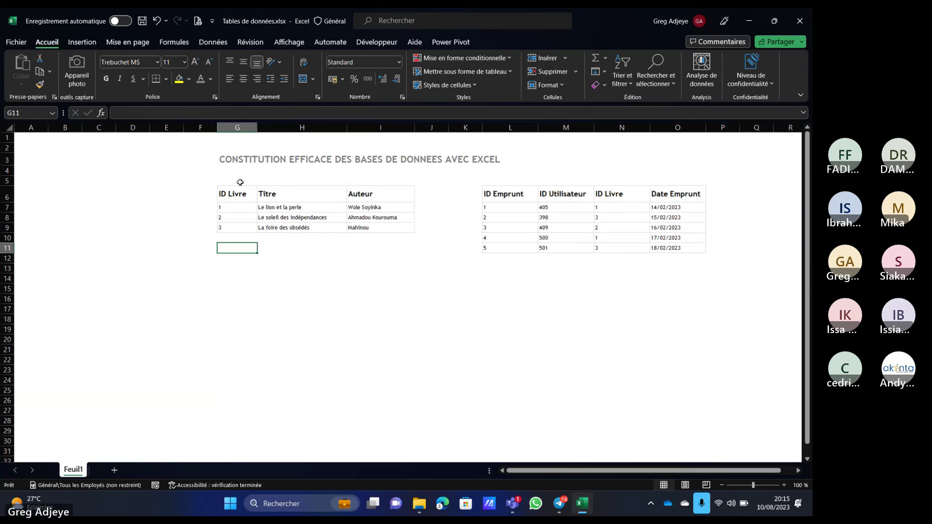
pyautogui.click(237, 129)
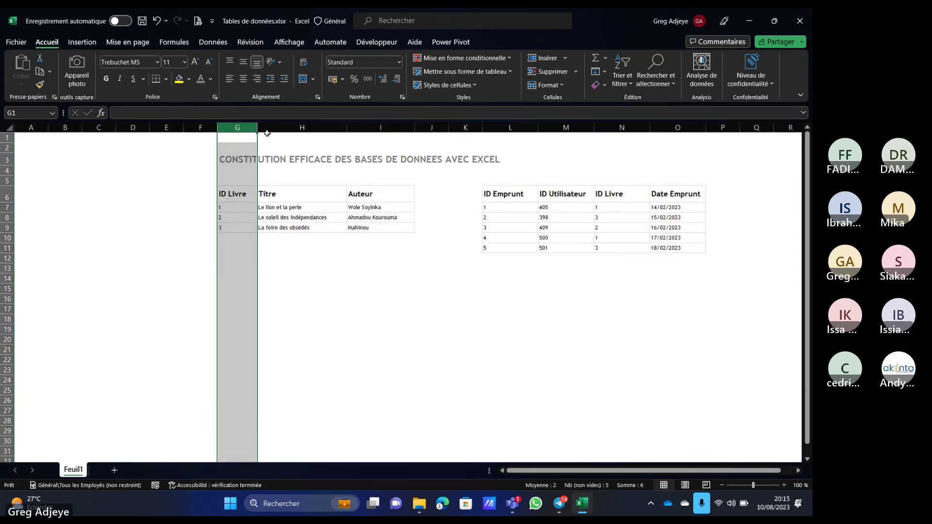
pyautogui.click(241, 193)
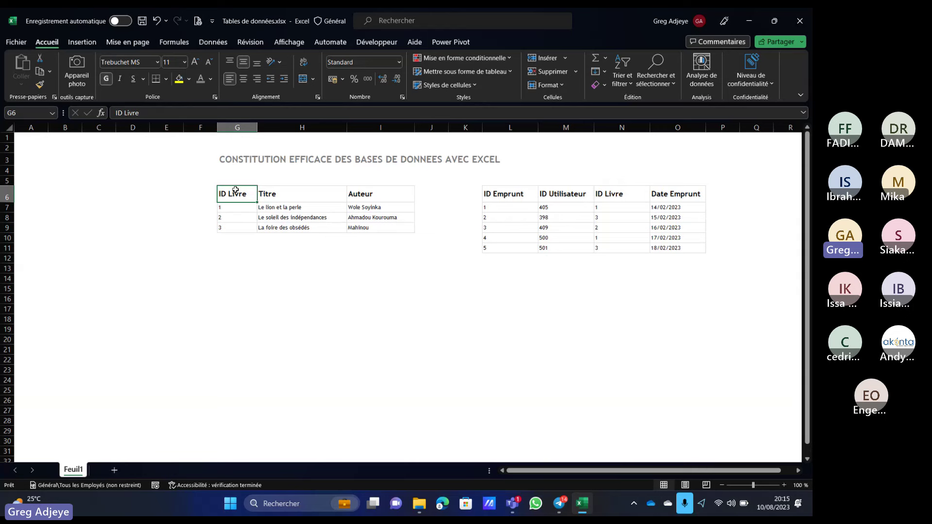
# - Point out the ID Livre column in G6:G9 and the table's field headers ID Livre, Titre and Auteur
pyautogui.moveTo(235, 191); pyautogui.dragTo(234, 230)
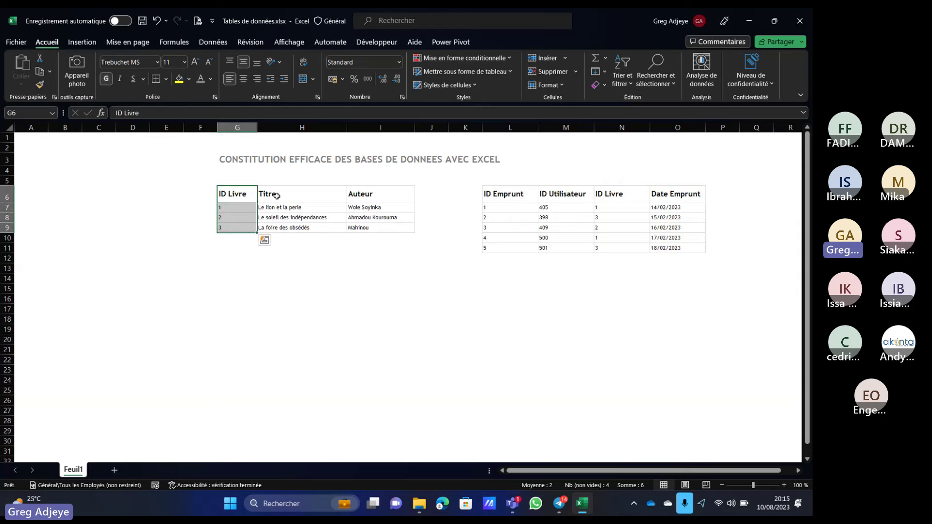
pyautogui.click(233, 194)
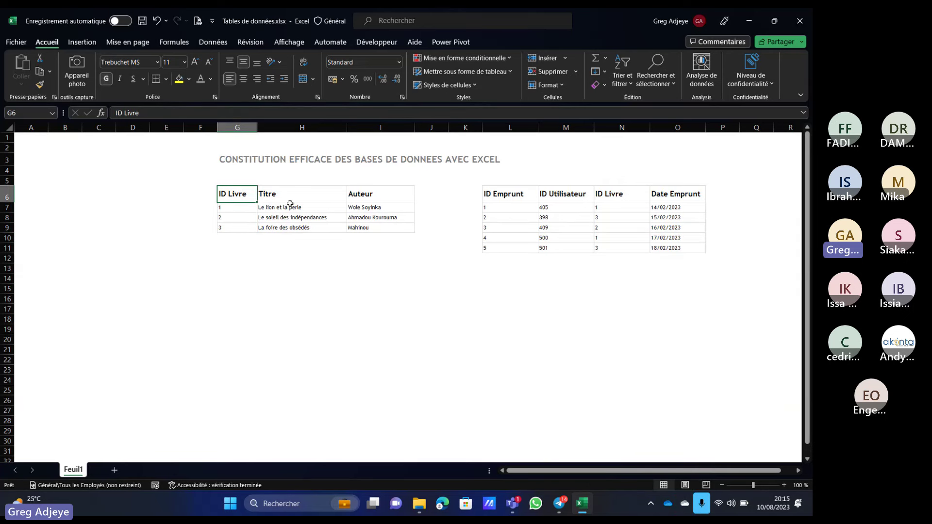
pyautogui.click(273, 194)
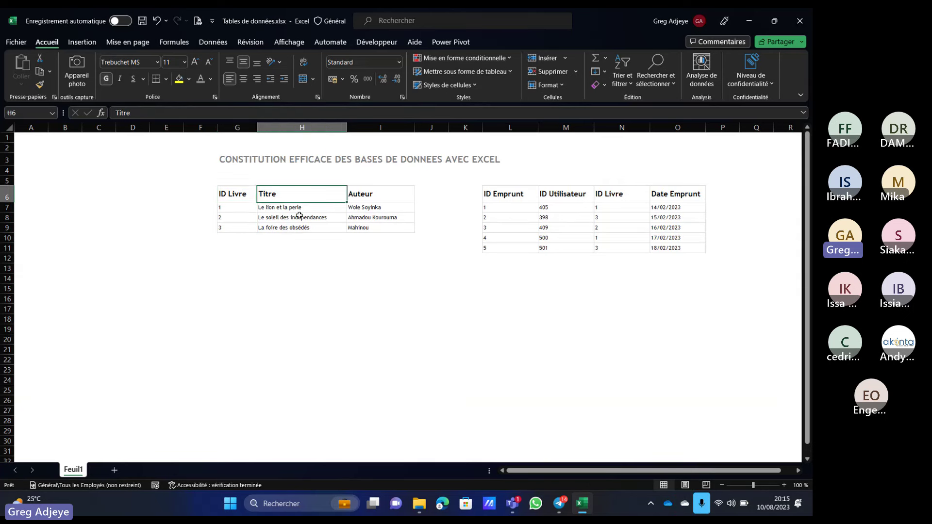
pyautogui.click(375, 193)
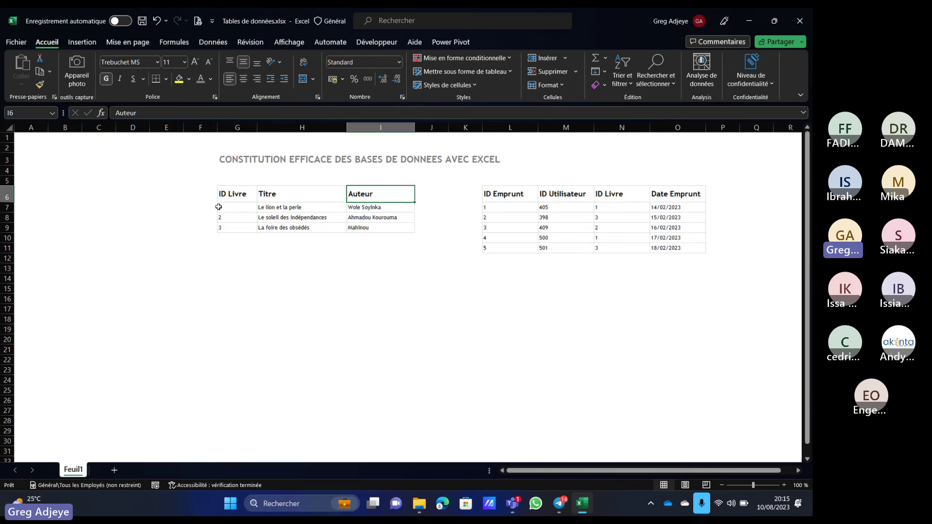
# - Highlight the book table's header row G6:I6 and each of its three records in rows 7 to 9
pyautogui.moveTo(219, 208); pyautogui.dragTo(396, 208)
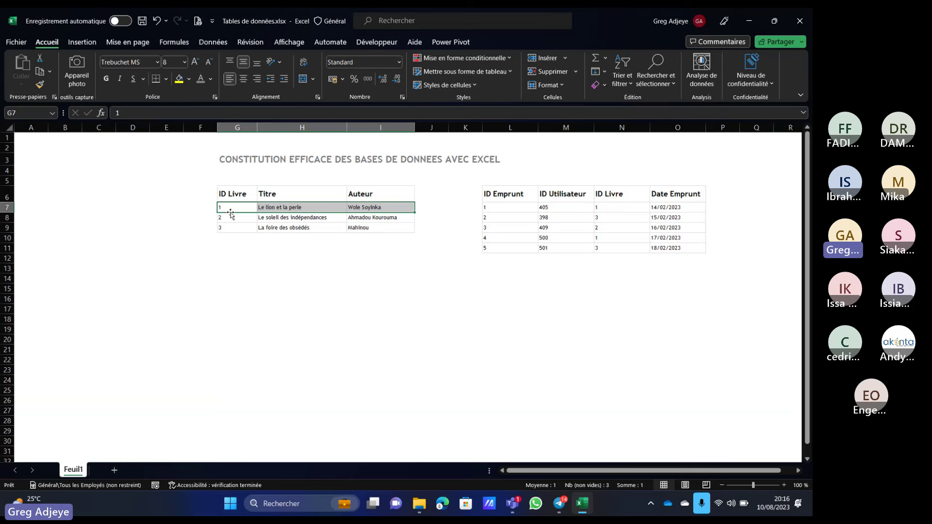
pyautogui.moveTo(232, 195); pyautogui.dragTo(370, 197)
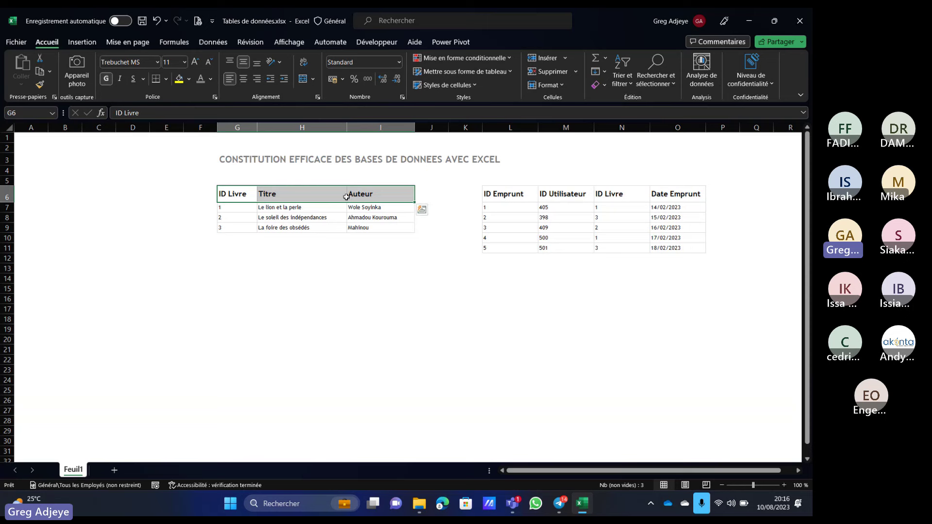
pyautogui.moveTo(229, 209); pyautogui.dragTo(360, 207)
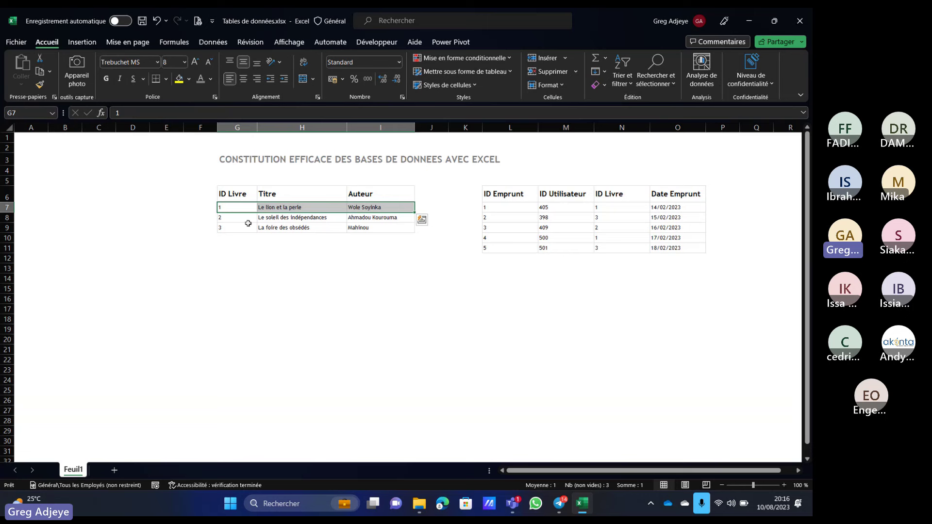
pyautogui.moveTo(226, 220); pyautogui.dragTo(373, 217)
pyautogui.moveTo(223, 229); pyautogui.dragTo(369, 228)
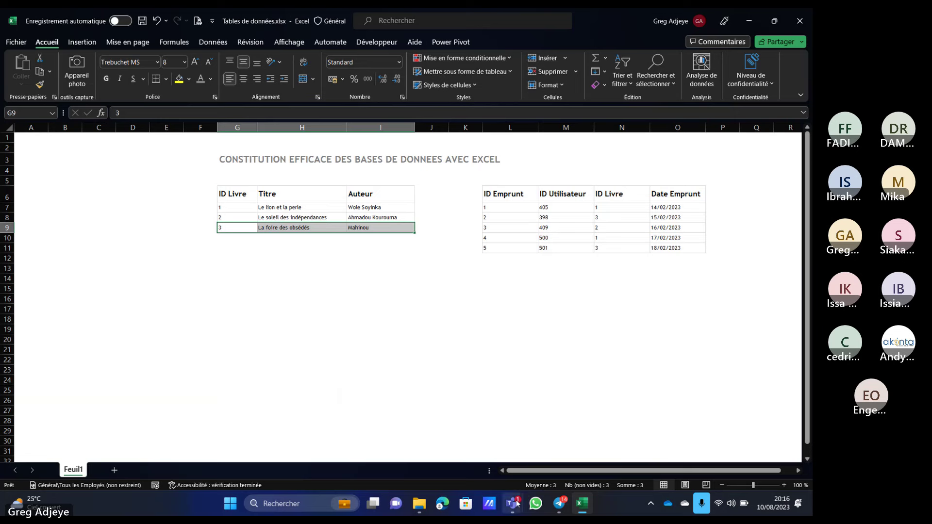
# - Check the participants in the Teams meeting window, return to the Excel workbook and highlight the first book record in G7:I7
pyautogui.moveTo(512, 504)
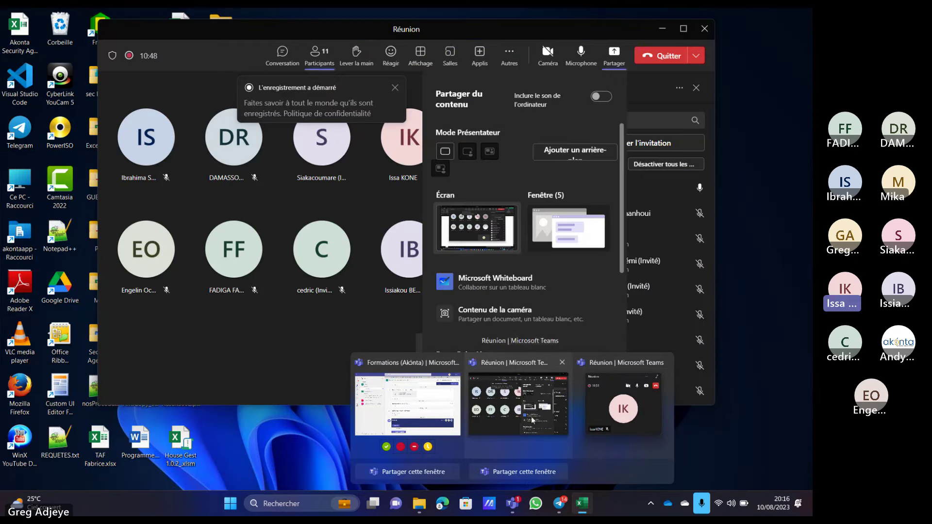
pyautogui.click(534, 412)
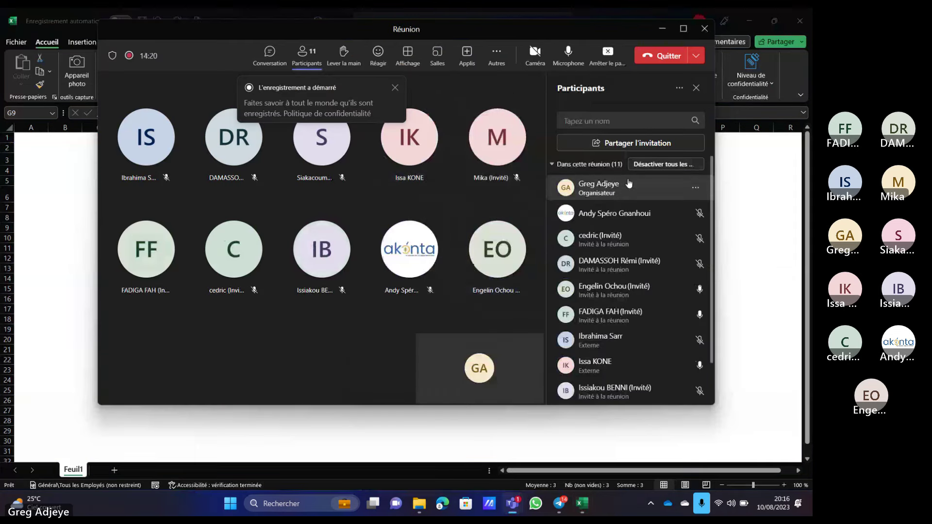
pyautogui.click(662, 29)
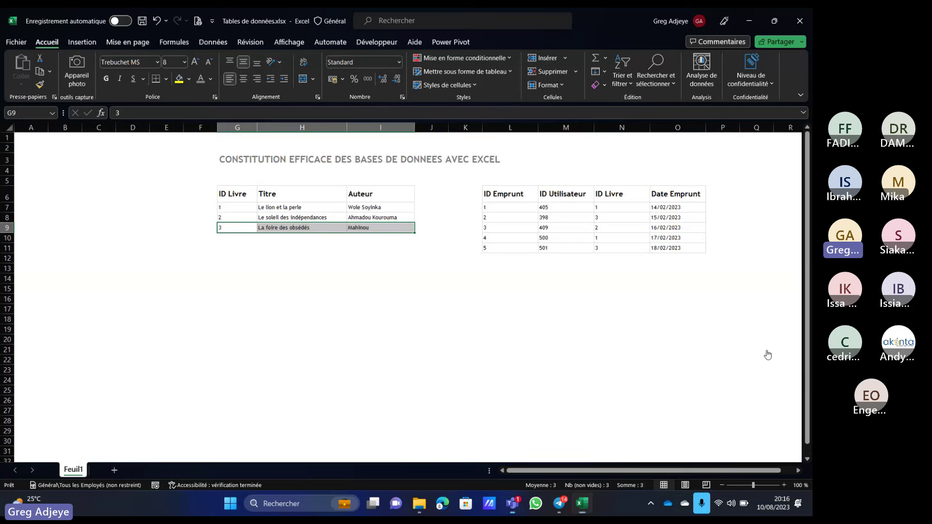
pyautogui.click(344, 282)
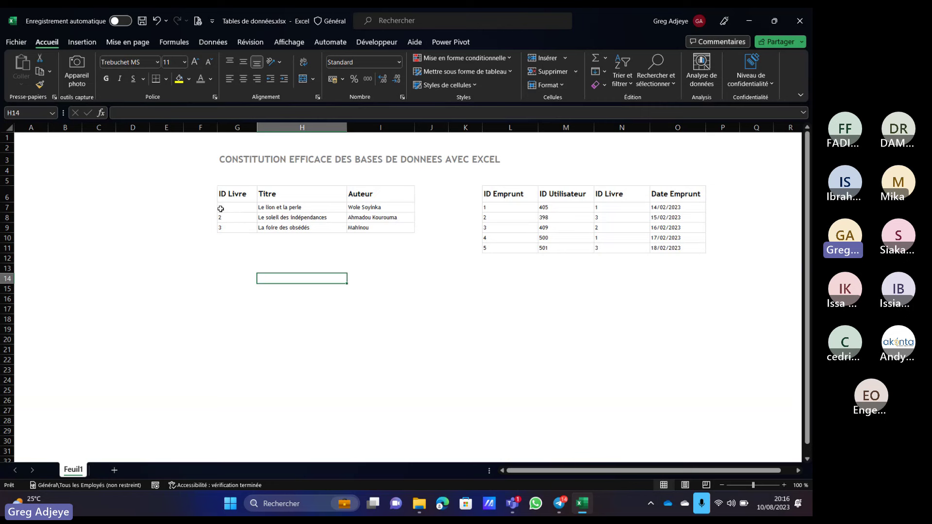
pyautogui.moveTo(220, 209); pyautogui.dragTo(366, 207)
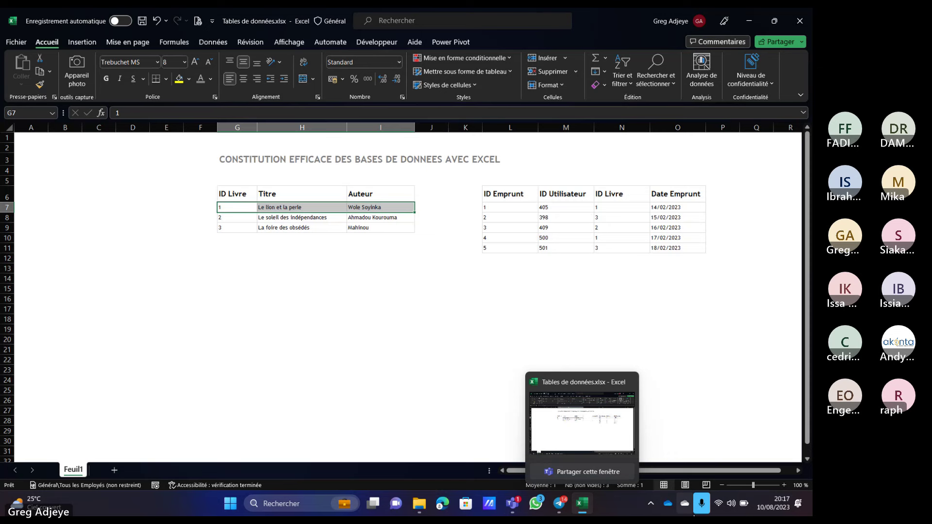
# - Hide and reshow the participants list in the Teams meeting window, and return to the Excel workbook
pyautogui.moveTo(512, 505)
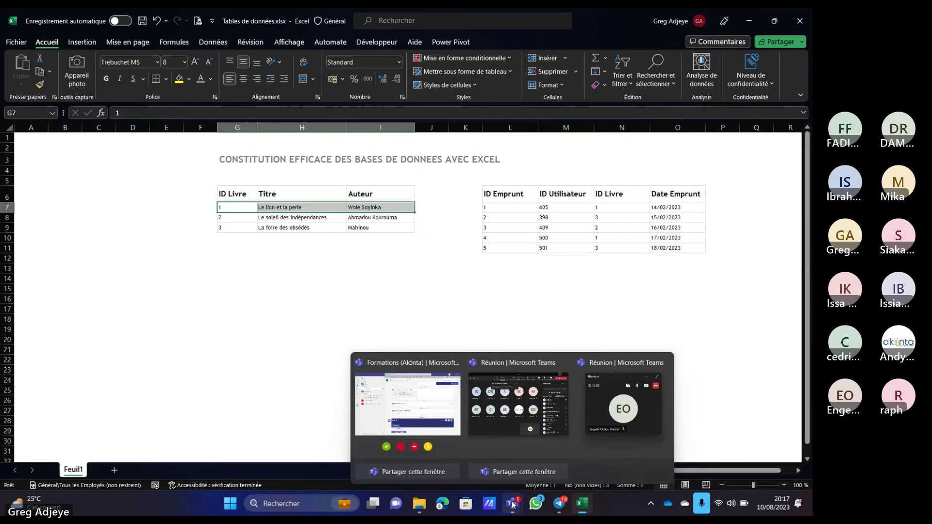
pyautogui.click(543, 415)
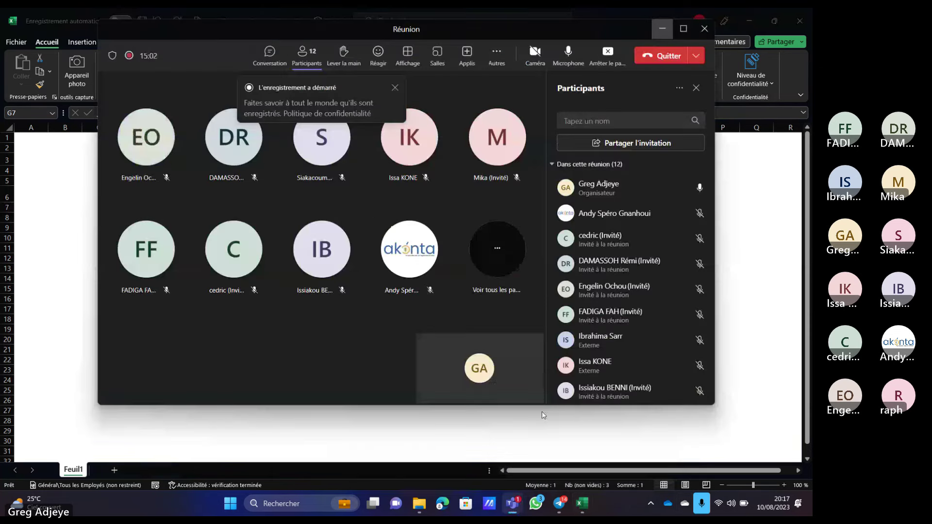
pyautogui.click(310, 58)
pyautogui.click(309, 58)
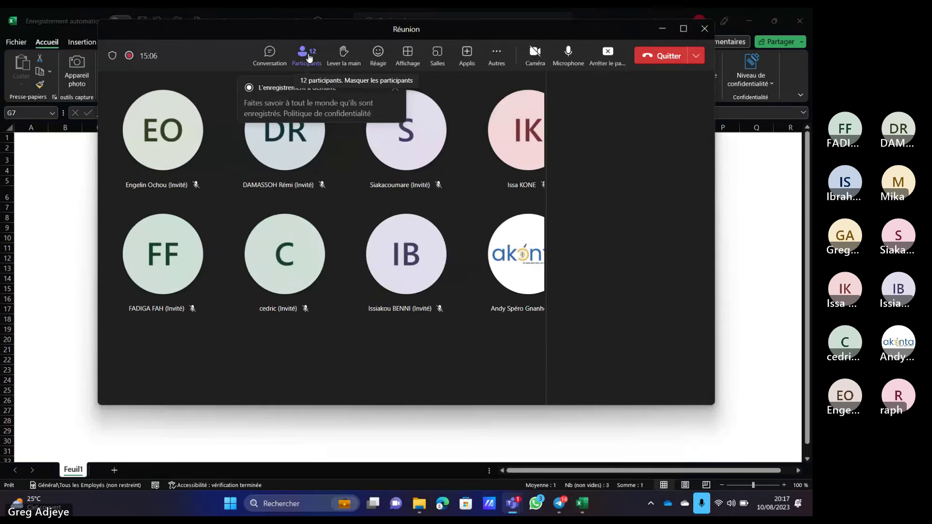
pyautogui.click(662, 38)
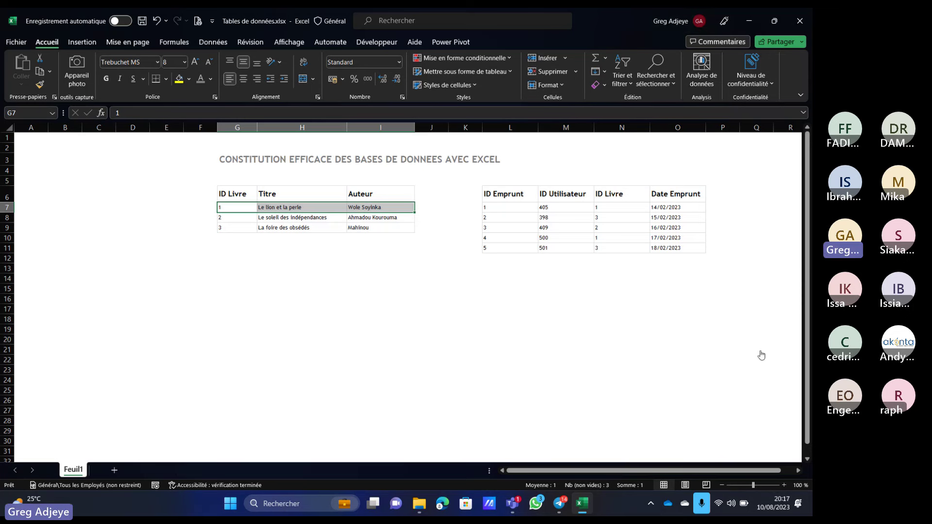
# - Highlight the book table G6:I9 and the loan table L6:O11 to present the two tables in turn
pyautogui.click(255, 270)
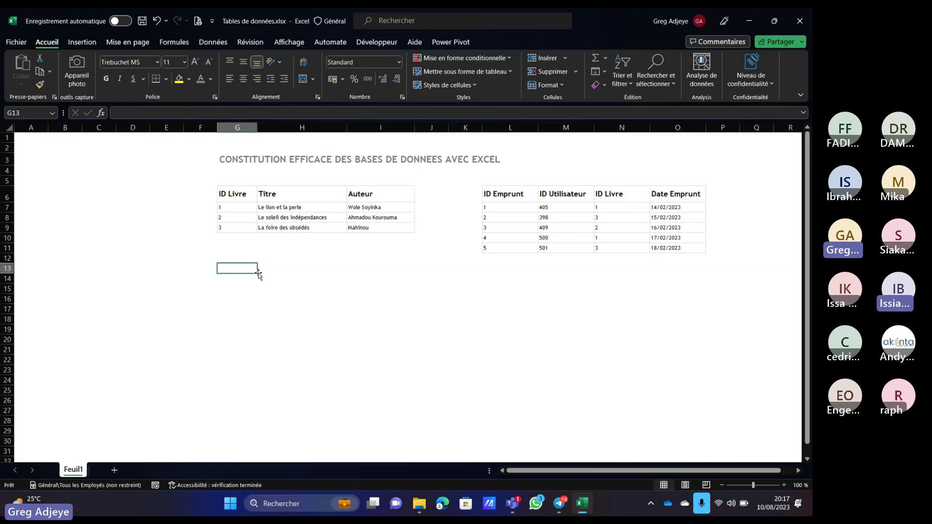
pyautogui.click(240, 296)
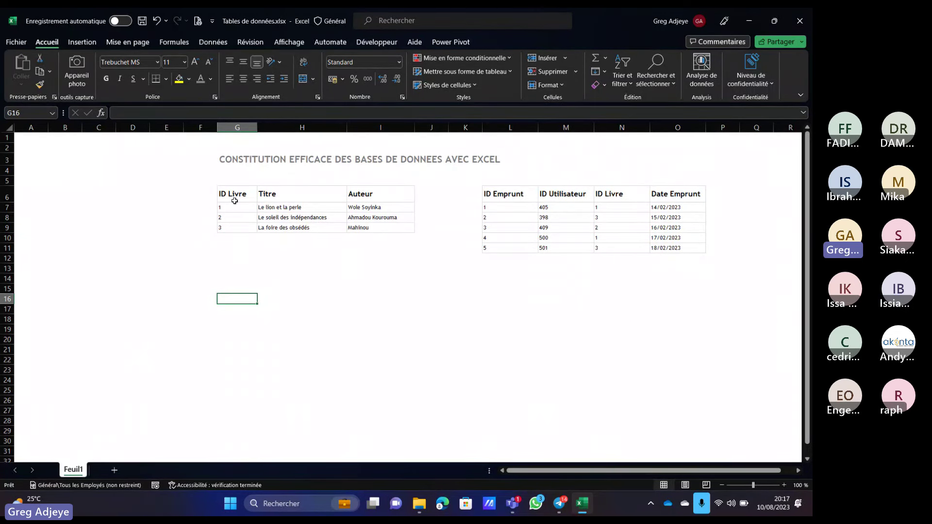
pyautogui.moveTo(233, 198); pyautogui.dragTo(388, 230)
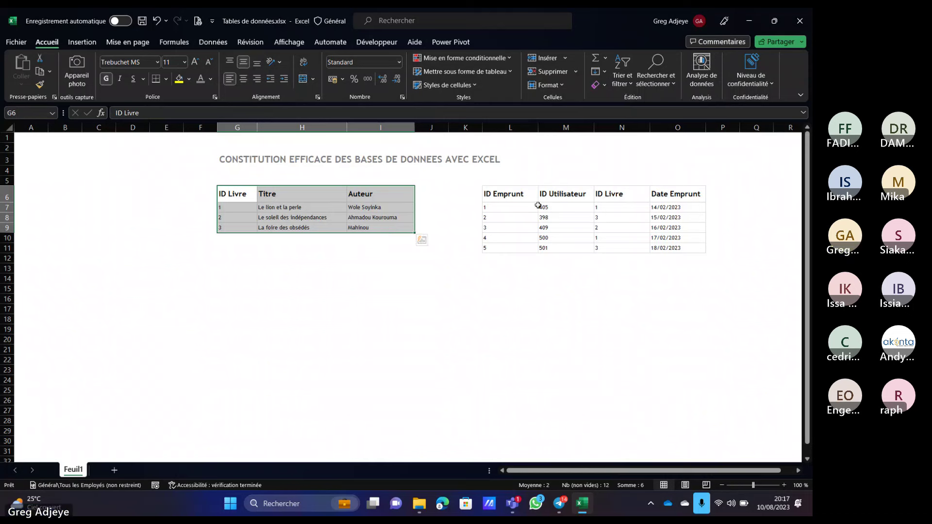
pyautogui.moveTo(507, 194); pyautogui.dragTo(654, 248)
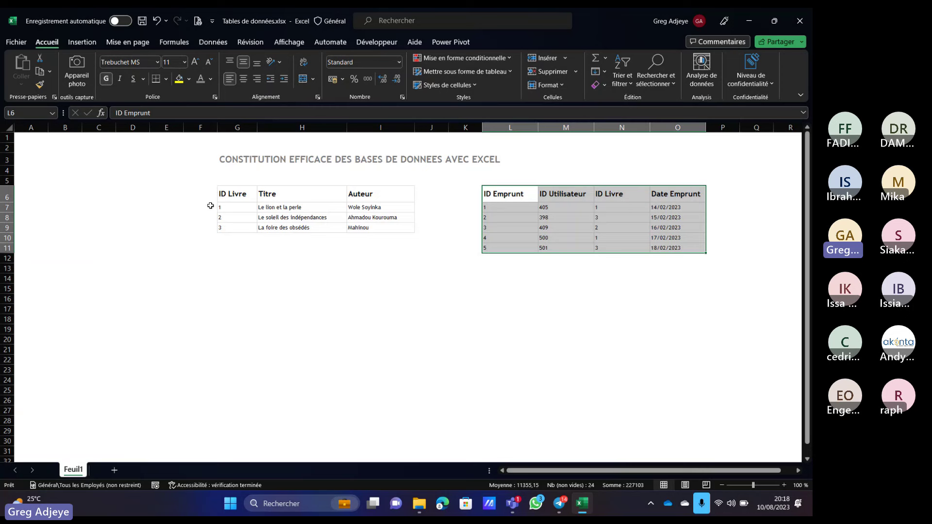
pyautogui.click(192, 201)
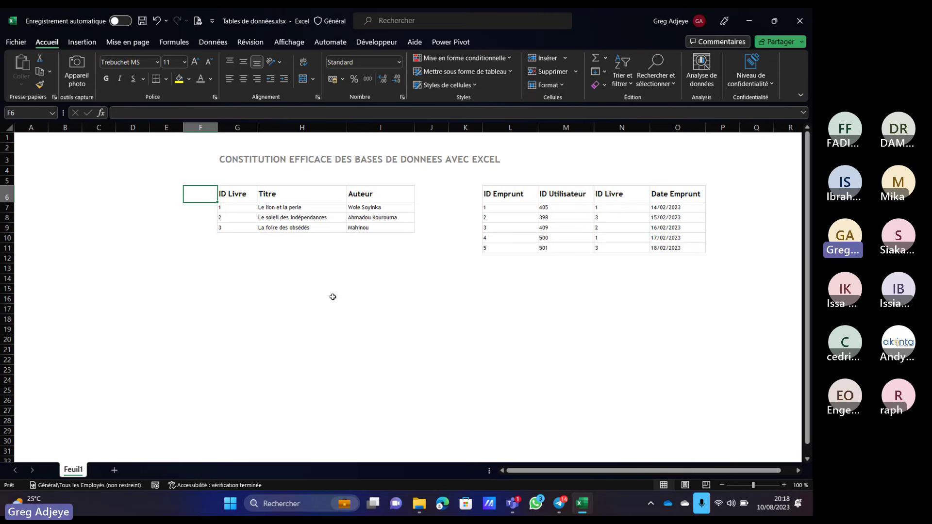
# - Point out the ID Livre header in G6, the first loan's user ID in M7 and the first book title in H7
pyautogui.click(235, 200)
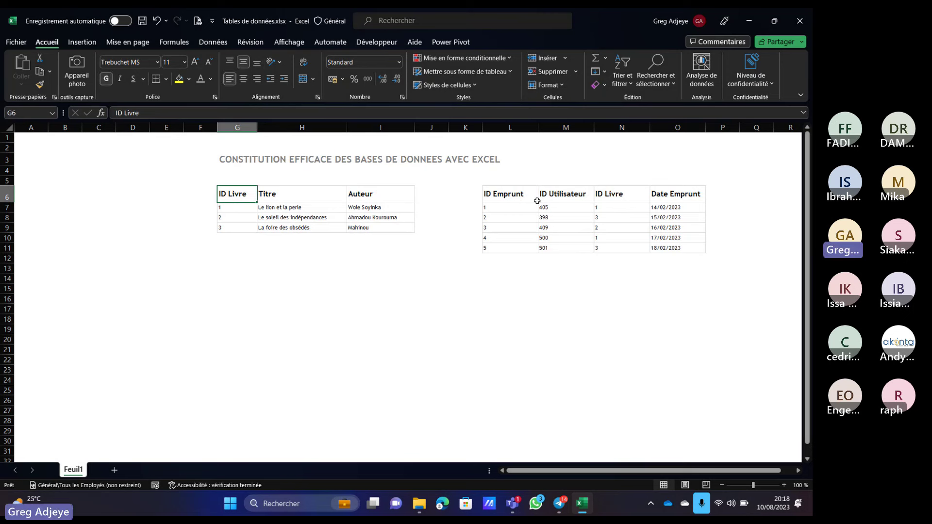
pyautogui.click(582, 210)
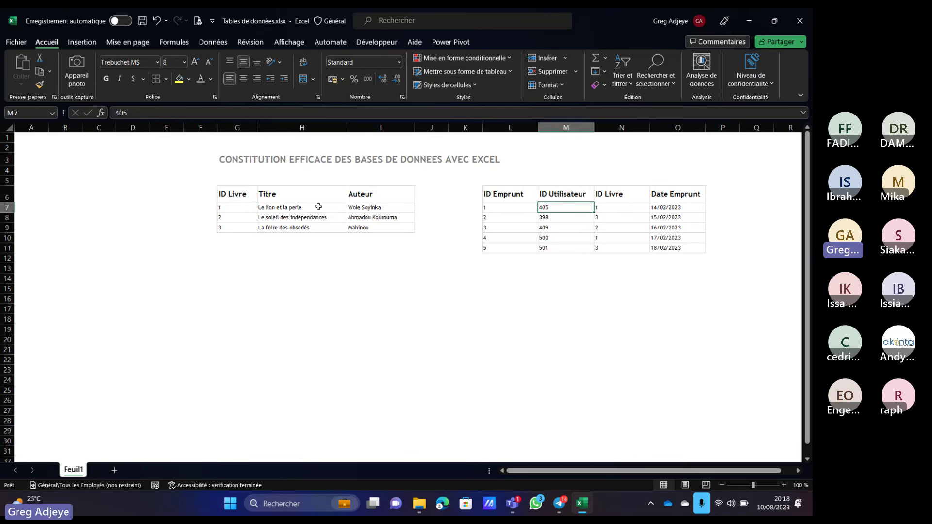
pyautogui.click(284, 211)
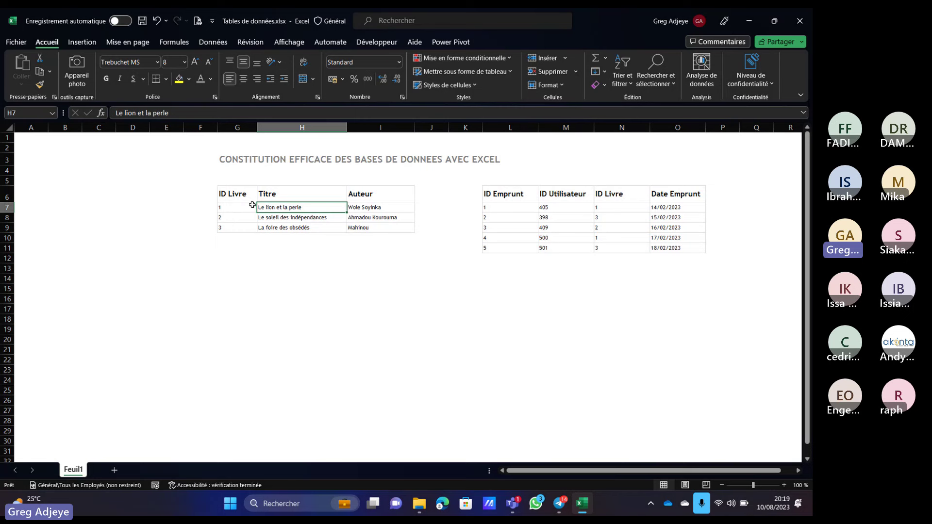
pyautogui.click(305, 252)
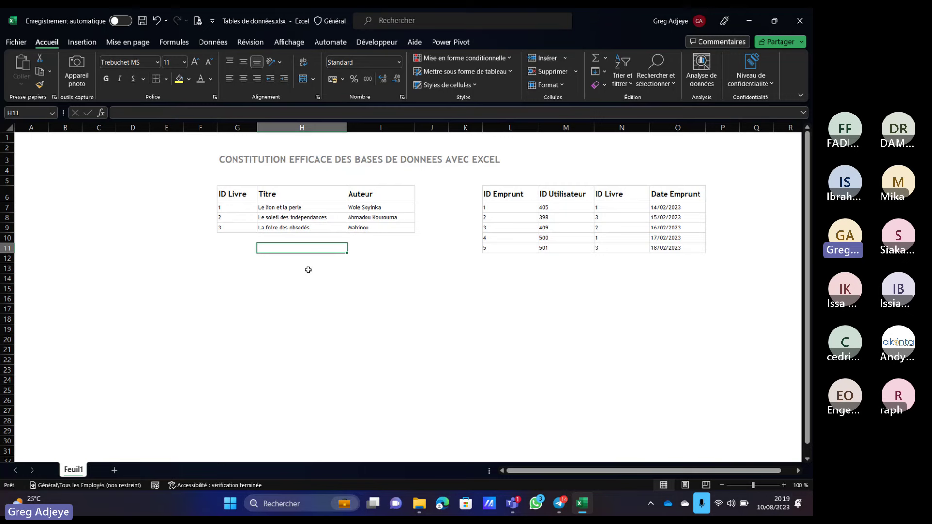
# - Minimize the workbook and file folder windows, switch to the Akonta Security Agents Manager.xlsb workbook and view its BD sheet from column A
pyautogui.click(750, 20)
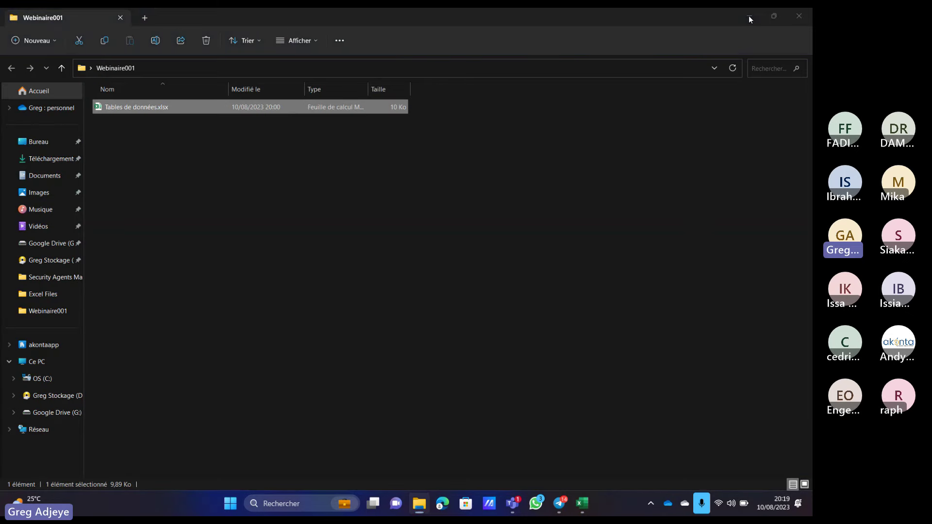
pyautogui.click(748, 16)
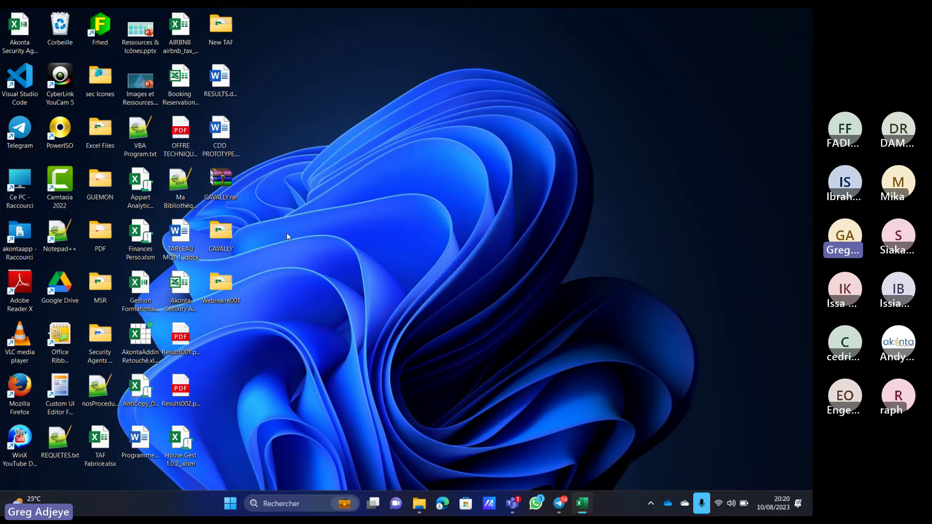
pyautogui.click(591, 510)
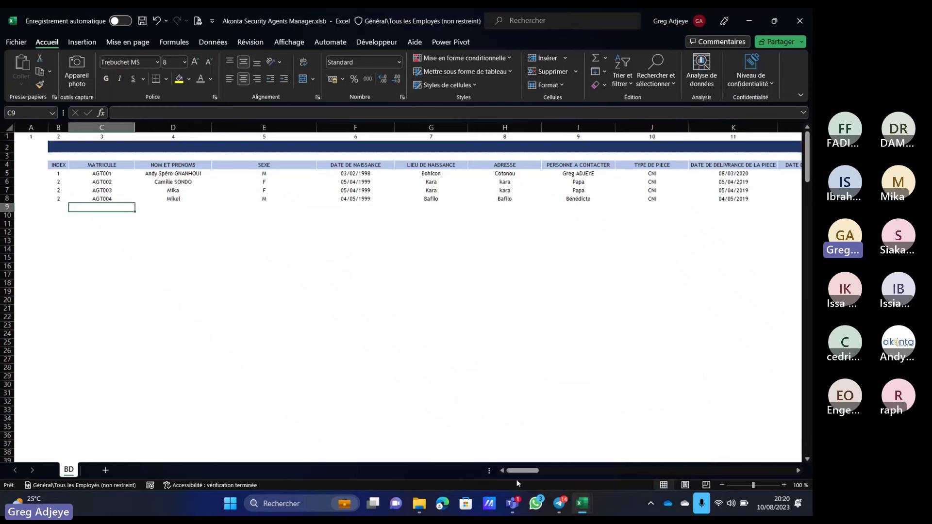
pyautogui.moveTo(518, 471); pyautogui.dragTo(489, 476)
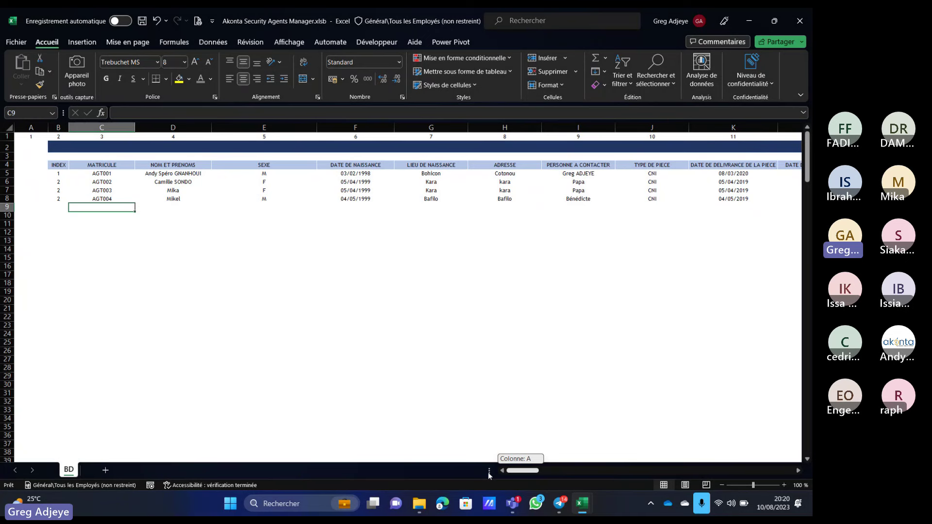
# - View the contracts table on the BD sheet, then highlight the agents table's range B4:F8
pyautogui.moveTo(489, 475); pyautogui.dragTo(681, 497)
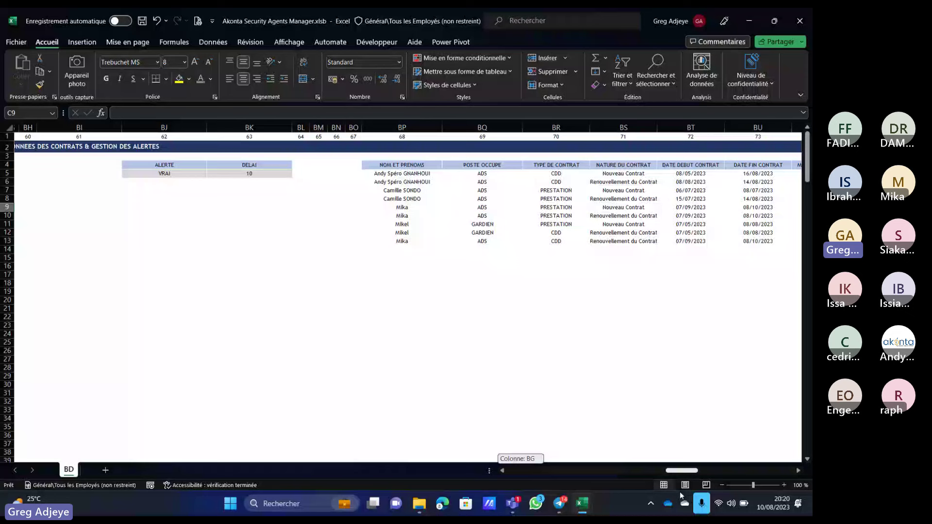
pyautogui.moveTo(681, 496); pyautogui.dragTo(686, 496)
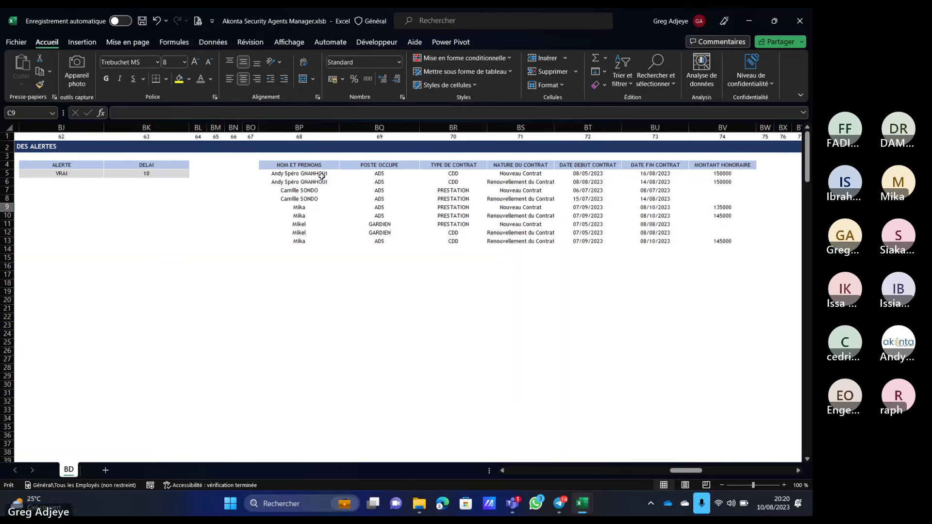
pyautogui.moveTo(686, 471); pyautogui.dragTo(523, 468)
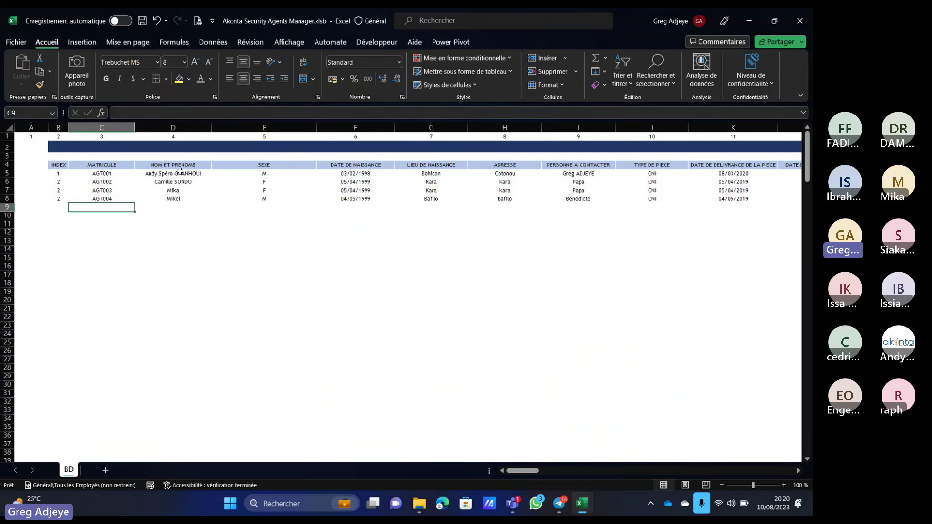
pyautogui.moveTo(57, 164); pyautogui.dragTo(348, 199)
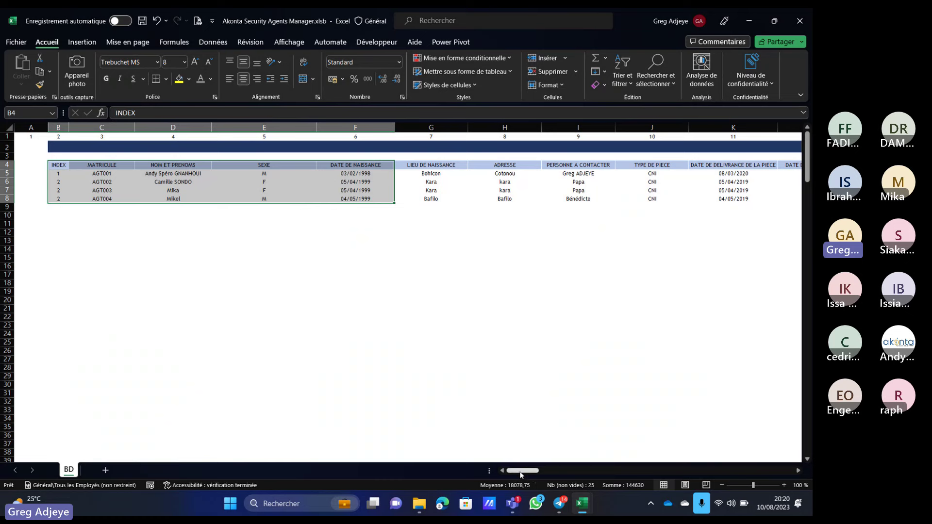
# - Highlight the contracts table BP4:BV13, from the NOM ET PRENOMS header to the last MONTANT HONORAIRE entry
pyautogui.moveTo(523, 475); pyautogui.dragTo(696, 486)
pyautogui.moveTo(184, 283); pyautogui.dragTo(103, 241)
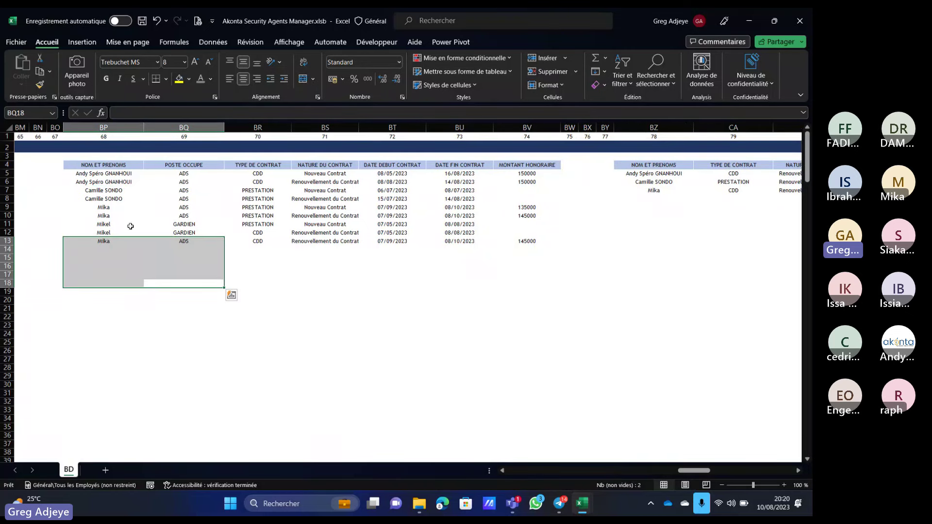
pyautogui.click(102, 182)
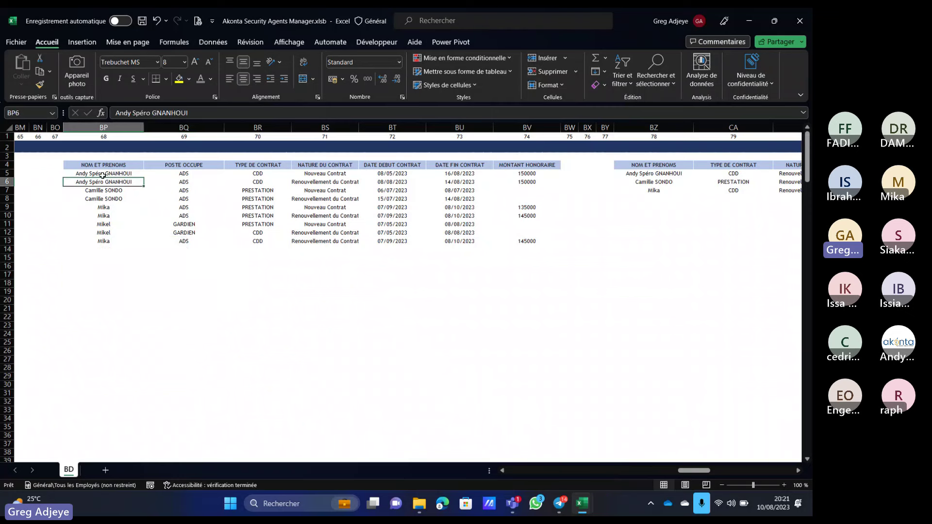
pyautogui.moveTo(92, 165); pyautogui.dragTo(524, 242)
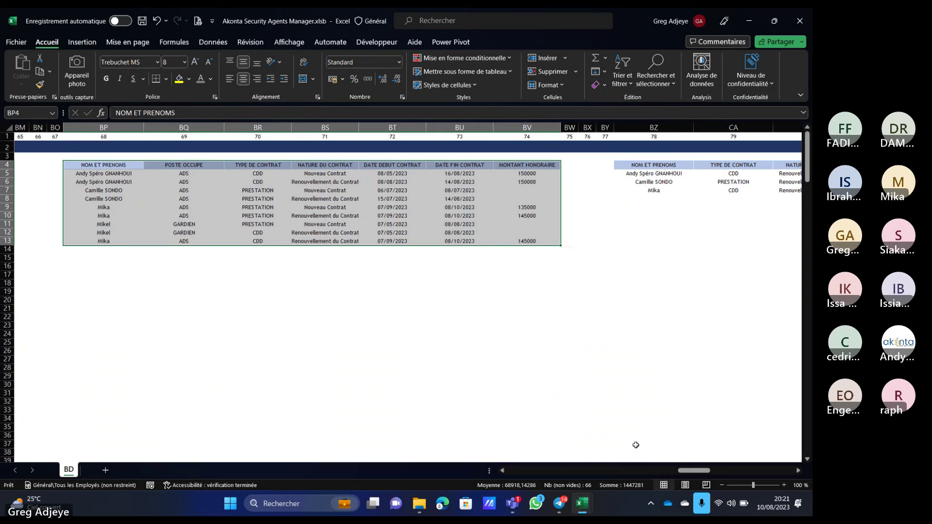
# - Compare the agents table with the contracts table once more, then clear the selection by choosing empty cell BT19
pyautogui.moveTo(698, 475); pyautogui.dragTo(500, 464)
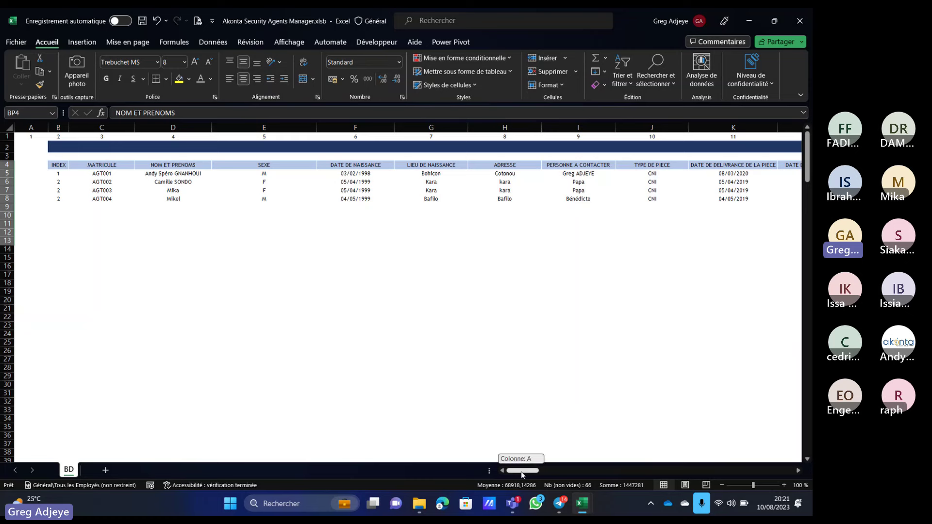
pyautogui.moveTo(522, 475); pyautogui.dragTo(694, 471)
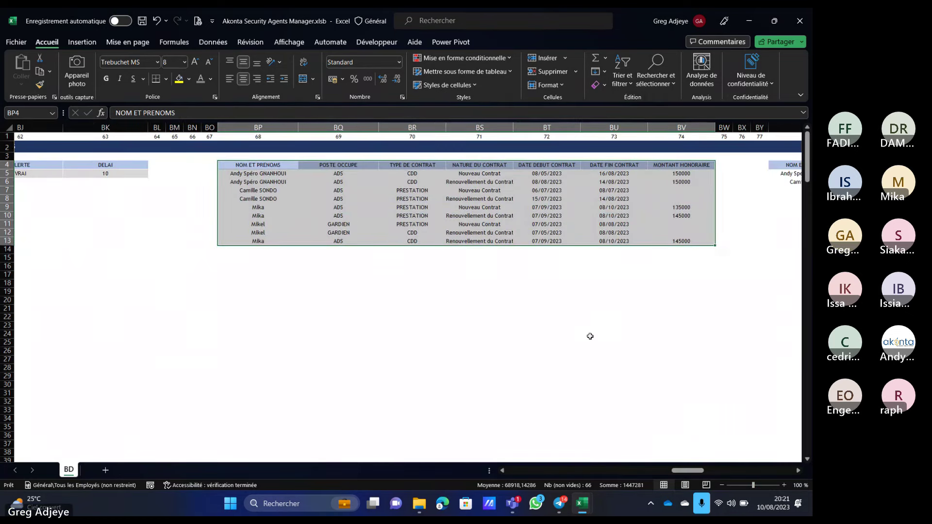
pyautogui.click(547, 294)
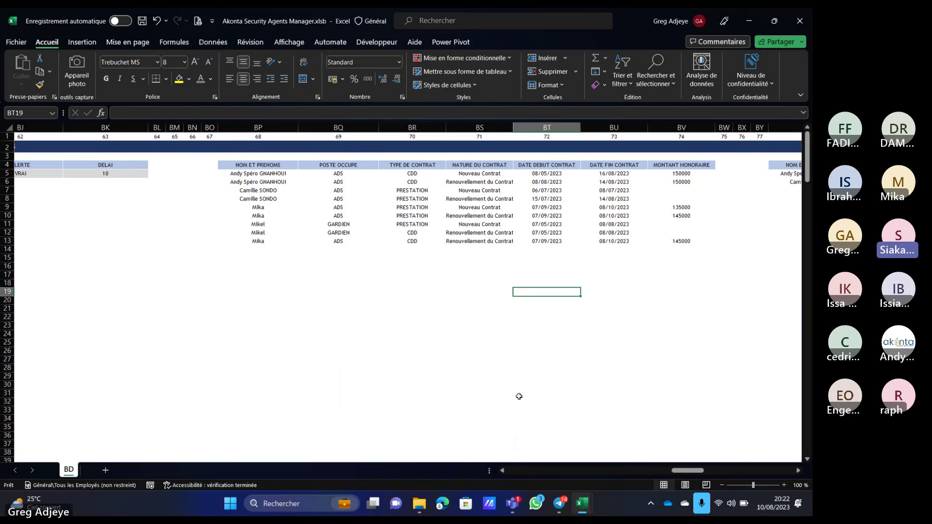
# - Check the participants in the Teams meeting window and return to the Excel workbook
pyautogui.moveTo(514, 505)
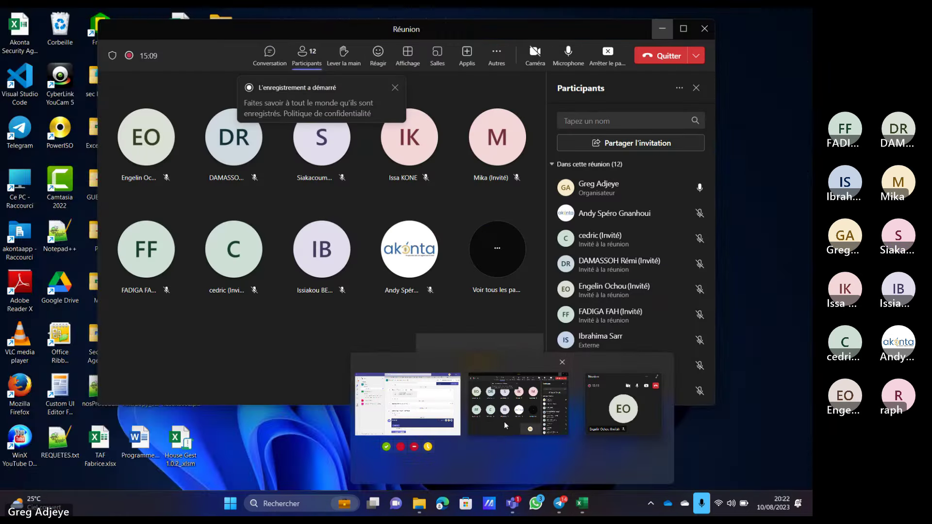
pyautogui.click(504, 422)
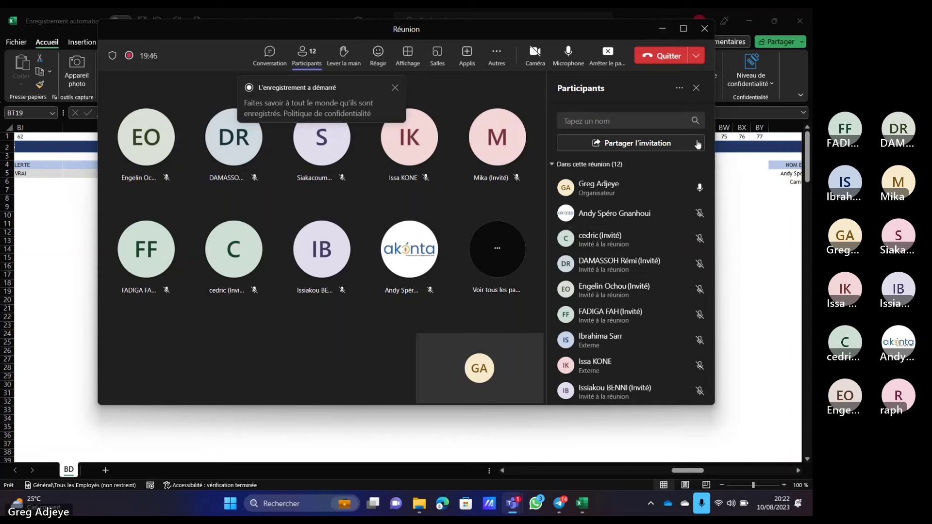
pyautogui.click(662, 30)
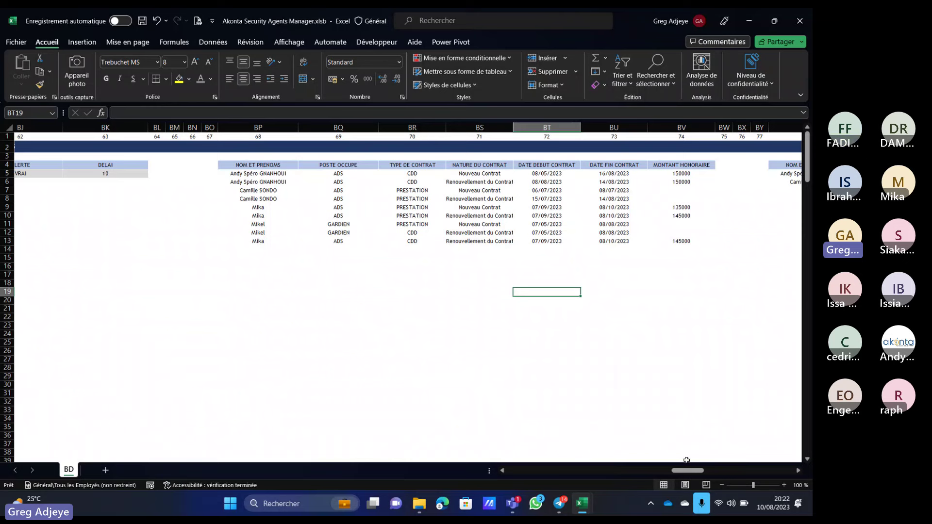
# - Return the BD sheet view to column A, minimize that workbook and select cell E16 in Tables de données.xlsx
pyautogui.moveTo(689, 475); pyautogui.dragTo(525, 476)
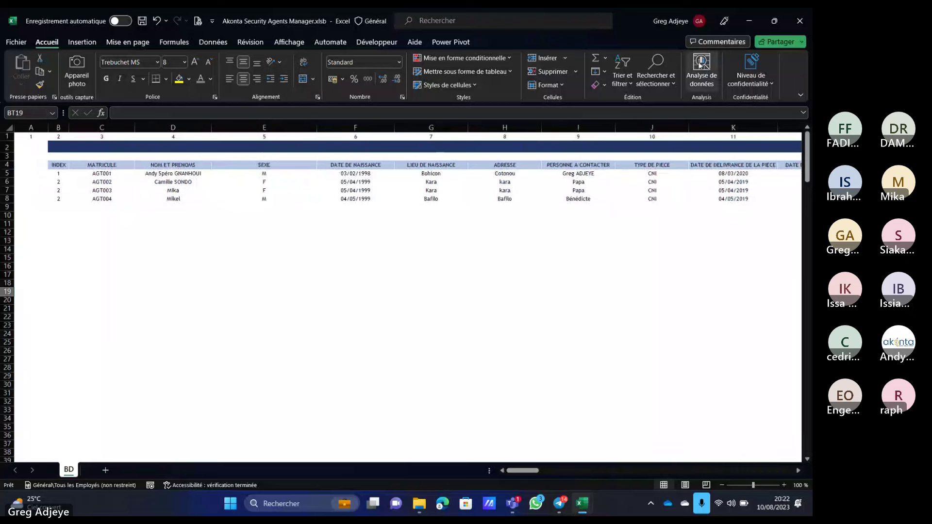
pyautogui.click(750, 22)
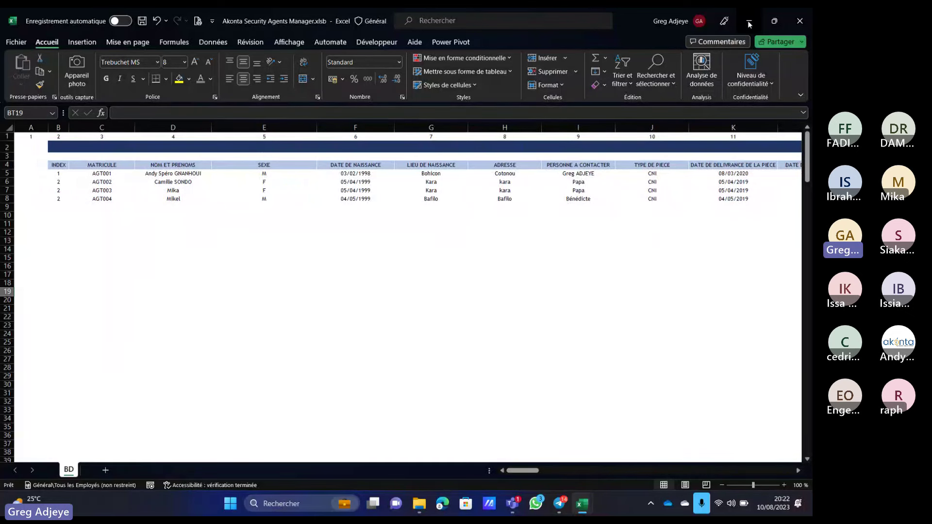
pyautogui.click(177, 299)
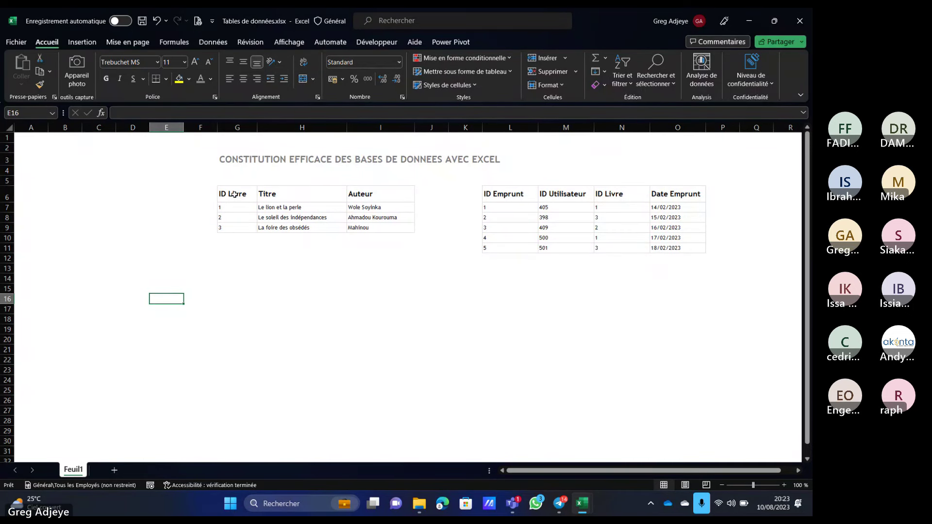
# - Highlight the book table G6:I9 twice, clearing the selection in between, to present it as one table
pyautogui.moveTo(232, 193); pyautogui.dragTo(362, 223)
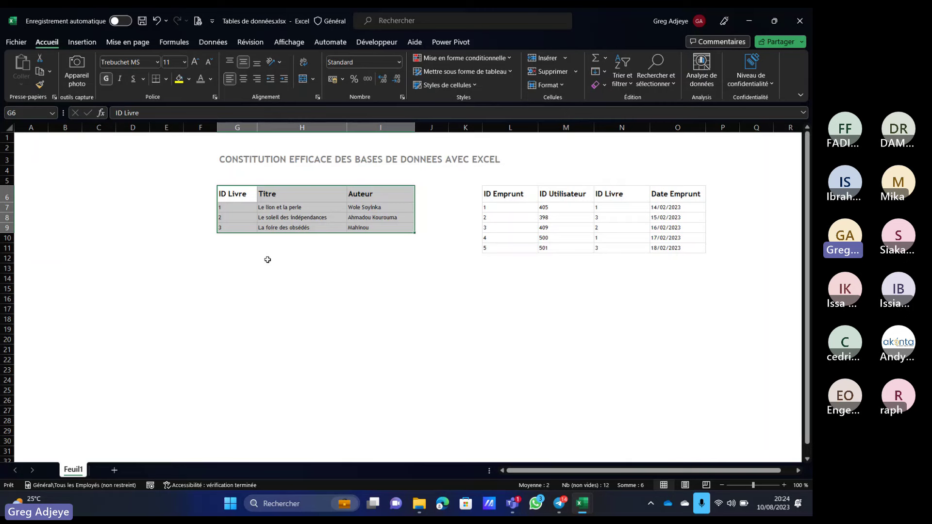
pyautogui.click(216, 258)
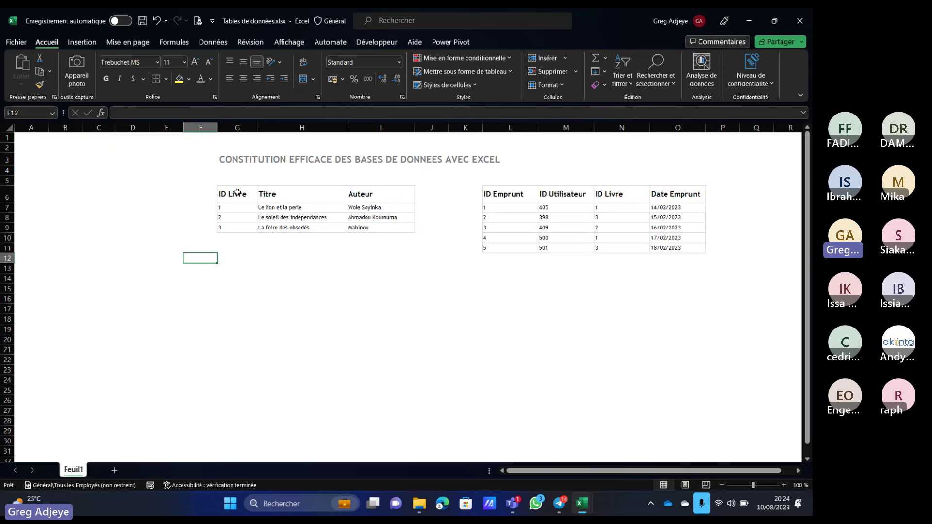
pyautogui.moveTo(237, 192); pyautogui.dragTo(378, 226)
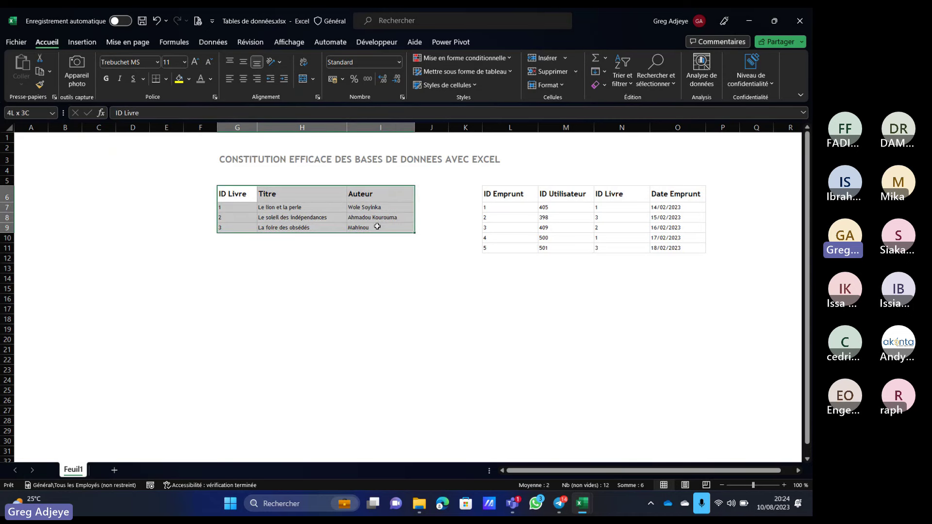
# - Point out the book table's three fields in turn: ID Livre in G6, Titre in H6 and Auteur in I6
pyautogui.click(238, 194)
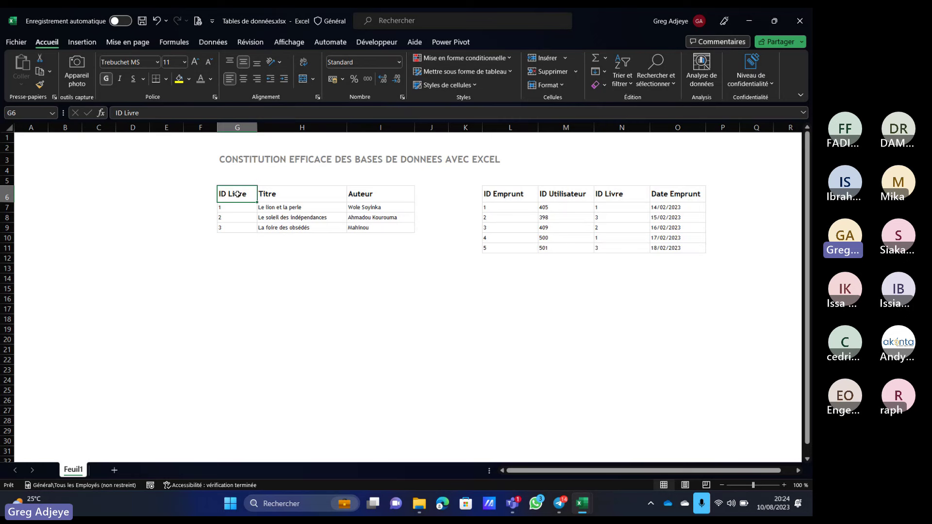
pyautogui.click(284, 196)
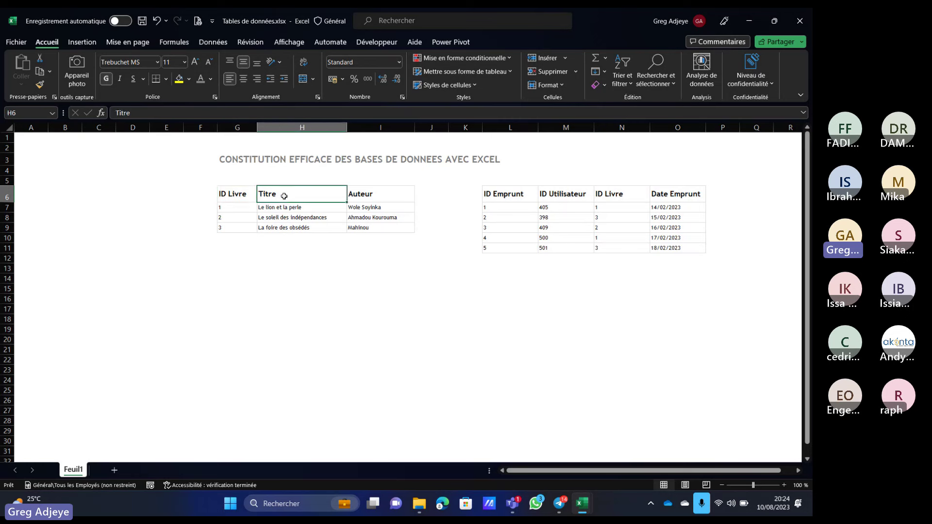
pyautogui.click(382, 196)
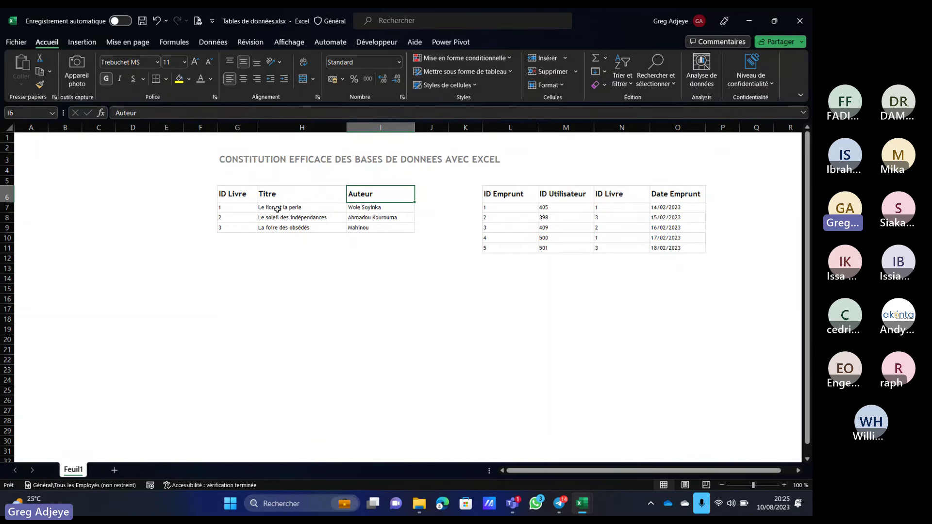
# - Point out book records 1 and 2 in G7 and G8, highlight the whole book table, and select L8 in the loan table
pyautogui.click(234, 207)
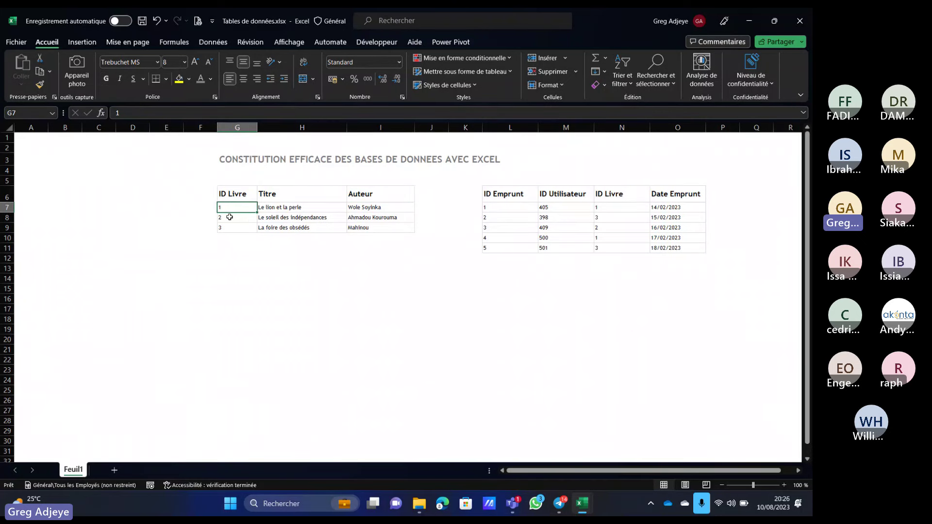
pyautogui.click(228, 217)
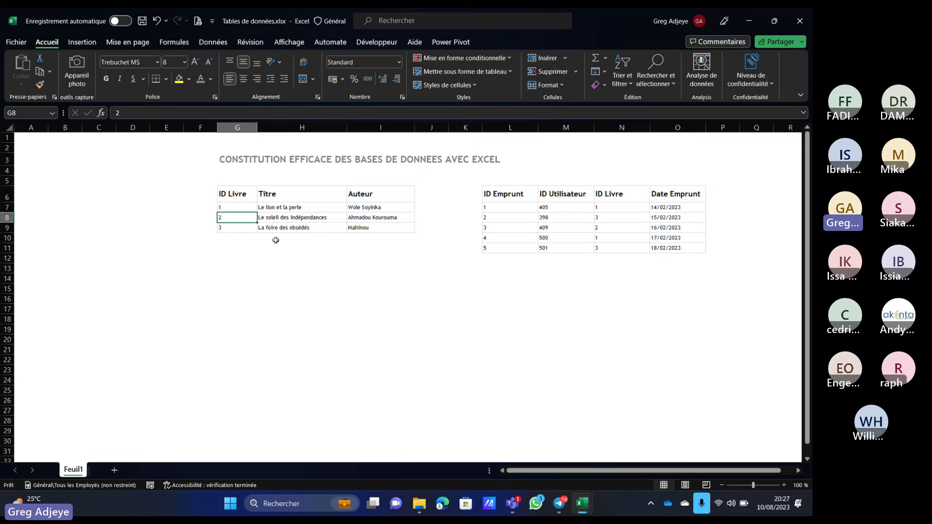
pyautogui.moveTo(221, 193); pyautogui.dragTo(367, 226)
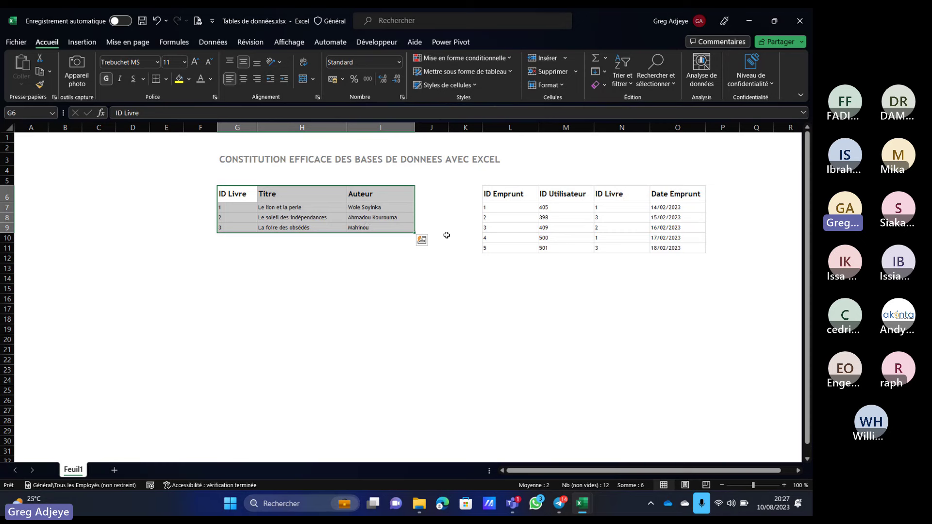
pyautogui.click(532, 218)
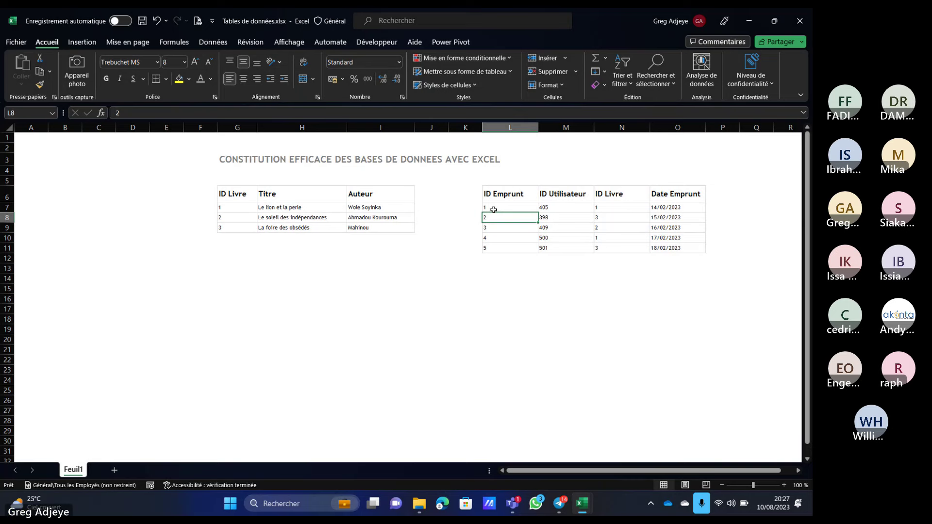
# - Admit the guest waiting in the Teams meeting lobby, then minimize the meeting window to return to Excel
pyautogui.moveTo(513, 503)
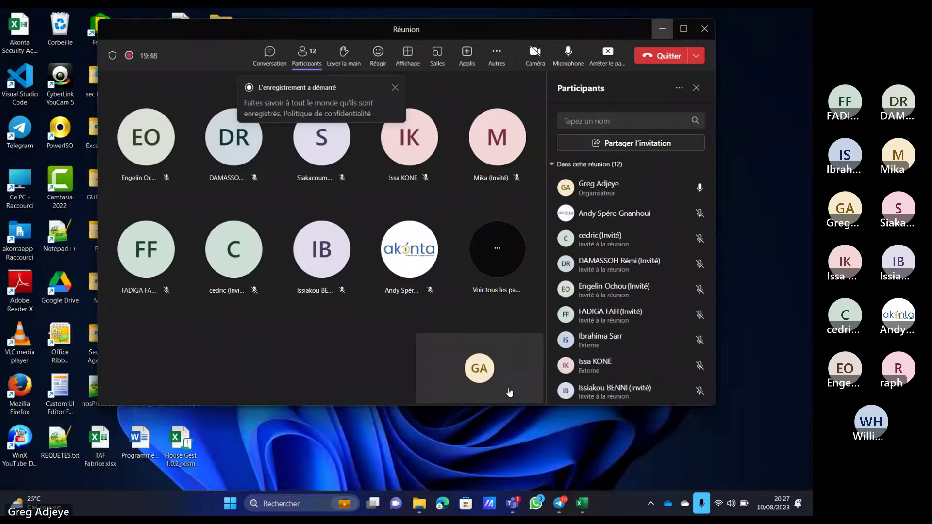
pyautogui.click(514, 380)
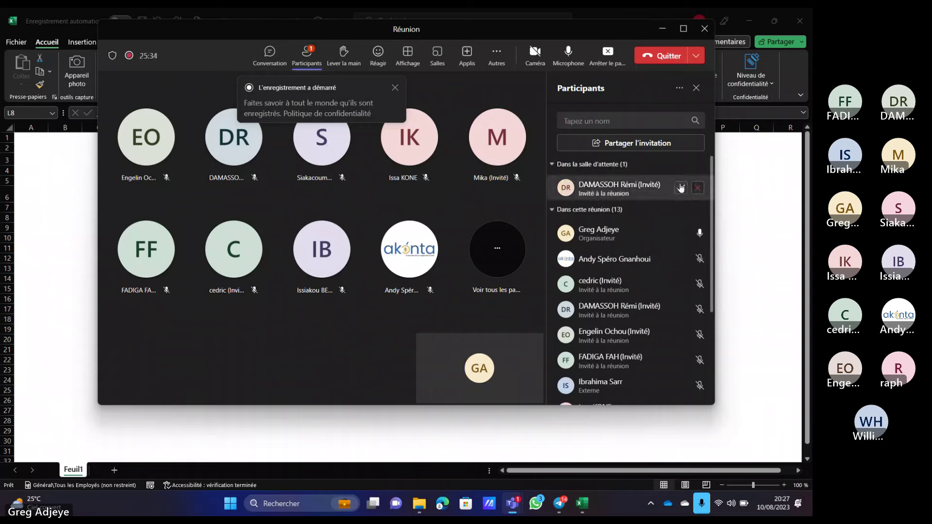
pyautogui.click(681, 188)
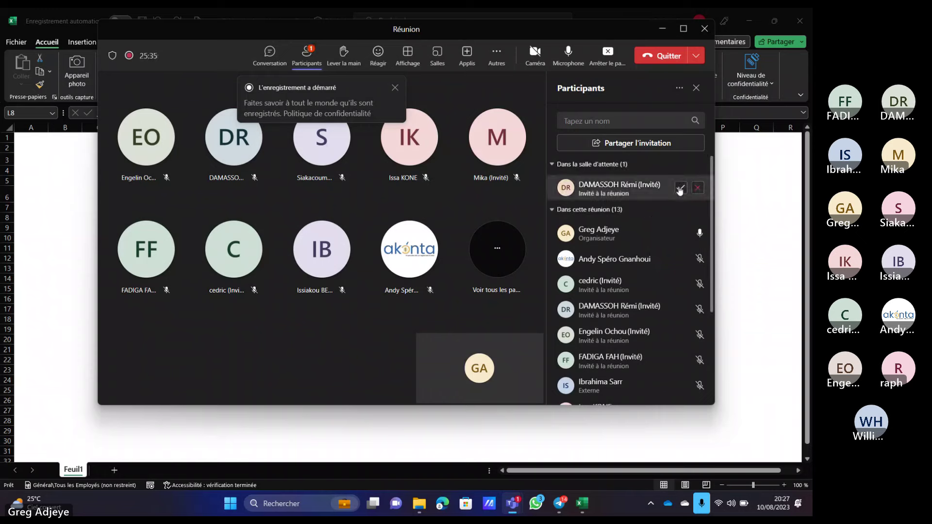
pyautogui.click(661, 31)
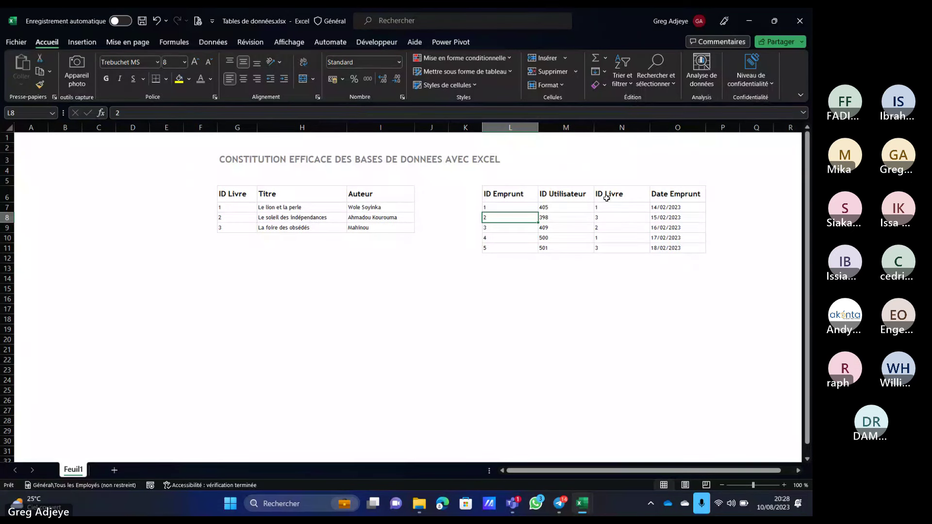
# - Highlight the loan table L6:O11 and point out its ID Livre header in N6 as the link to the book table
pyautogui.moveTo(502, 193); pyautogui.dragTo(626, 260)
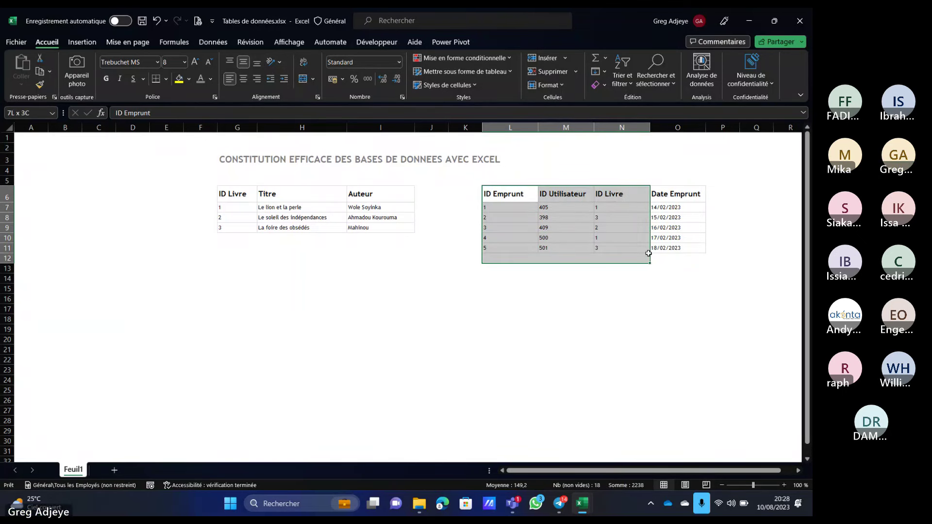
pyautogui.click(608, 194)
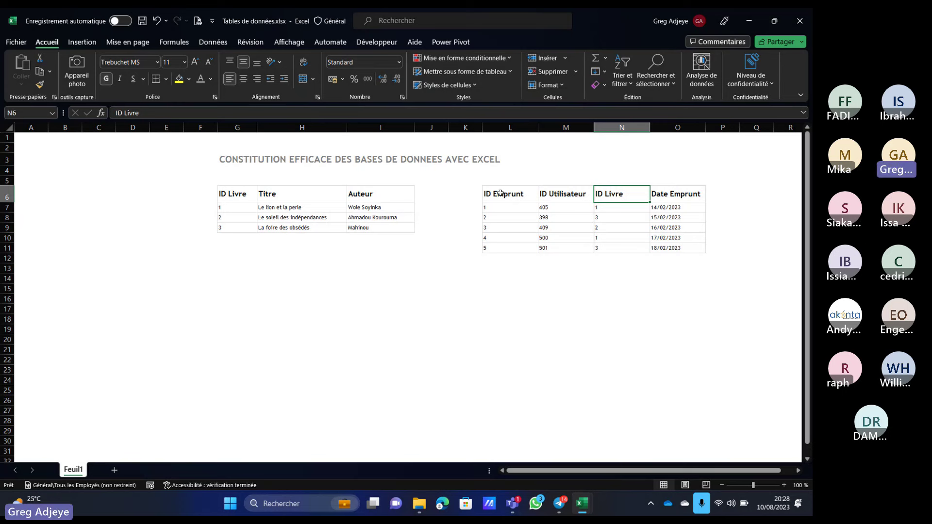
pyautogui.moveTo(500, 194); pyautogui.dragTo(674, 245)
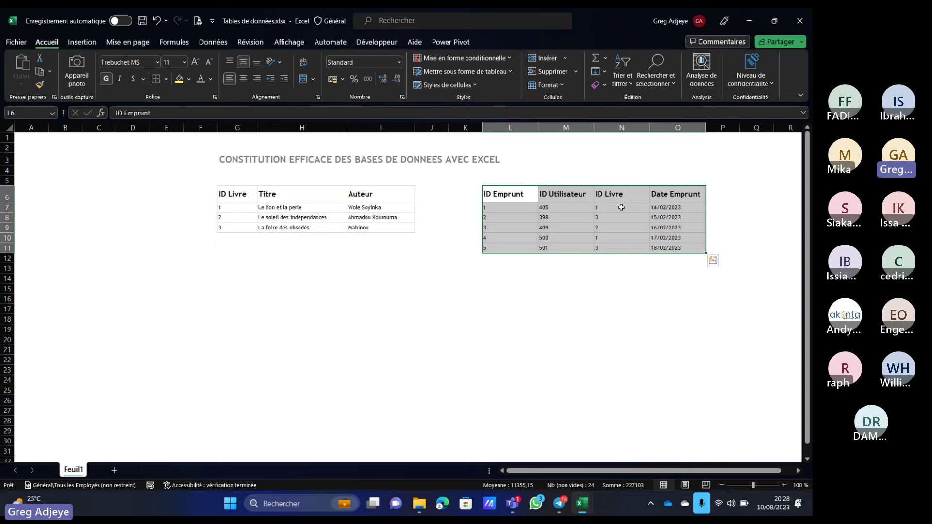
pyautogui.click(621, 201)
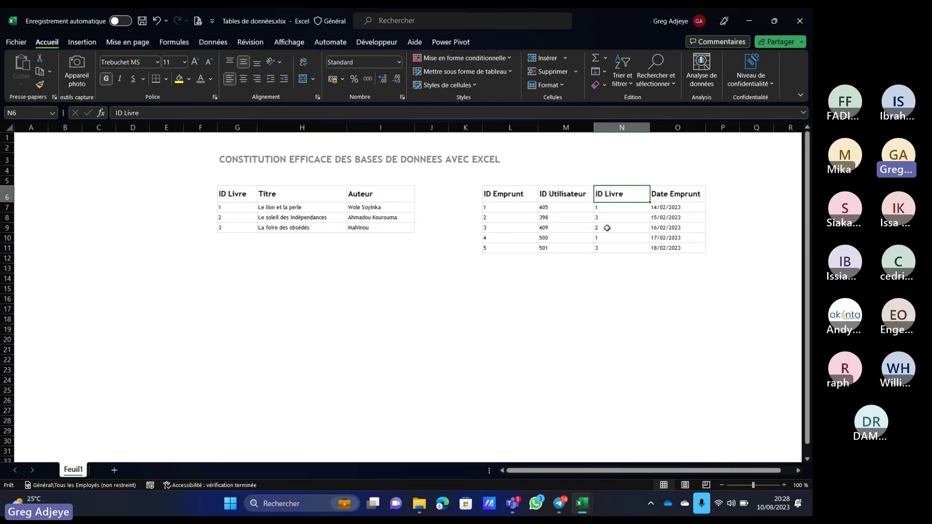
pyautogui.moveTo(532, 201); pyautogui.dragTo(680, 249)
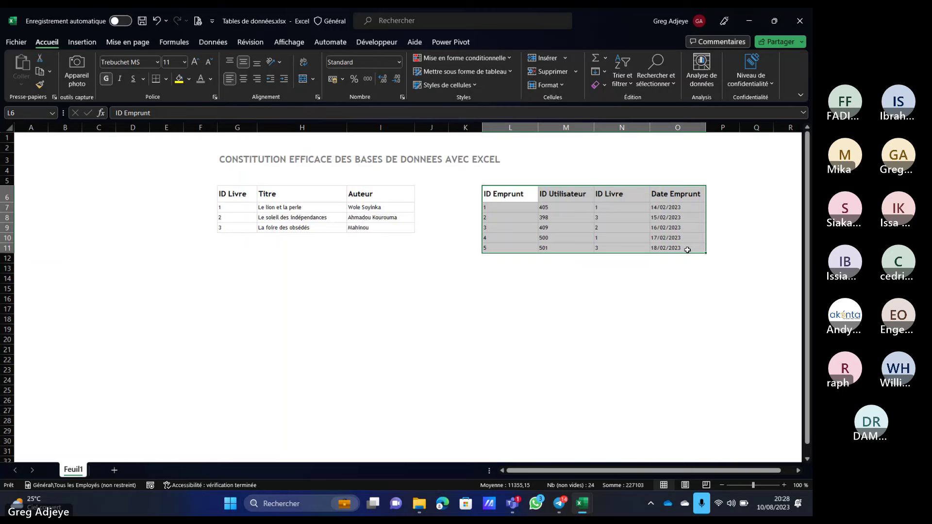
# - Point out the loan table's ID Livre header in N6, highlight the whole loan table L6:O11, and select user ID cell M9
pyautogui.click(612, 194)
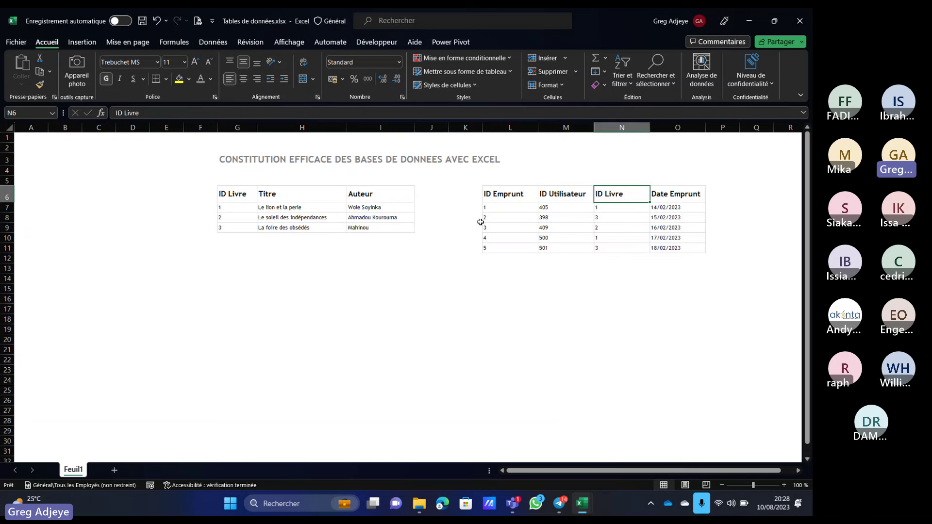
pyautogui.moveTo(501, 189); pyautogui.dragTo(675, 250)
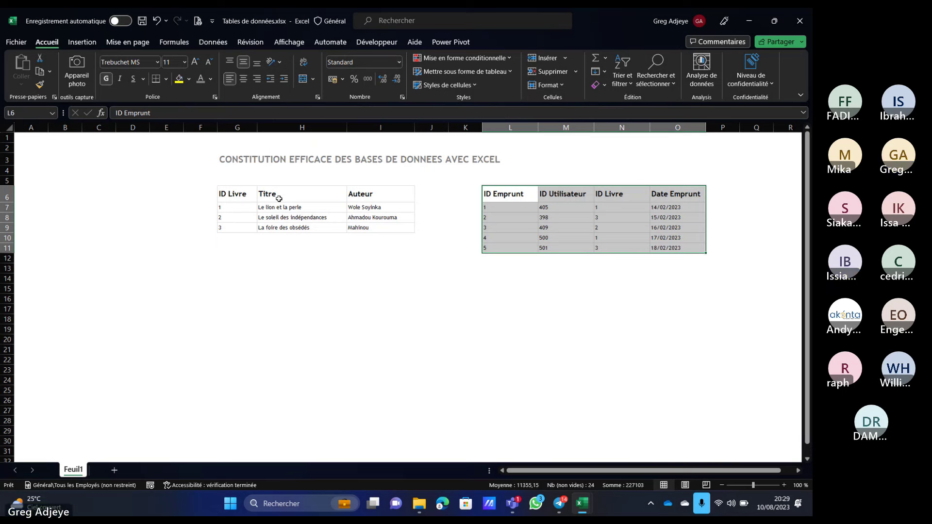
pyautogui.click(555, 229)
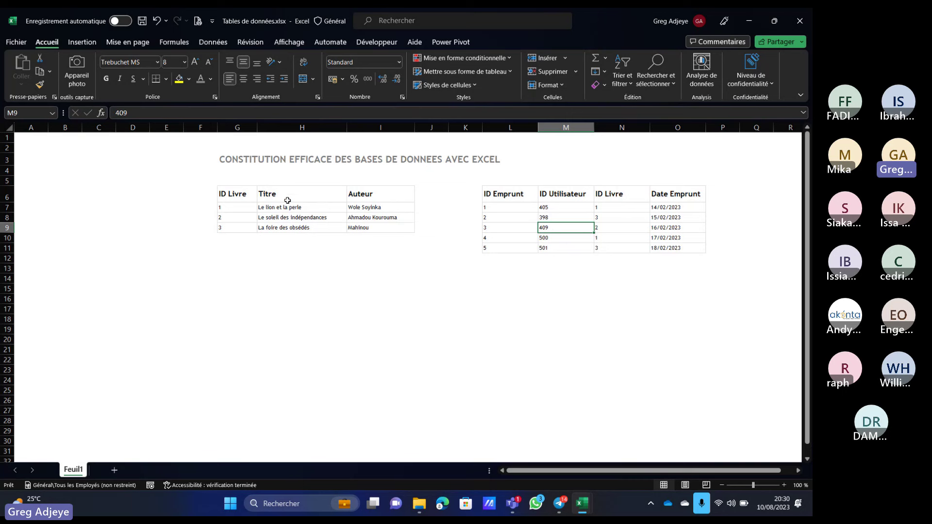
# - Convert the book range G6:I9 into an Excel table with headers and apply a plain white light table style
pyautogui.moveTo(229, 194); pyautogui.dragTo(391, 224)
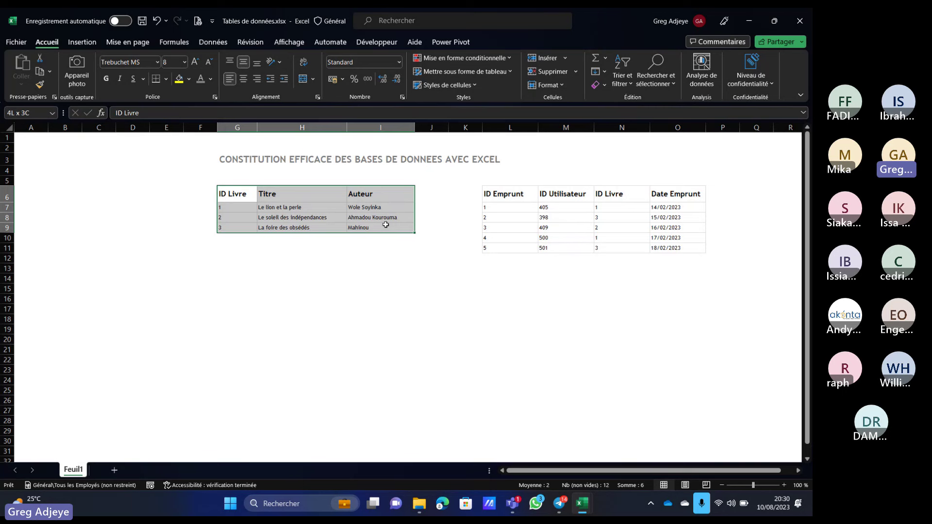
pyautogui.moveTo(386, 224); pyautogui.dragTo(387, 224)
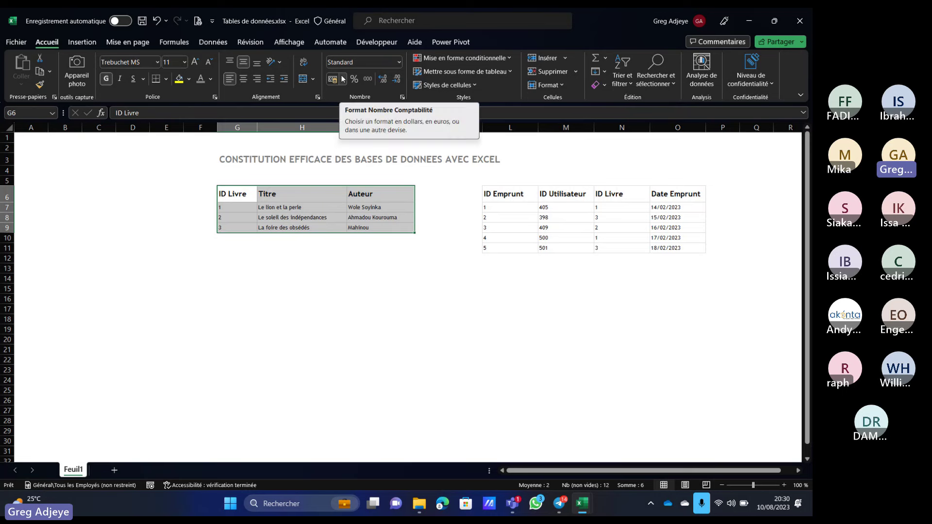
pyautogui.hotkey('ctrl', 't')
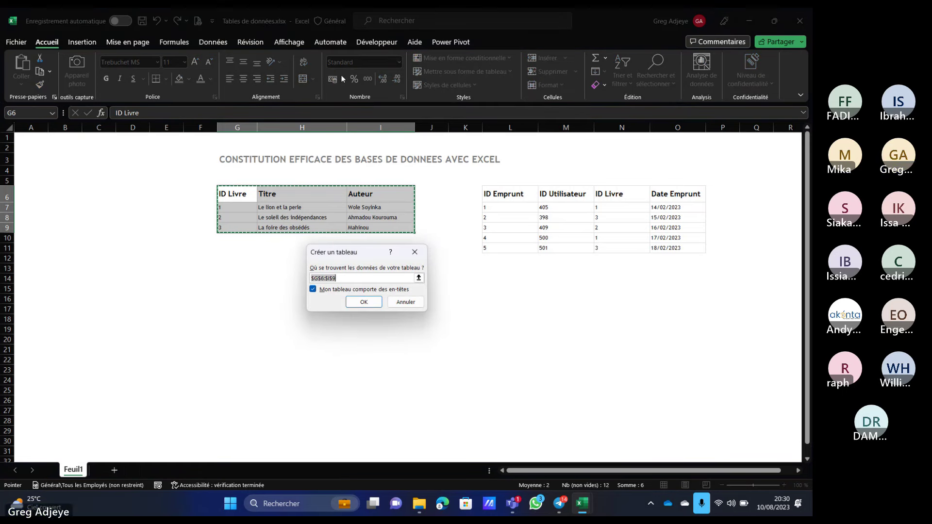
pyautogui.click(364, 302)
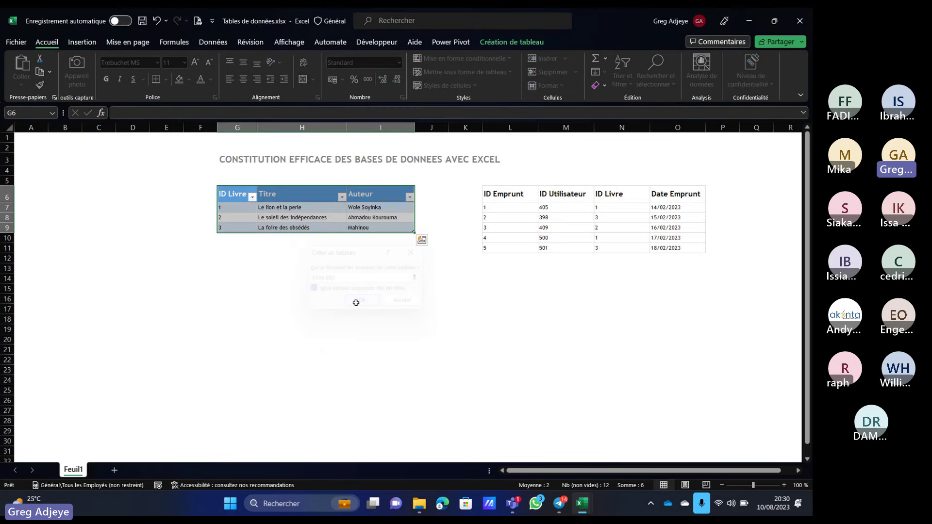
pyautogui.click(779, 82)
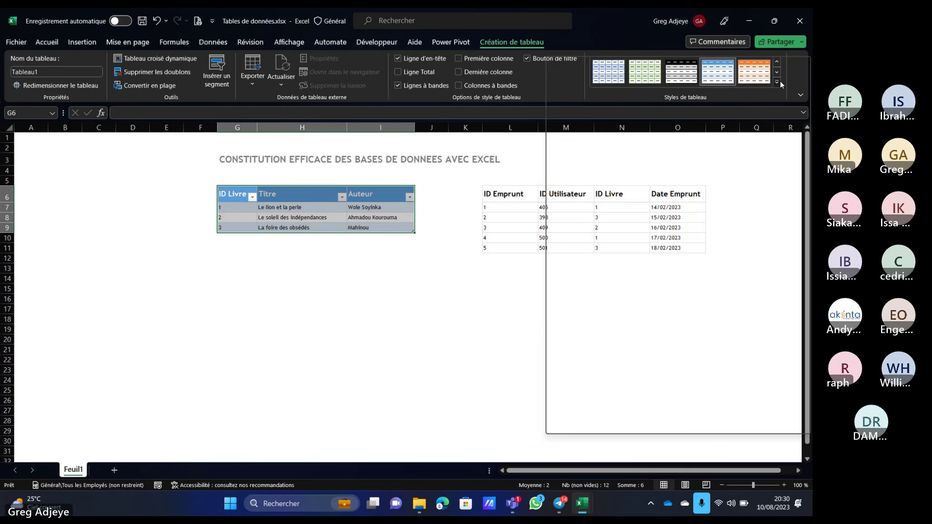
pyautogui.click(561, 86)
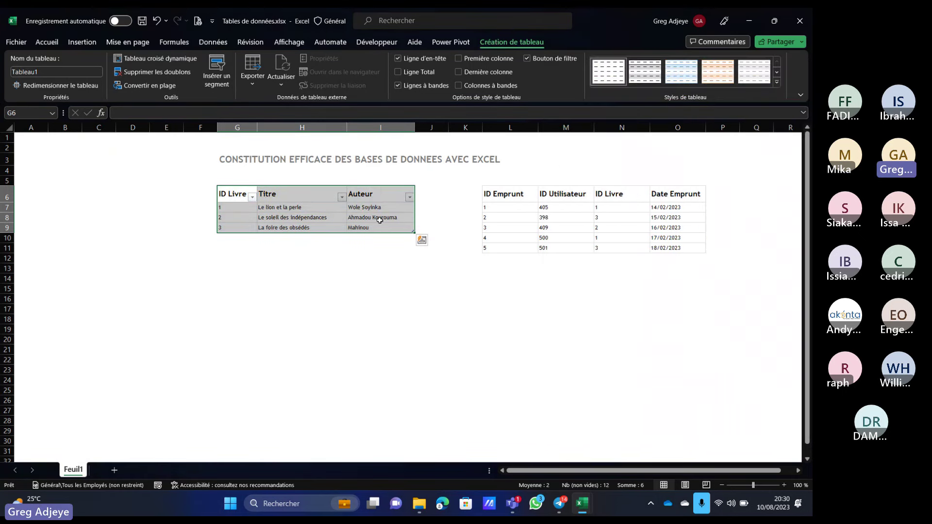
# - Convert the loan range L6:O11 into an Excel table with headers and give it the same plain white style as the book table
pyautogui.moveTo(503, 196); pyautogui.dragTo(673, 245)
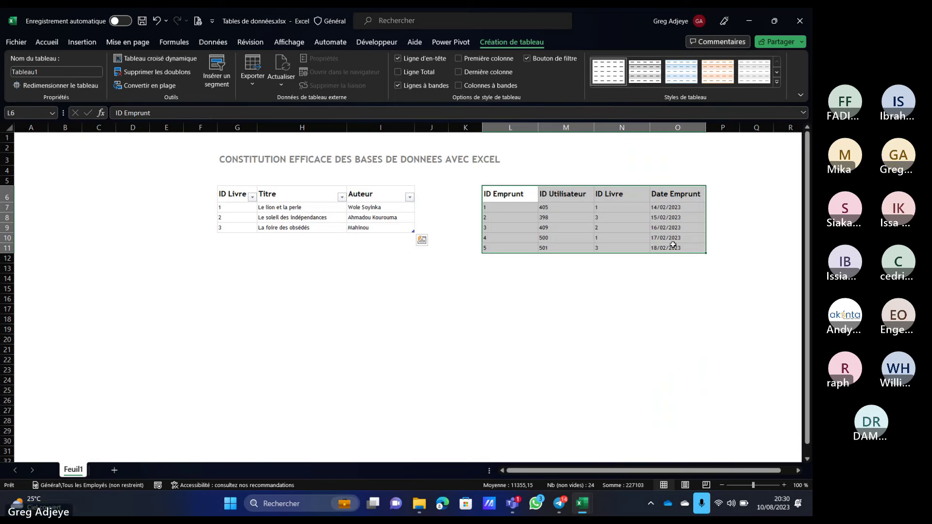
pyautogui.hotkey('ctrl', 't')
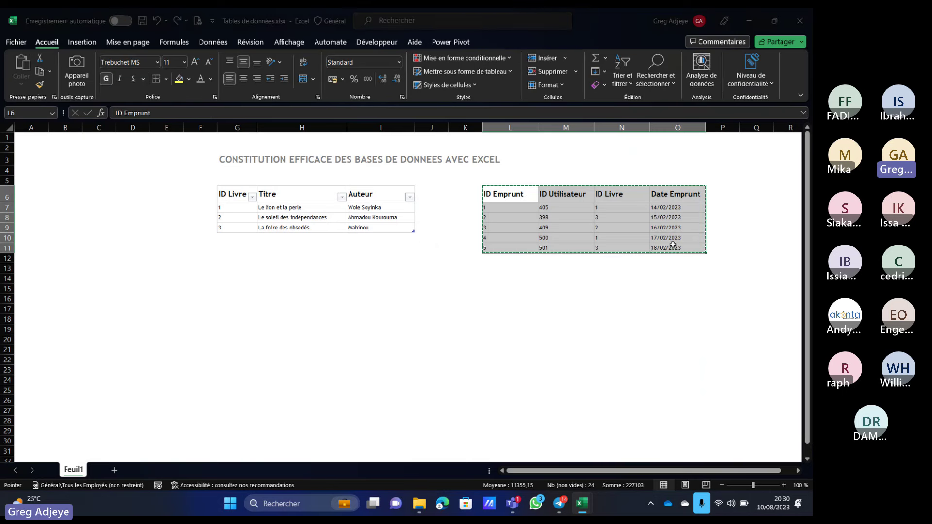
pyautogui.click(363, 303)
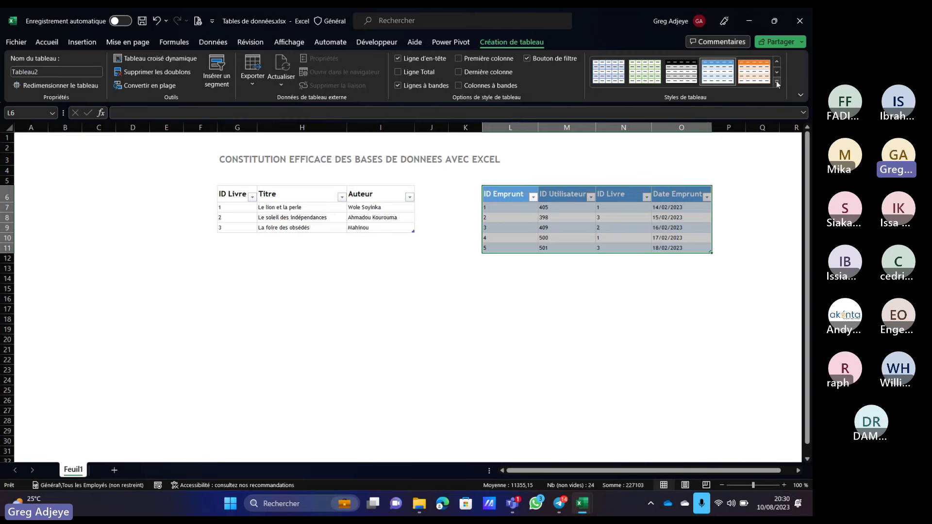
pyautogui.click(777, 82)
pyautogui.click(603, 89)
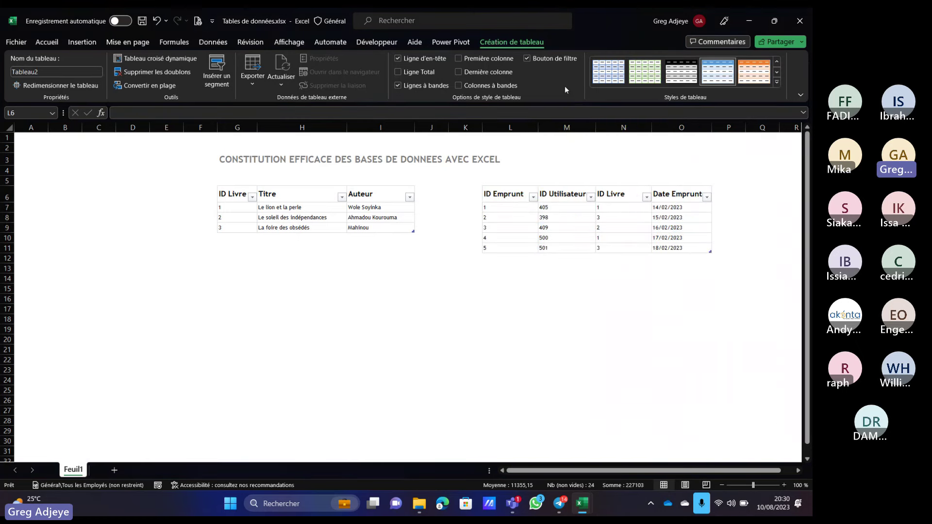
# - Deselect the loan table, highlight the book table's ID Livre values in G7:G9, and point out the first ID in G7
pyautogui.click(463, 276)
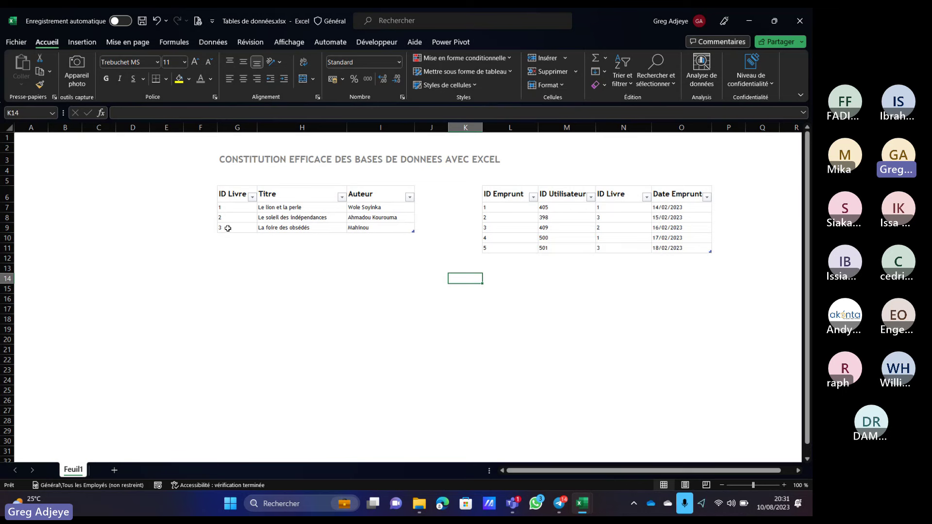
pyautogui.click(230, 186)
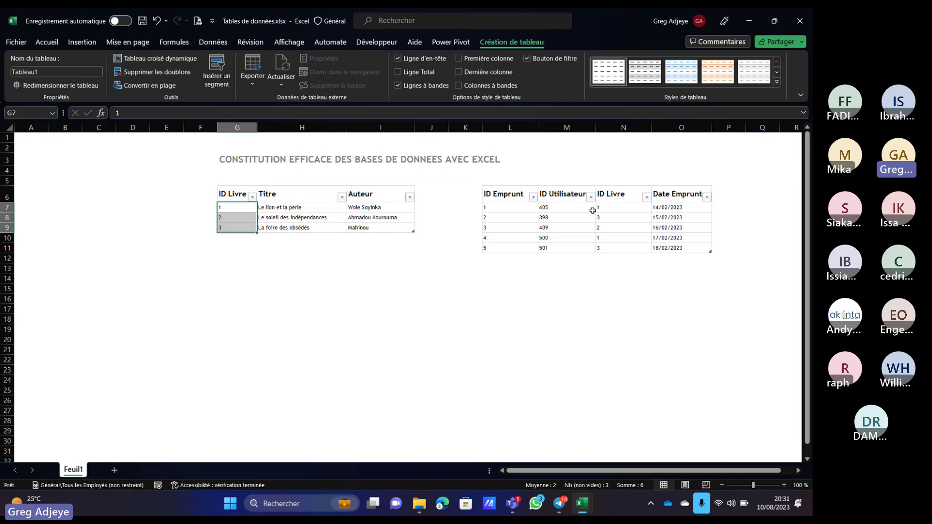
pyautogui.click(241, 209)
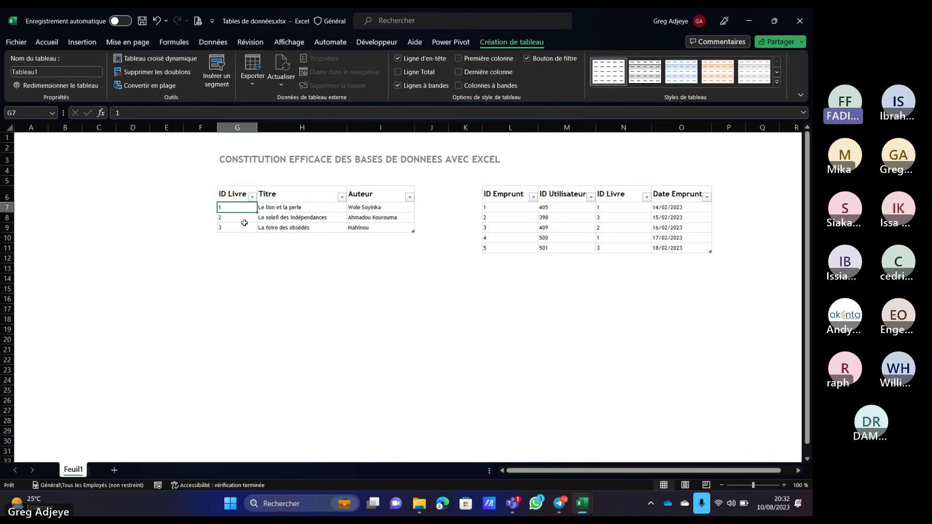
# - Check the participants in the Teams meeting window, then minimize it and return to an empty cell of the Excel sheet
pyautogui.moveTo(511, 508)
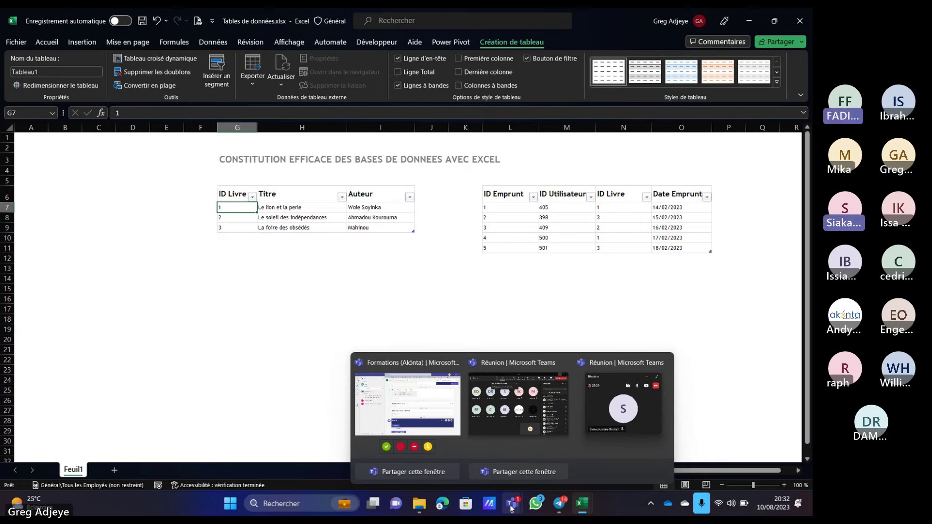
pyautogui.click(513, 363)
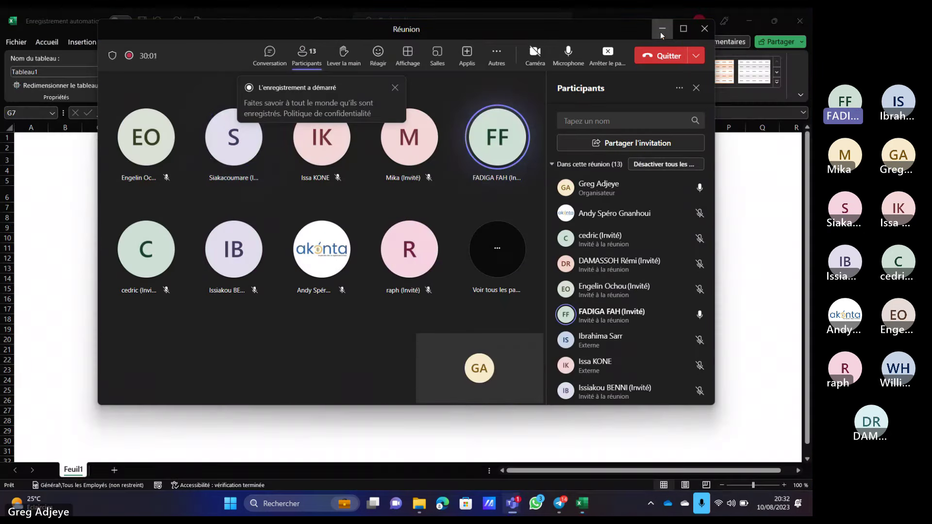
pyautogui.click(662, 30)
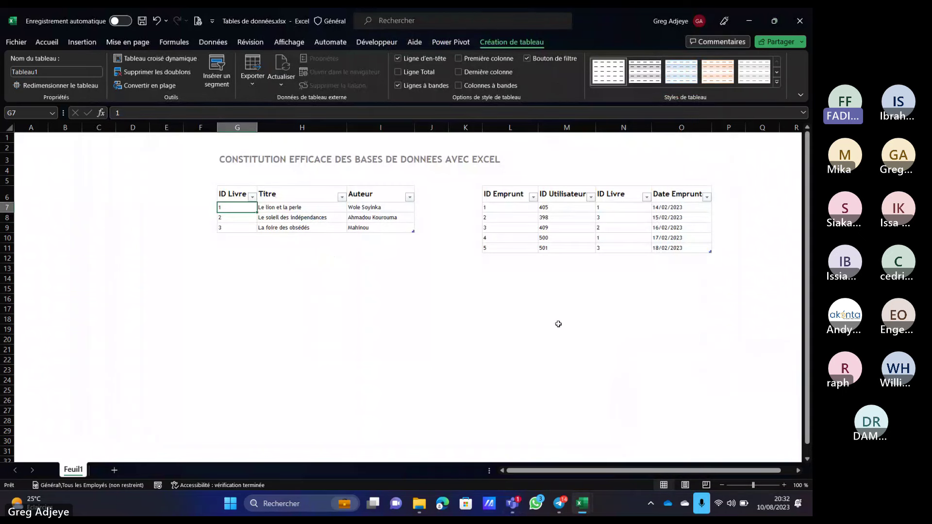
pyautogui.click(405, 296)
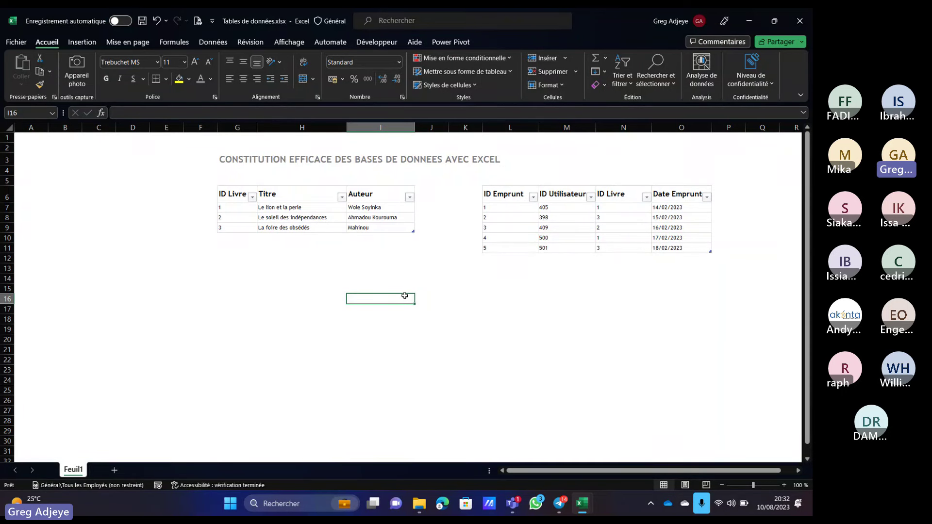
# - Point out book title H8 and header row G6:I6, and compare the ID Livre headers in G6 and N6, ending on G7
pyautogui.click(310, 218)
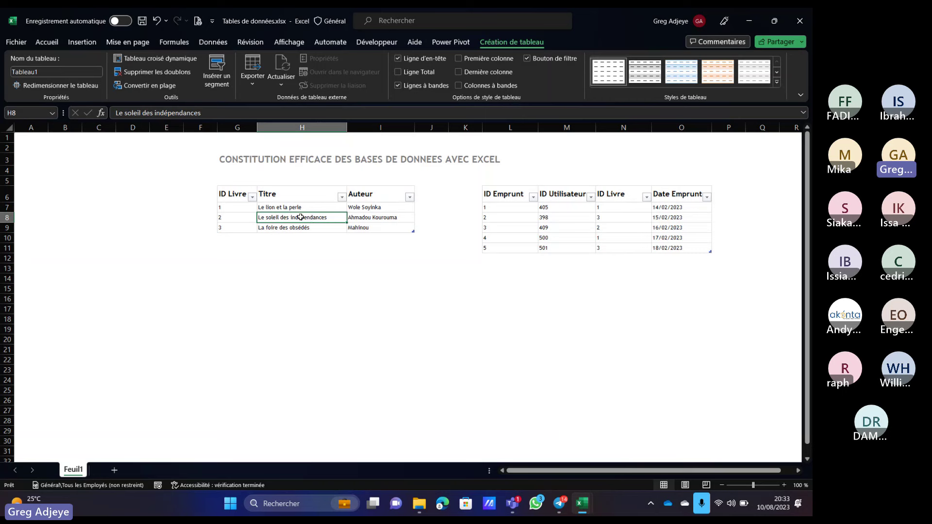
pyautogui.click(239, 198)
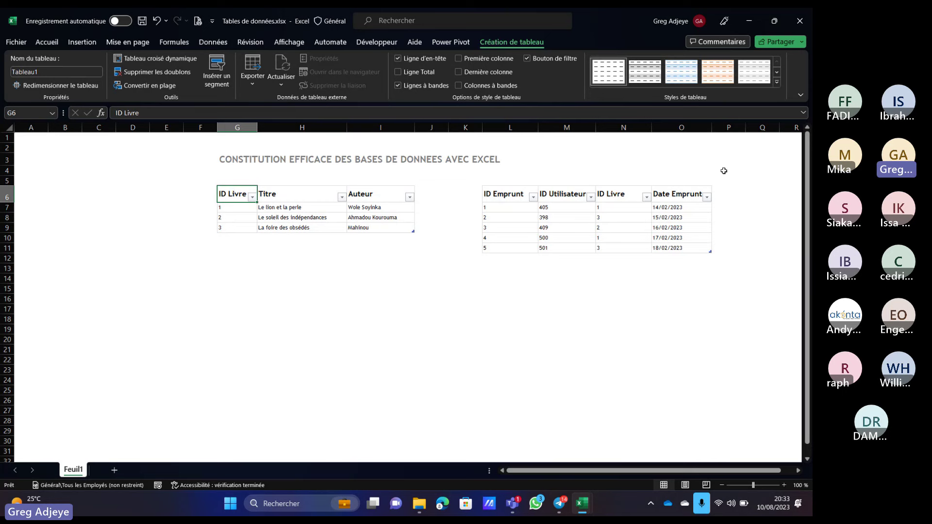
pyautogui.click(224, 194)
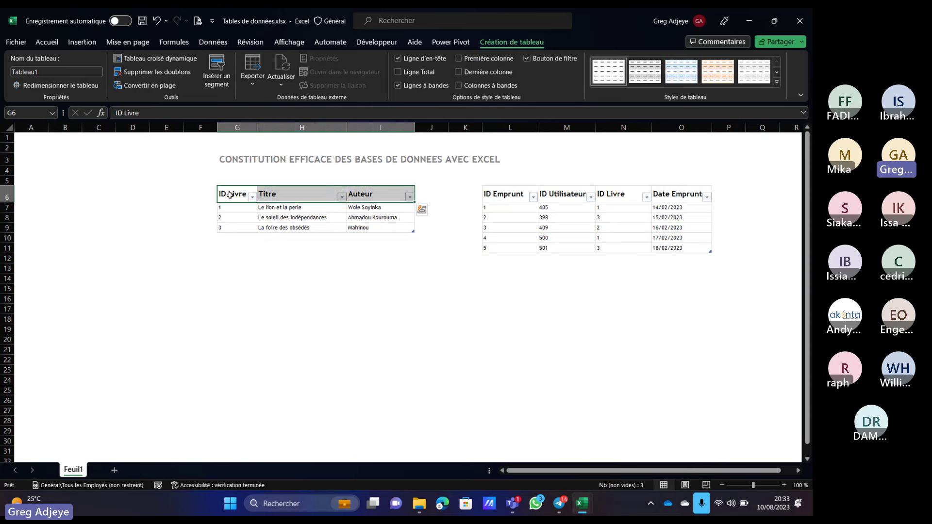
pyautogui.click(230, 196)
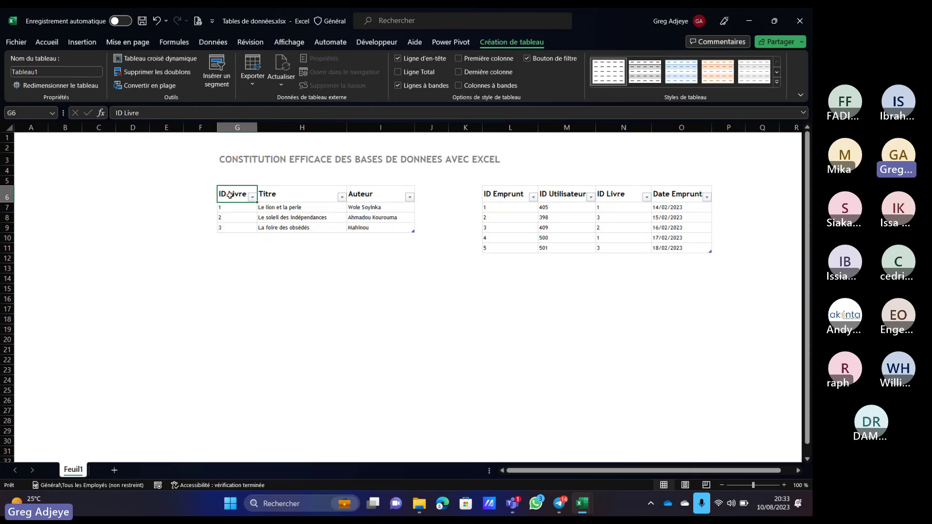
pyautogui.click(618, 195)
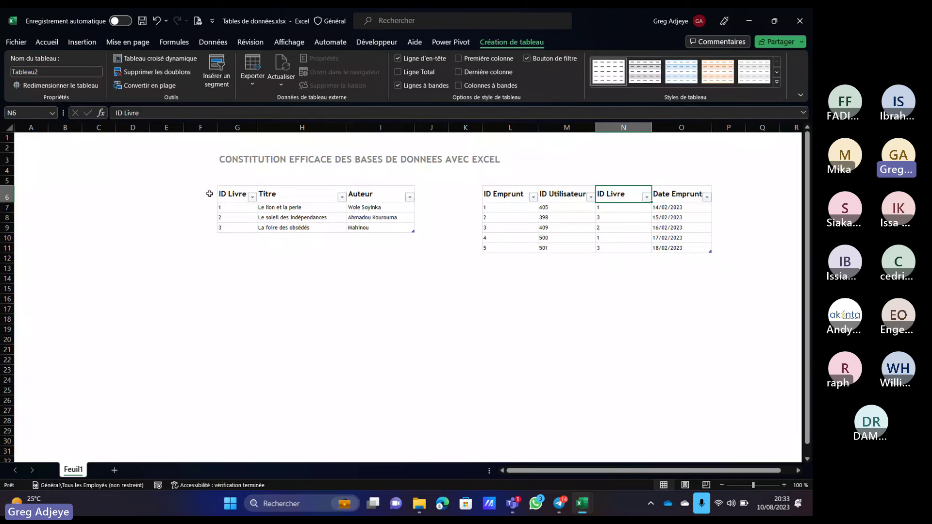
pyautogui.click(231, 210)
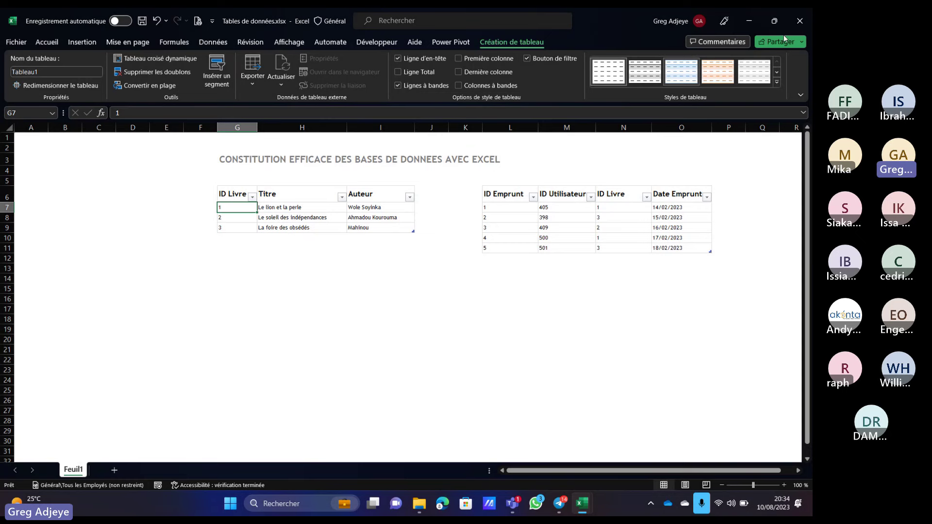
# - Minimize the tables workbook, open Export BD Livraison.xlsx from File Explorer, and show its BD Livraison sheet with H14 selected
pyautogui.click(751, 21)
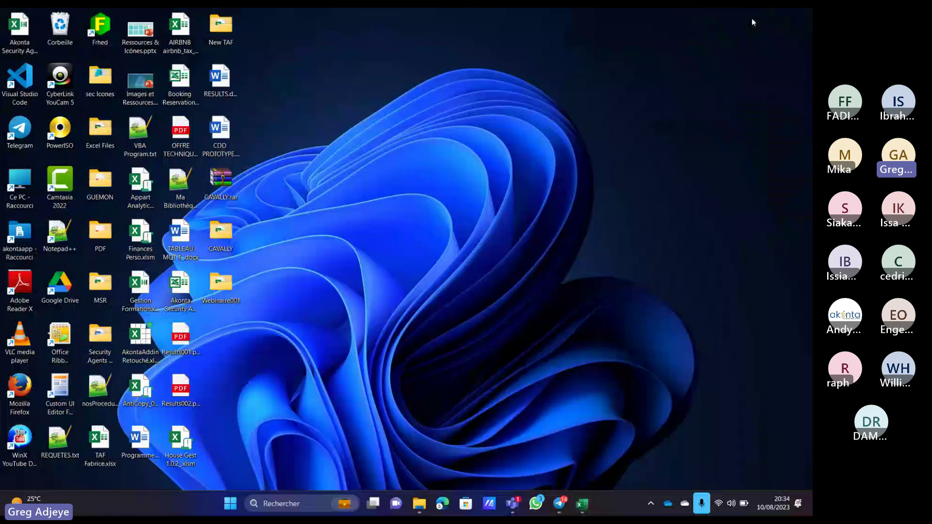
pyautogui.click(420, 504)
pyautogui.doubleClick(130, 266)
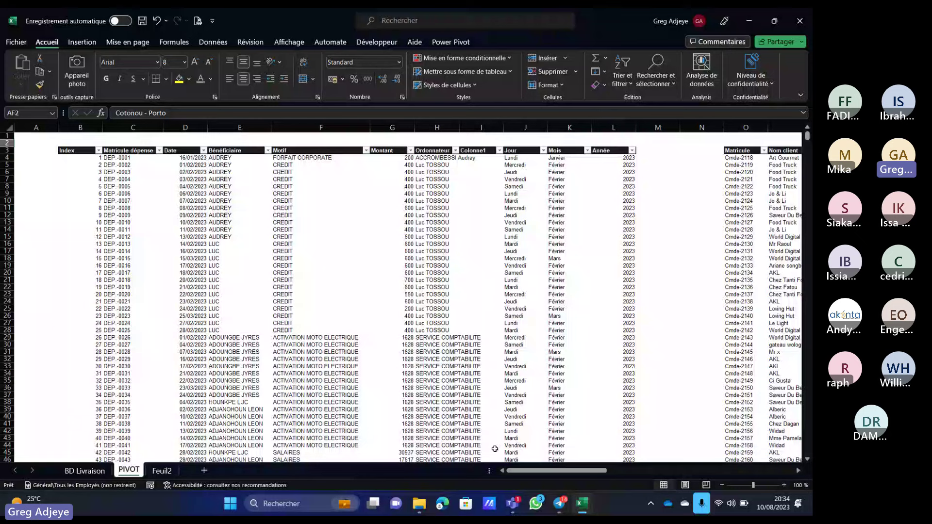
pyautogui.hotkey('ctrl', 'pageup')
pyautogui.click(386, 241)
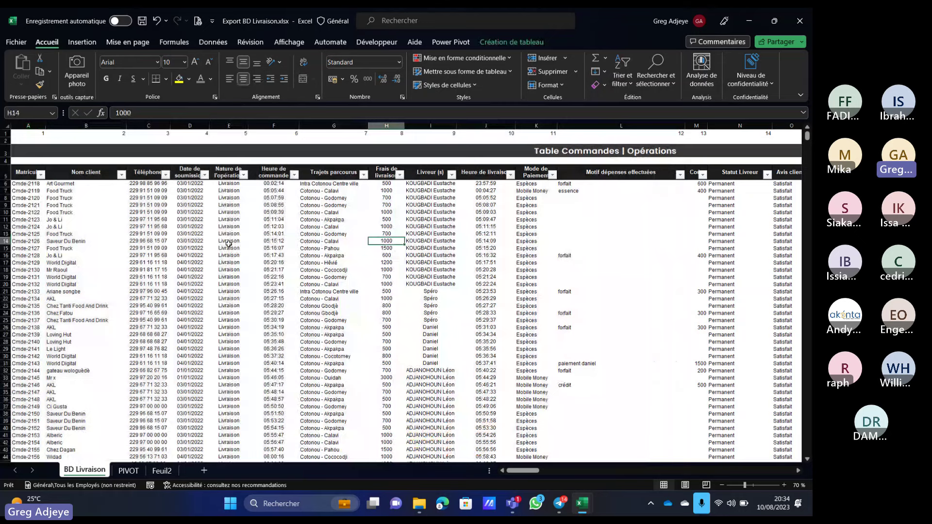
# - Examine the BD Livraison sheet from Table Commandes | Opérations across to Table Dépenses, then return to column A
pyautogui.hscroll(5, 229, 243)
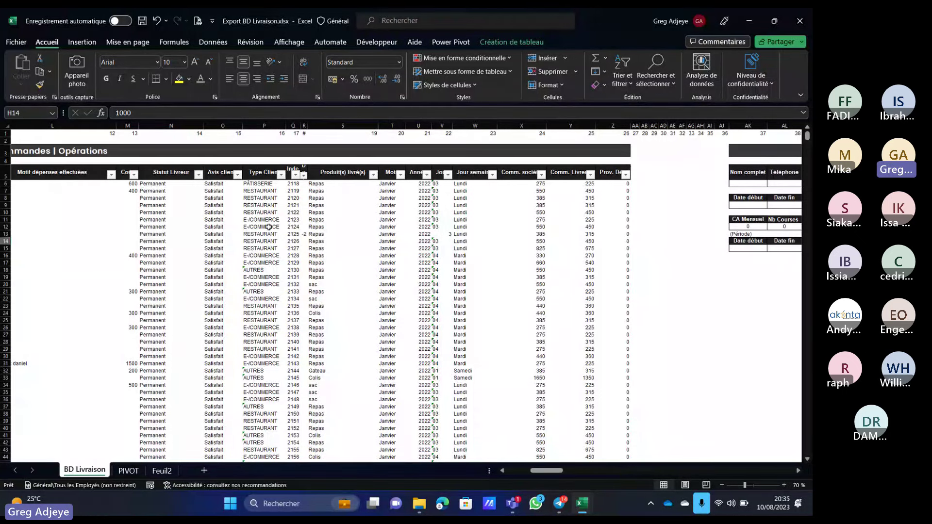
pyautogui.moveTo(552, 474); pyautogui.dragTo(544, 473)
pyautogui.moveTo(543, 472); pyautogui.dragTo(680, 488)
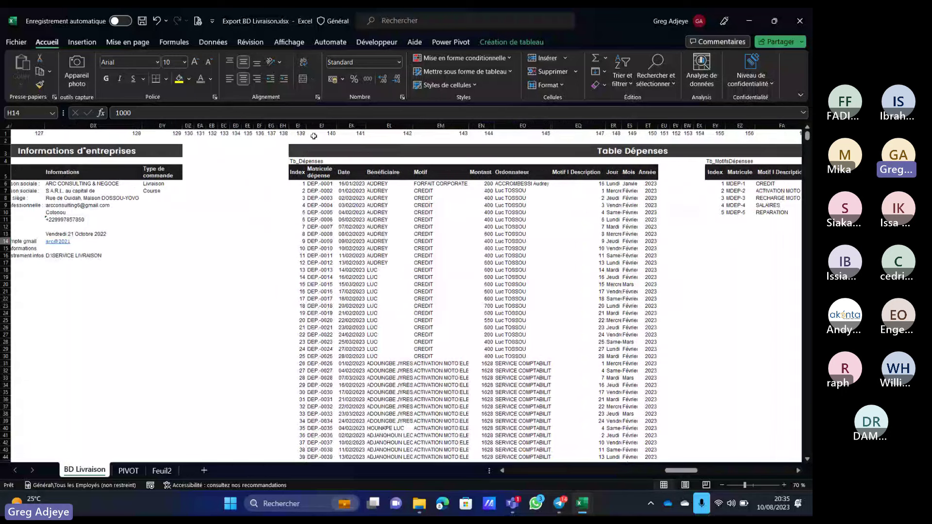
pyautogui.moveTo(307, 125); pyautogui.dragTo(454, 165)
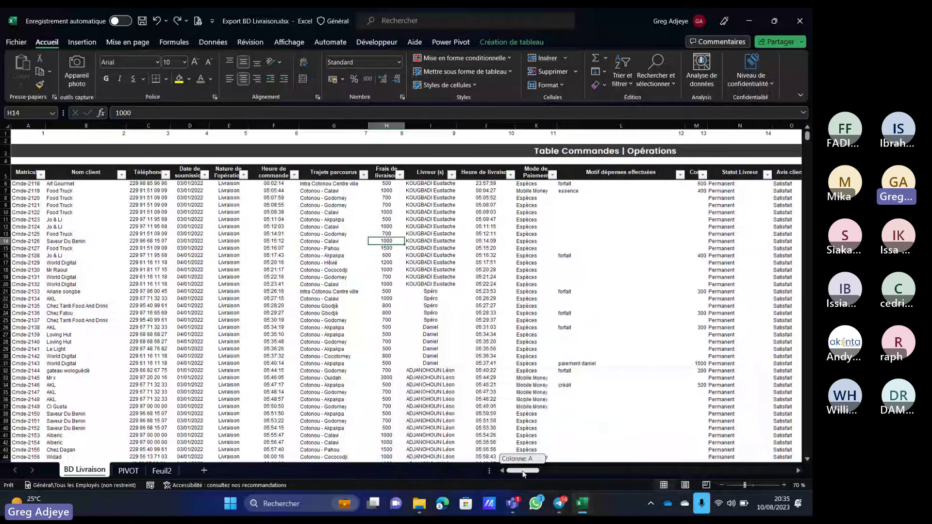
# - Examine Table Dépenses again and Table clients on the BD Livraison sheet, then minimize the workbook
pyautogui.moveTo(520, 474); pyautogui.dragTo(680, 481)
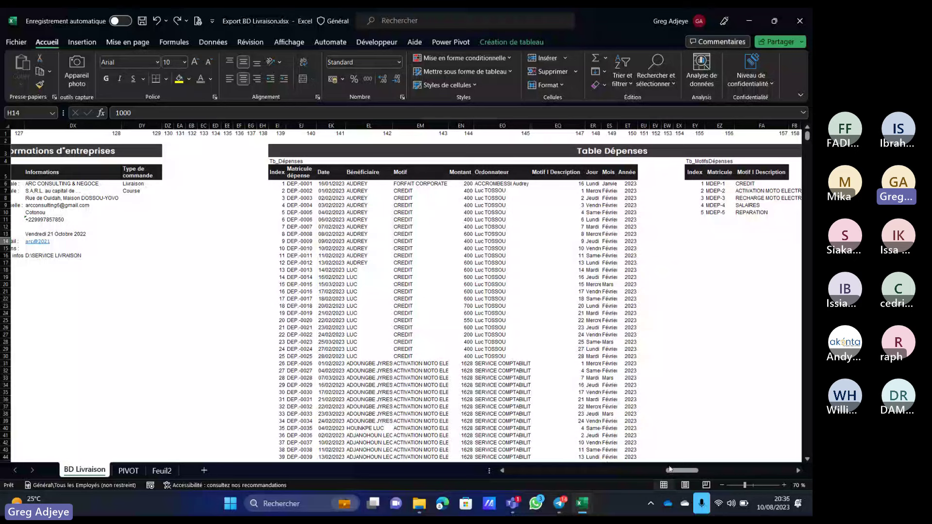
pyautogui.moveTo(670, 469); pyautogui.dragTo(607, 487)
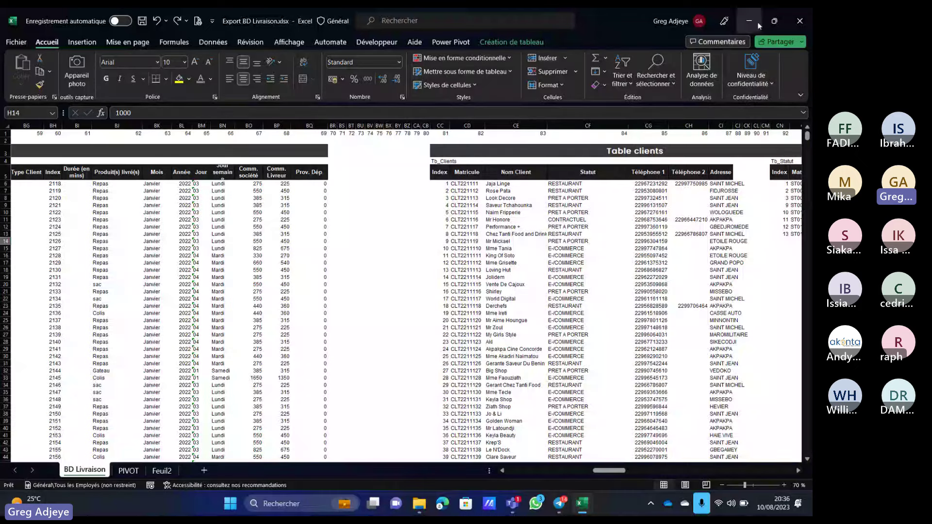
pyautogui.click(749, 21)
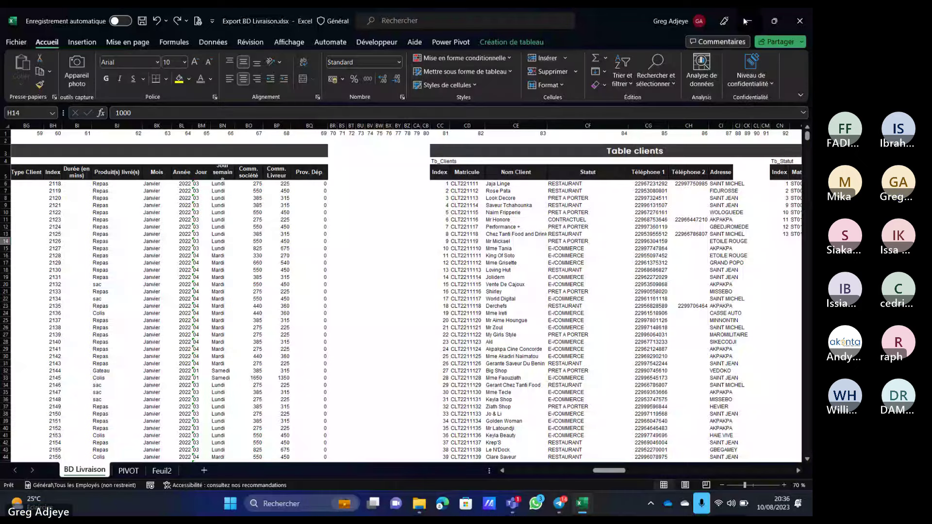
# - Compare the ID Livre headers of the book table in G6 and the loan table in N6, ending on book ID cell G7
pyautogui.click(234, 194)
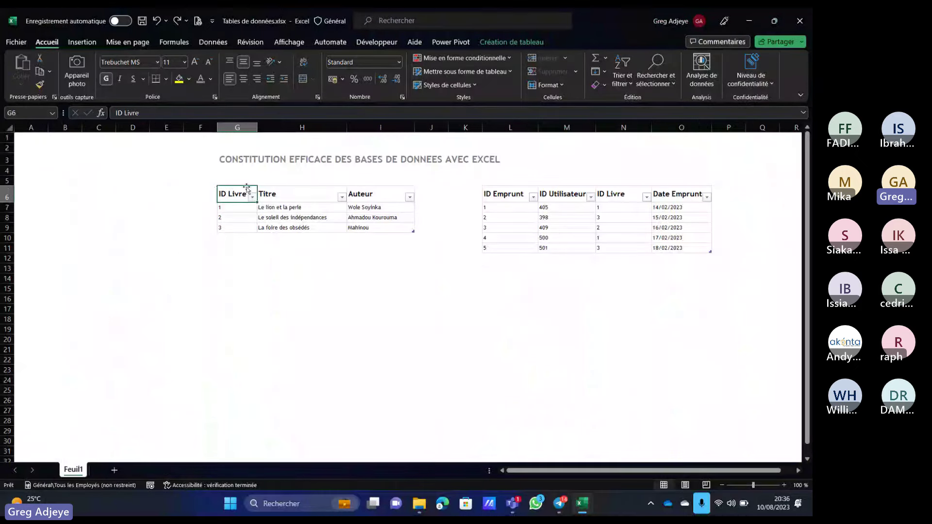
pyautogui.click(613, 194)
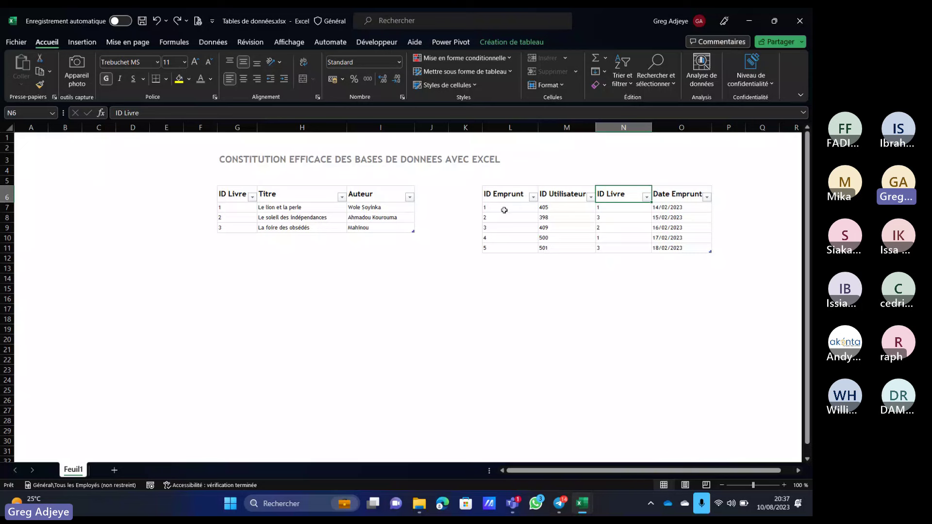
pyautogui.click(238, 212)
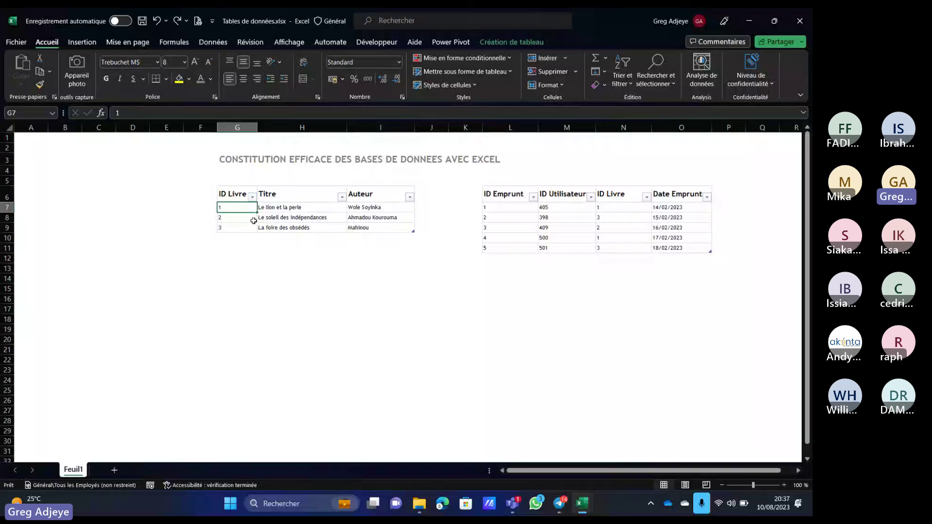
# - Examine the Requêtes et connexions pane, the Relations data tool and the Power Pivot commands, returning to the data tools
pyautogui.click(212, 44)
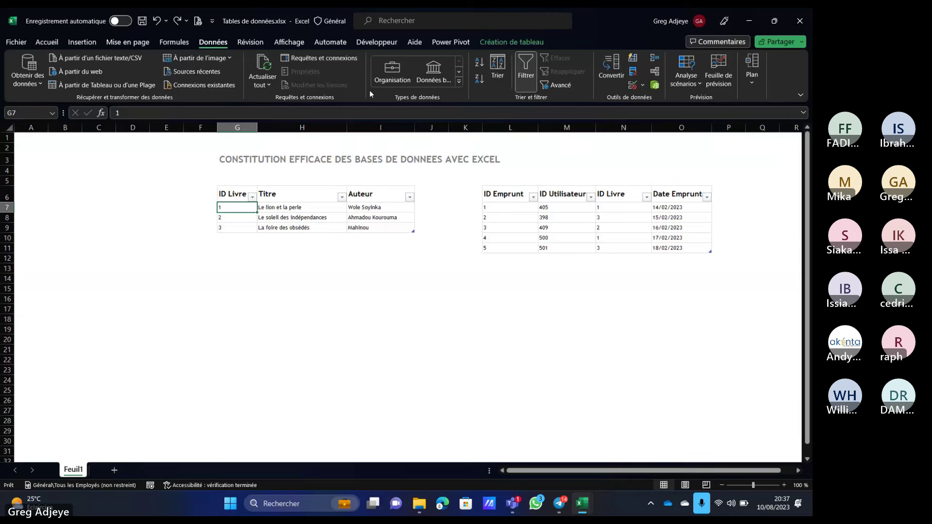
pyautogui.click(325, 58)
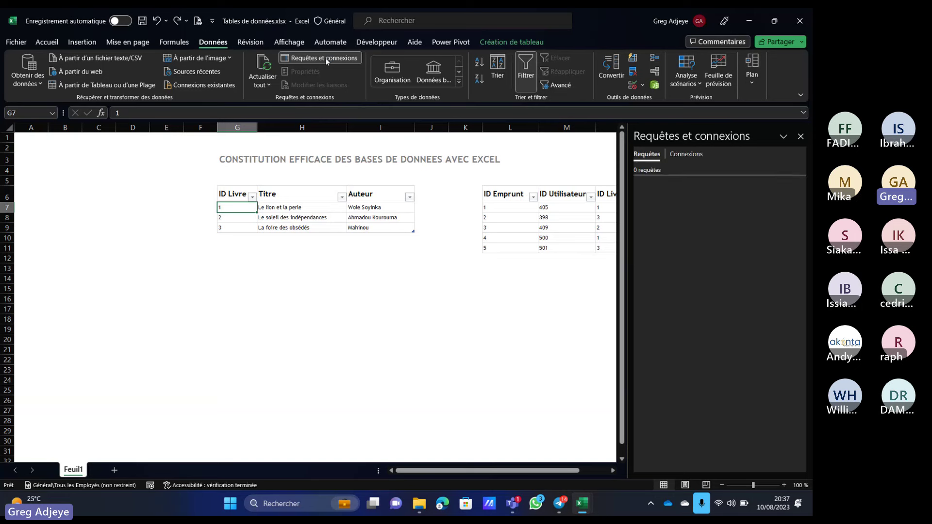
pyautogui.click(801, 136)
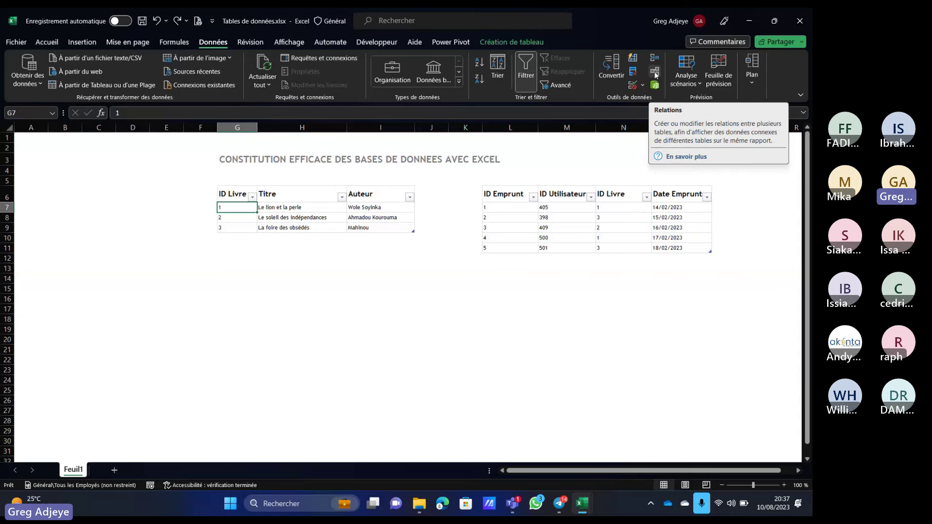
pyautogui.click(446, 44)
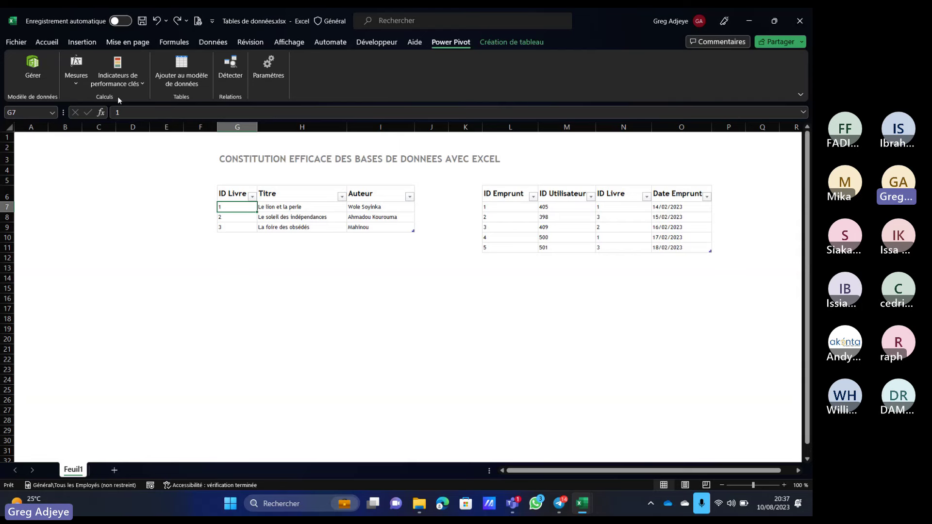
pyautogui.click(217, 44)
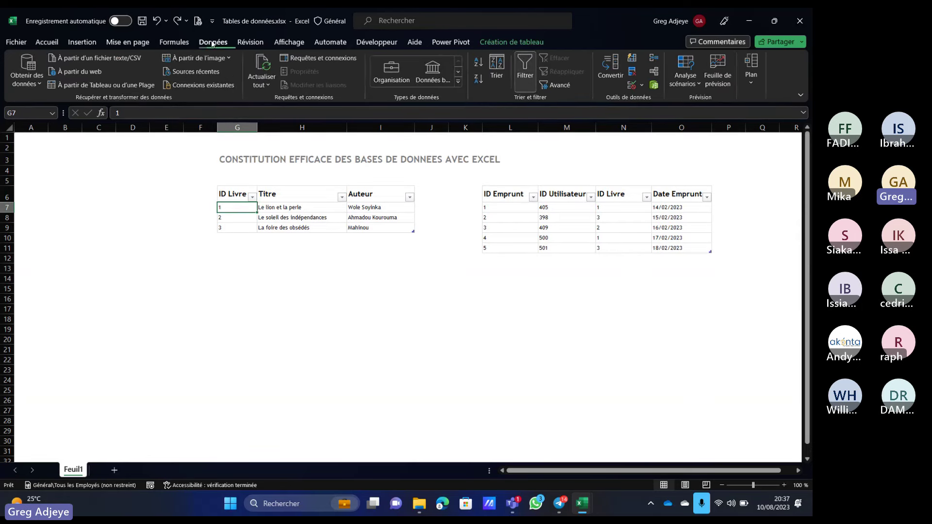
# - Point out the loan table at L9 and the book table at title cell H8
pyautogui.click(335, 278)
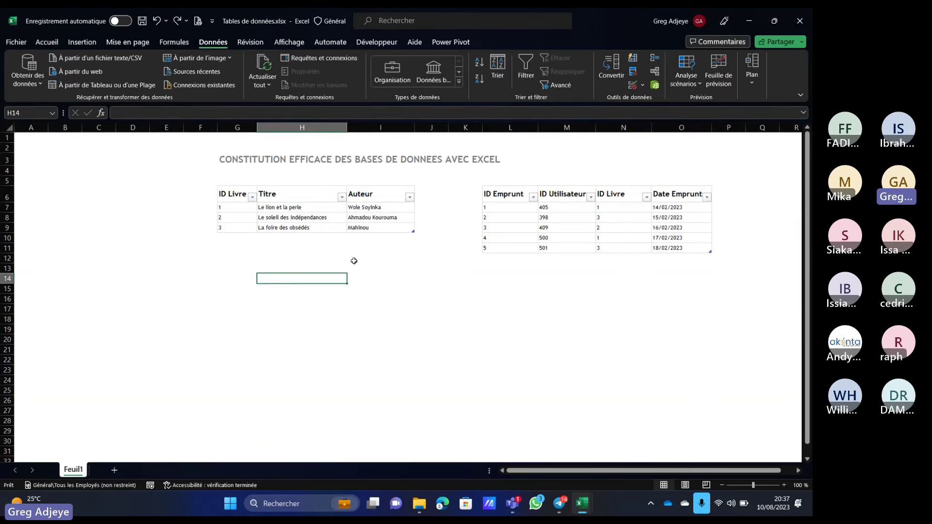
pyautogui.click(511, 228)
pyautogui.click(270, 216)
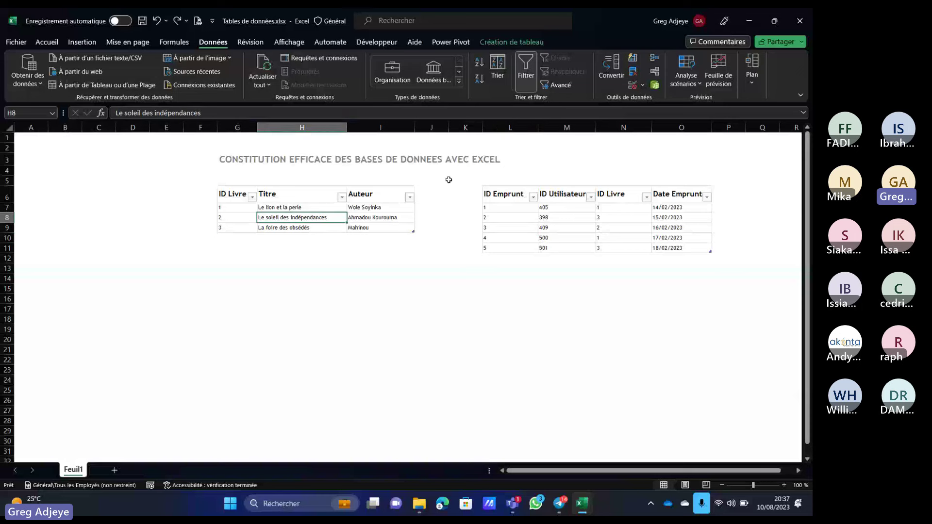
pyautogui.click(655, 72)
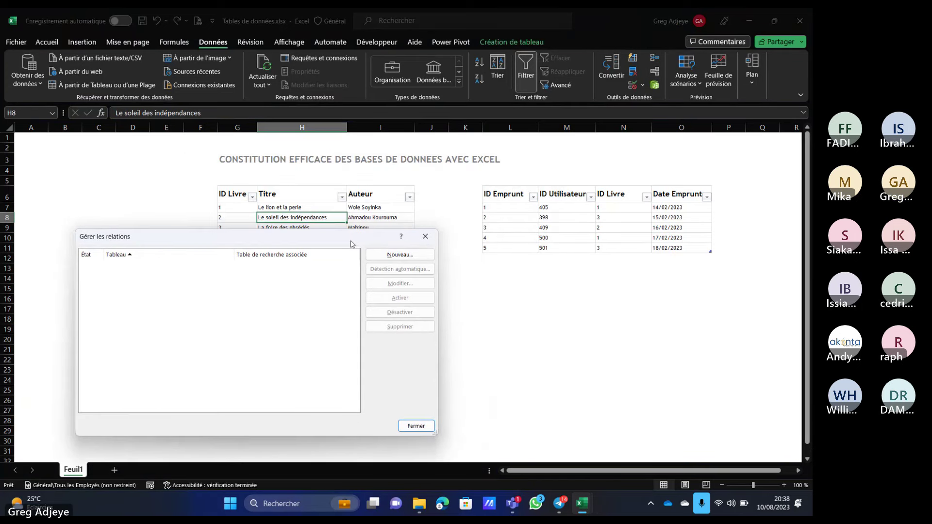
pyautogui.click(391, 257)
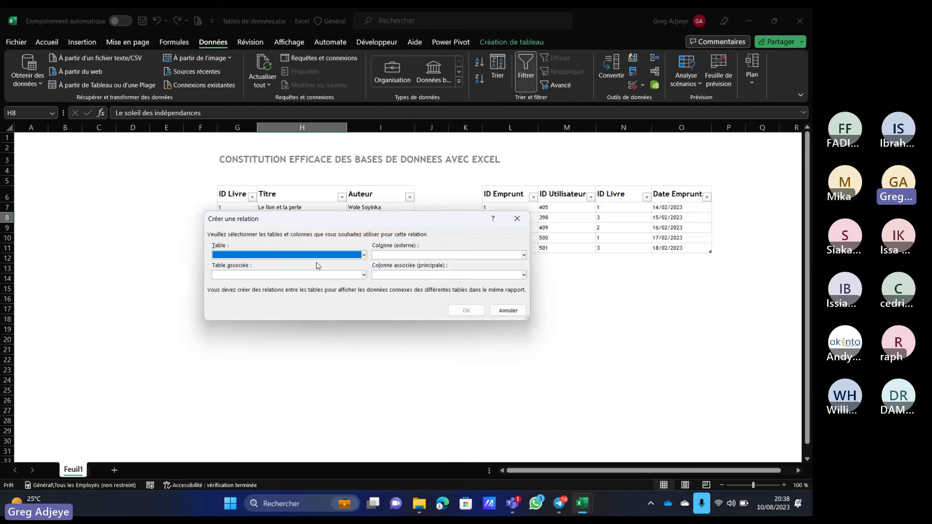
pyautogui.click(243, 255)
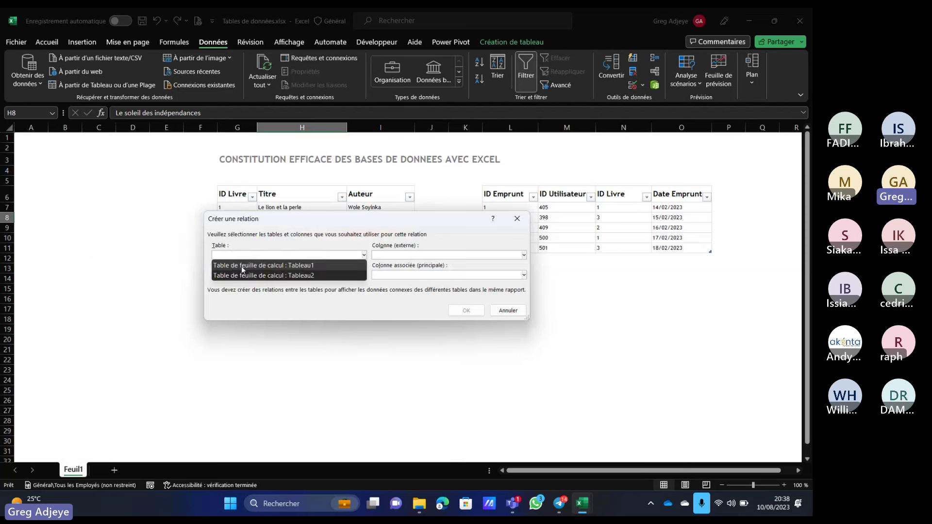
pyautogui.click(243, 266)
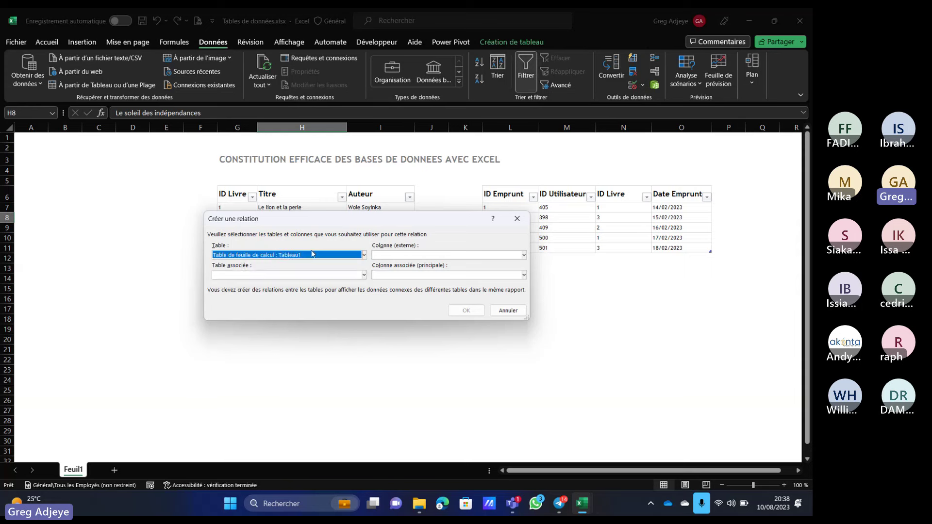
pyautogui.click(517, 218)
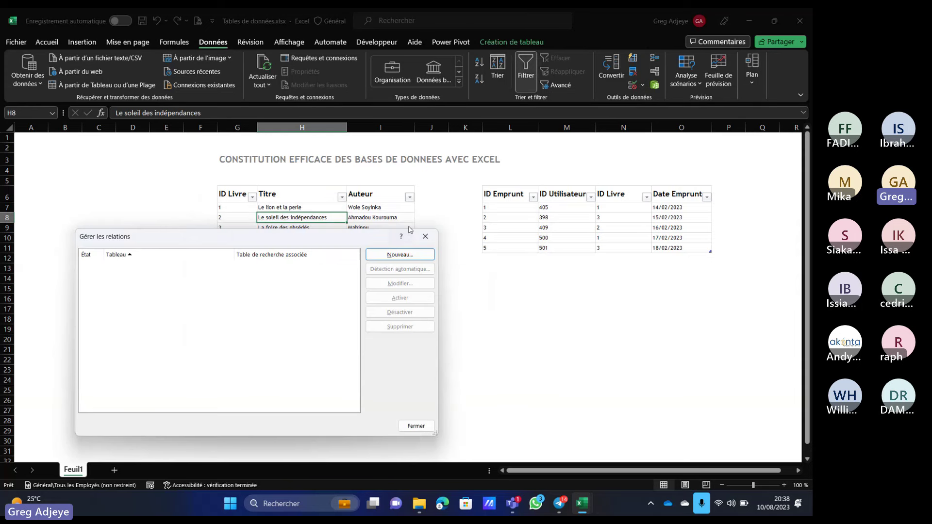
pyautogui.click(425, 236)
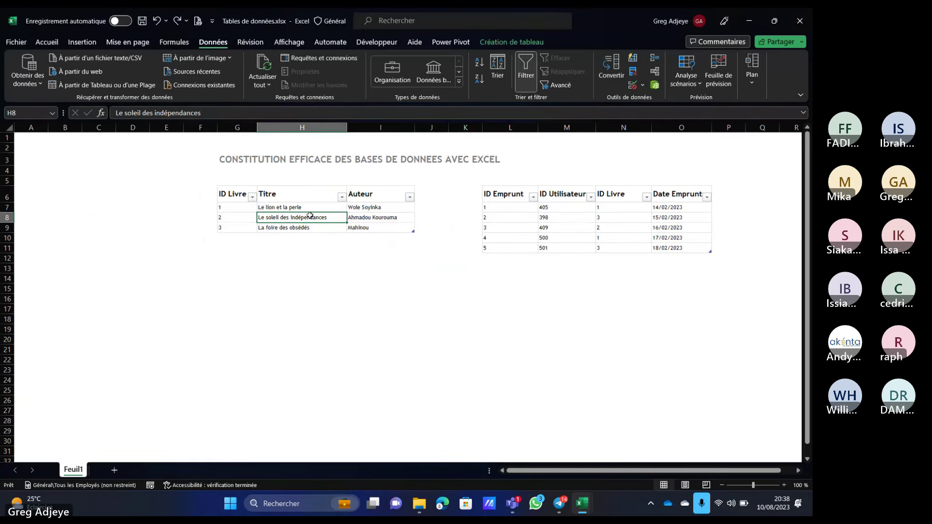
# - Rename the book table as Liste_Livres
pyautogui.click(525, 45)
pyautogui.click(52, 73)
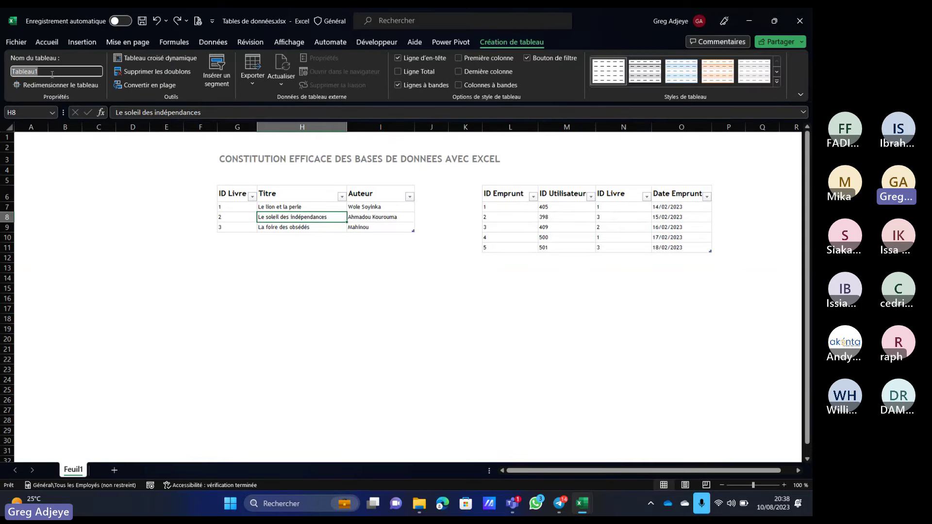
pyautogui.write('Li')
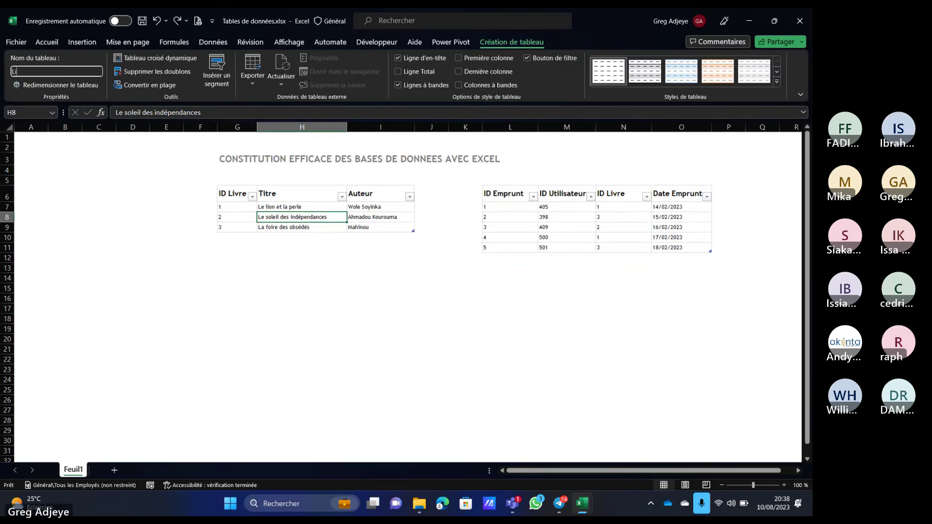
pyautogui.write('ste_Livr')
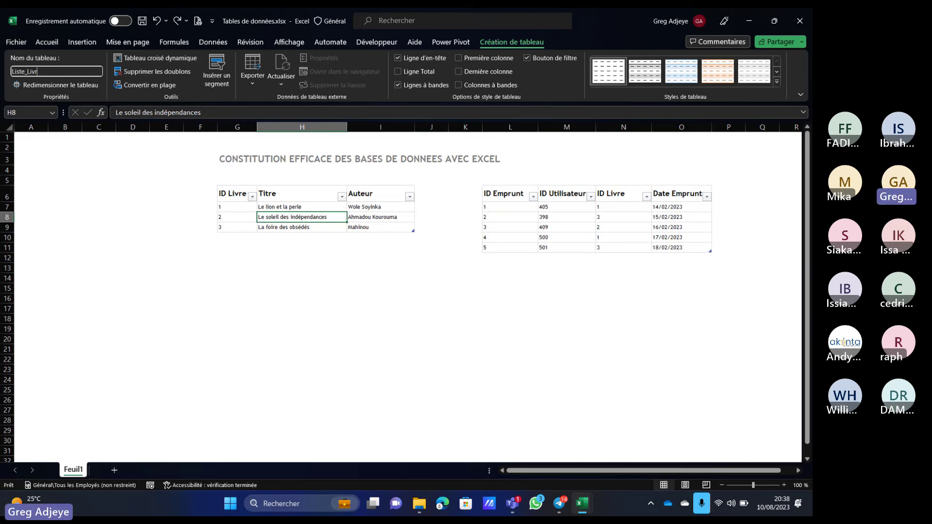
pyautogui.write('es')
pyautogui.press('Return')
# - Rename the loan table containing ID Emprunt as Liste_Emprunts
pyautogui.click(510, 227)
pyautogui.click(49, 72)
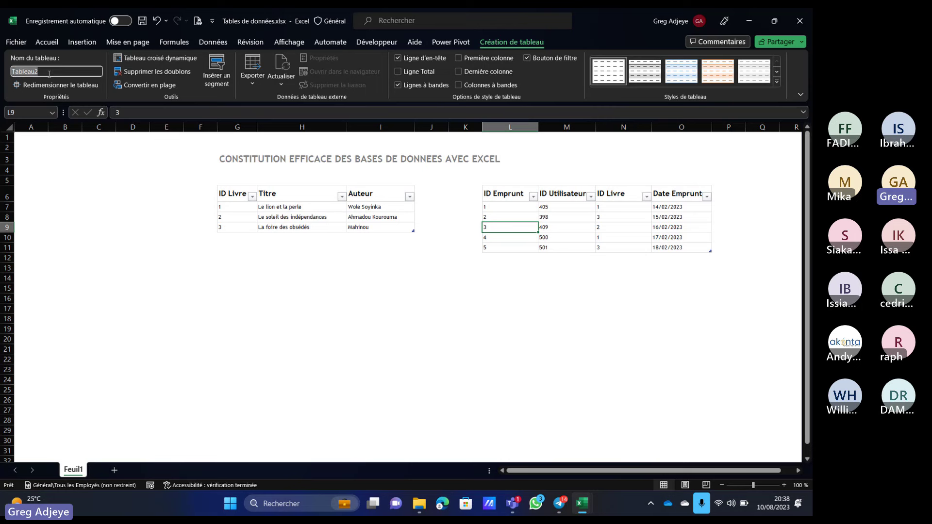
pyautogui.write('Liste_')
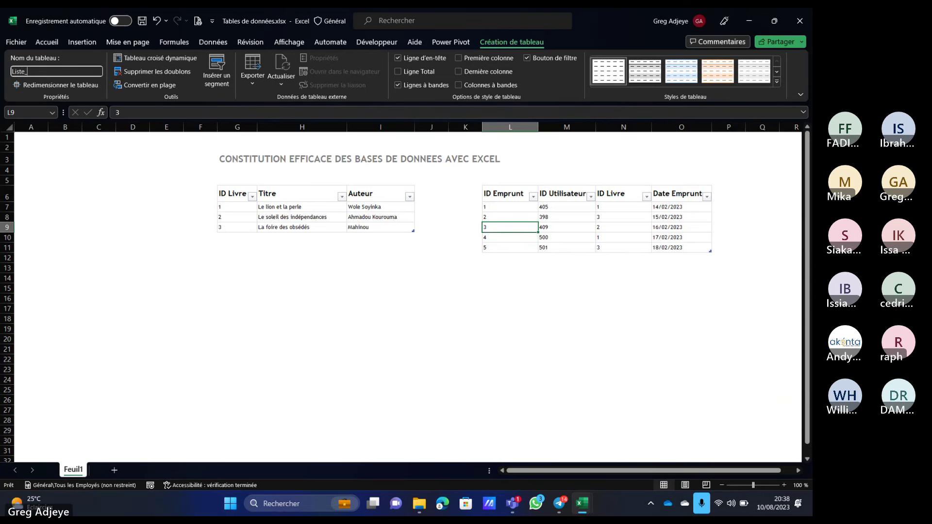
pyautogui.write('Emprunts')
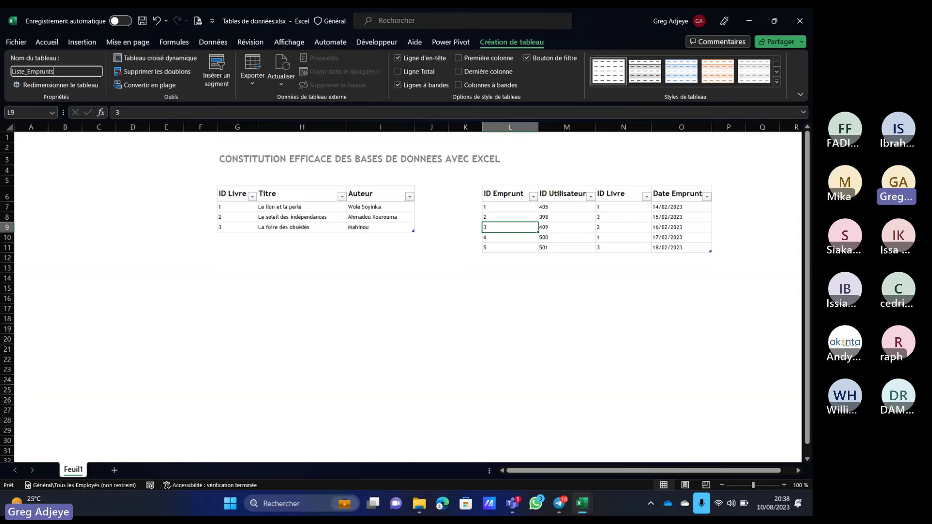
pyautogui.press('Return')
# - Check the names of the book and loan tables through cells H8, L8 and G7
pyautogui.click(302, 260)
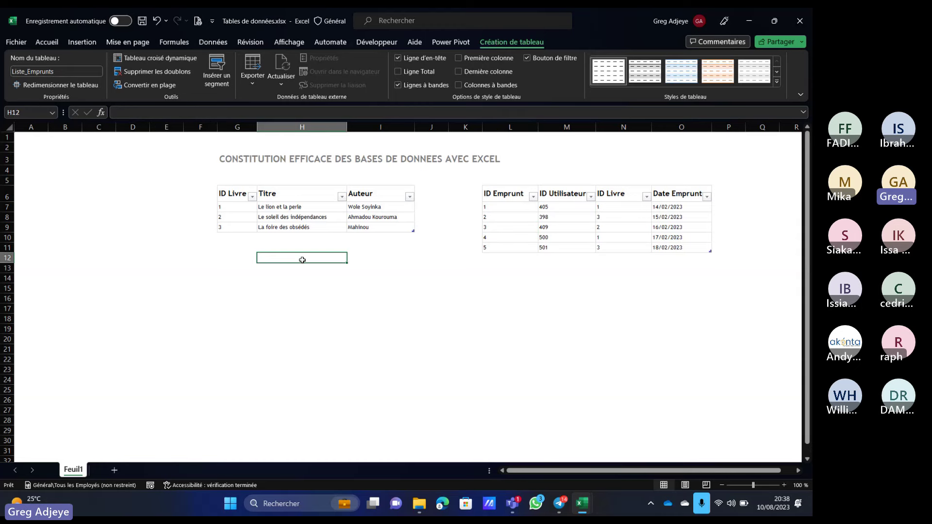
pyautogui.click(311, 217)
pyautogui.click(510, 217)
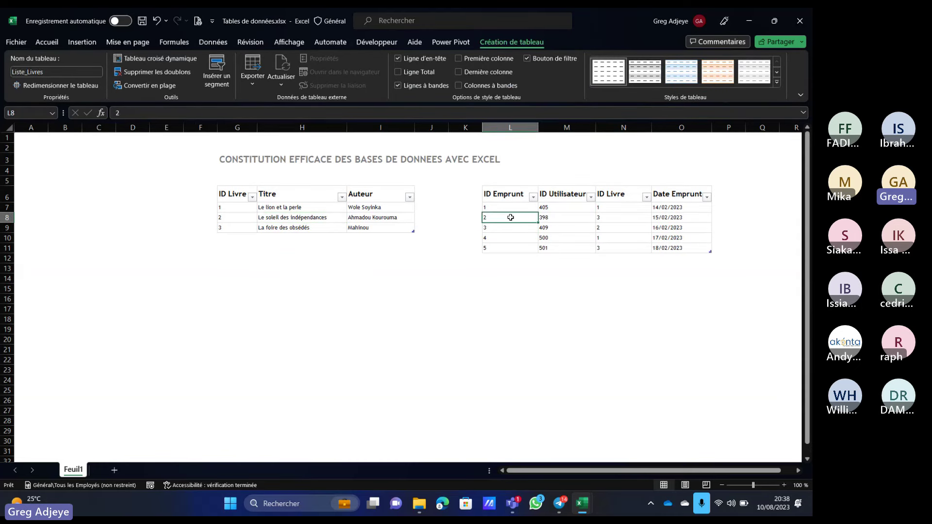
pyautogui.click(237, 208)
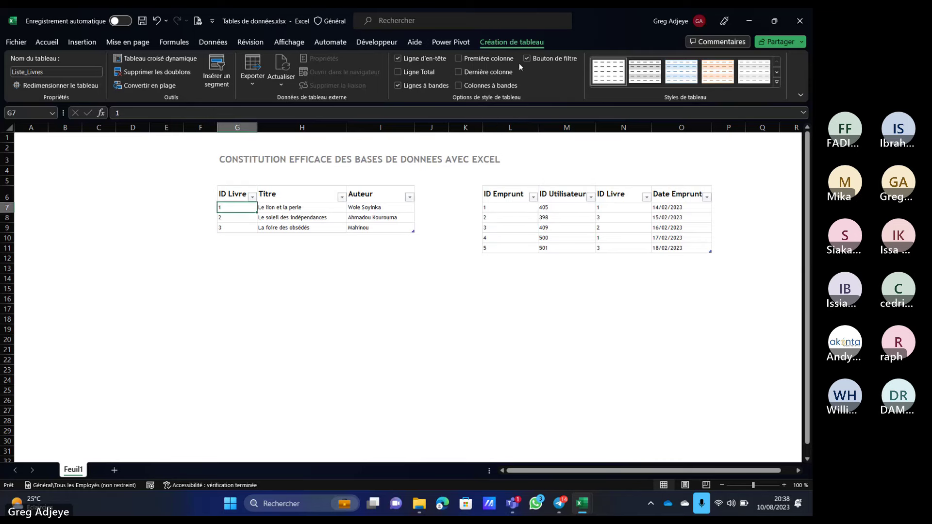
# - Start a new relationship between the tables with Liste_Emprunts as its main table
pyautogui.click(225, 42)
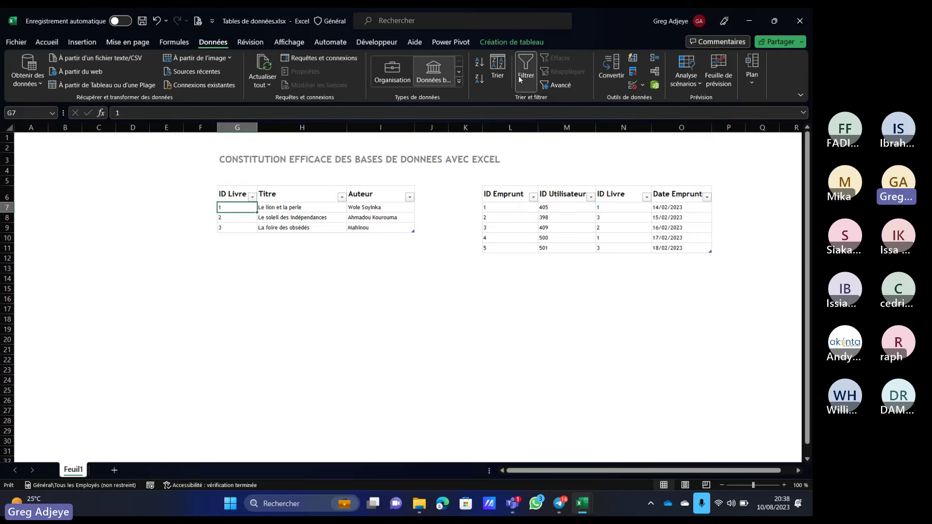
pyautogui.click(656, 75)
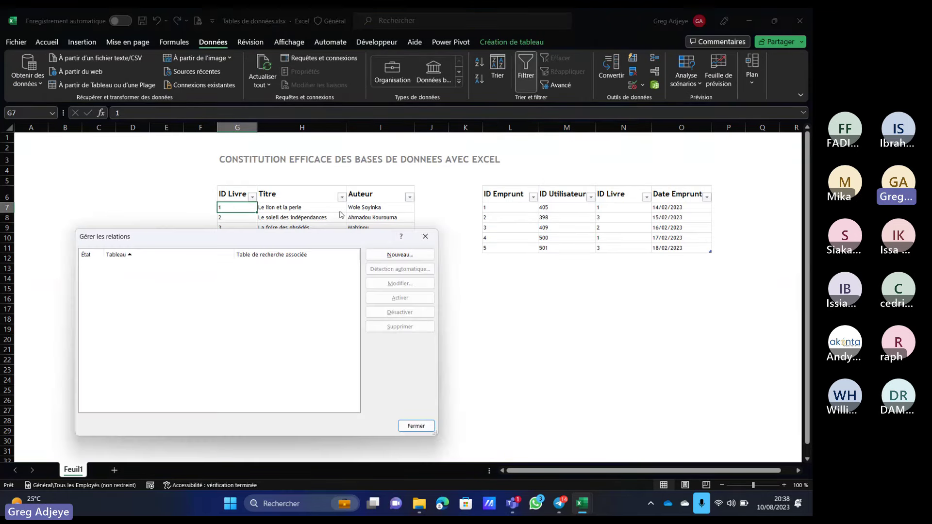
pyautogui.click(395, 256)
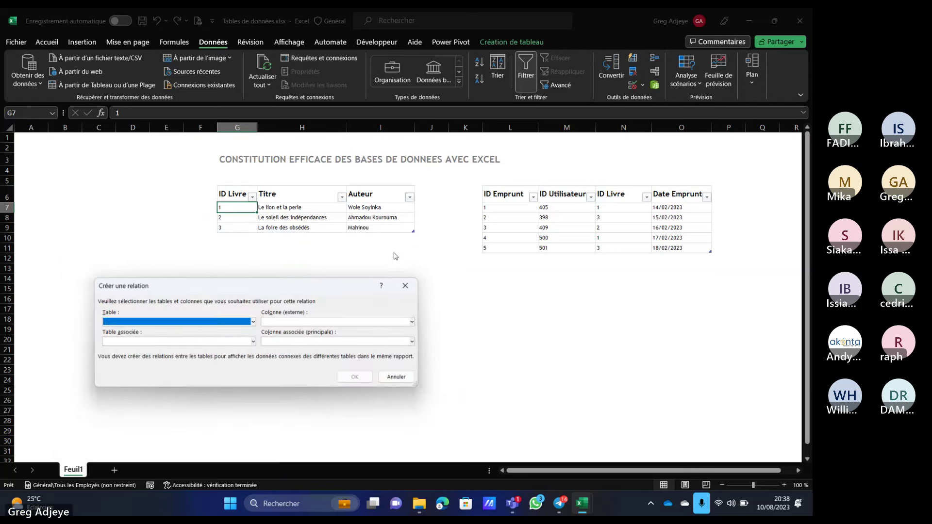
pyautogui.click(250, 324)
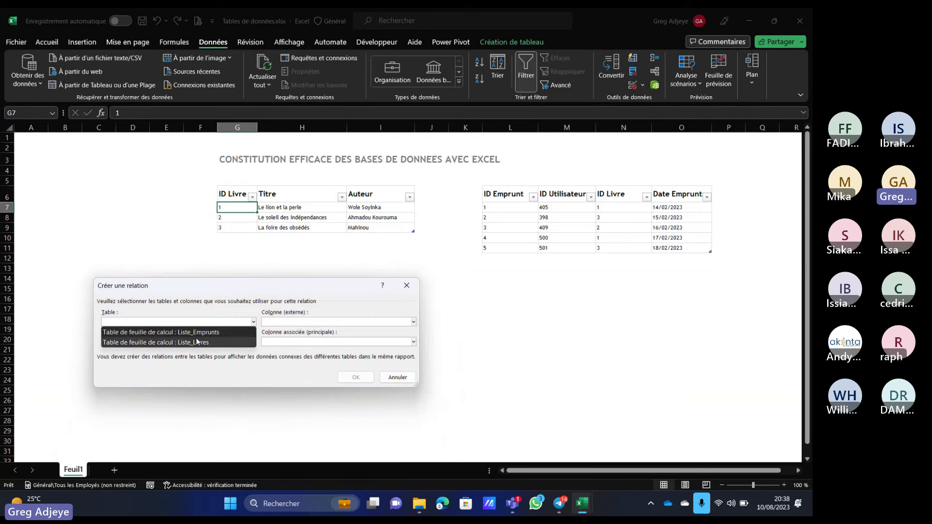
pyautogui.click(177, 333)
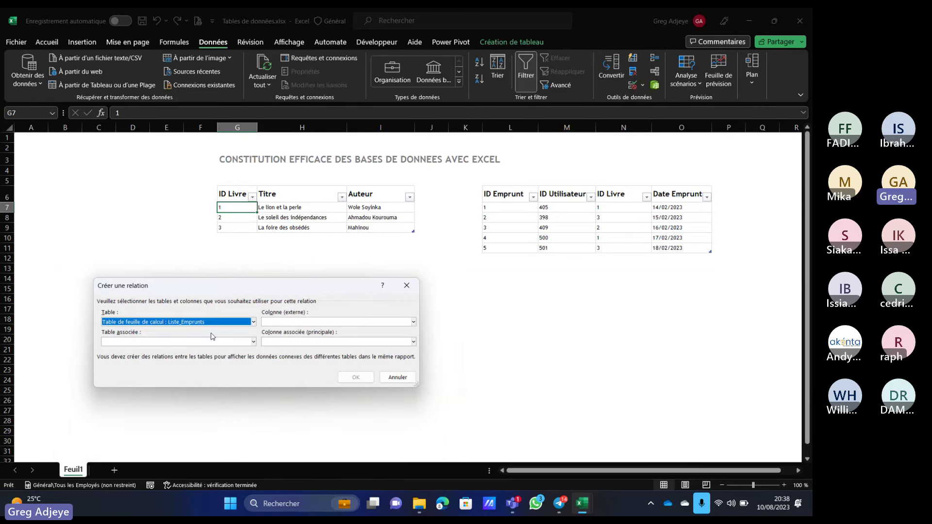
# - Complete the relationship with ID Livre as the foreign column, Liste_Livres as the related table and ID Livre as its primary column
pyautogui.click(337, 323)
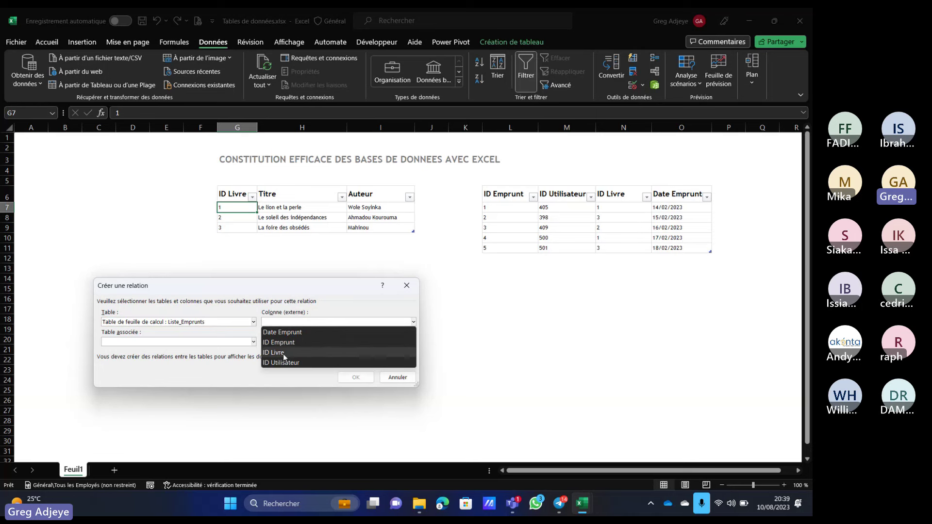
pyautogui.click(208, 329)
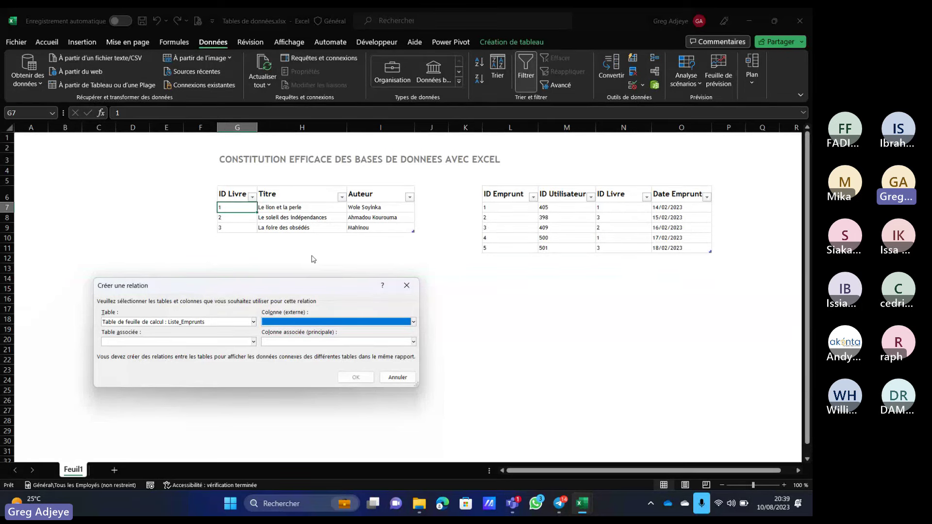
pyautogui.click(396, 323)
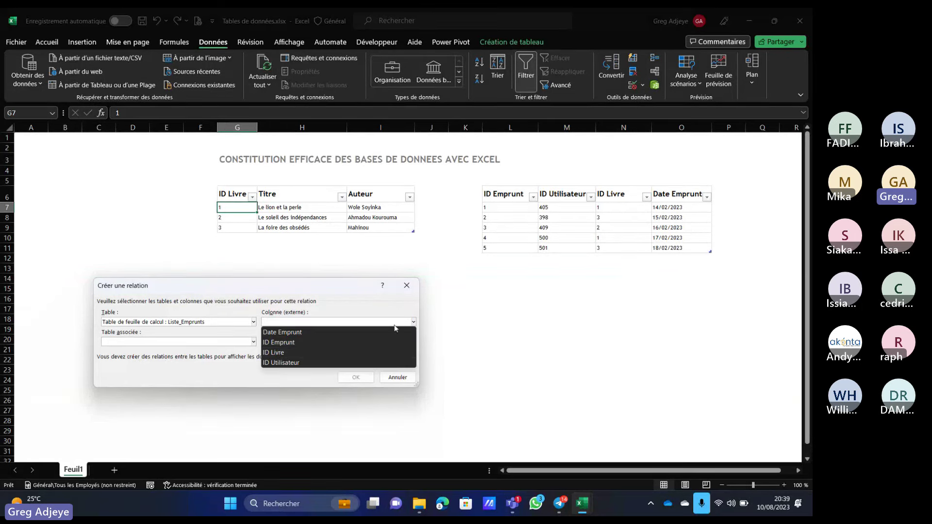
pyautogui.click(279, 353)
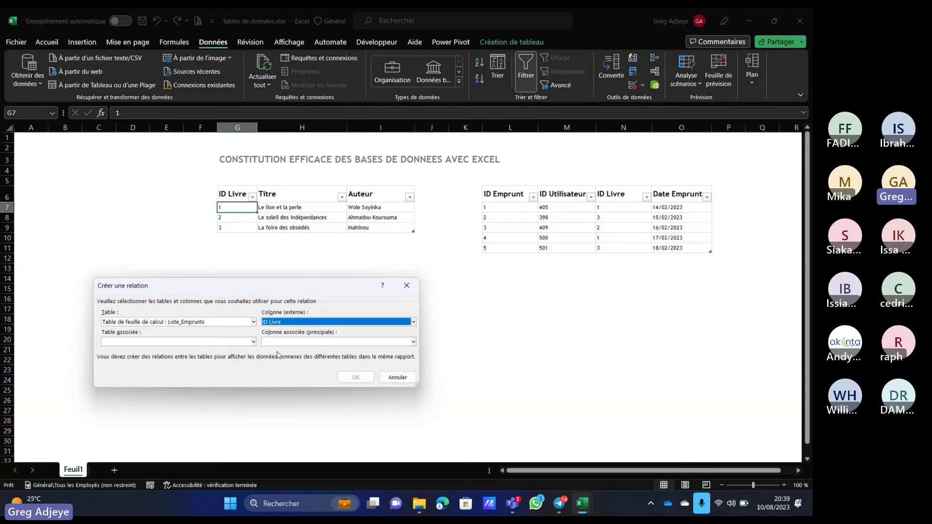
pyautogui.click(221, 342)
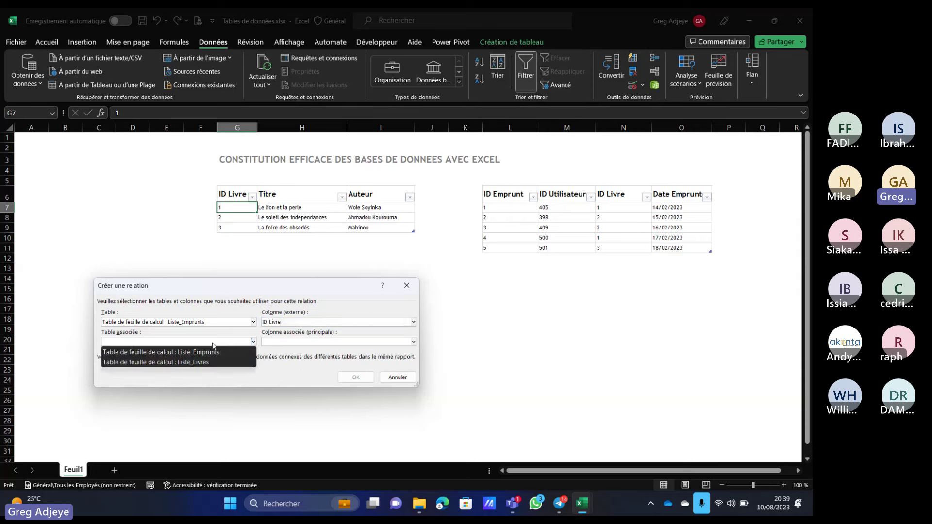
pyautogui.click(174, 362)
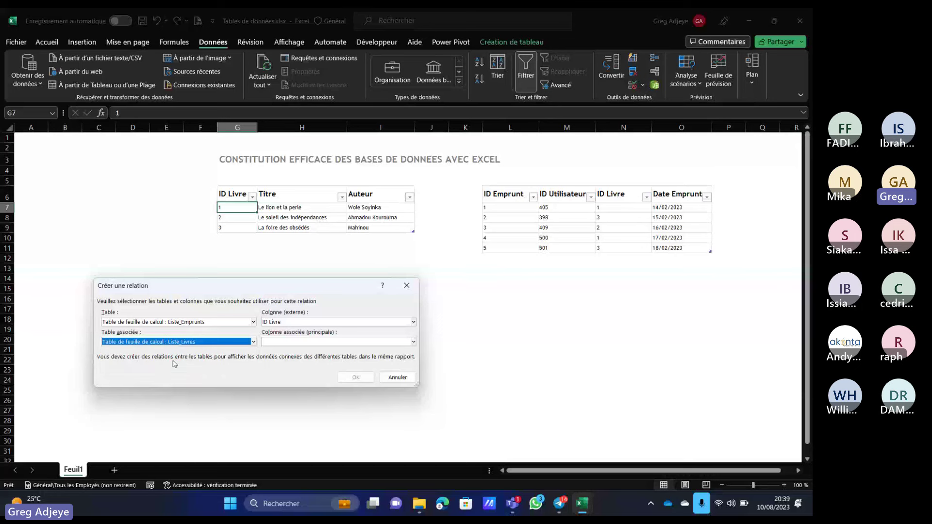
pyautogui.click(277, 341)
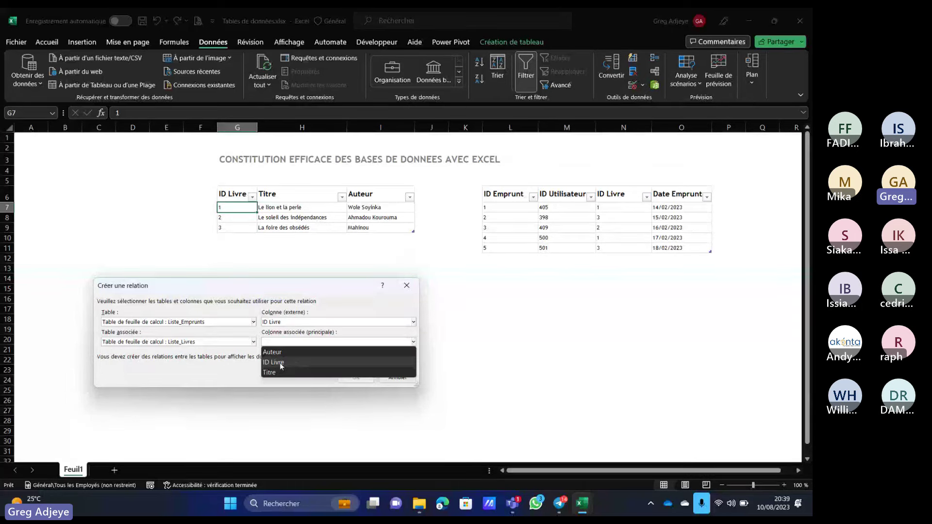
pyautogui.click(287, 364)
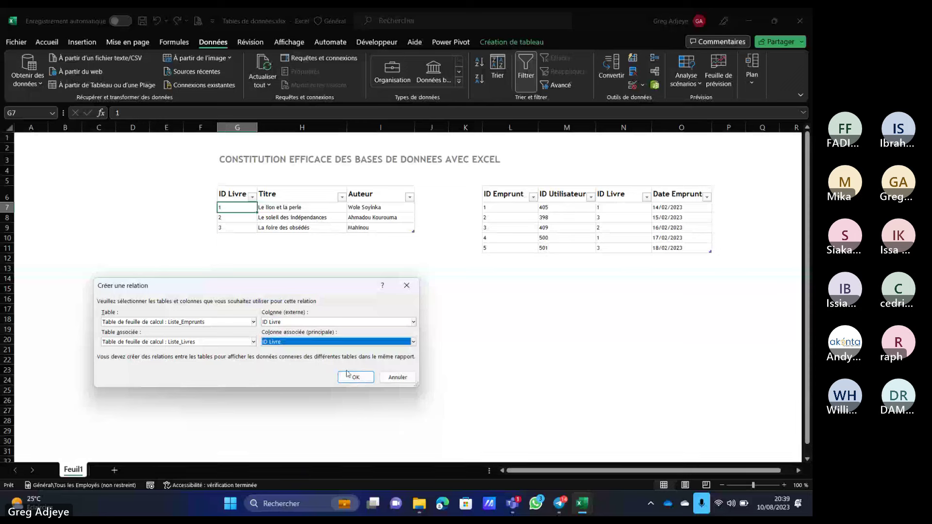
pyautogui.click(360, 380)
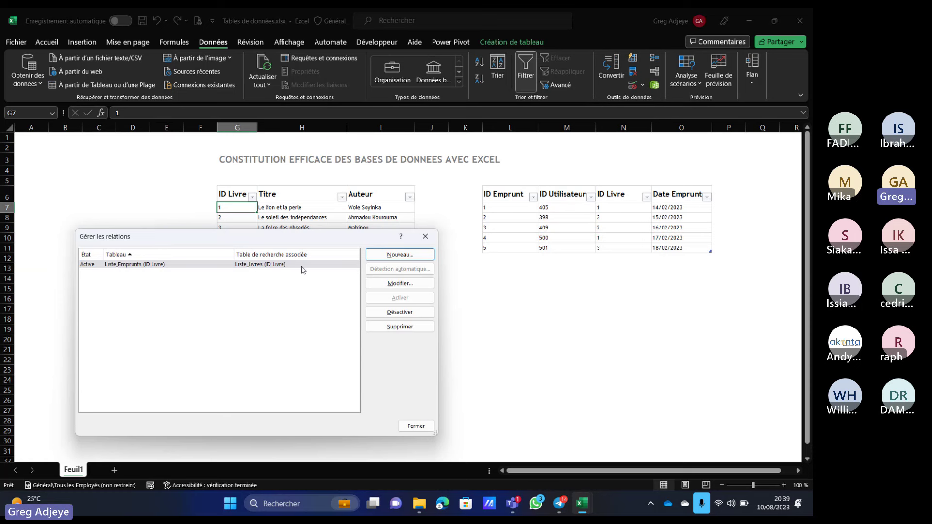
# - Delete the relationship between Liste_Emprunts and Liste_Livres and close the relationship manager
pyautogui.click(410, 327)
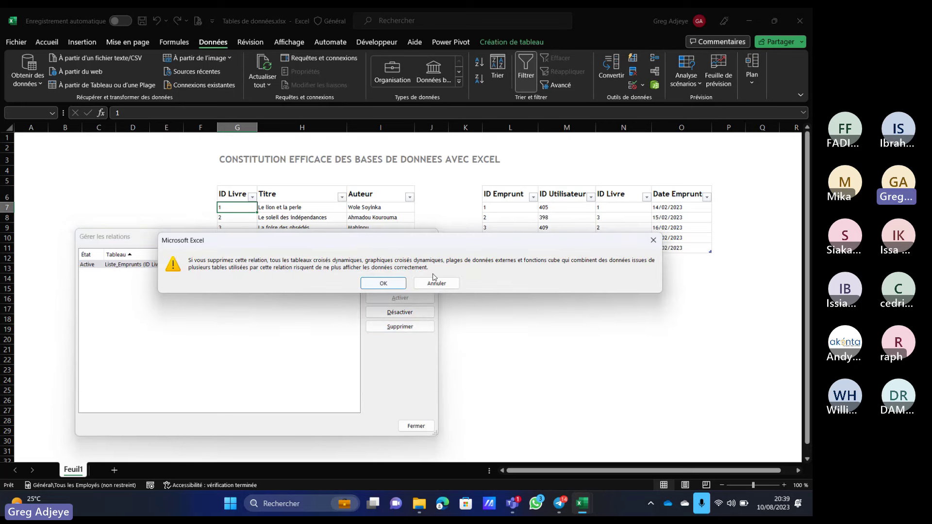
pyautogui.click(389, 286)
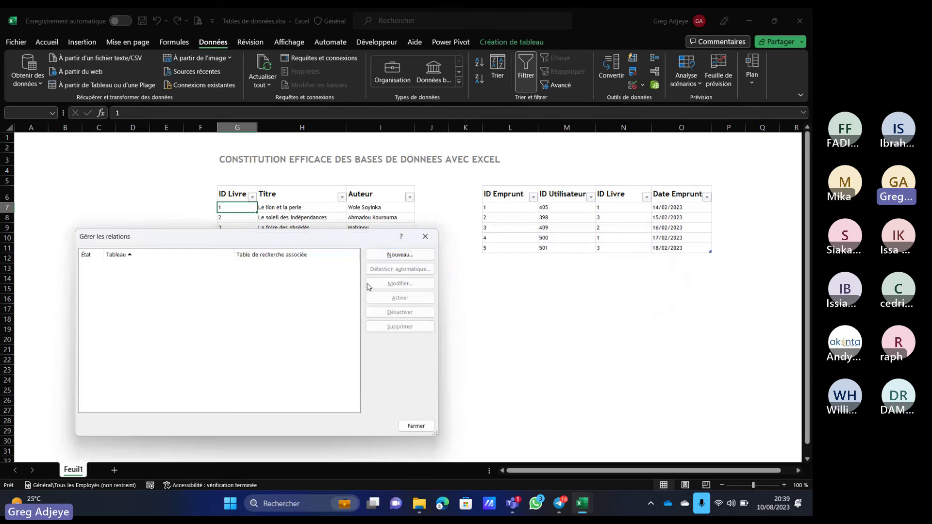
pyautogui.click(425, 237)
# - Add a row below the book table's last entry with ID Livre 2, title L'Etranger and author Albert Camus
pyautogui.click(233, 237)
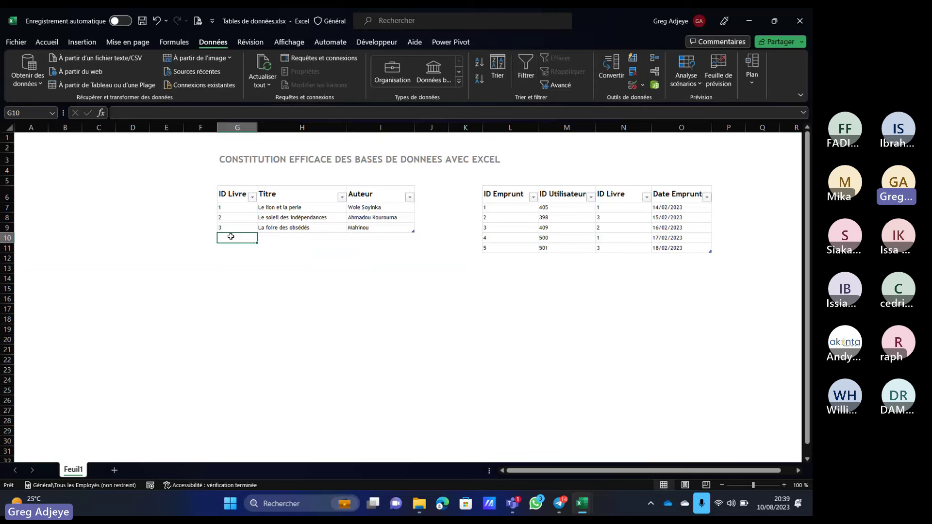
pyautogui.write('2')
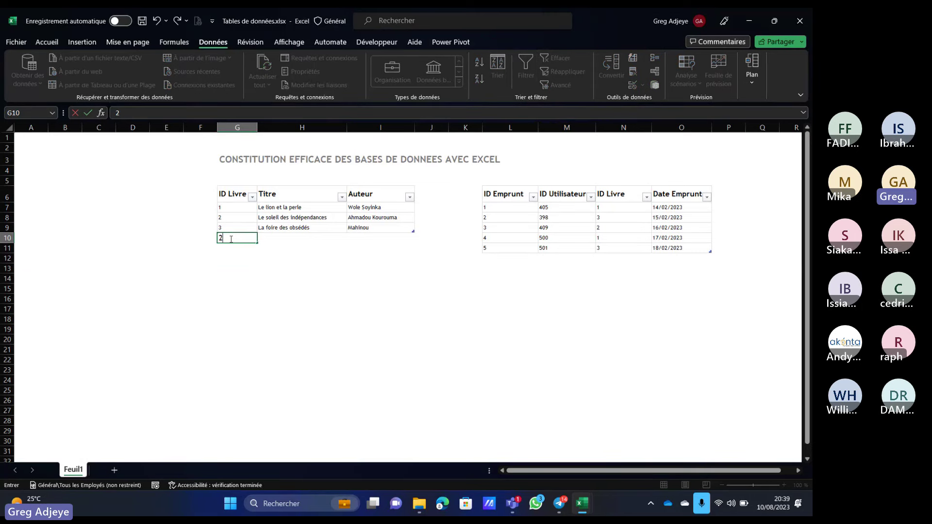
pyautogui.click(204, 296)
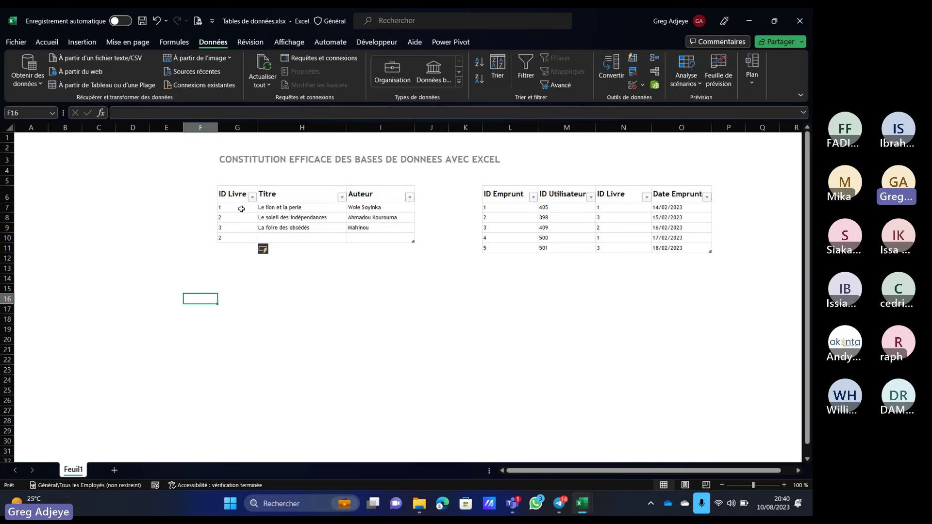
pyautogui.click(285, 236)
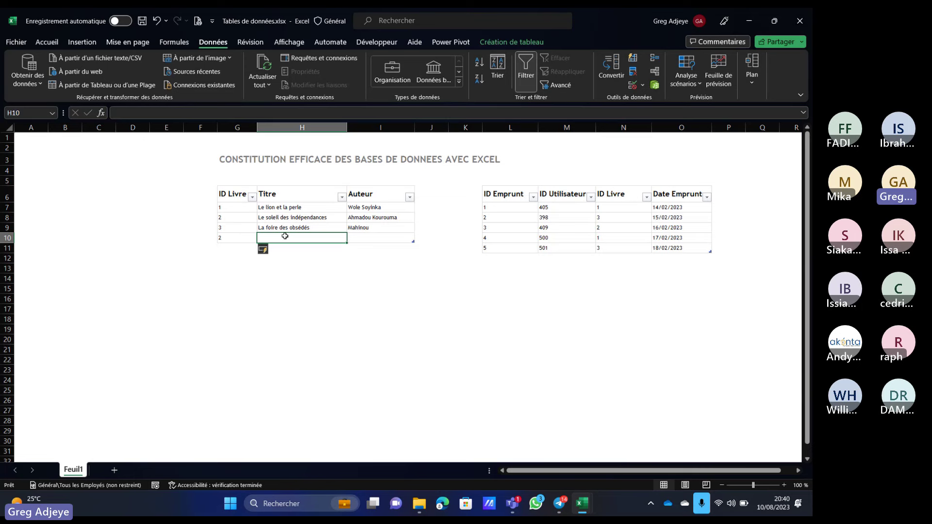
pyautogui.write('L')
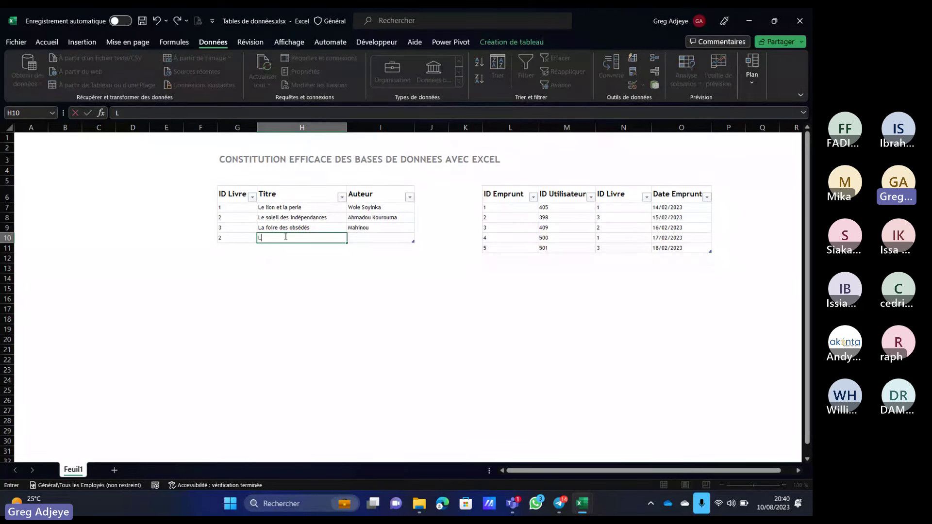
pyautogui.write("'")
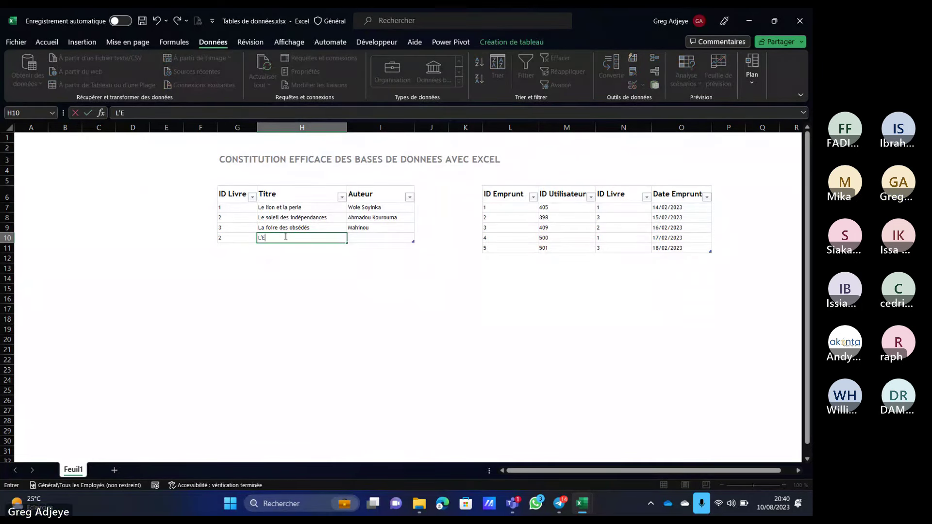
pyautogui.write('Etran')
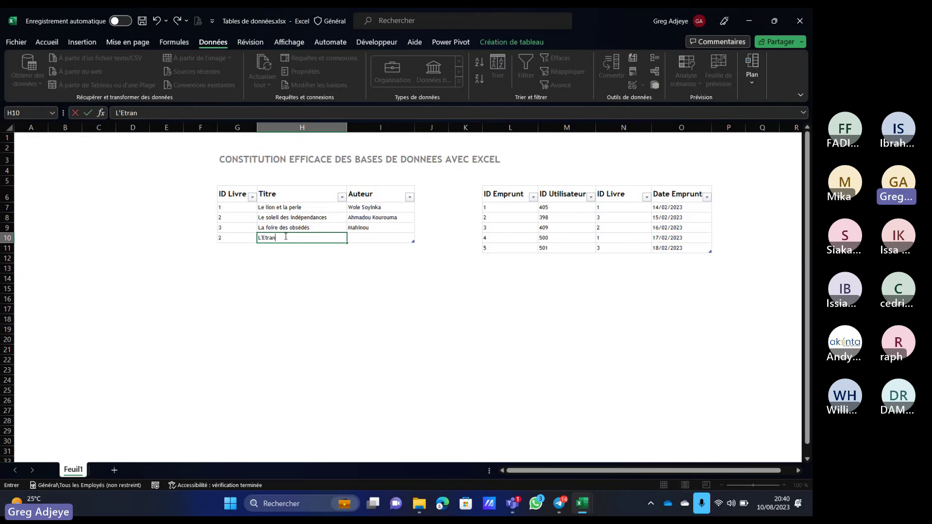
pyautogui.write('ger')
pyautogui.press('Tab')
pyautogui.write('Al')
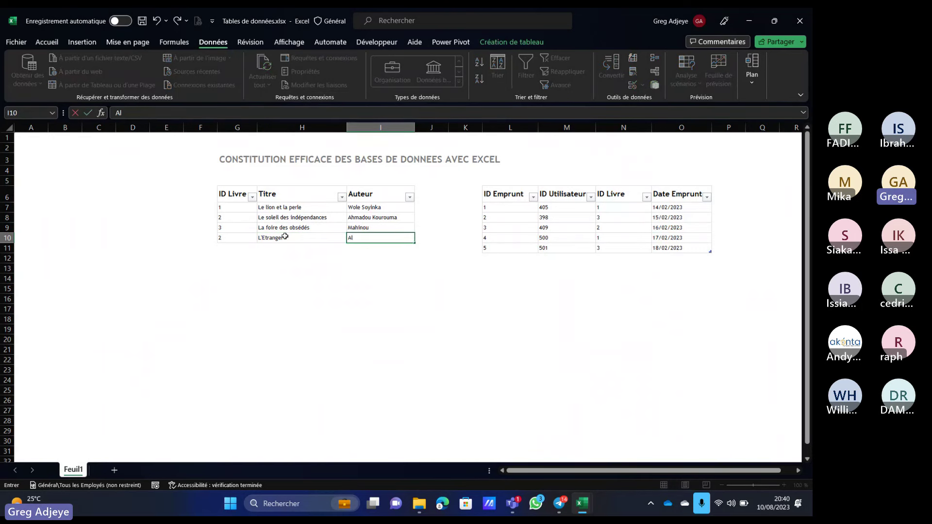
pyautogui.write('bert Camus')
pyautogui.click(274, 339)
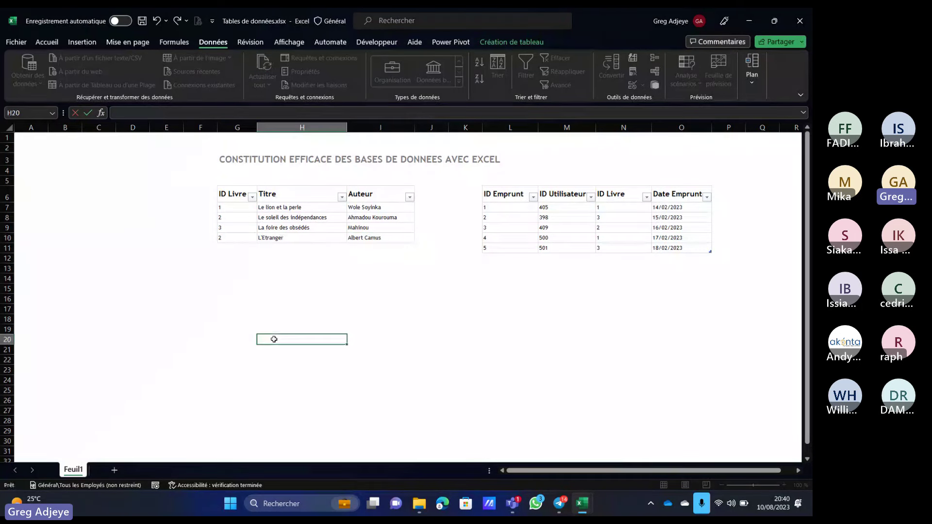
# - Create a relationship from Liste_Emprunts to Liste_Livres, using ID Livre as both the foreign and the primary column
pyautogui.click(326, 218)
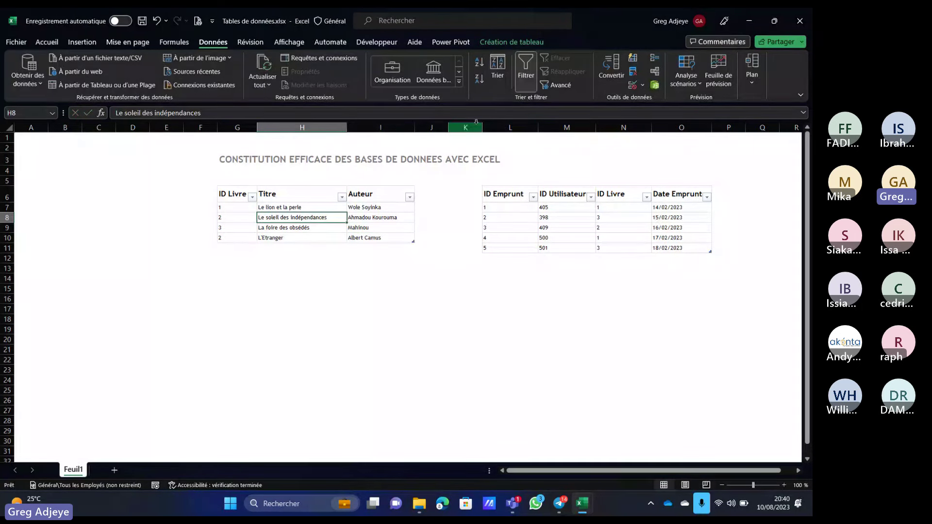
pyautogui.click(654, 73)
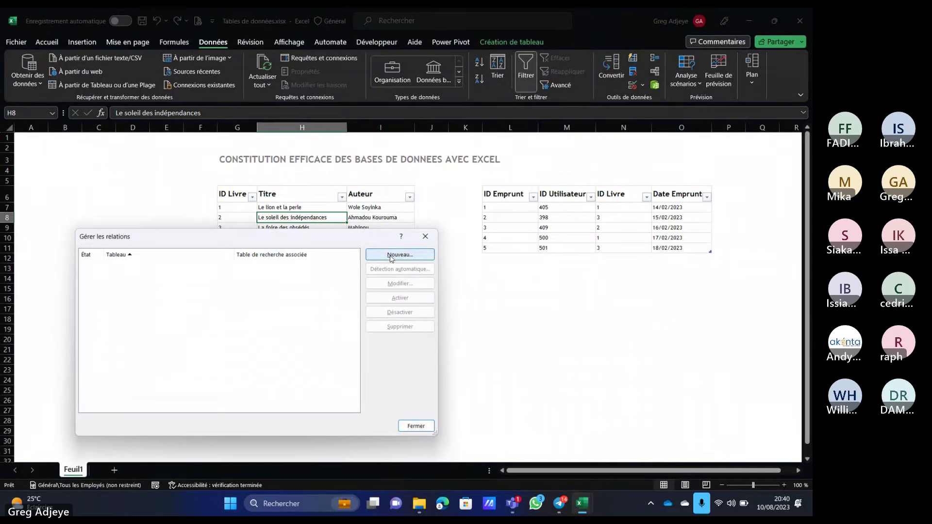
pyautogui.click(391, 255)
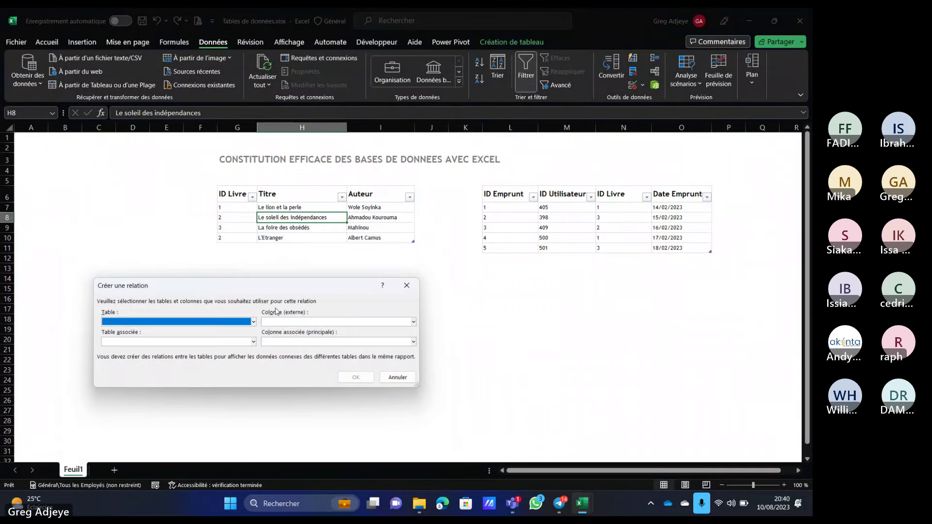
pyautogui.click(223, 325)
pyautogui.click(188, 332)
pyautogui.click(301, 324)
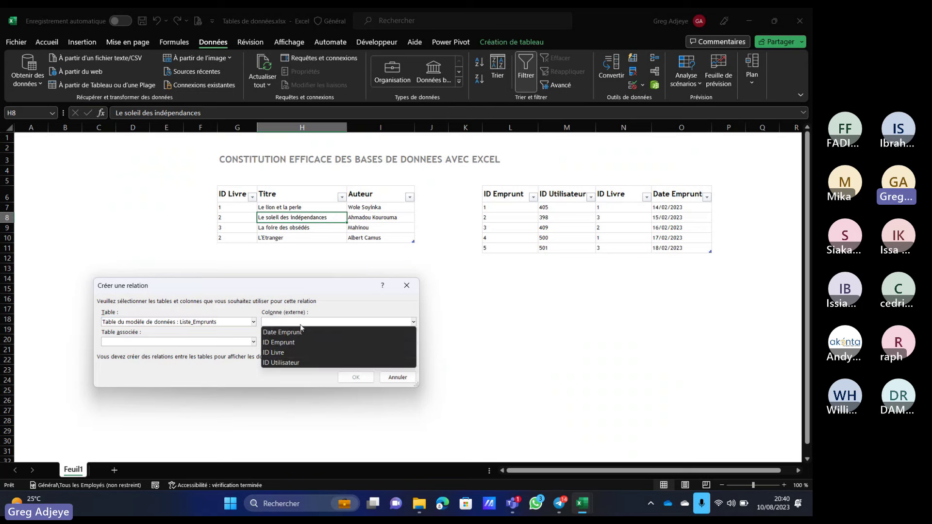
pyautogui.click(275, 353)
pyautogui.click(185, 342)
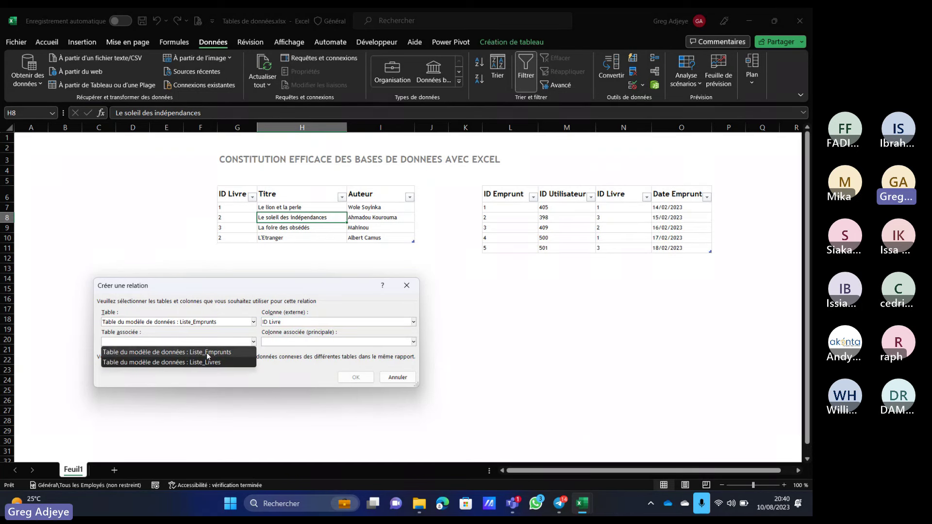
pyautogui.click(168, 363)
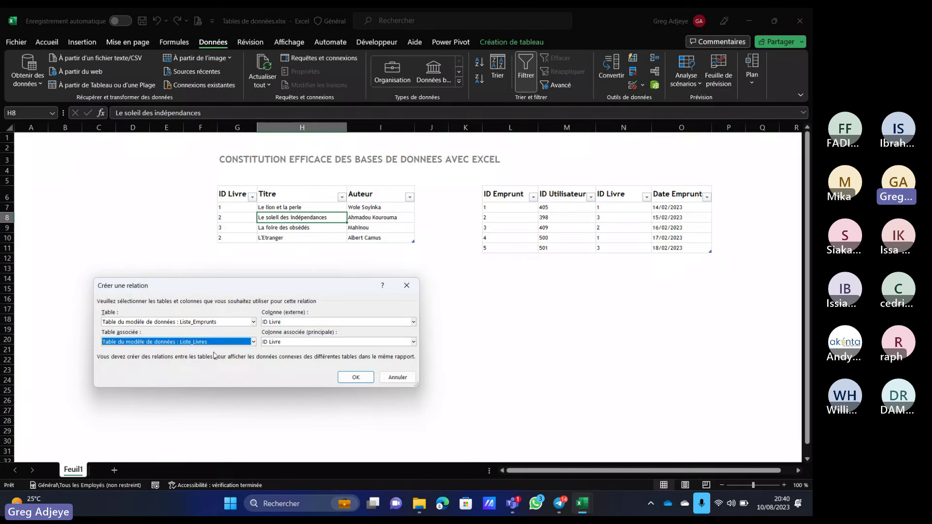
pyautogui.click(287, 344)
pyautogui.click(287, 362)
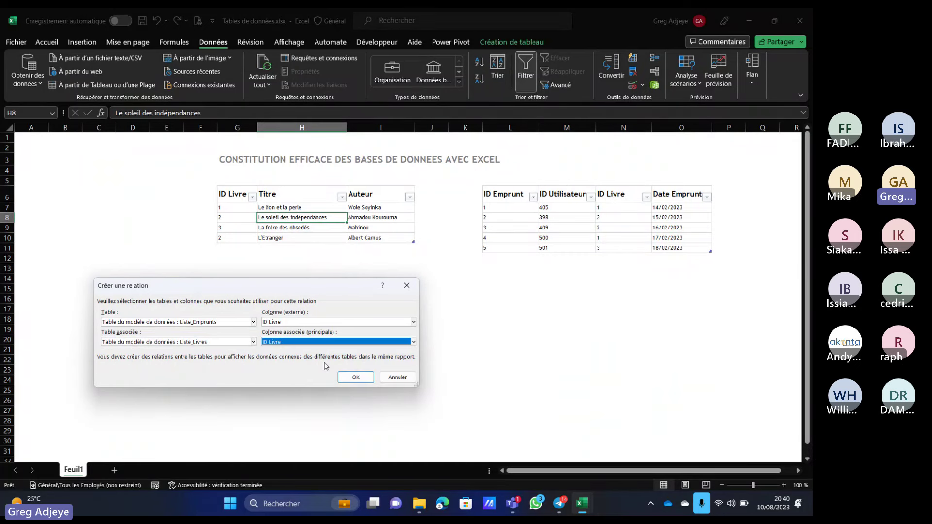
pyautogui.click(356, 379)
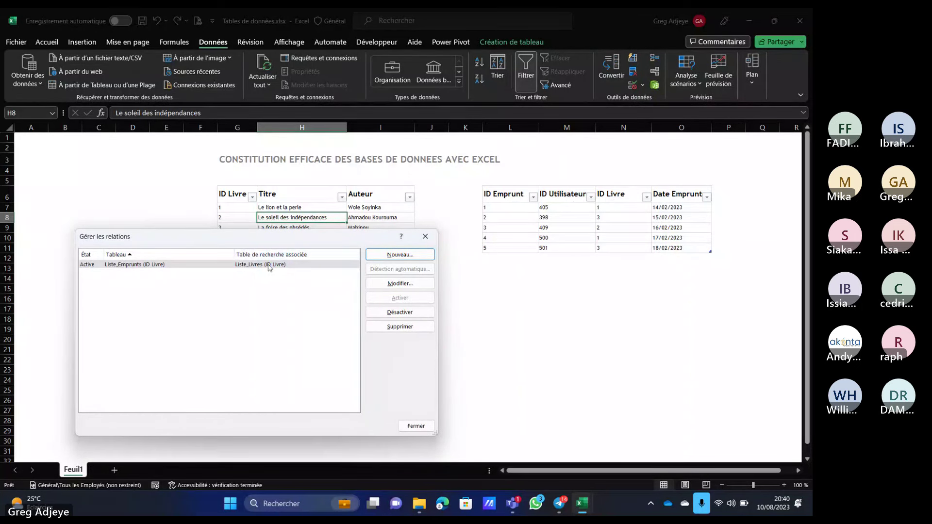
# - Review the ID Livre relationship against the book and loan tables, and close the relationship manager
pyautogui.click(249, 266)
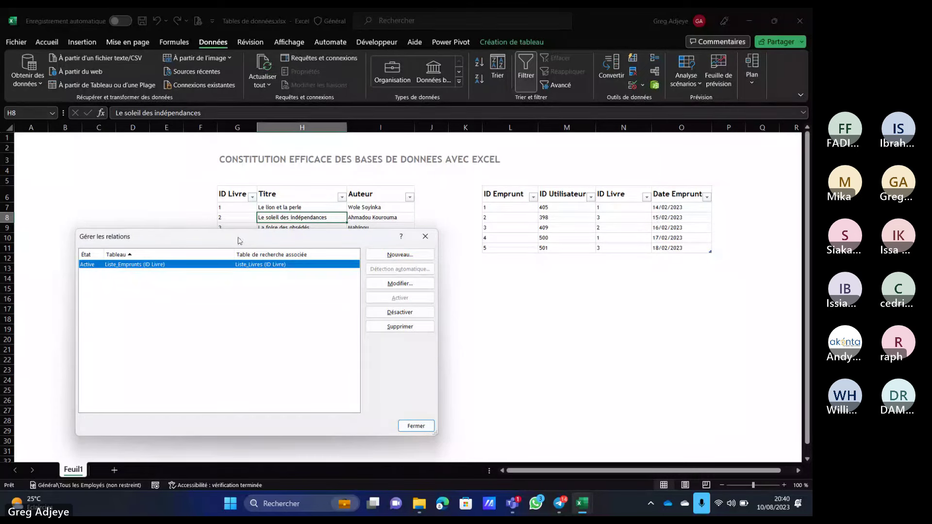
pyautogui.moveTo(225, 236); pyautogui.dragTo(257, 165)
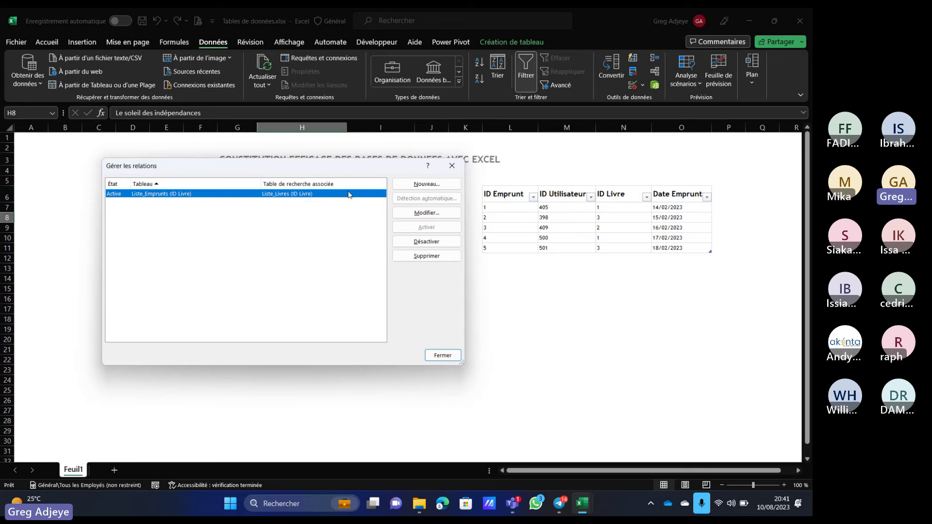
pyautogui.moveTo(335, 168); pyautogui.dragTo(309, 279)
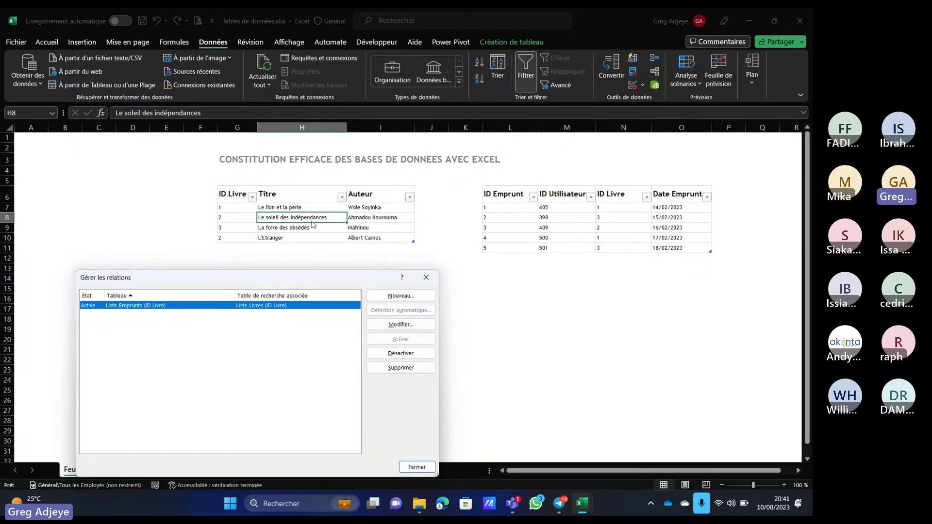
pyautogui.moveTo(335, 281); pyautogui.dragTo(404, 134)
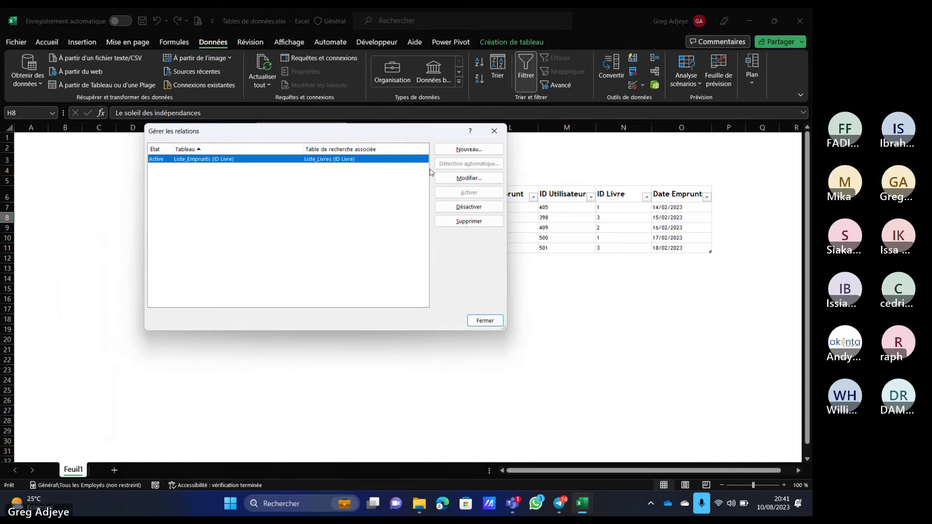
pyautogui.click(495, 132)
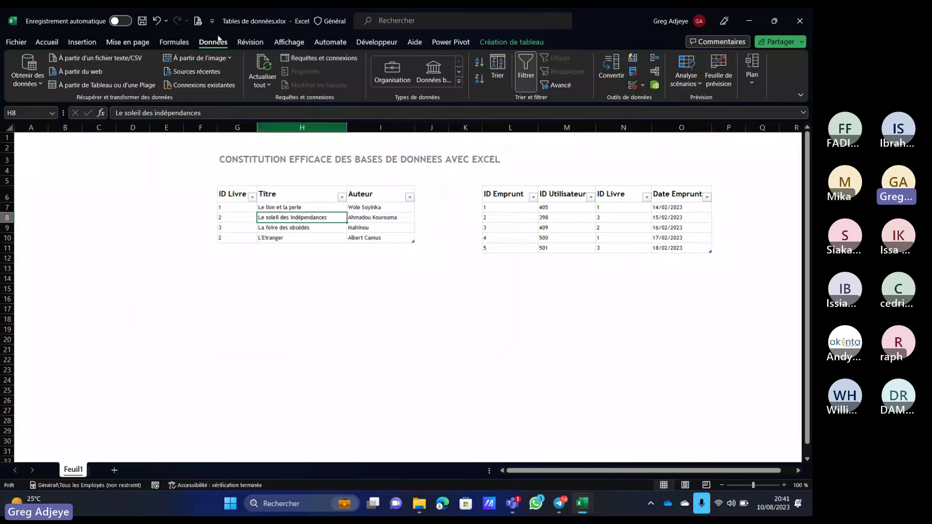
pyautogui.click(77, 45)
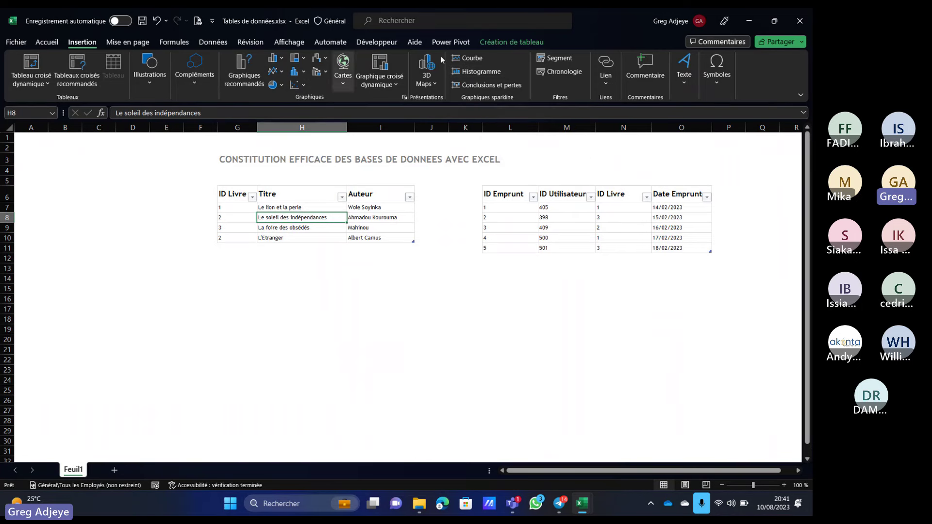
pyautogui.click(511, 41)
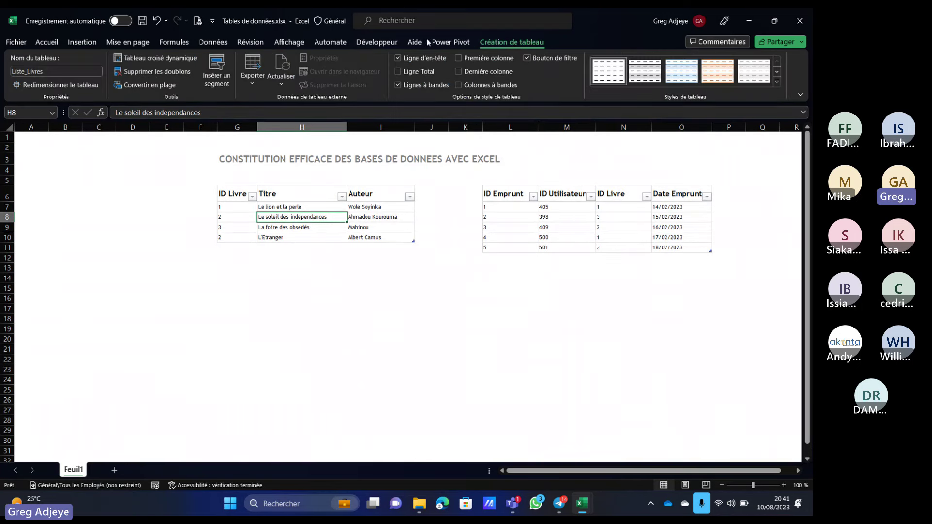
pyautogui.click(448, 42)
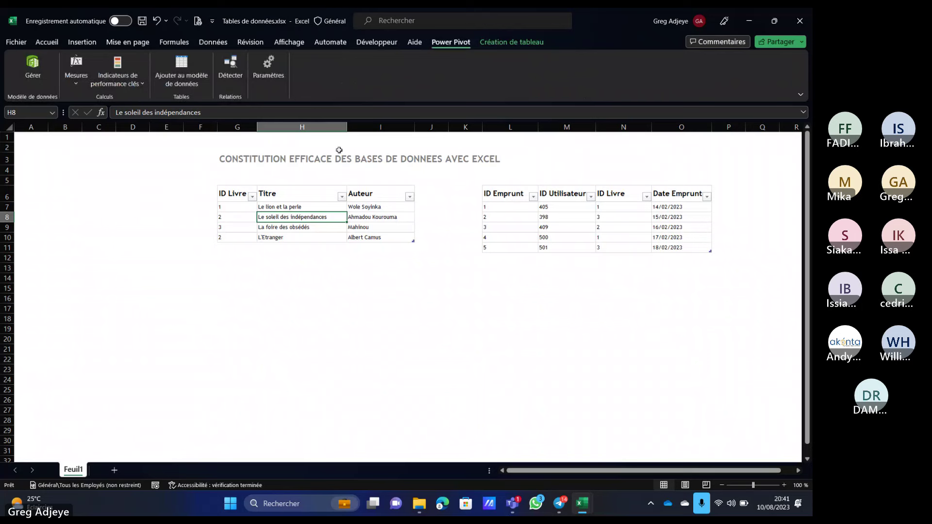
pyautogui.click(56, 45)
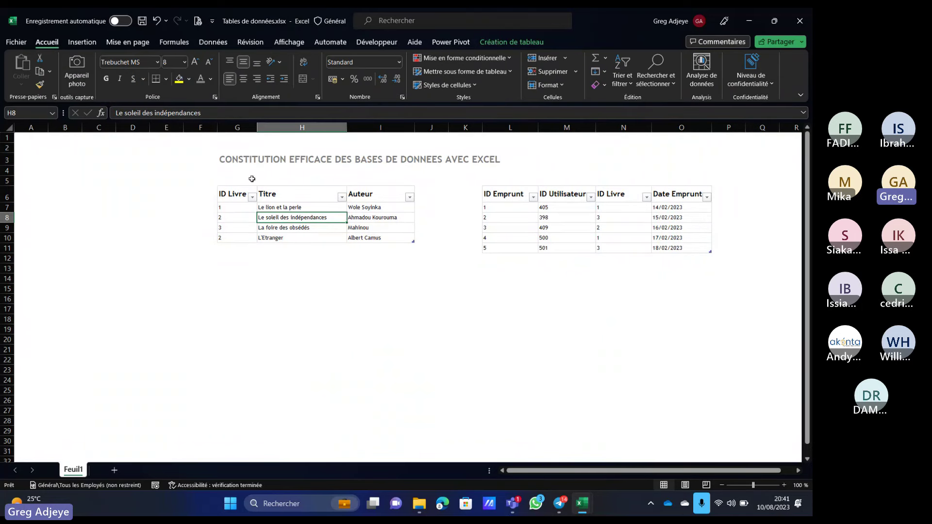
pyautogui.click(500, 43)
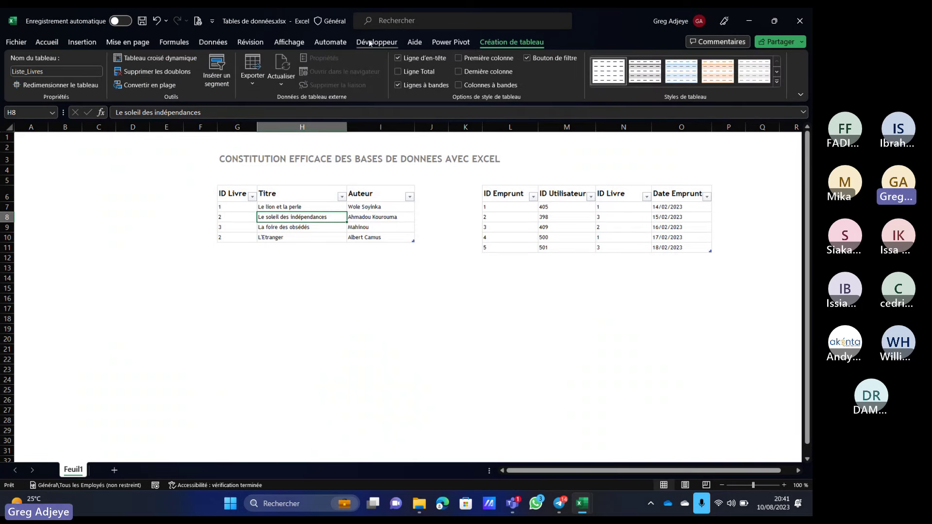
# - Delete the ID Livre relationship between Liste_Emprunts and Liste_Livres, confirm the deletion and close the relationship manager
pyautogui.click(216, 46)
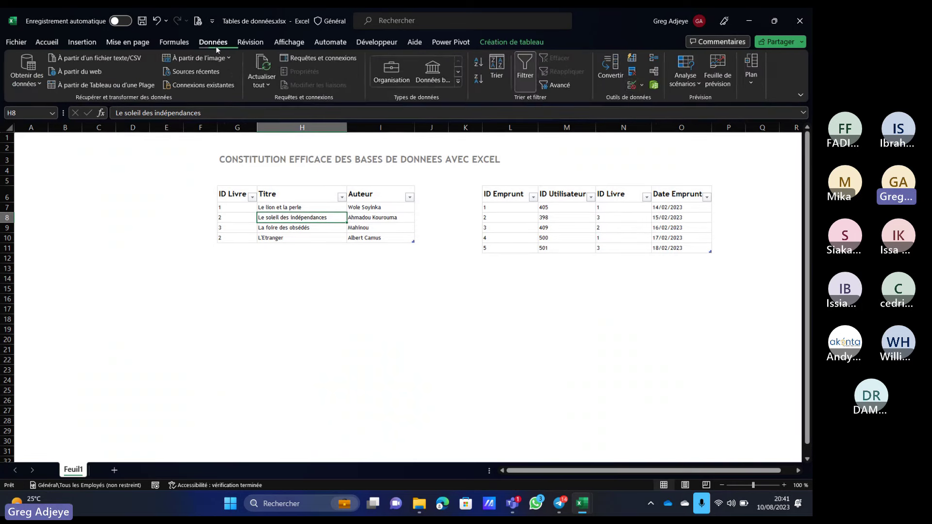
pyautogui.click(655, 73)
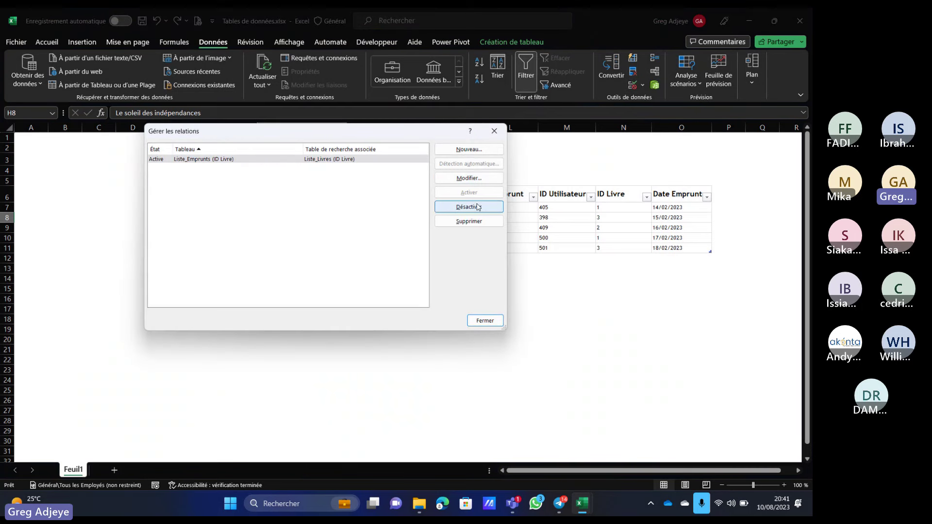
pyautogui.click(462, 222)
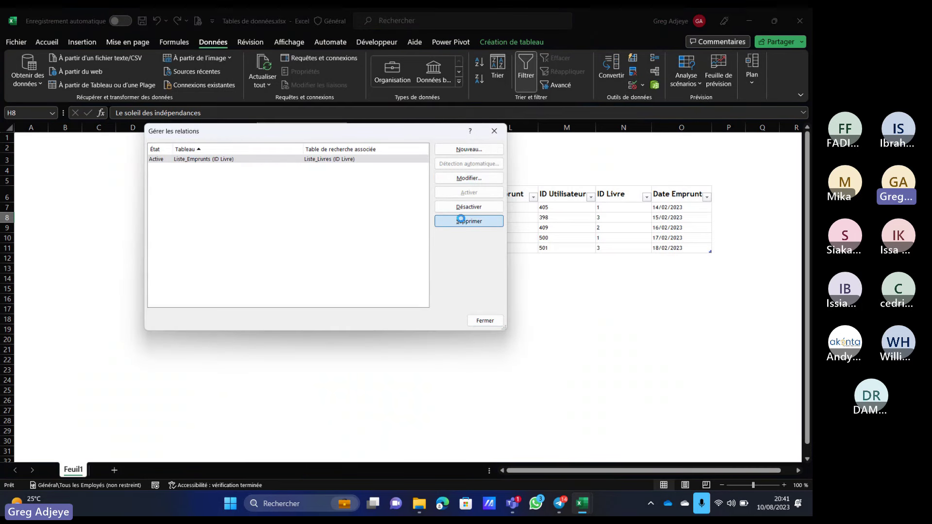
pyautogui.click(384, 284)
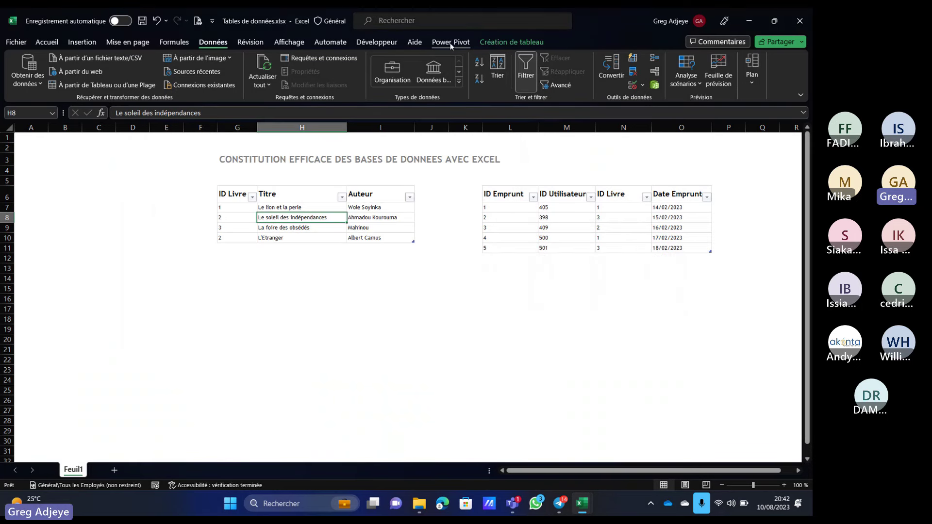
# - Try to refresh all of the workbook's data connections, repeating the refresh once
pyautogui.click(451, 43)
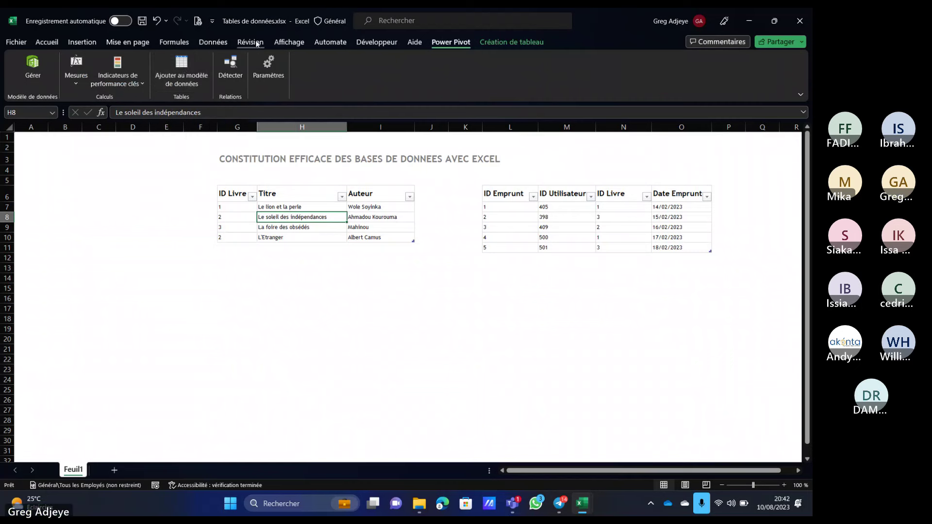
pyautogui.click(212, 42)
pyautogui.click(263, 68)
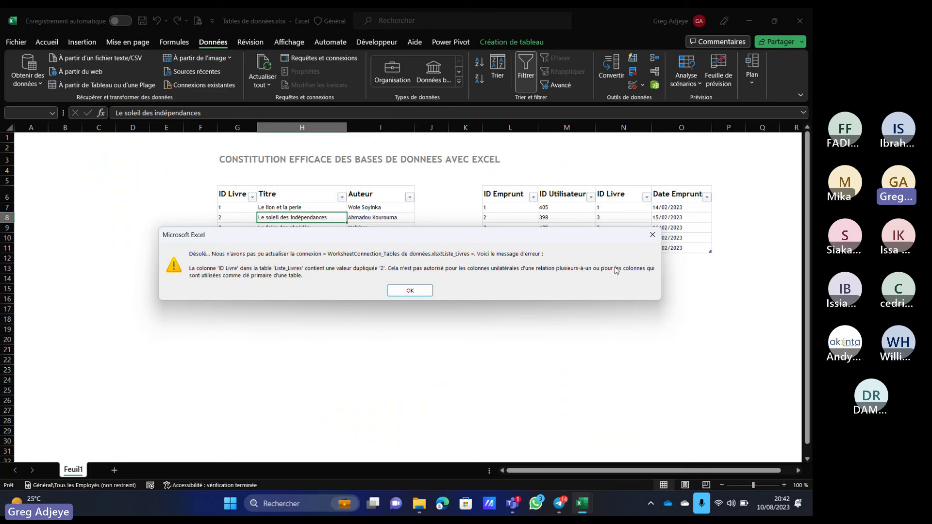
pyautogui.click(654, 235)
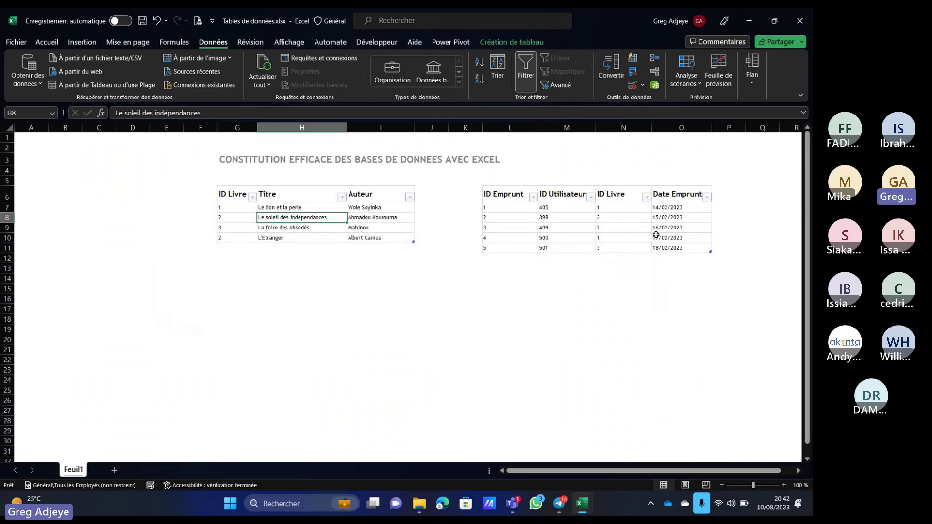
pyautogui.click(264, 85)
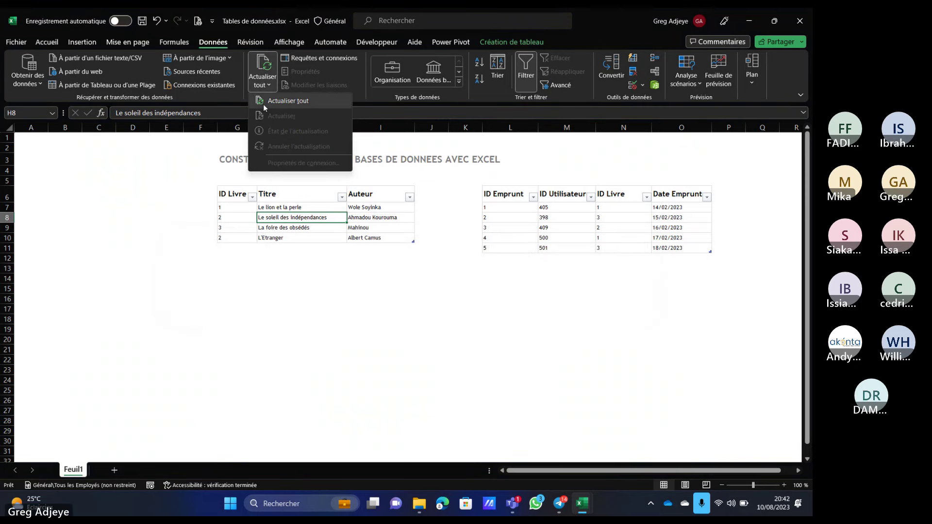
pyautogui.click(286, 101)
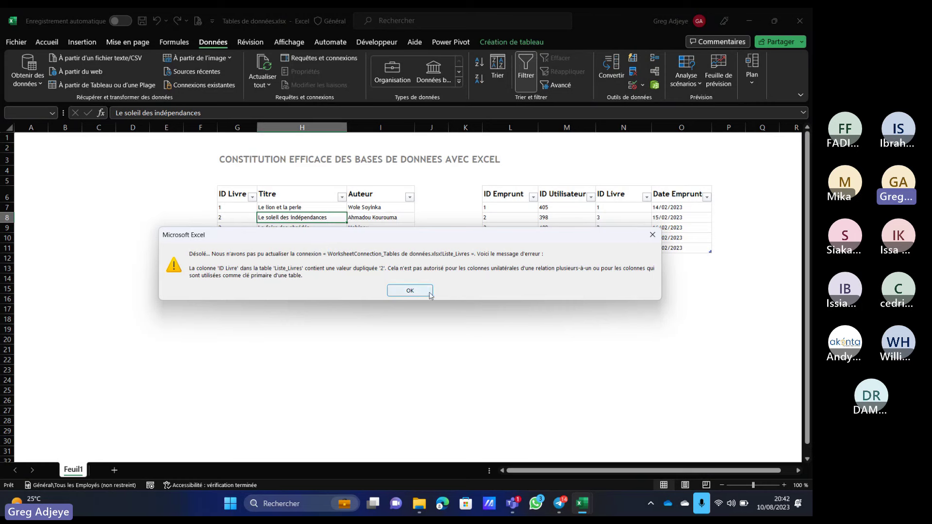
pyautogui.click(429, 294)
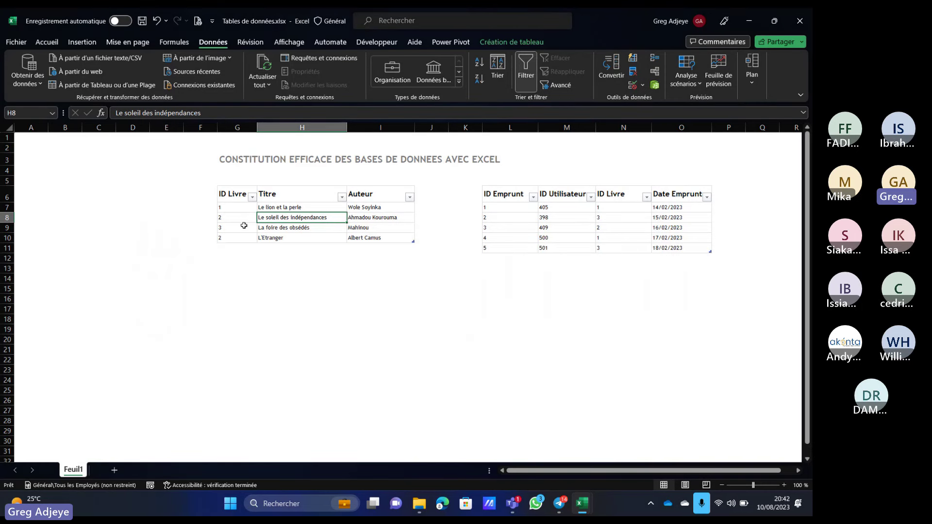
# - Delete the L'Etranger row from the book table and select the title Le soleil des indépendances
pyautogui.moveTo(389, 238); pyautogui.dragTo(238, 239)
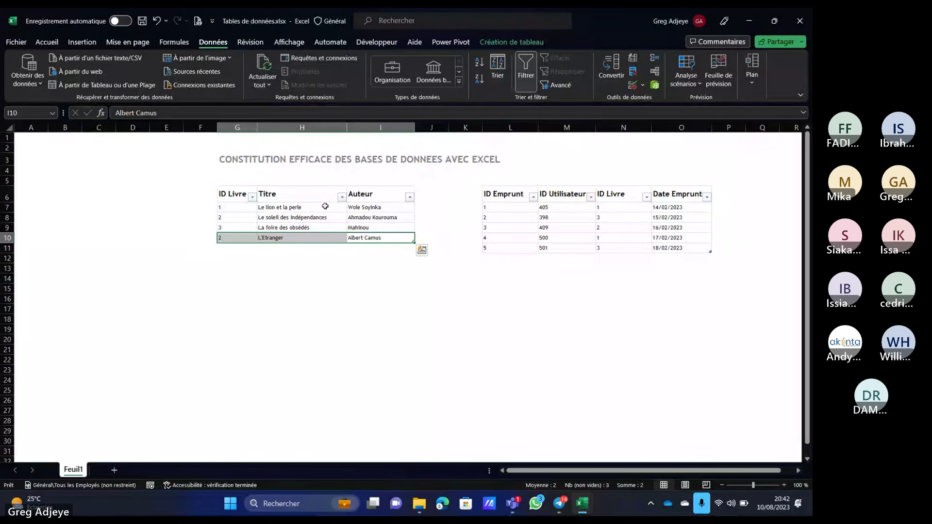
pyautogui.rightClick(231, 241)
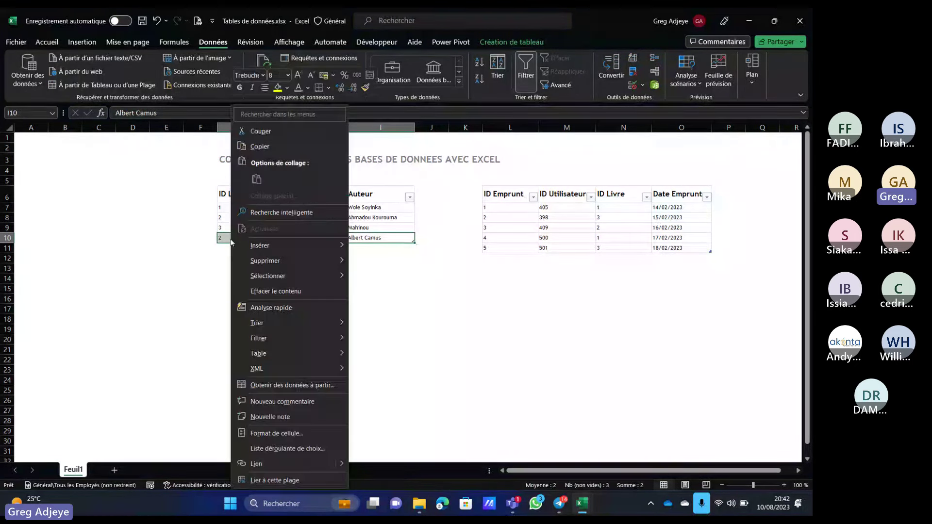
pyautogui.click(296, 260)
pyautogui.click(394, 277)
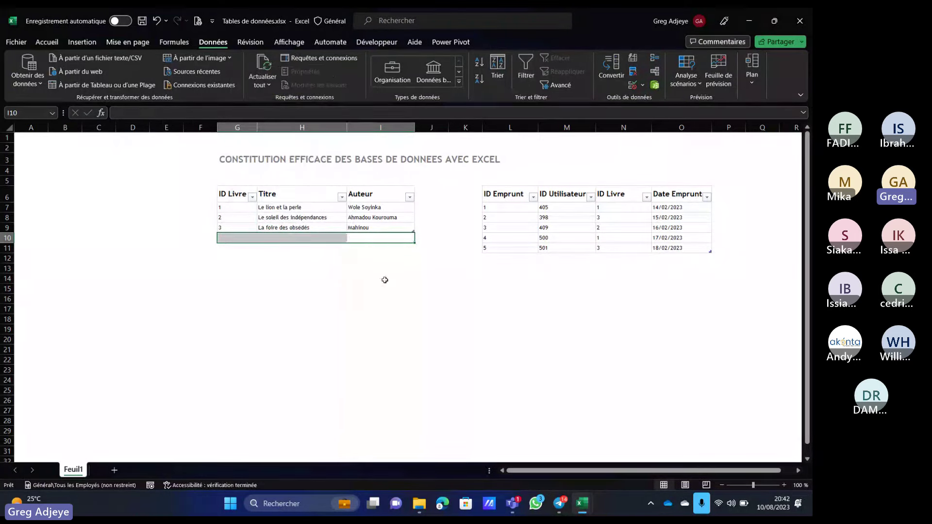
pyautogui.click(296, 217)
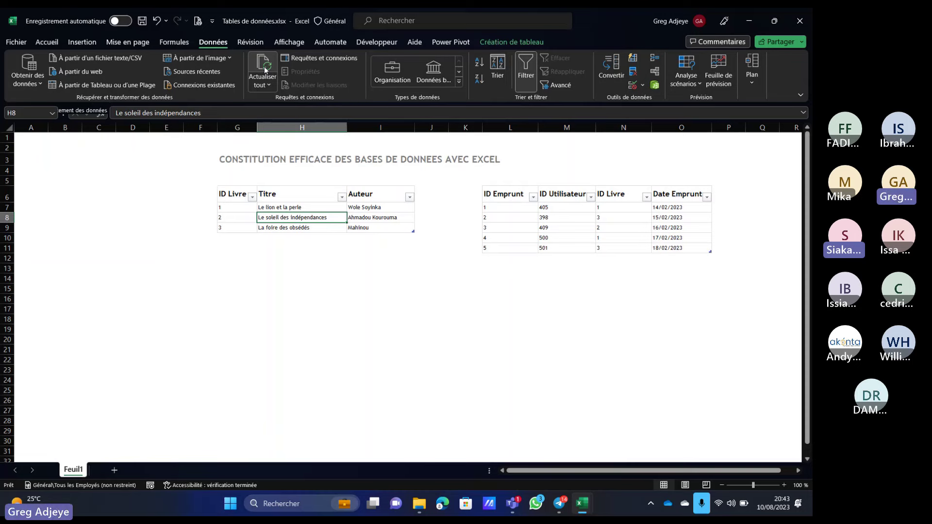
# - Switch to the Microsoft Teams meeting window to check the participants, and return to the Excel workbook
pyautogui.moveTo(515, 507)
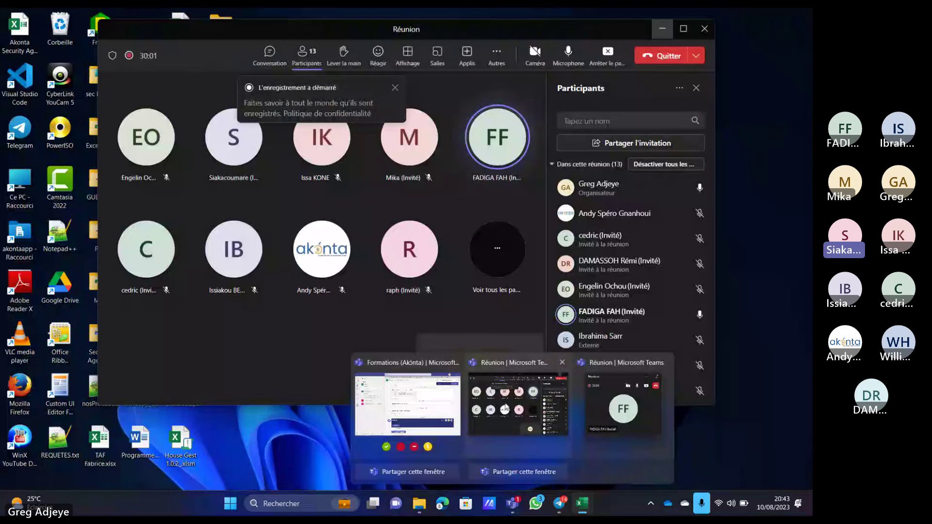
pyautogui.click(518, 404)
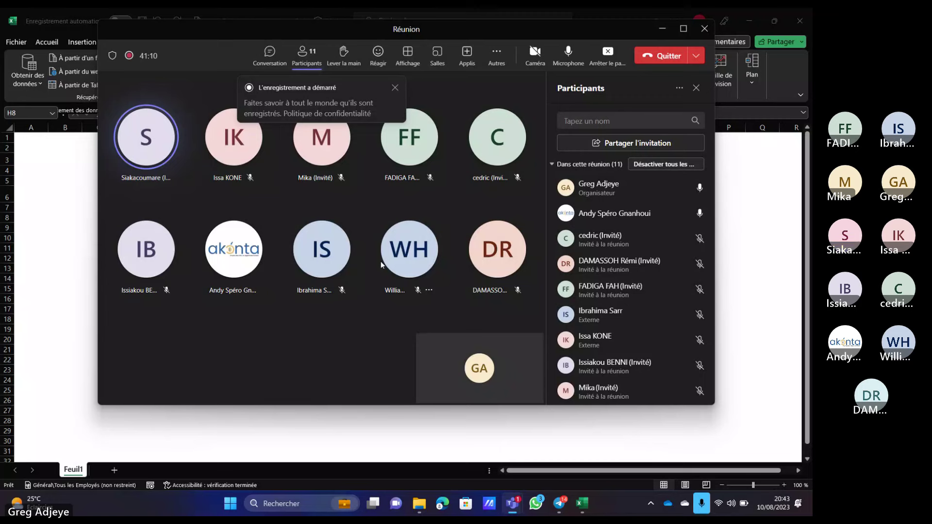
pyautogui.click(664, 34)
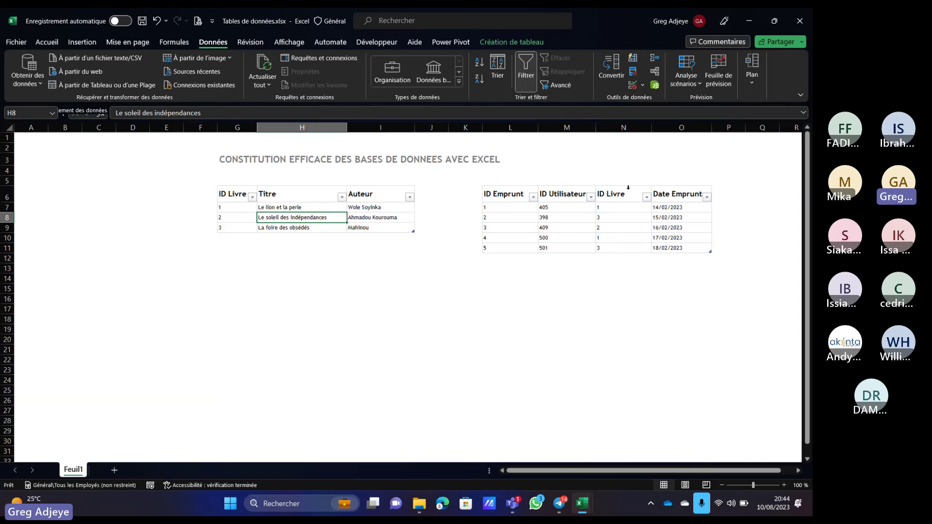
# - Examine the ID Livre column of the loan table for books that are borrowed more than once
pyautogui.click(627, 195)
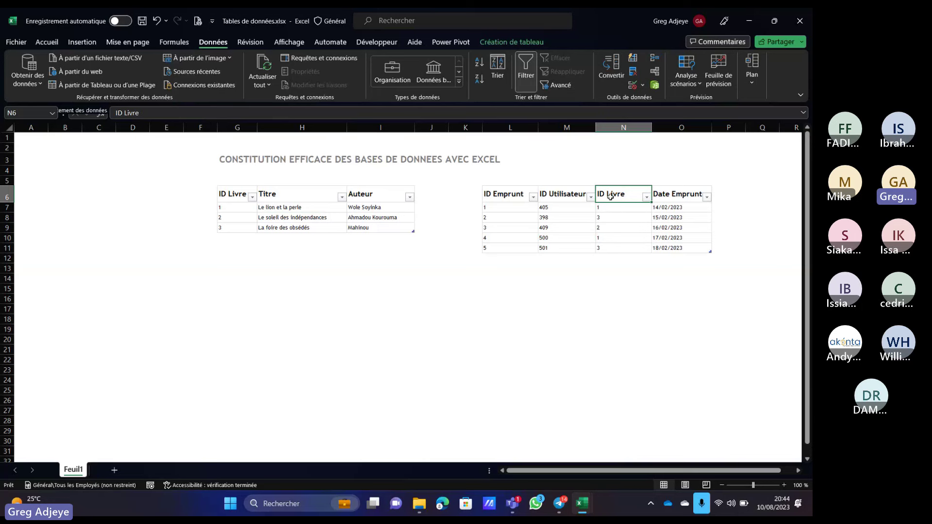
pyautogui.click(605, 210)
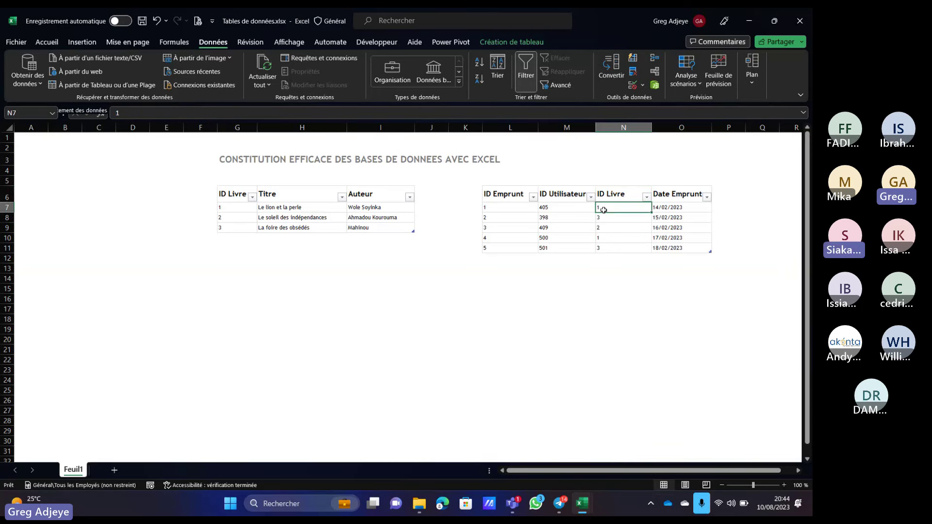
pyautogui.click(610, 238)
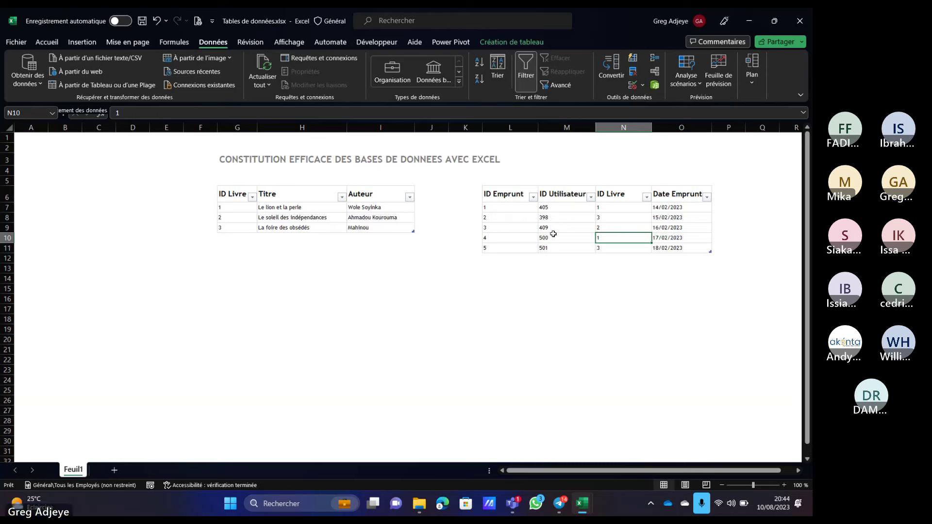
pyautogui.click(615, 191)
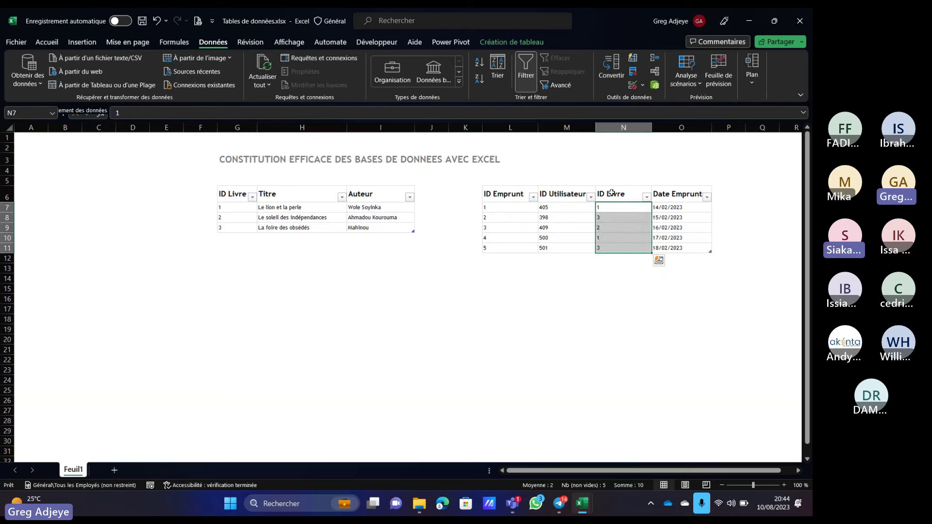
pyautogui.click(614, 195)
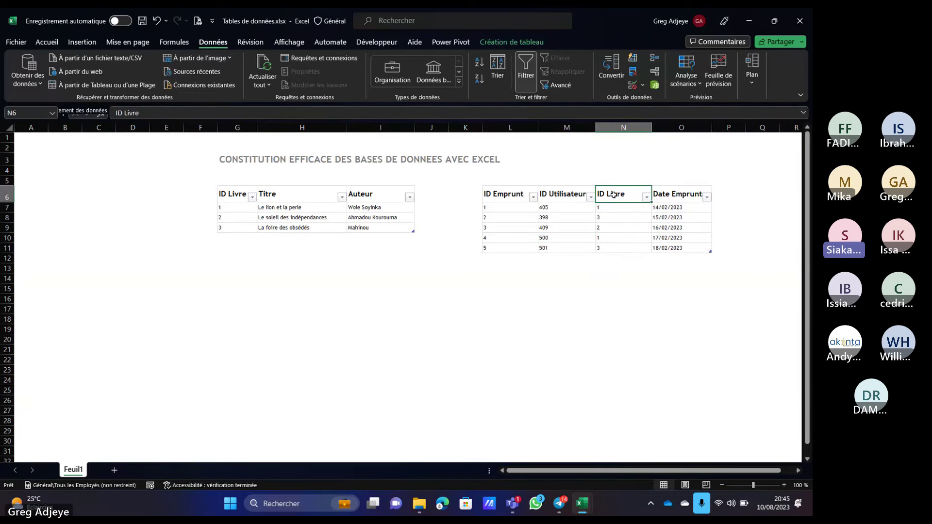
# - Open the Power Pivot data model from the book table and display the Liste_Livres data
pyautogui.click(265, 209)
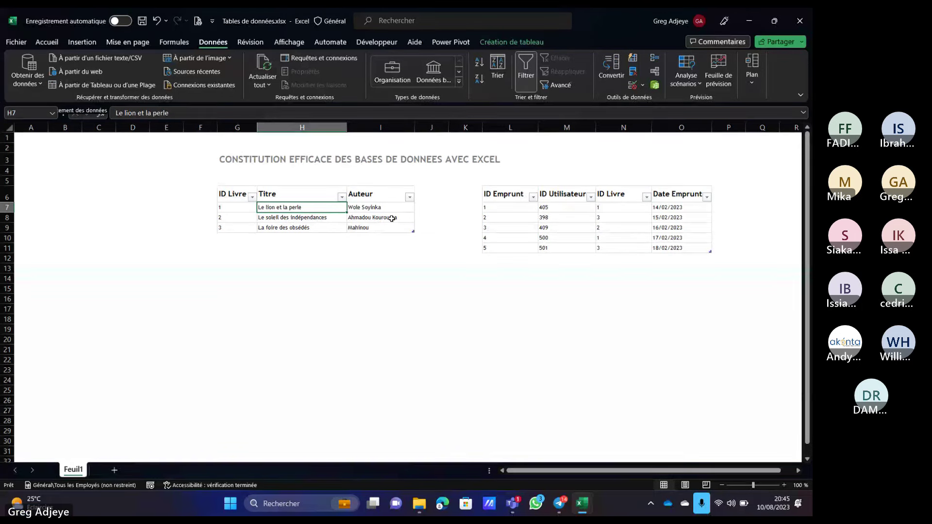
pyautogui.click(452, 43)
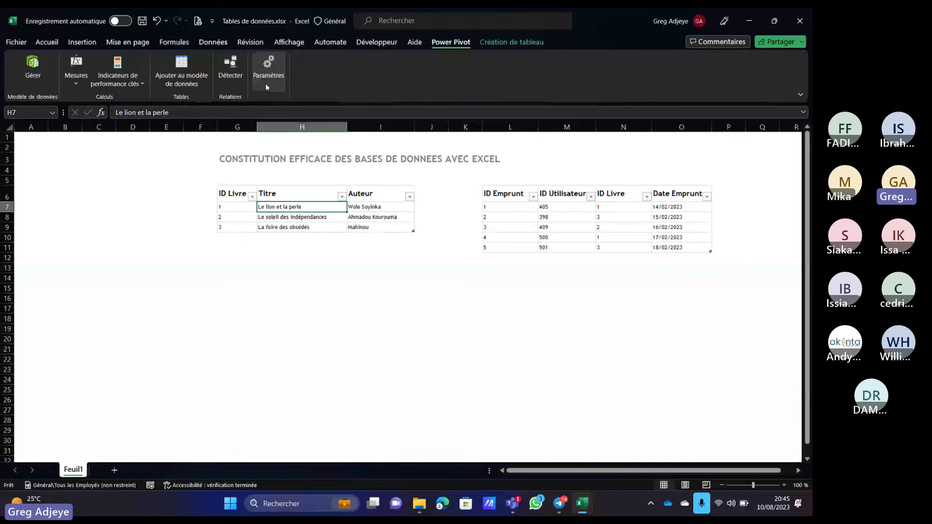
pyautogui.click(181, 69)
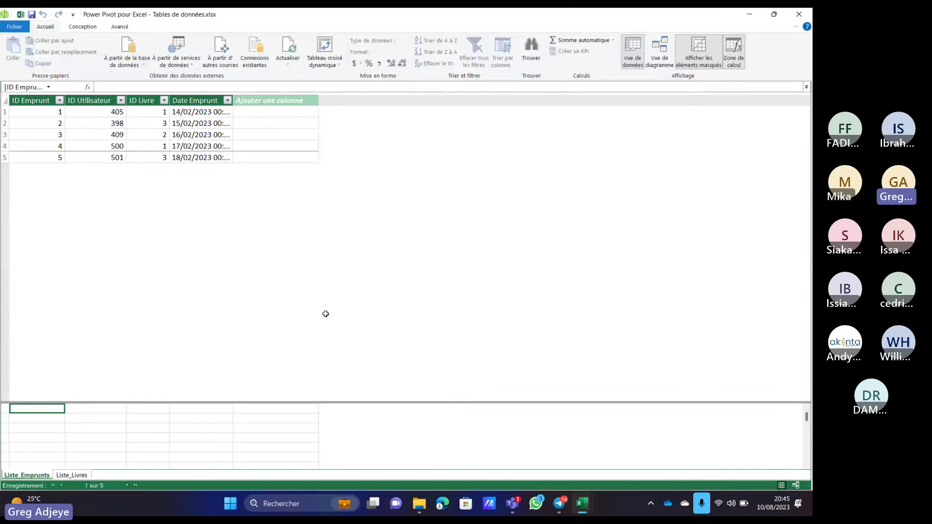
pyautogui.click(63, 476)
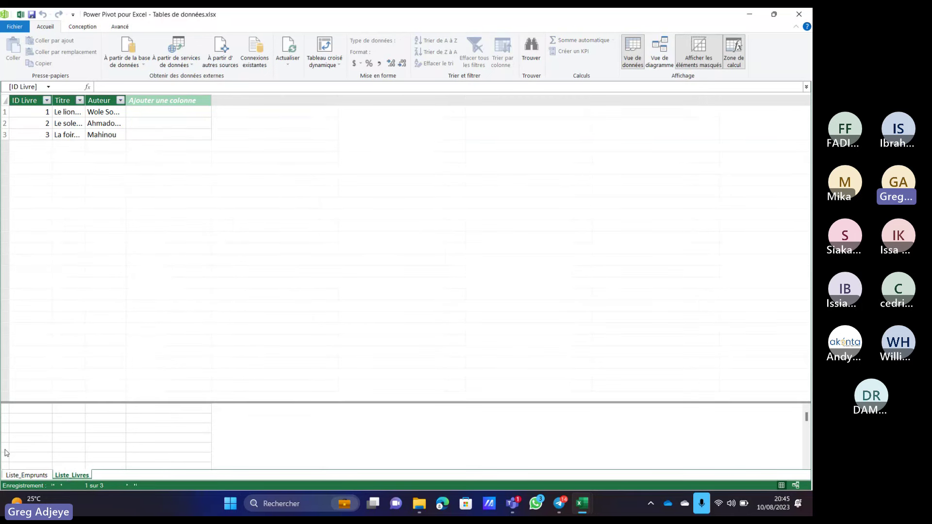
# - In the data model's diagram view, create a relationship from ID Livre of Liste_Livres to ID Emprunt of Liste_Emprunts
pyautogui.click(663, 42)
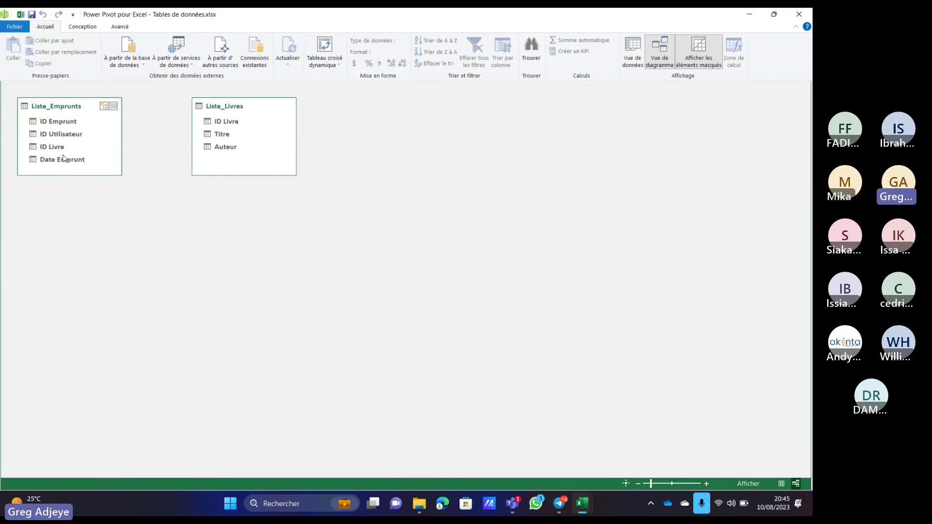
pyautogui.click(52, 147)
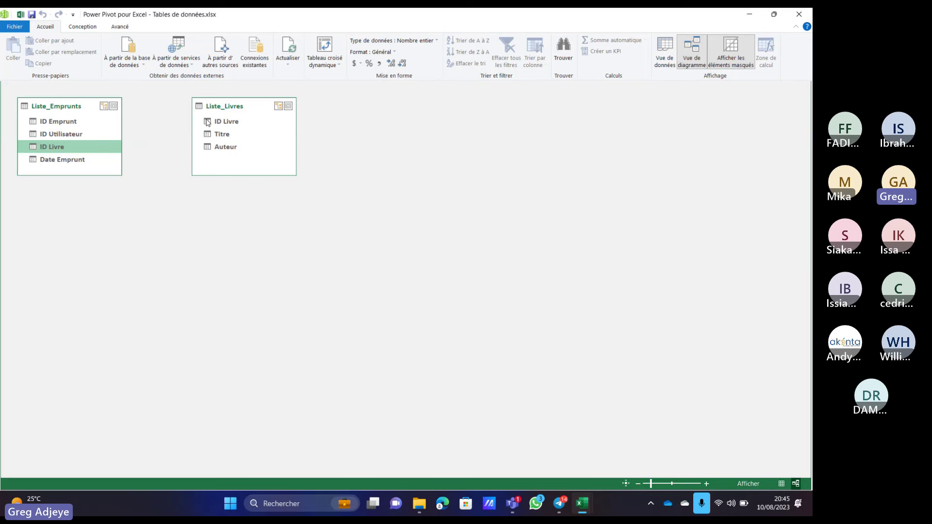
pyautogui.moveTo(204, 123); pyautogui.dragTo(55, 123)
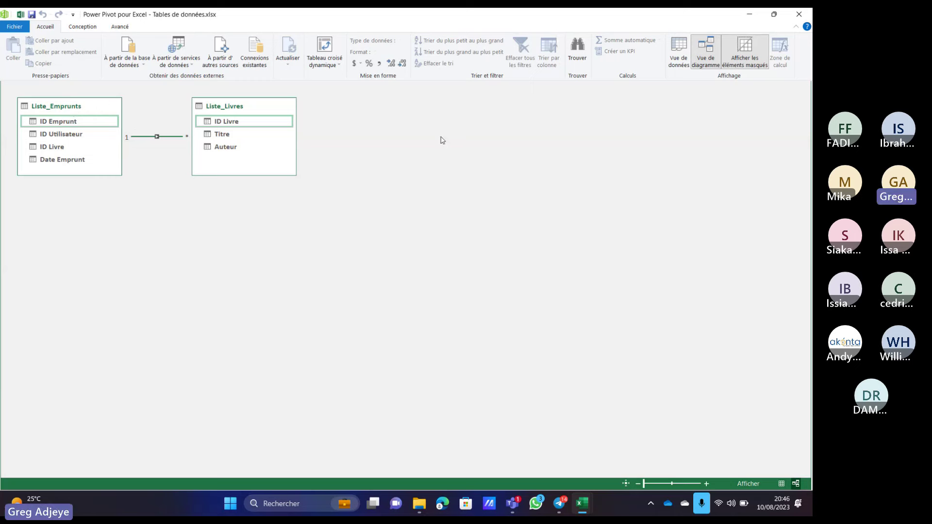
# - Modify the Power Pivot relationship to link ID Livre of Liste_Livres with ID Livre of Liste_Emprunts, and return to the Excel workbook
pyautogui.click(748, 14)
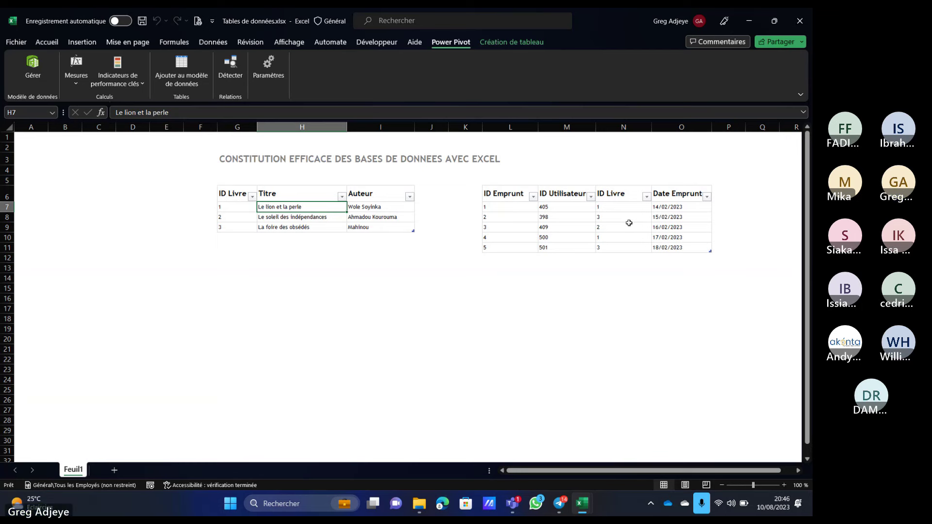
pyautogui.click(32, 68)
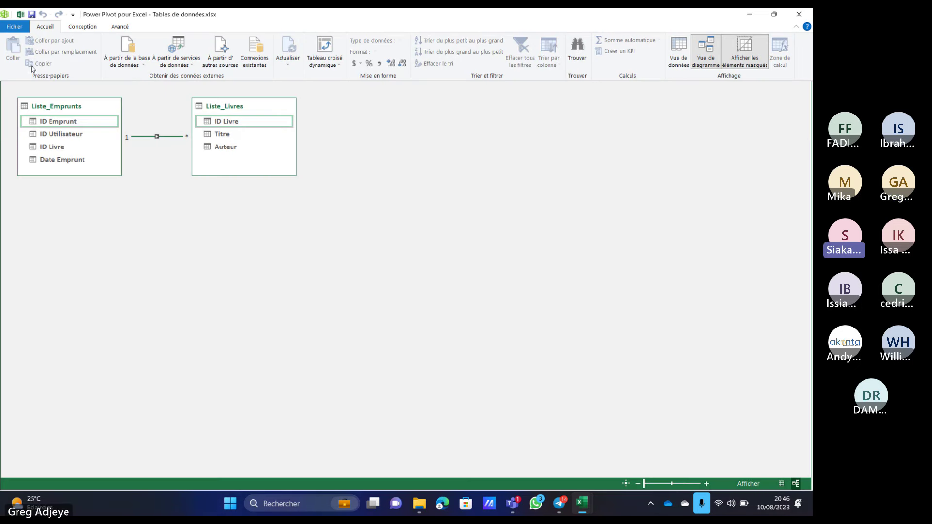
pyautogui.rightClick(157, 138)
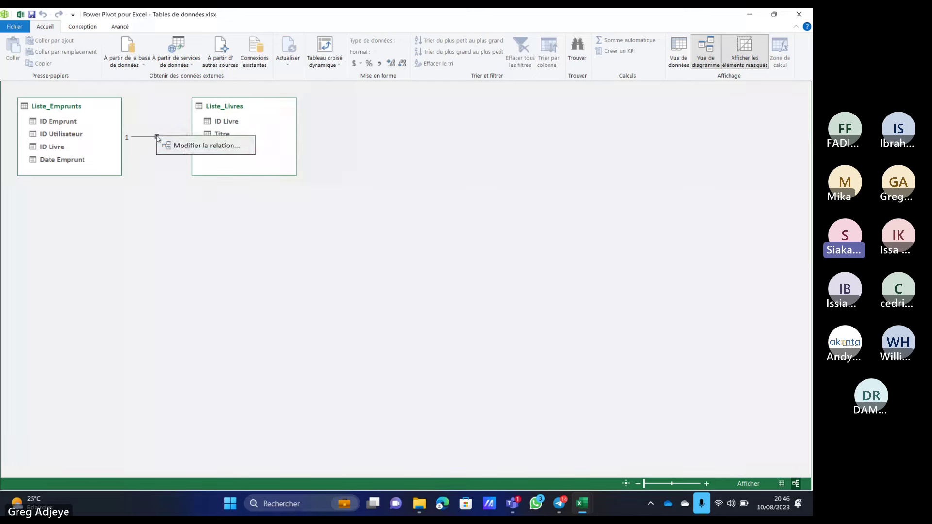
pyautogui.click(186, 148)
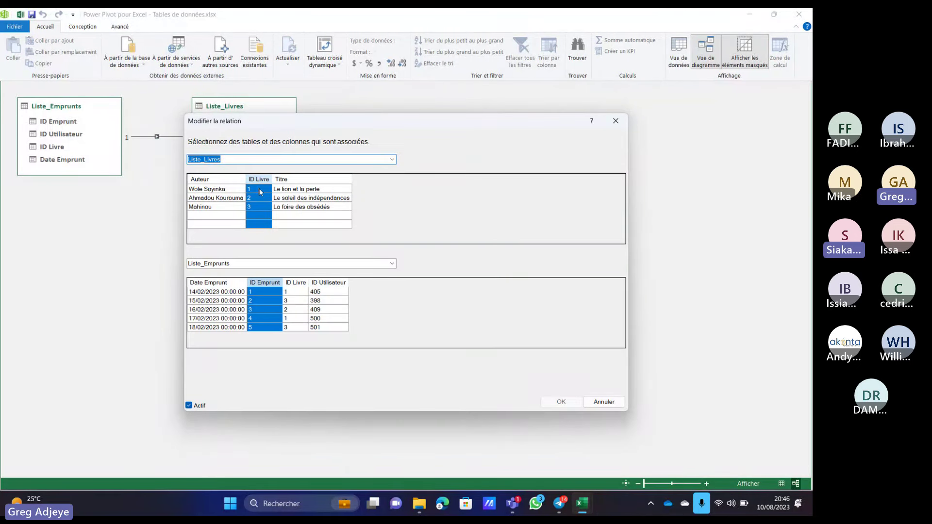
pyautogui.click(296, 283)
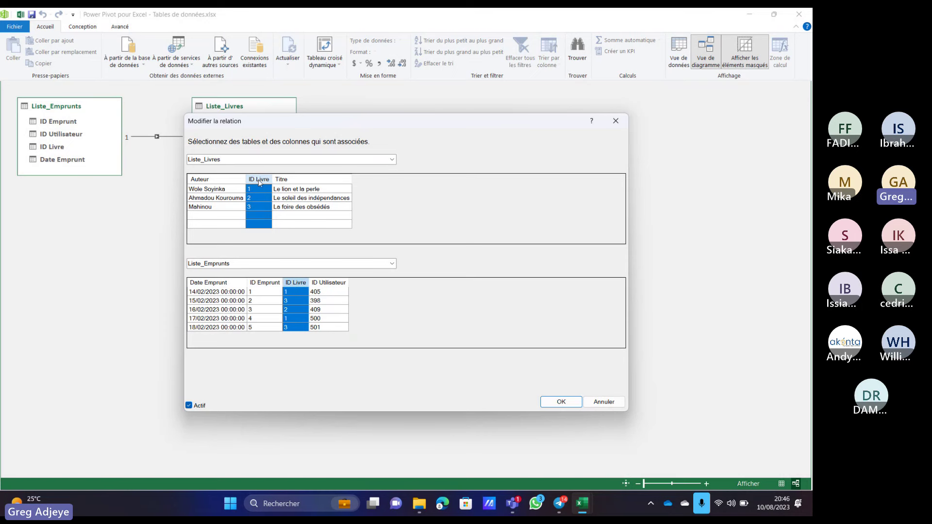
pyautogui.click(568, 405)
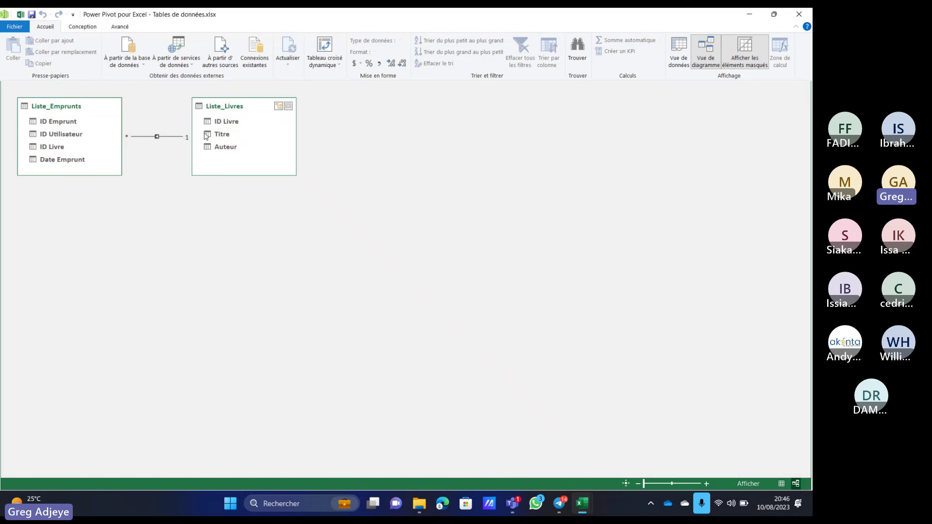
pyautogui.click(750, 15)
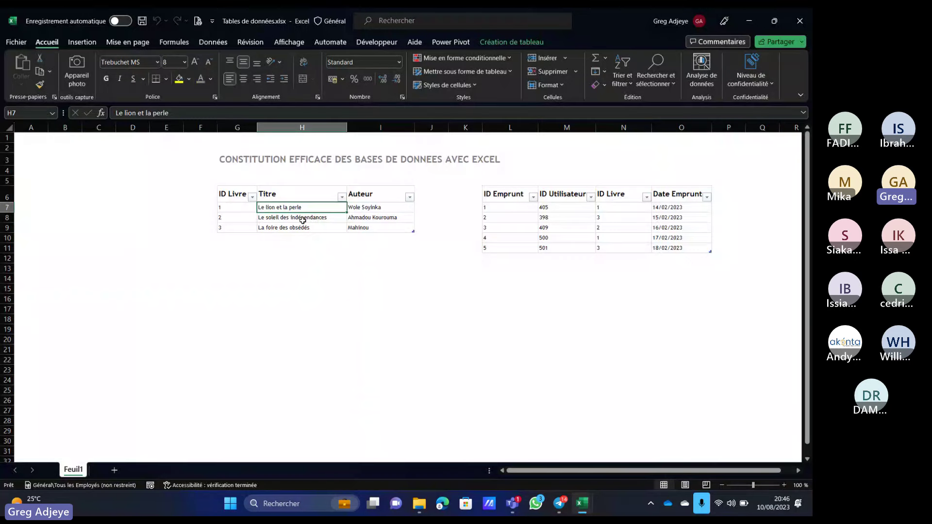
# - Insert an ID Livre slicer for the book table and place it just below that table
pyautogui.click(237, 217)
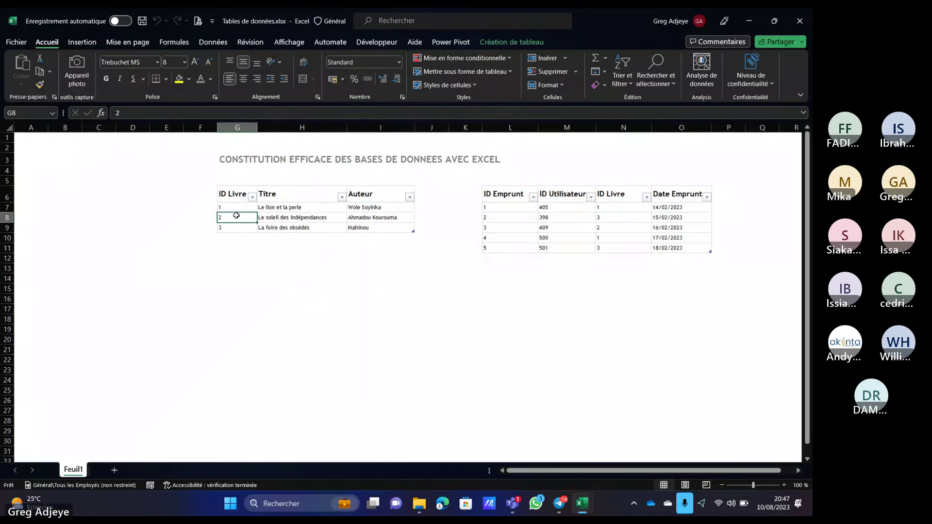
pyautogui.click(79, 43)
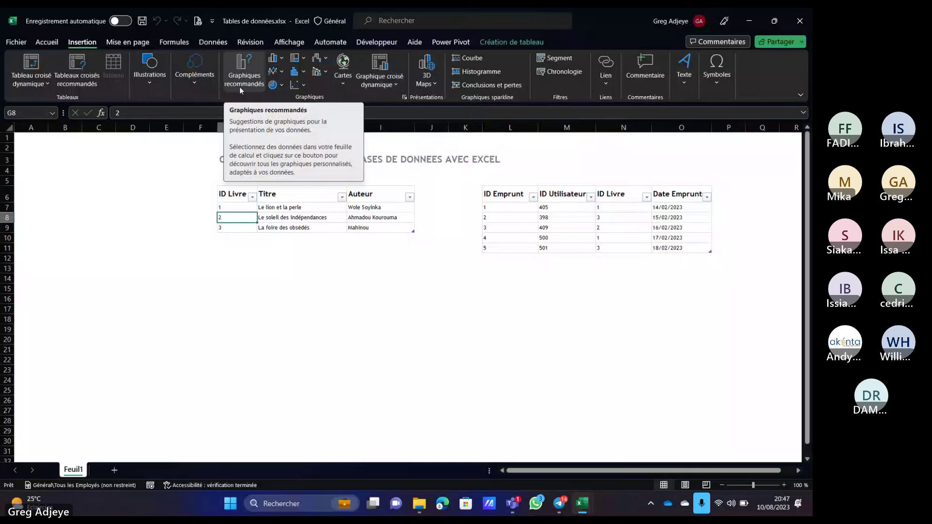
pyautogui.click(557, 61)
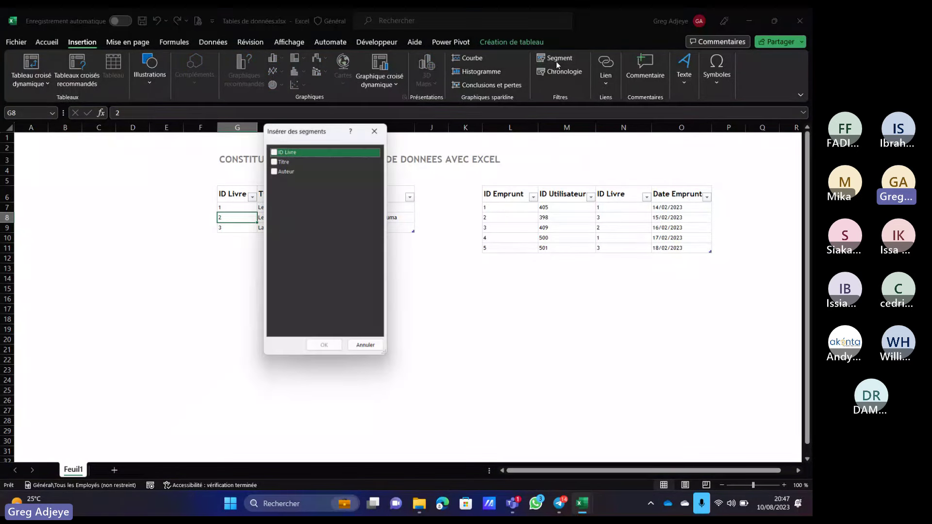
pyautogui.click(275, 151)
pyautogui.click(324, 348)
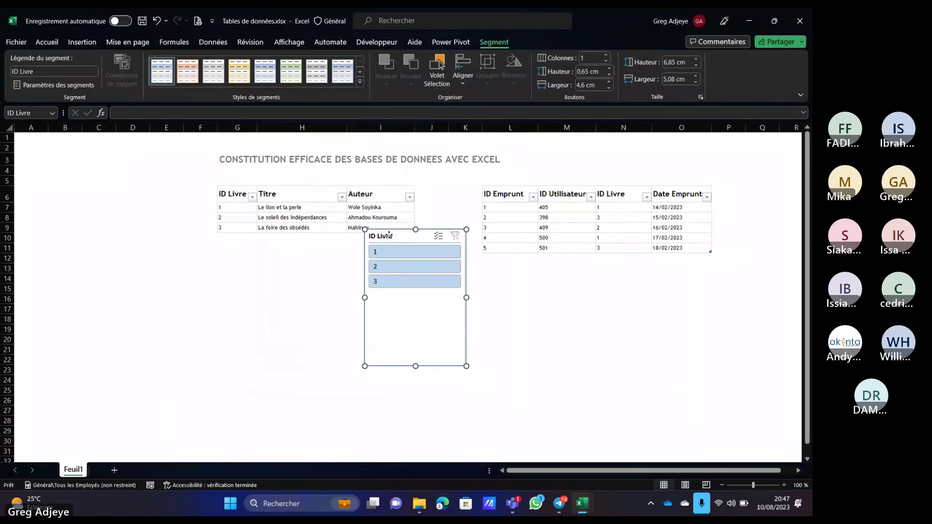
pyautogui.moveTo(392, 242); pyautogui.dragTo(213, 261)
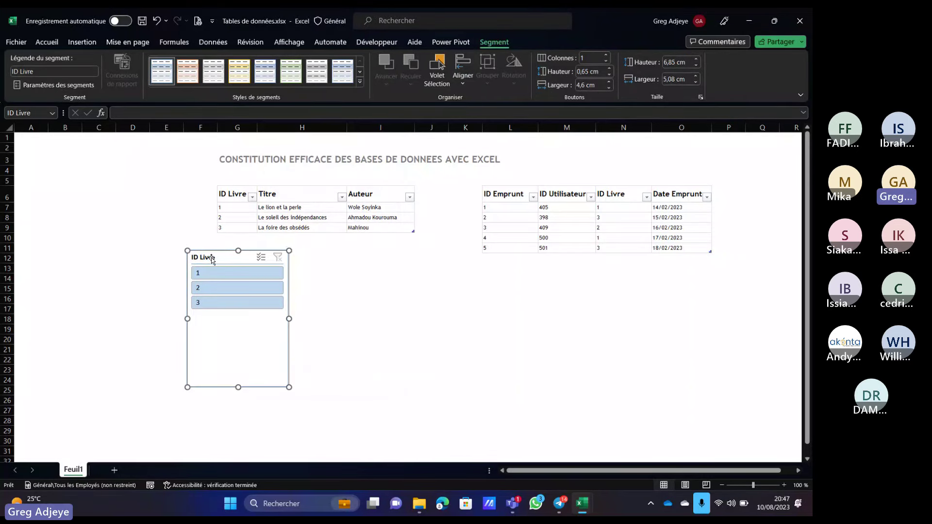
# - Test the slicer by filtering the book table on ID Livre 1, and clear the filter
pyautogui.click(215, 273)
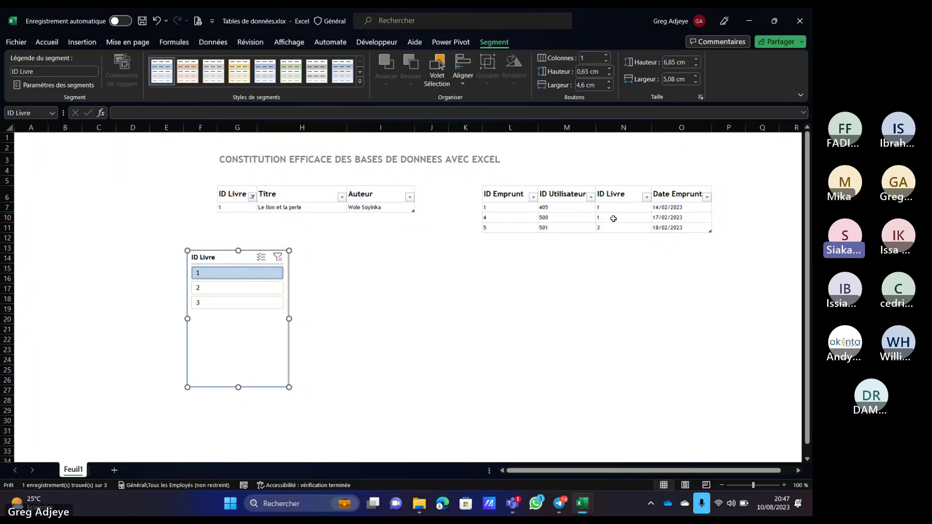
pyautogui.click(278, 257)
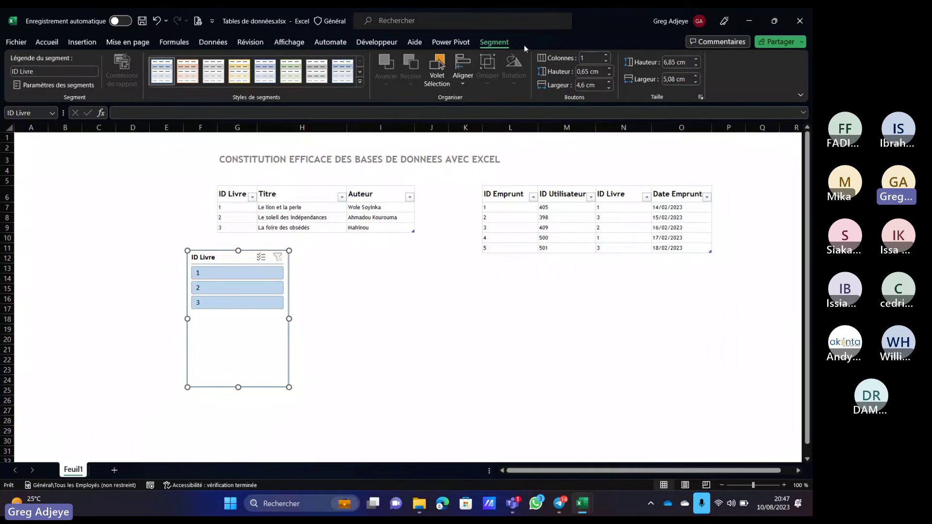
pyautogui.click(48, 43)
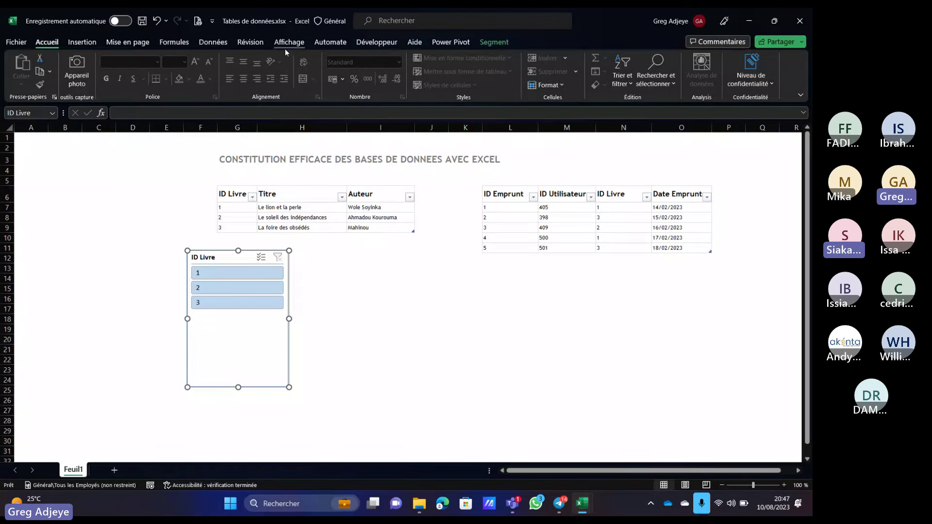
pyautogui.click(213, 43)
pyautogui.click(358, 47)
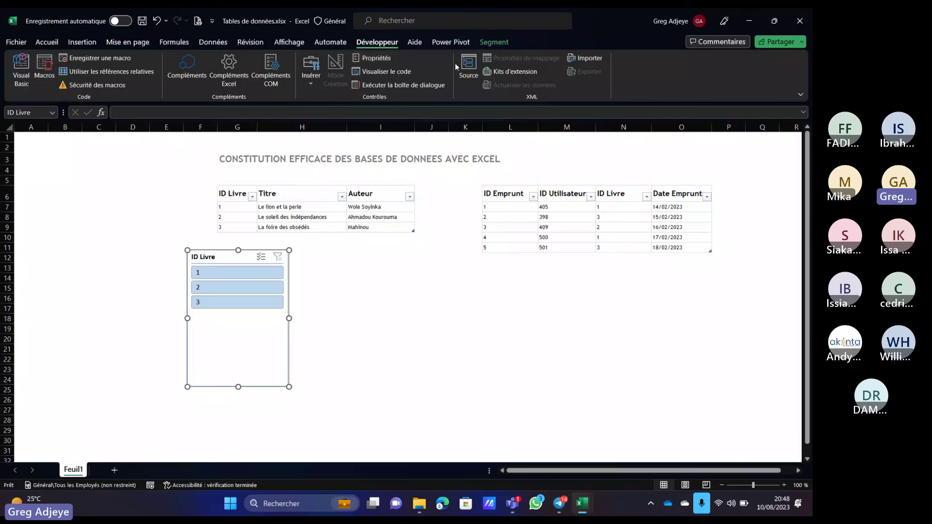
pyautogui.click(53, 43)
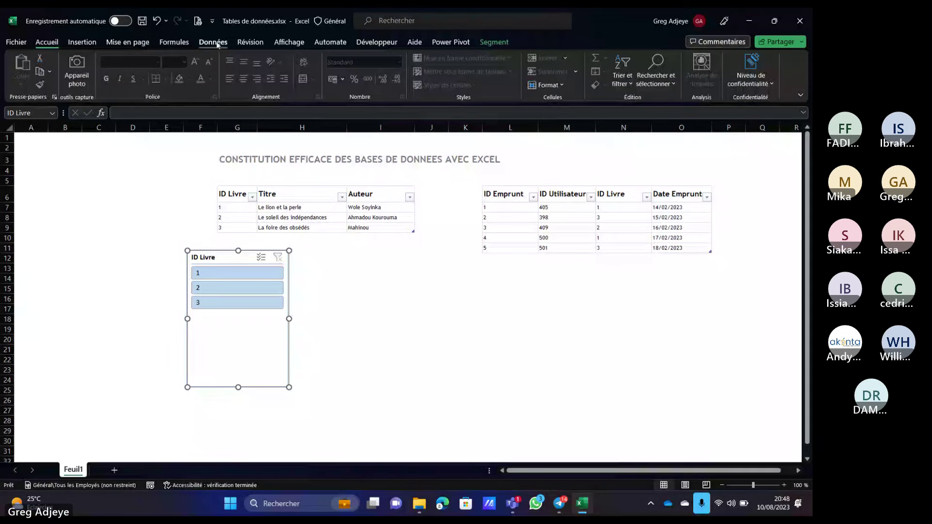
pyautogui.click(213, 42)
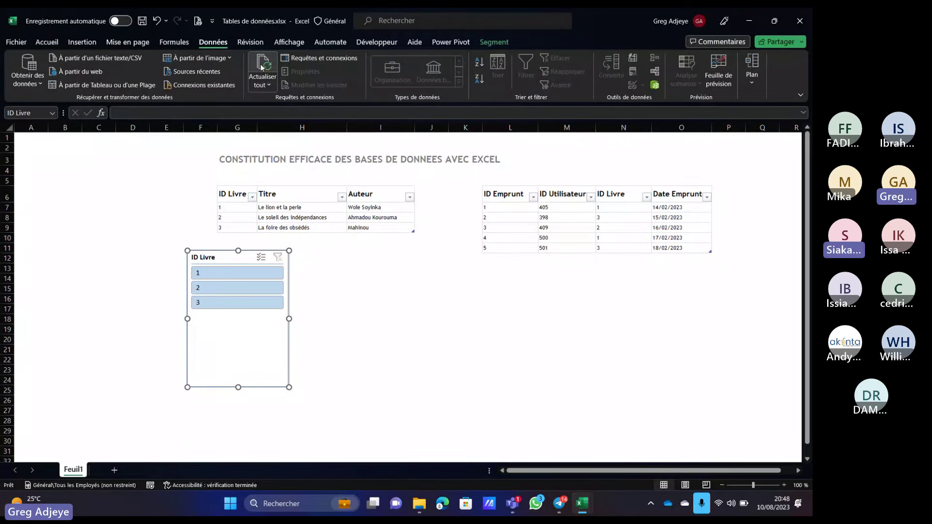
pyautogui.click(230, 275)
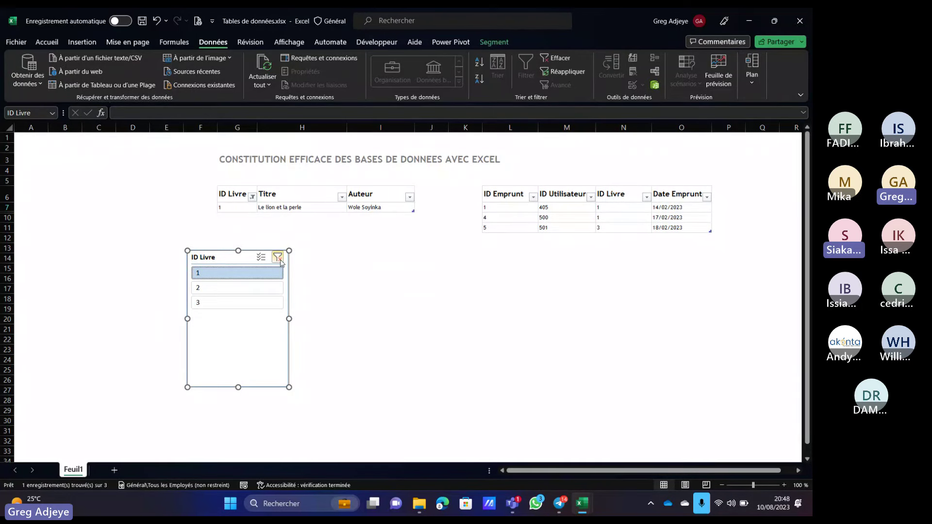
pyautogui.click(278, 259)
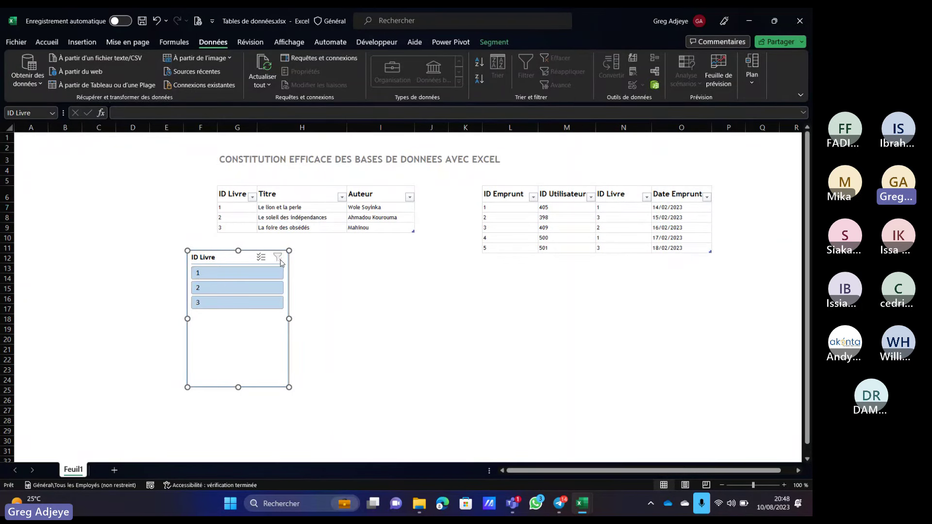
# - Delete the existing relationship between Liste_Emprunts and Liste_Livres from the workbook's list of relationships
pyautogui.click(655, 71)
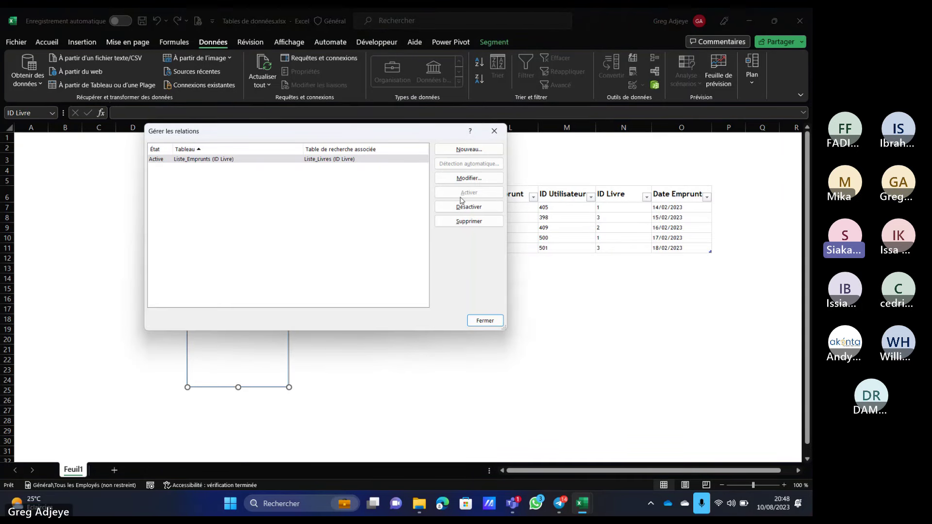
pyautogui.click(467, 224)
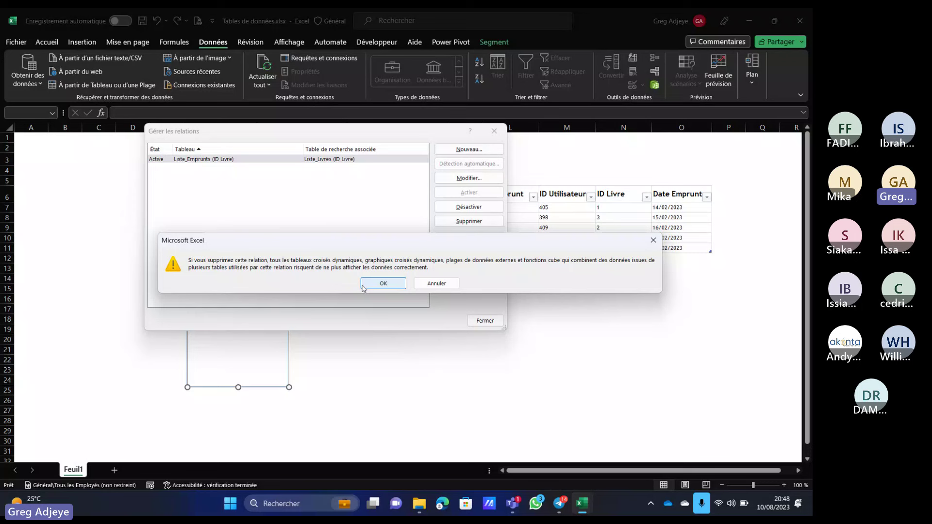
pyautogui.click(363, 286)
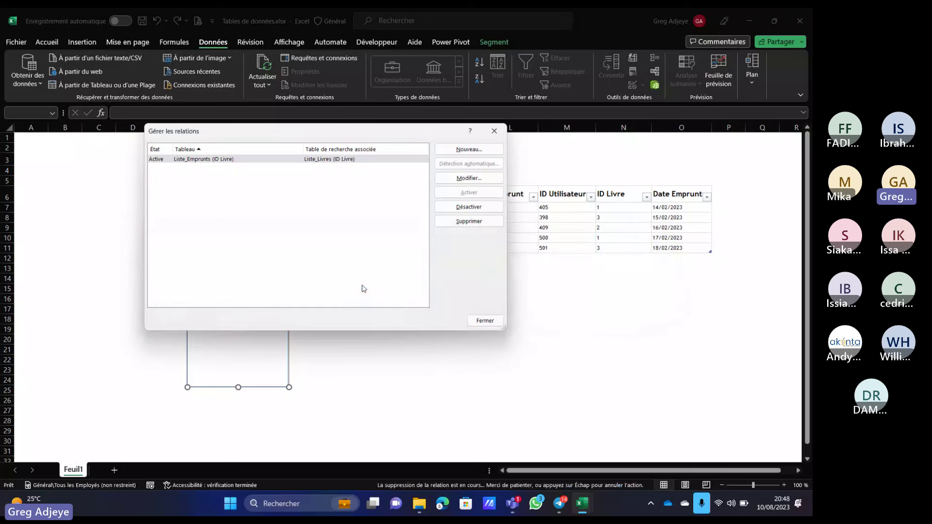
# - Create a new relationship from ID Livre of Liste_Livres to ID Livre of Liste_Emprunts, accepting the reverse direction
pyautogui.click(481, 149)
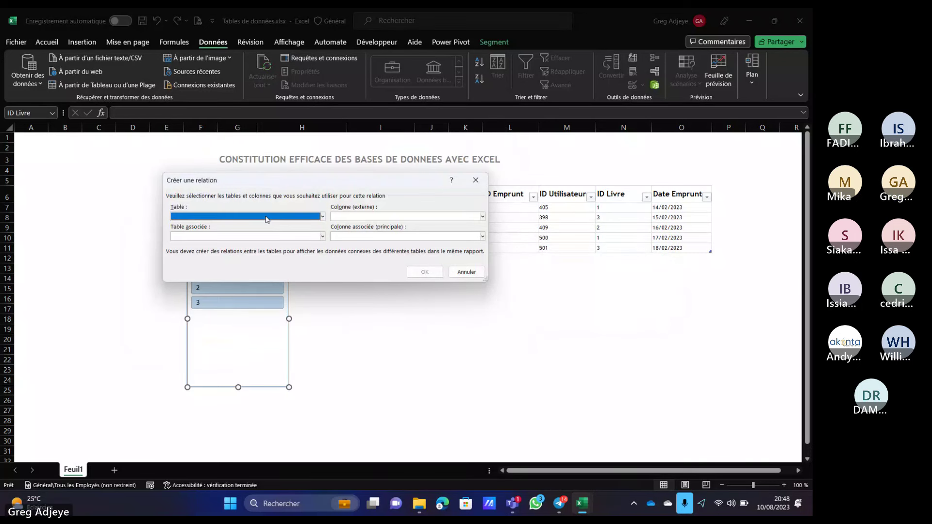
pyautogui.click(267, 220)
pyautogui.click(226, 238)
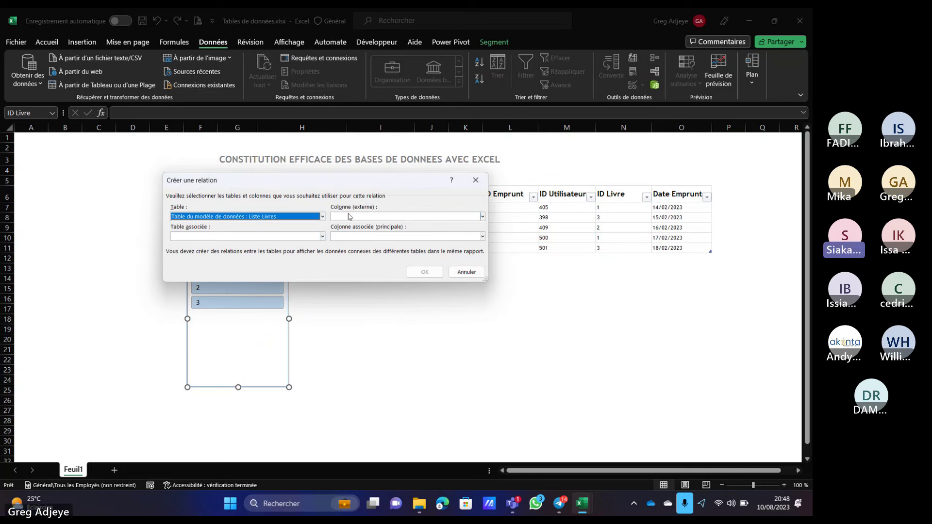
pyautogui.click(352, 218)
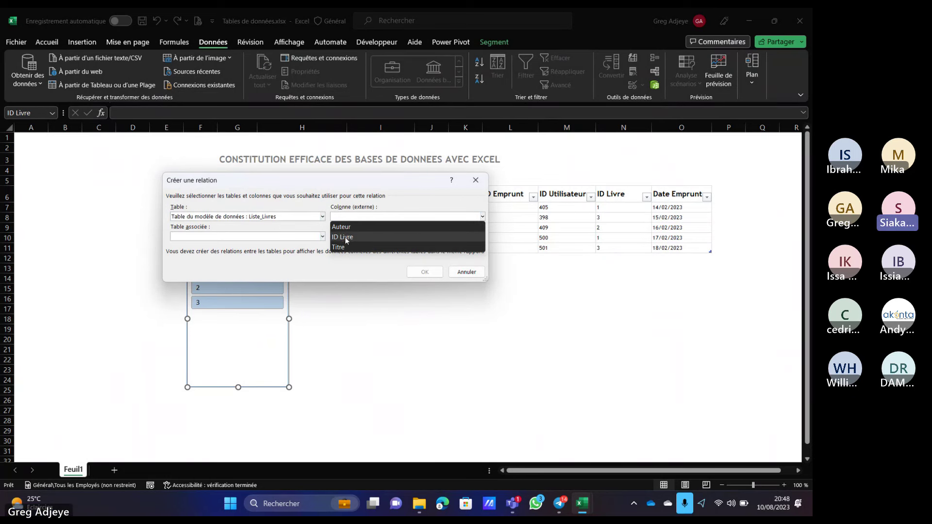
pyautogui.click(342, 238)
pyautogui.click(290, 237)
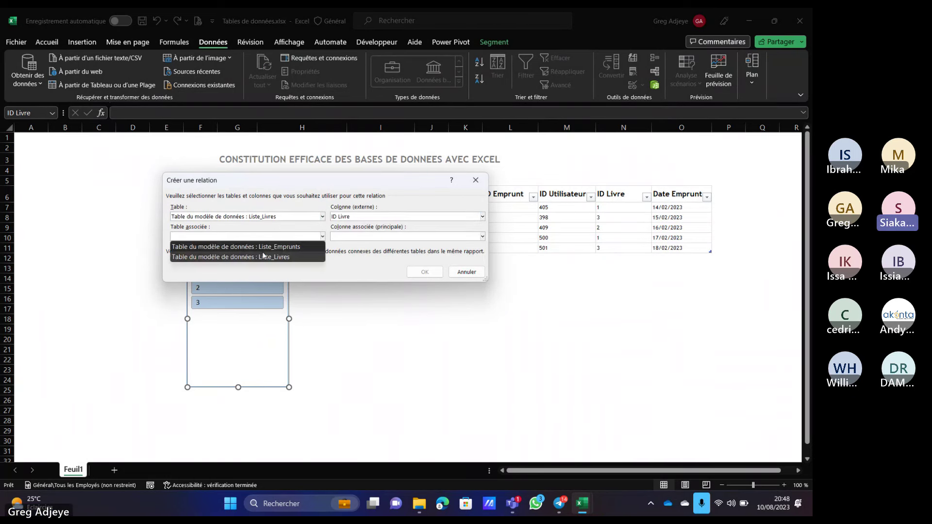
pyautogui.click(291, 246)
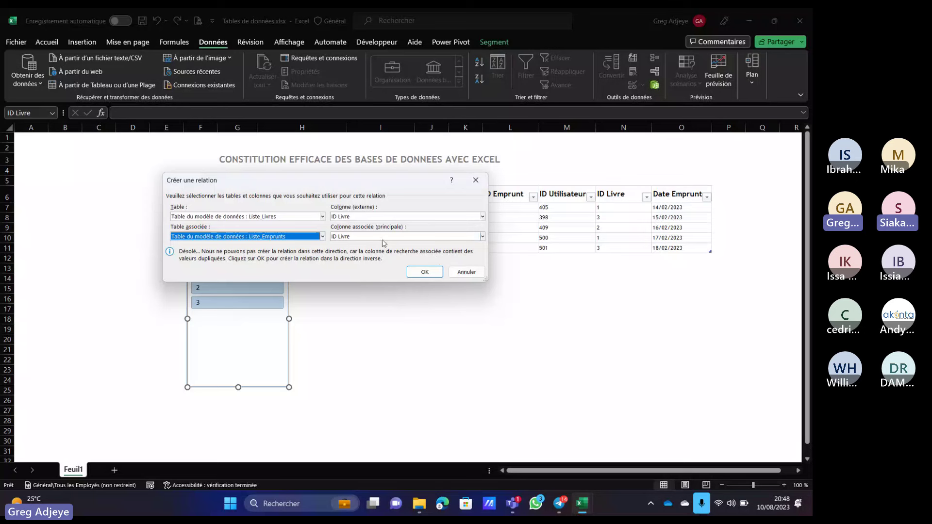
pyautogui.click(424, 272)
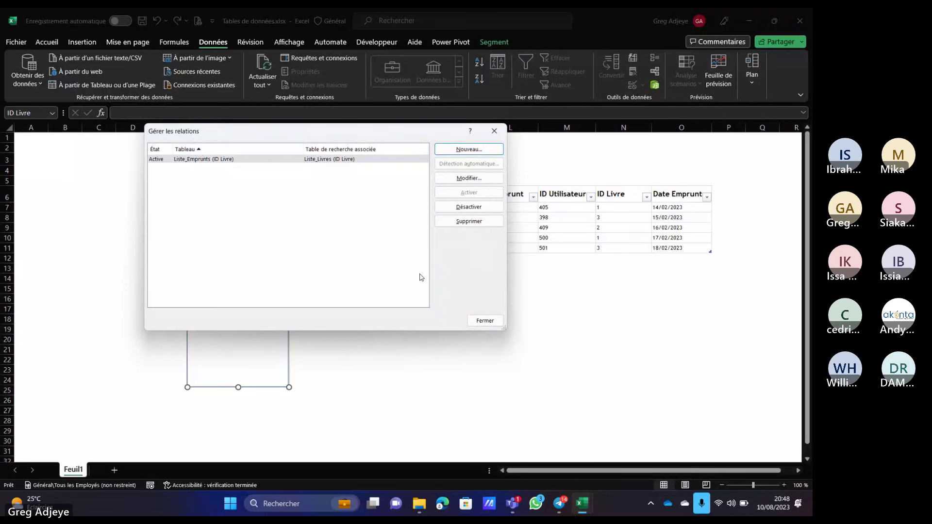
pyautogui.click(470, 322)
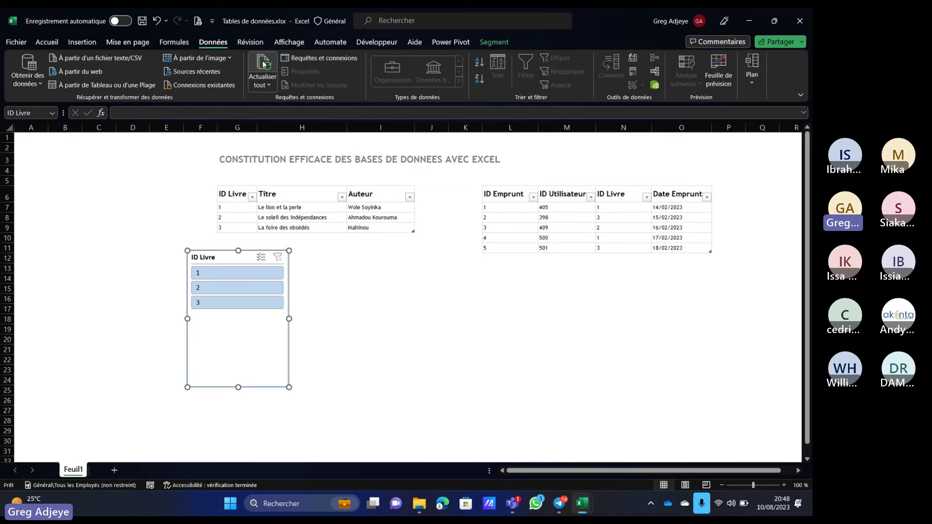
# - Filter the book table with the slicer on ID Livre 1, 2 and 3 in turn, repeating 2 and ending on 3
pyautogui.click(202, 275)
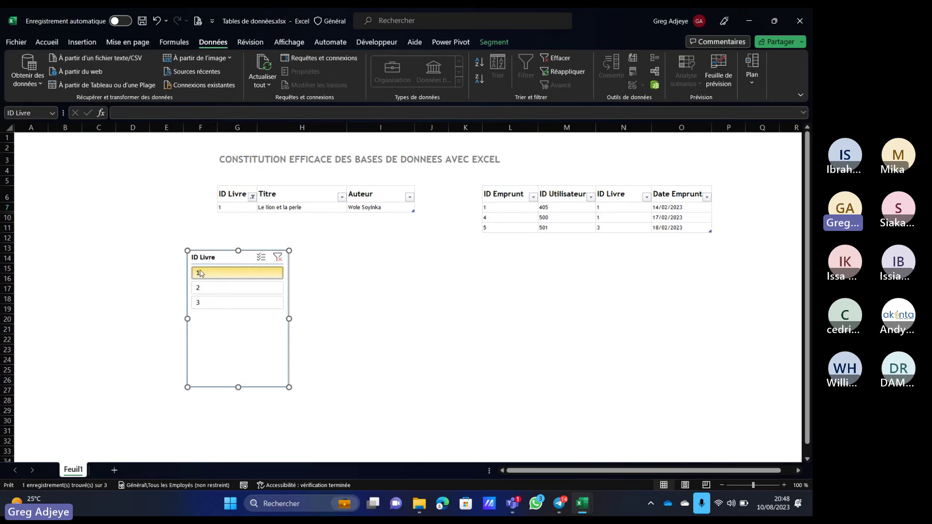
pyautogui.click(210, 291)
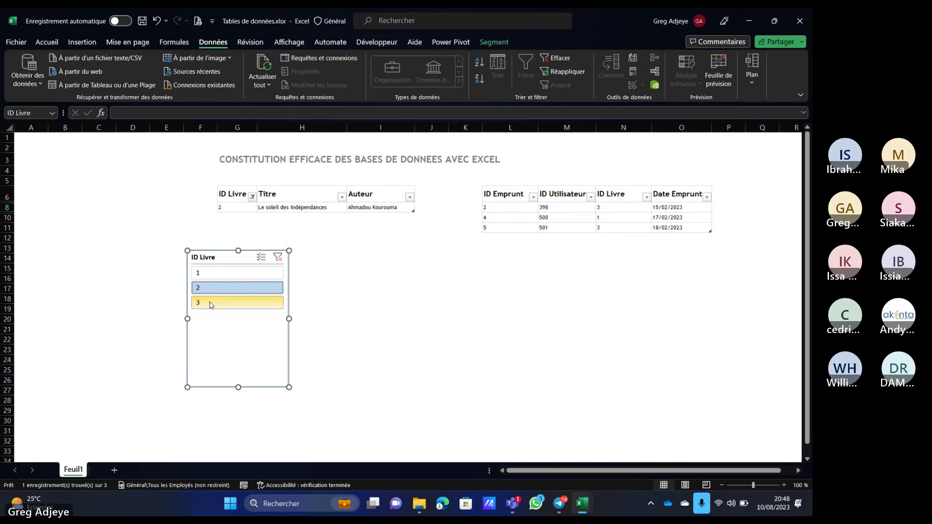
pyautogui.click(211, 303)
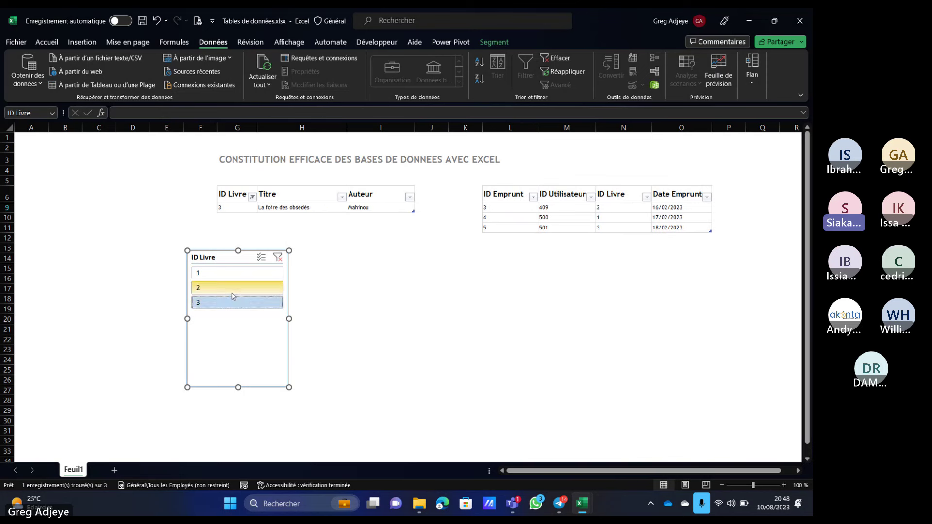
pyautogui.click(232, 293)
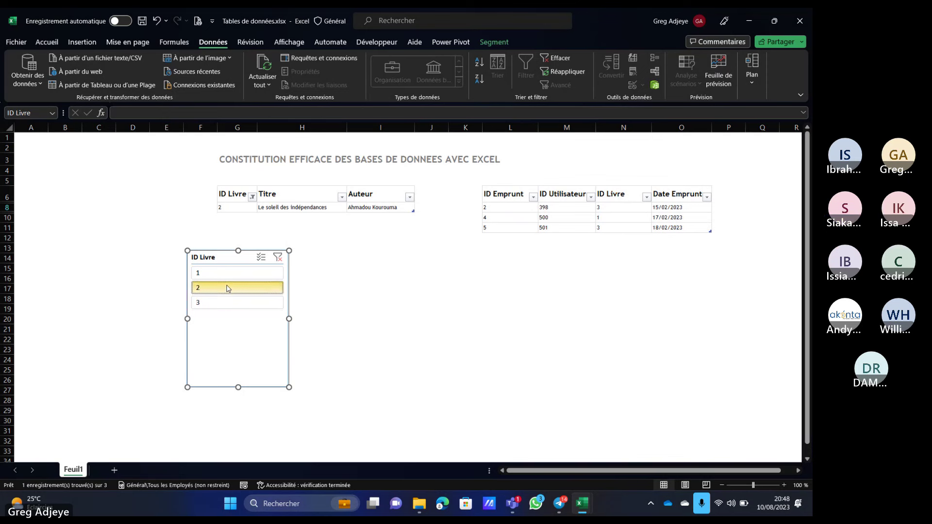
pyautogui.click(224, 304)
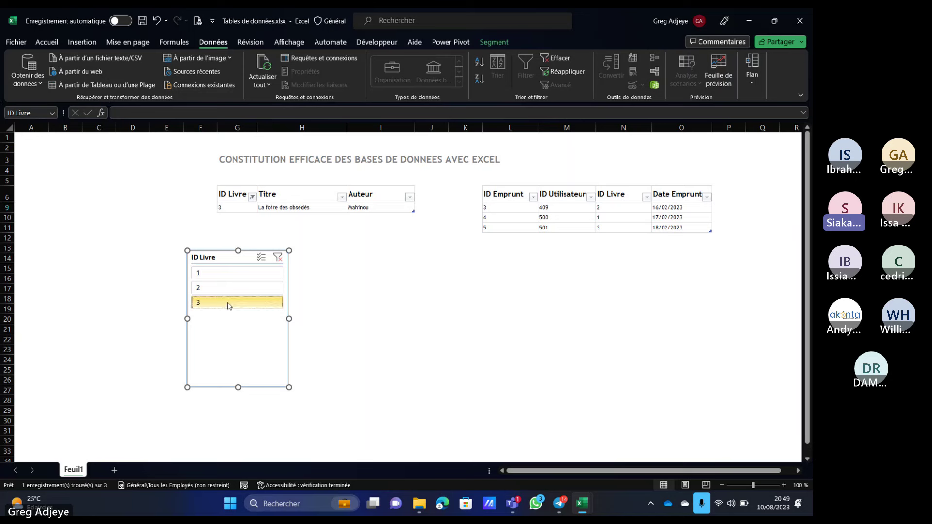
# - Filter the book table with the slicer on ID Livre 2, and clear the filter
pyautogui.click(222, 292)
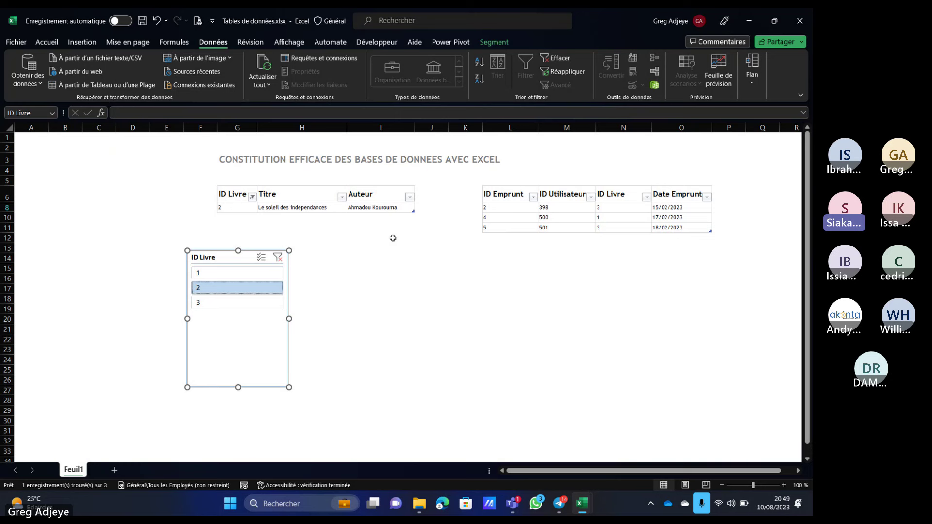
pyautogui.click(277, 257)
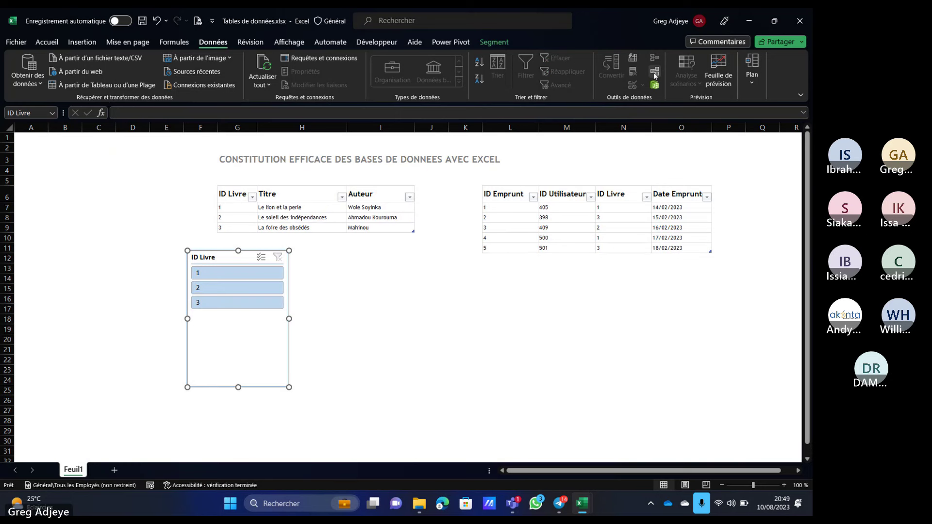
# - Check the workbook's list of relationships, and open its data model in Power Pivot
pyautogui.click(655, 71)
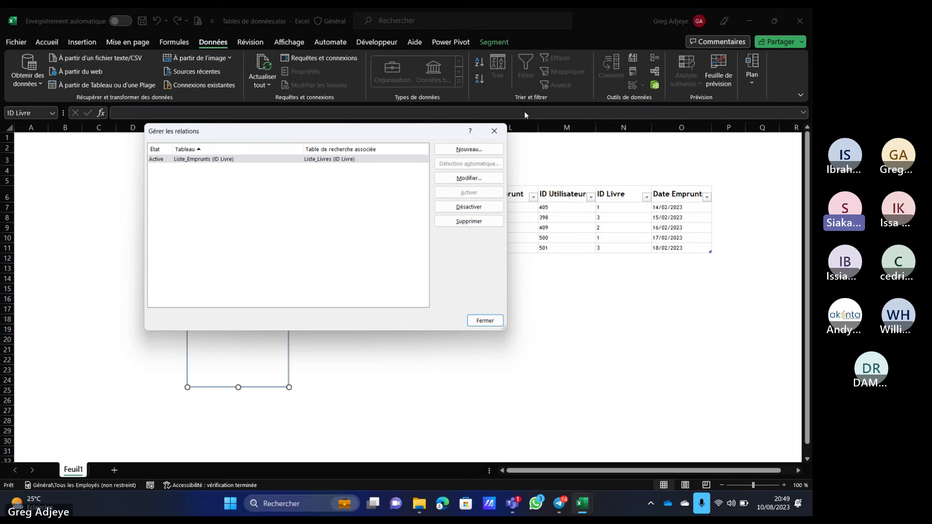
pyautogui.click(494, 131)
pyautogui.click(449, 43)
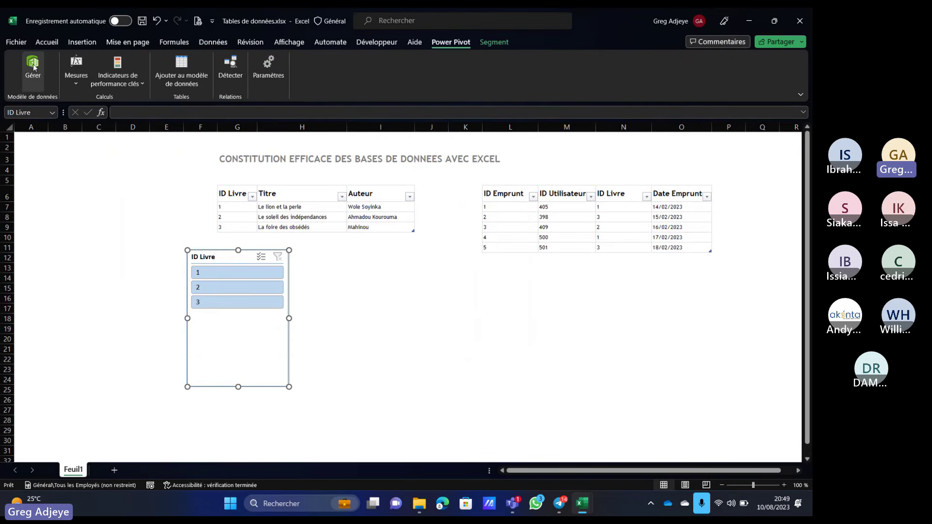
pyautogui.click(31, 70)
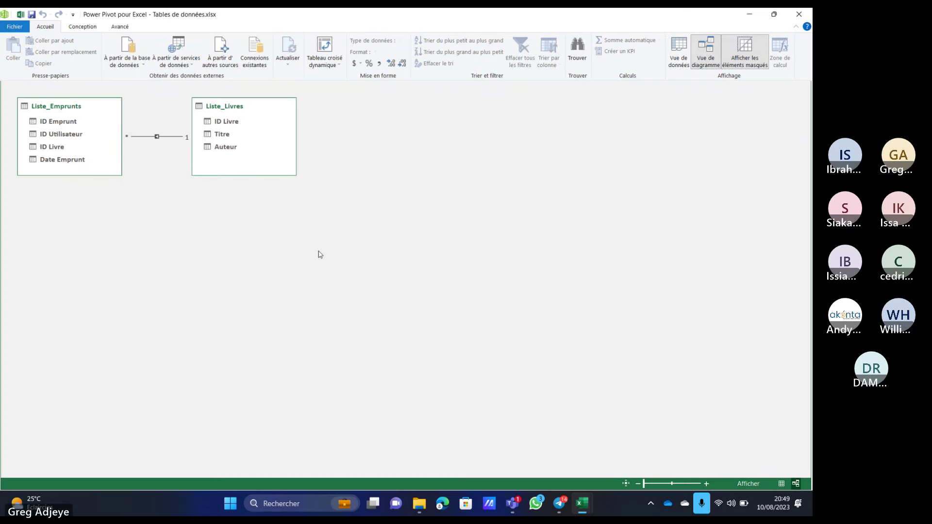
# - Deactivate the relationship between Liste_Emprunts and Liste_Livres, and try to relate their ID Livre columns again in the diagram
pyautogui.rightClick(157, 139)
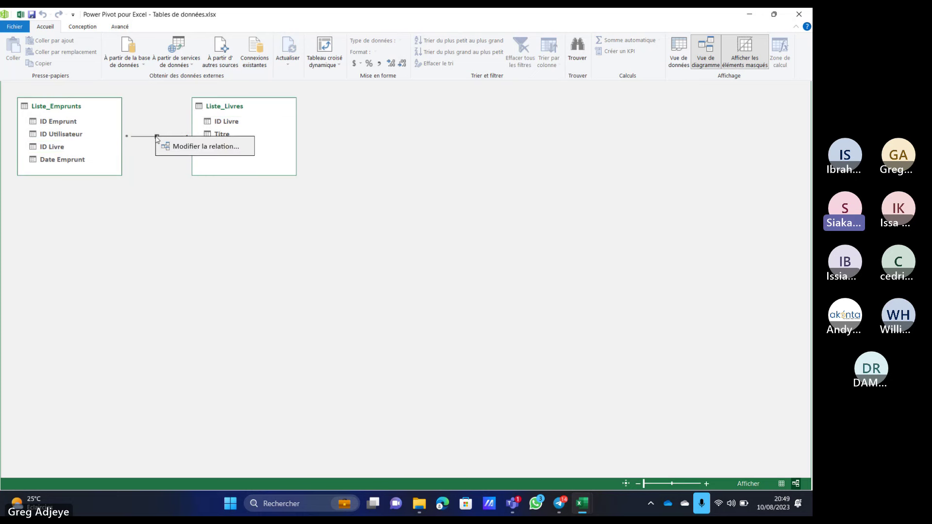
pyautogui.click(185, 151)
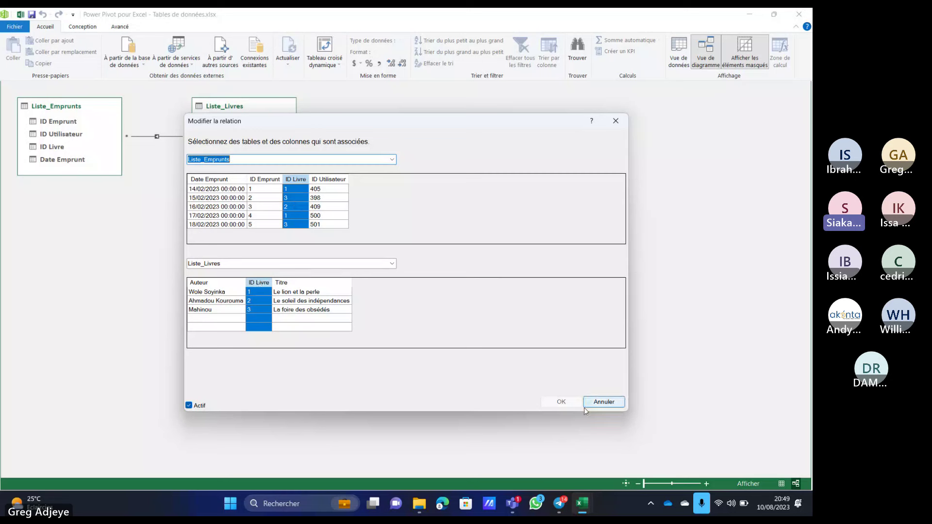
pyautogui.click(392, 161)
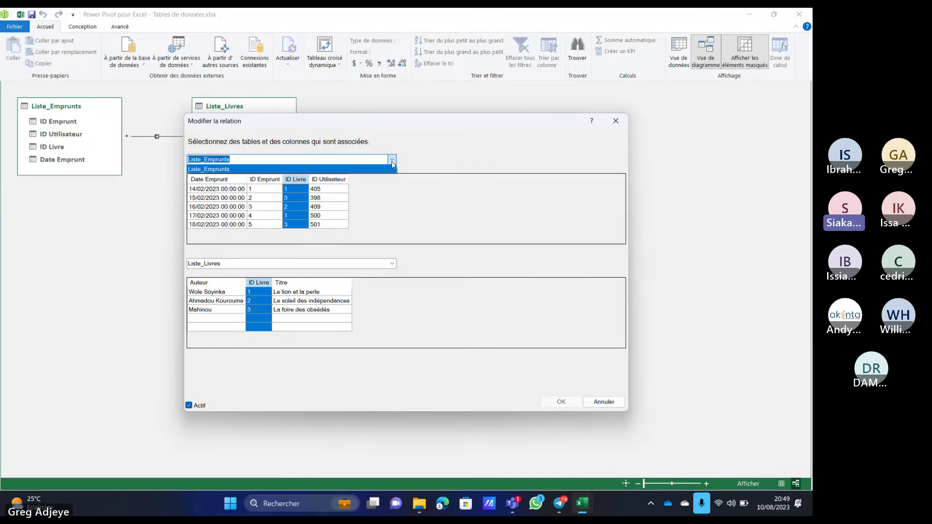
pyautogui.press('BackSpace')
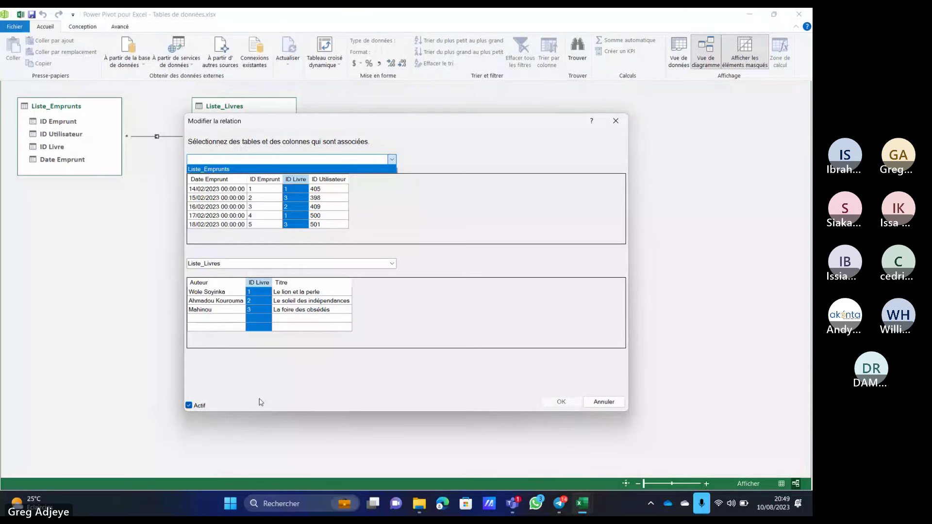
pyautogui.press('Return')
pyautogui.click(189, 405)
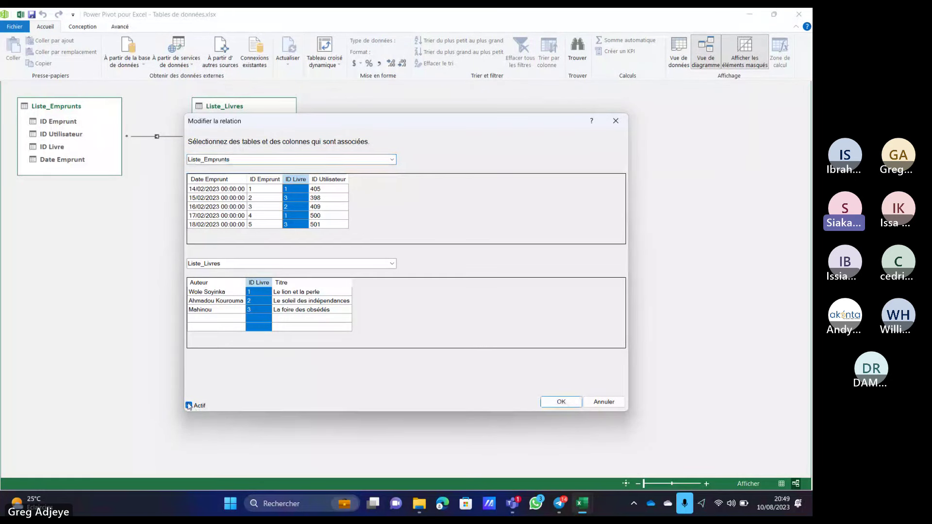
pyautogui.click(560, 402)
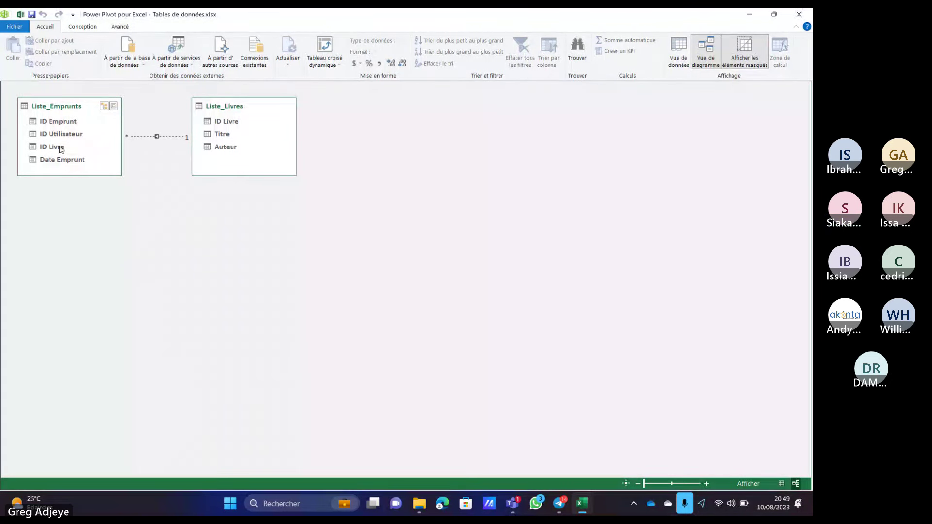
pyautogui.moveTo(61, 148); pyautogui.dragTo(208, 122)
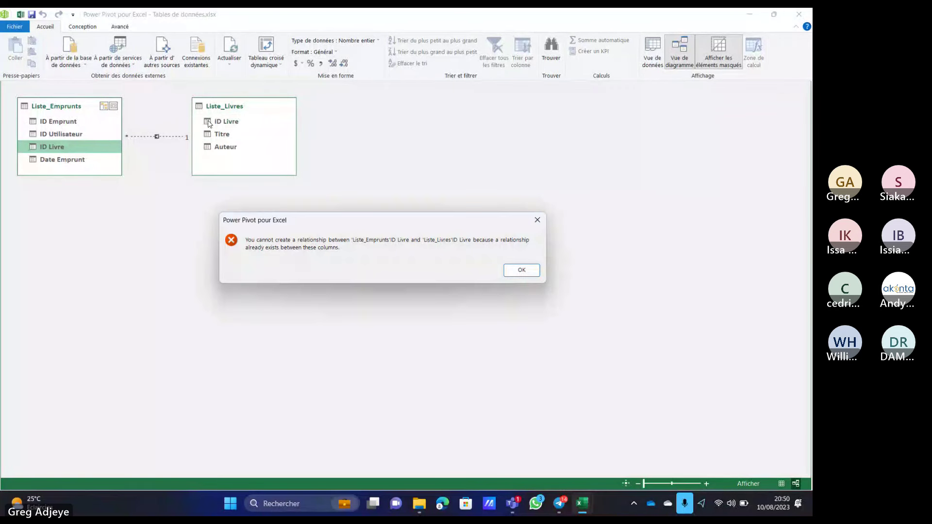
pyautogui.click(518, 269)
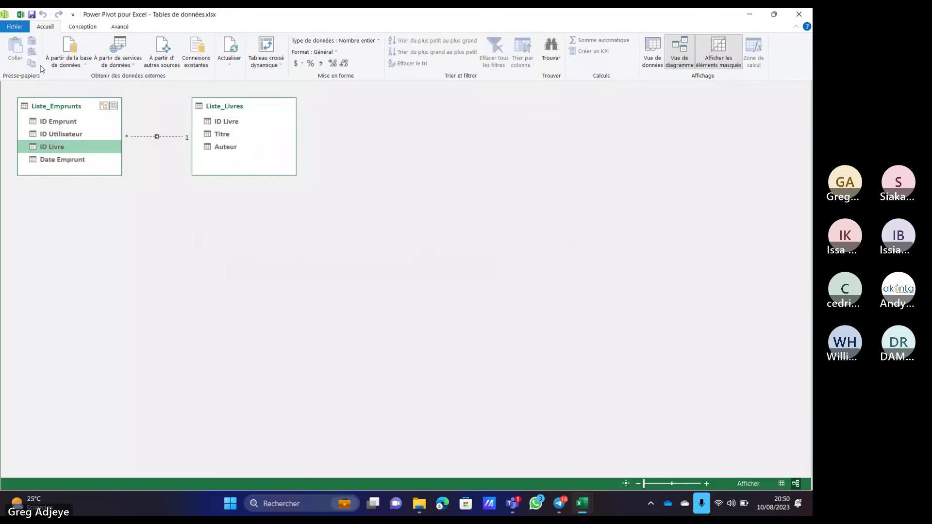
# - Delete the inactive relationship between Liste_Emprunts and Liste_Livres from the data model's list of relationships
pyautogui.click(83, 27)
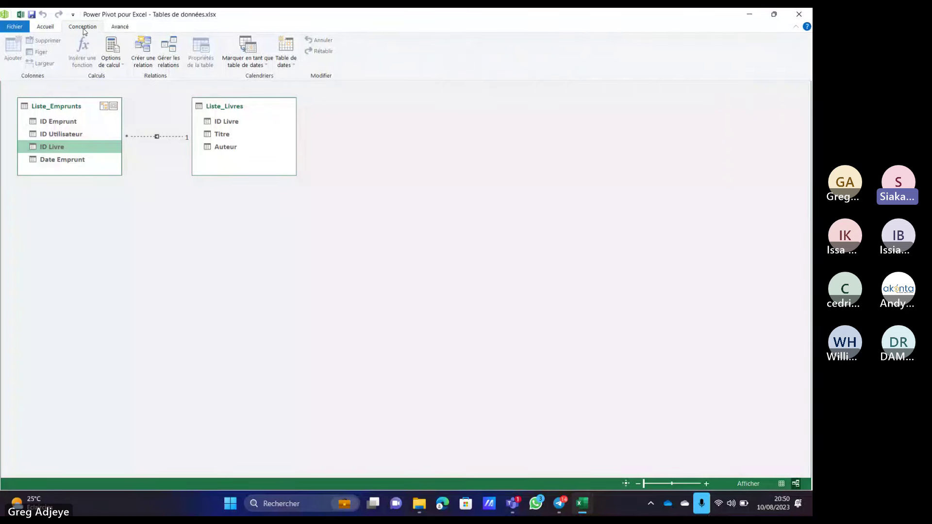
pyautogui.click(169, 52)
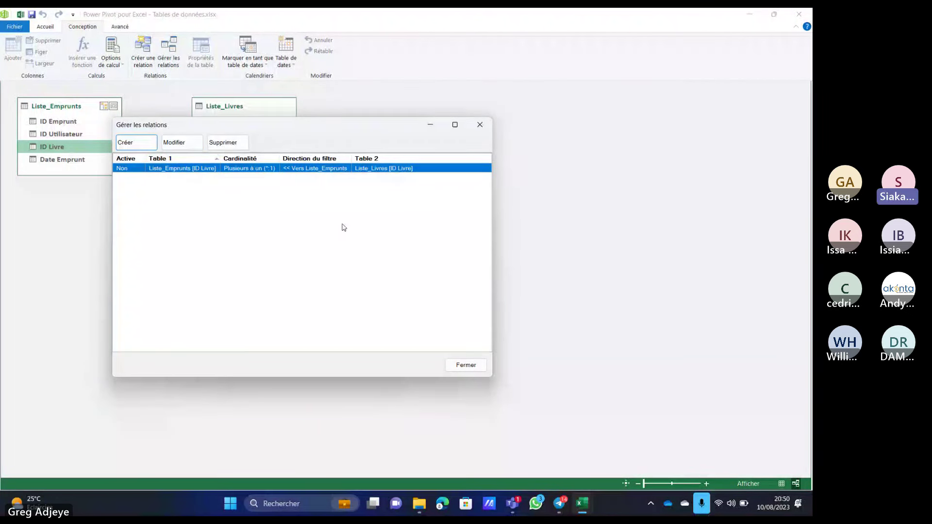
pyautogui.click(226, 145)
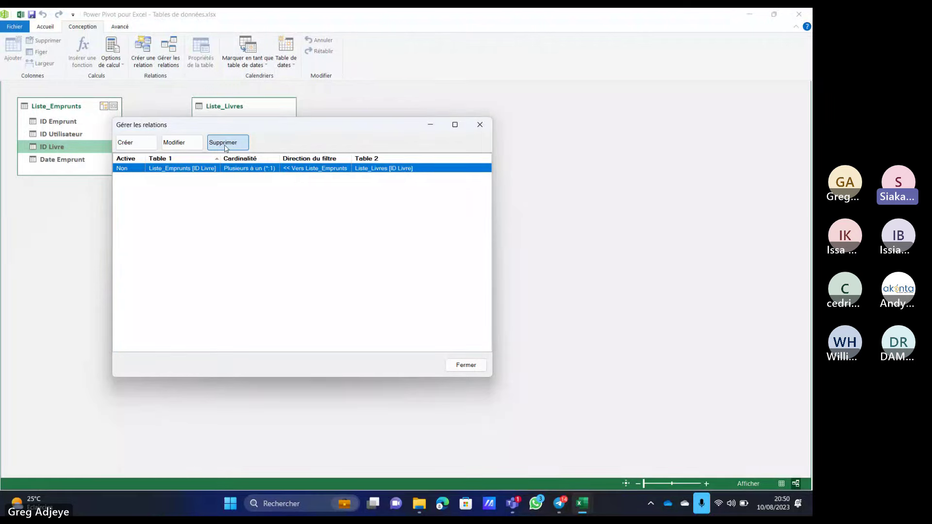
pyautogui.click(286, 273)
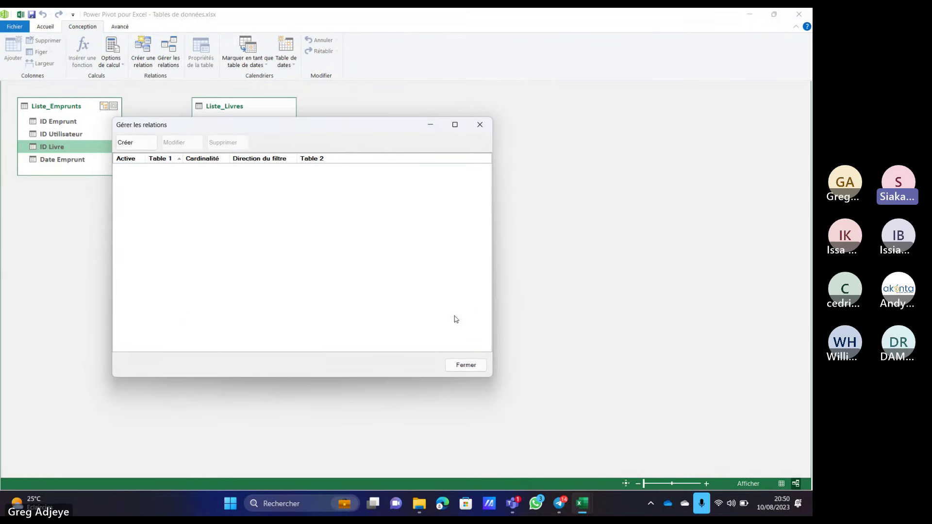
pyautogui.click(480, 125)
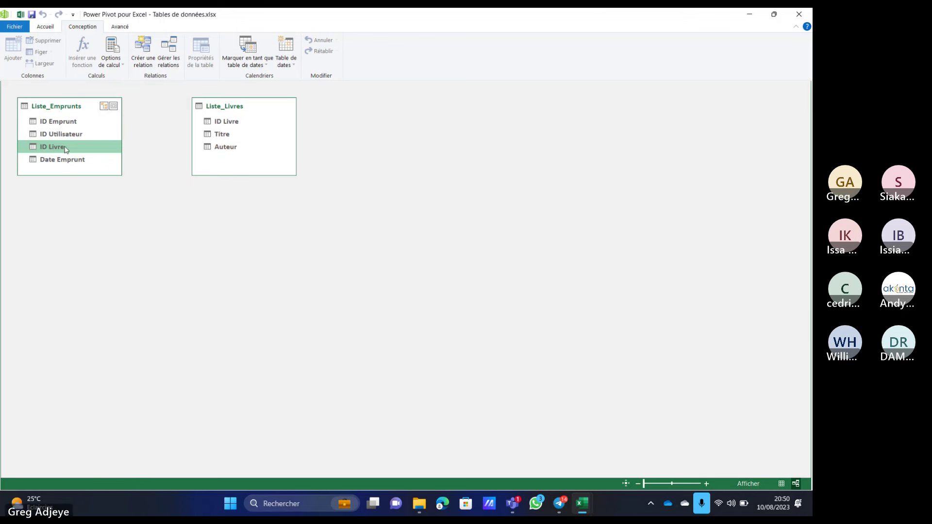
# - Relate ID Livre of Liste_Emprunts to ID Livre of Liste_Livres in the diagram, and refresh all data back in the Excel workbook
pyautogui.moveTo(71, 146); pyautogui.dragTo(207, 121)
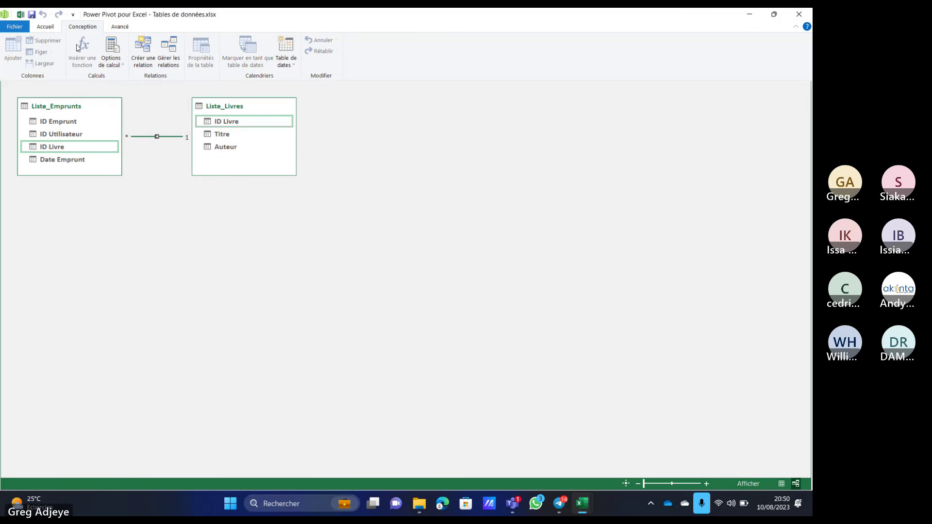
pyautogui.click(799, 14)
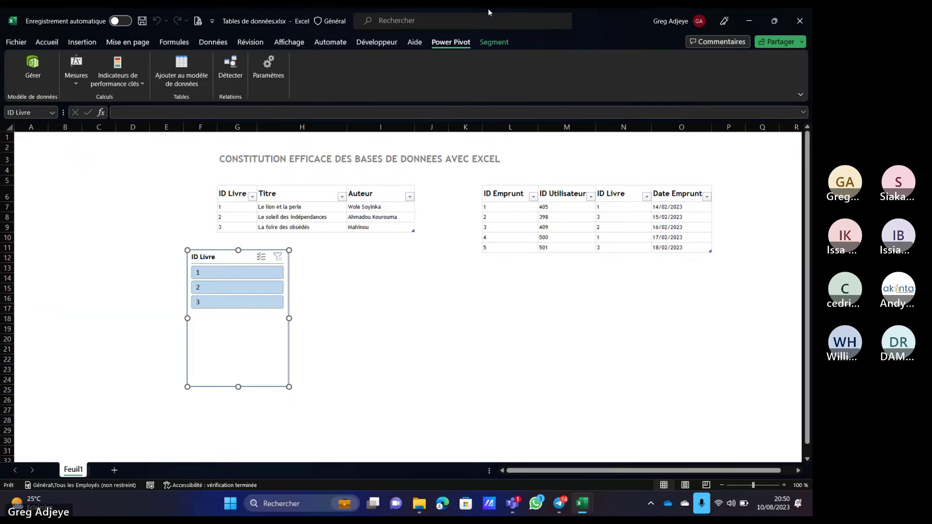
pyautogui.click(44, 45)
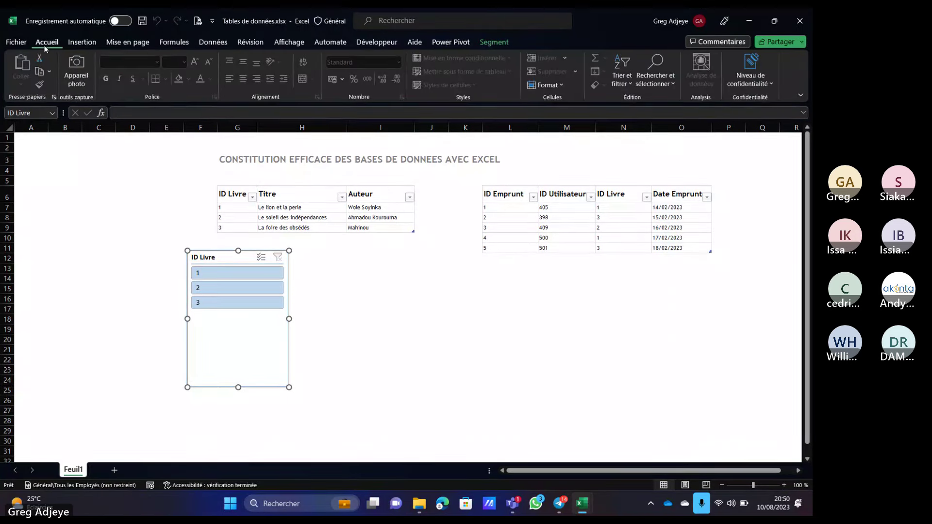
pyautogui.click(212, 42)
pyautogui.click(263, 72)
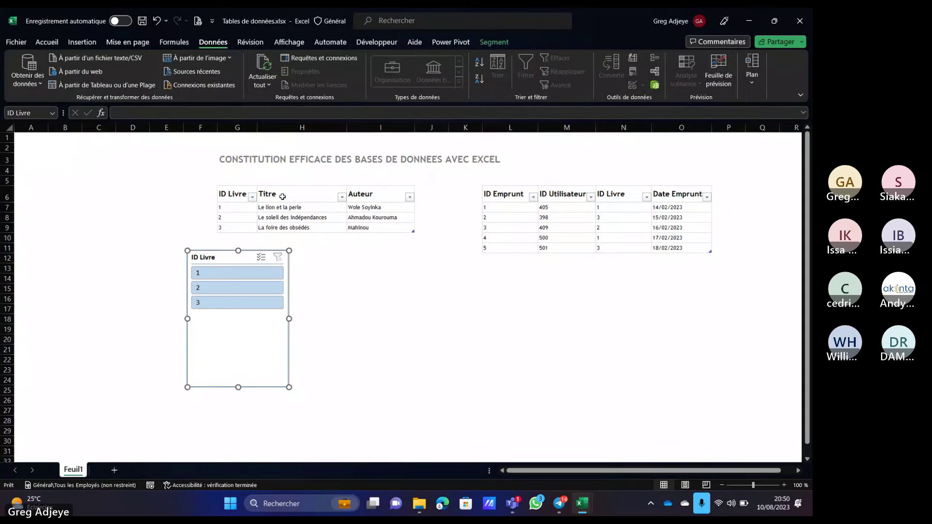
# - Test the slicer on ID Livre 1, 2 and 3 in turn, clearing the filter after each one, and deselect the slicer
pyautogui.click(207, 274)
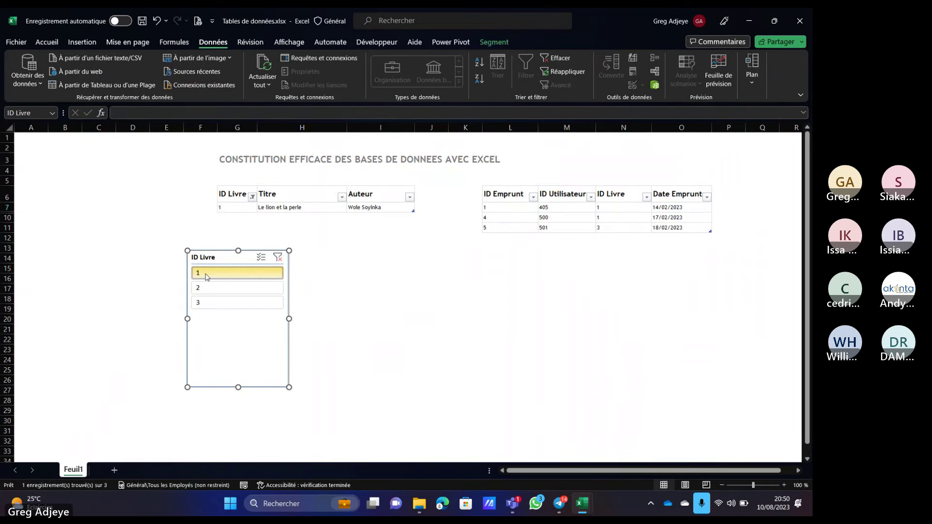
pyautogui.click(277, 258)
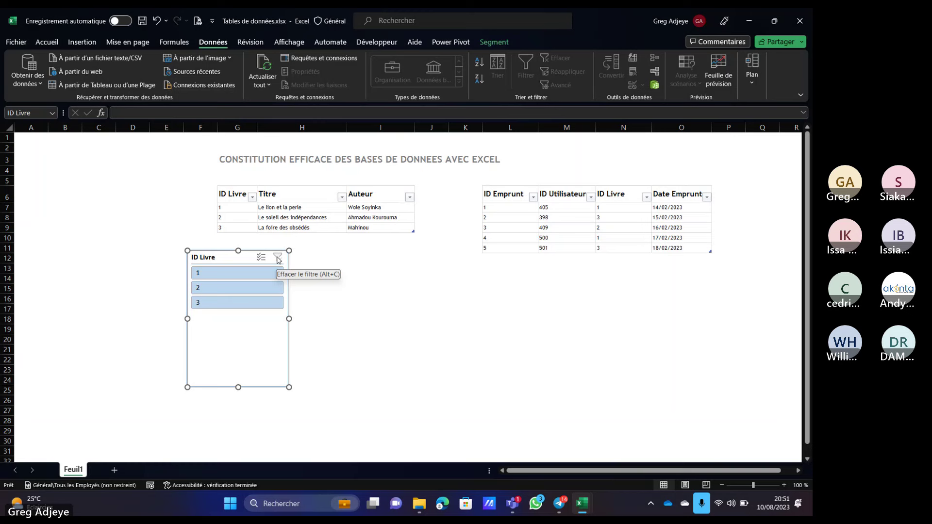
pyautogui.click(232, 293)
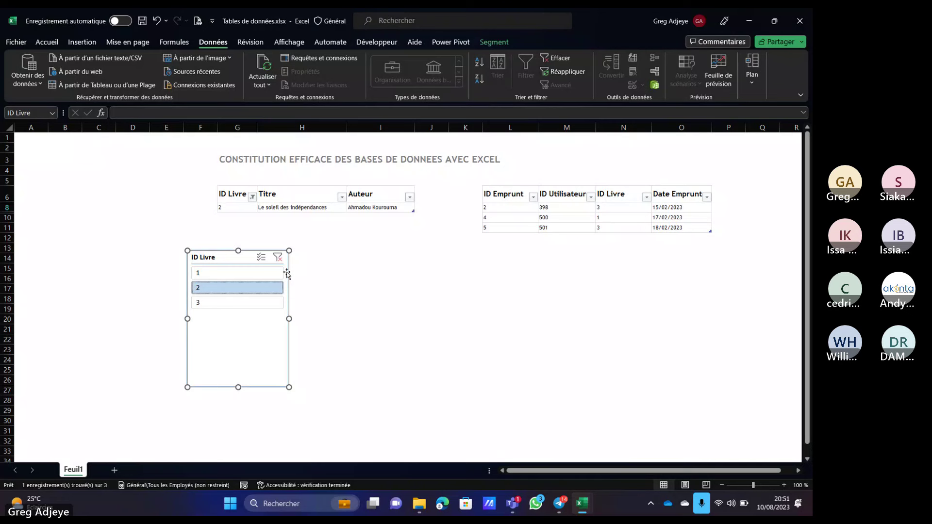
pyautogui.click(278, 258)
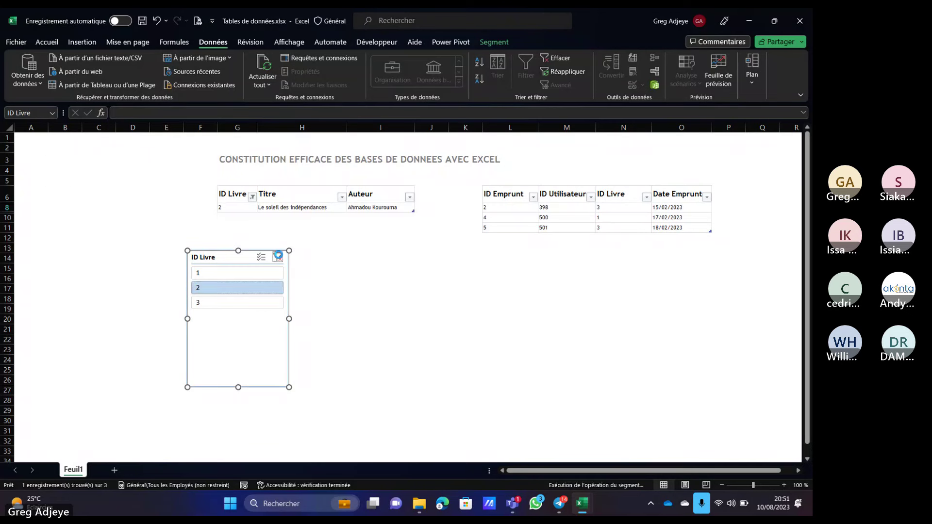
pyautogui.click(238, 304)
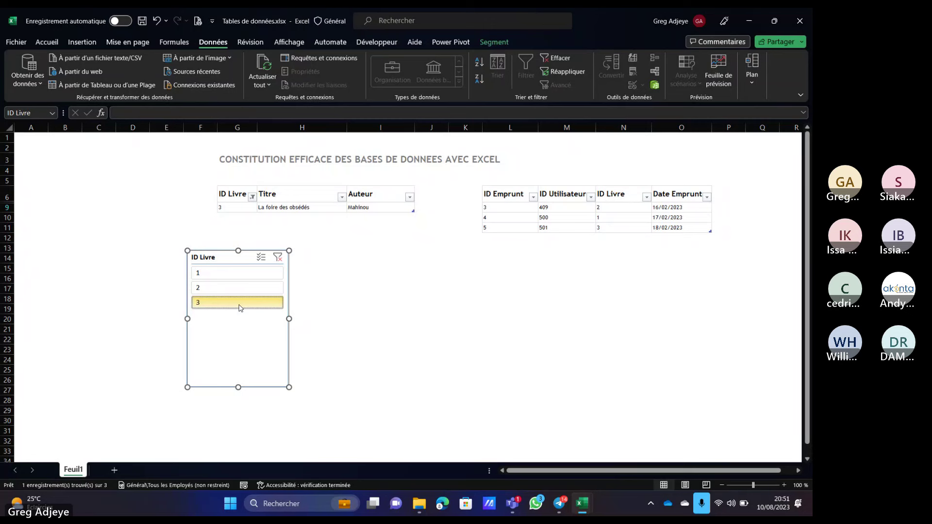
pyautogui.click(278, 258)
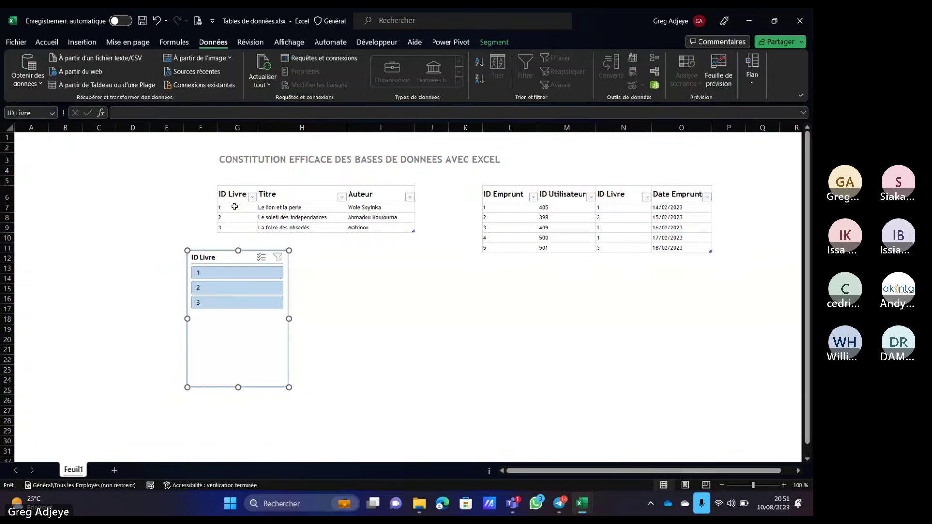
pyautogui.click(302, 268)
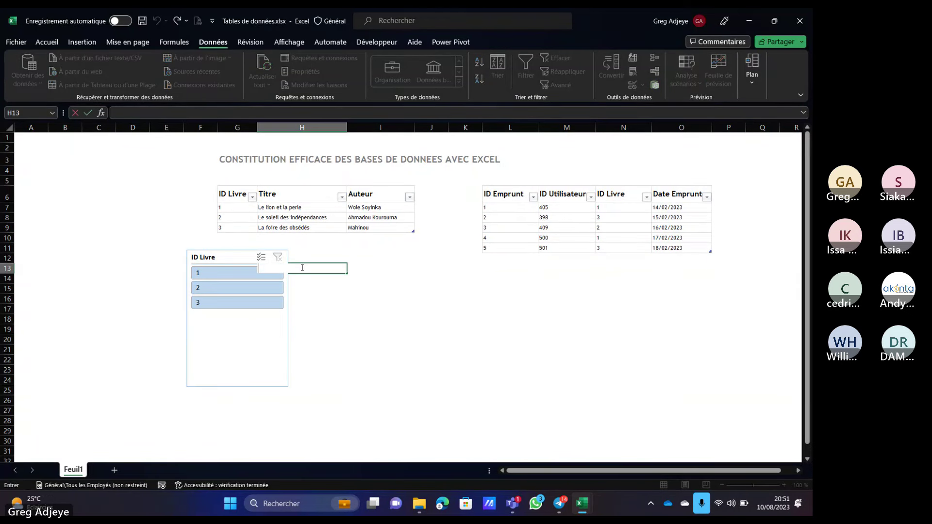
pyautogui.click(357, 301)
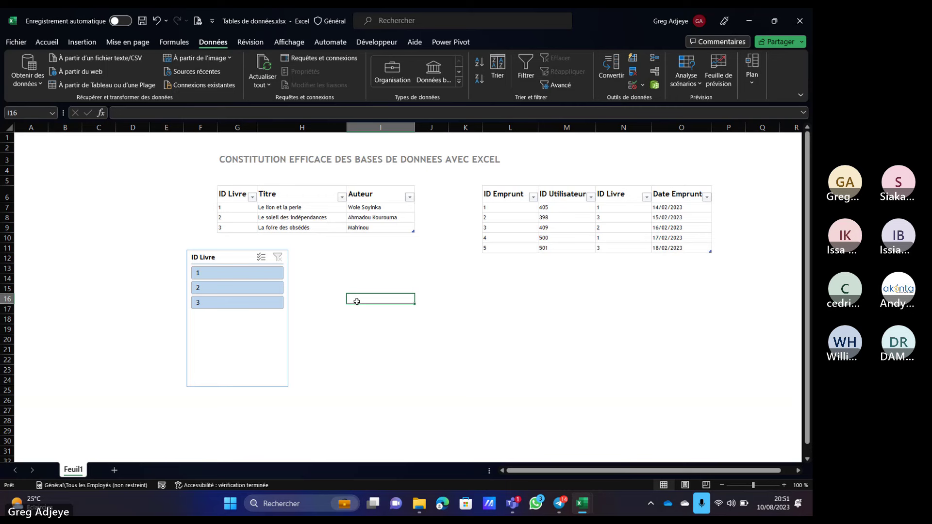
# - Minimise all open windows to reach the desktop, declining to keep the missing CTS mail.txt file in Notepad++
pyautogui.click(752, 19)
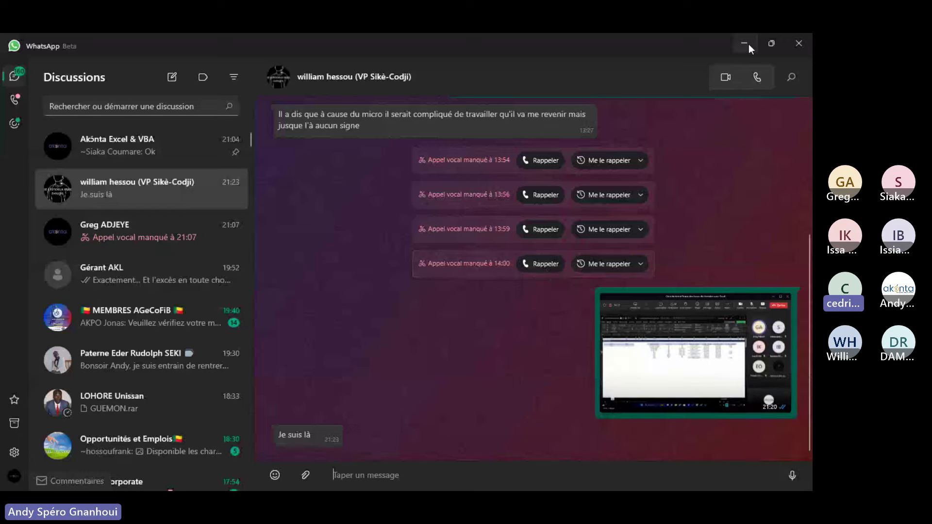
pyautogui.click(749, 45)
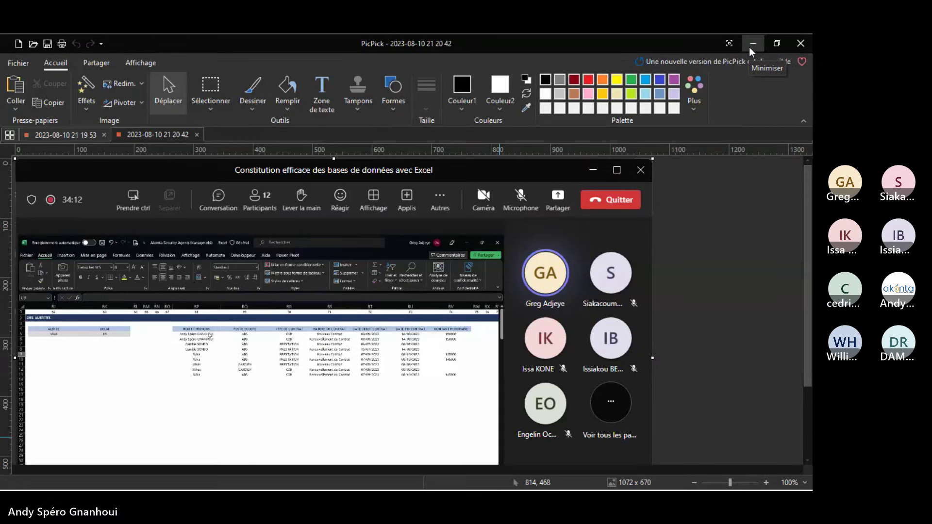
pyautogui.click(756, 44)
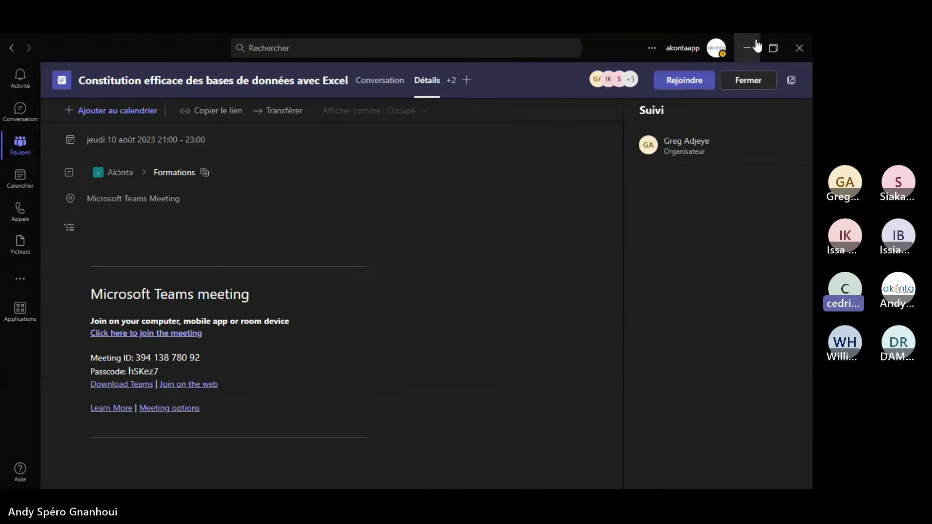
pyautogui.click(754, 41)
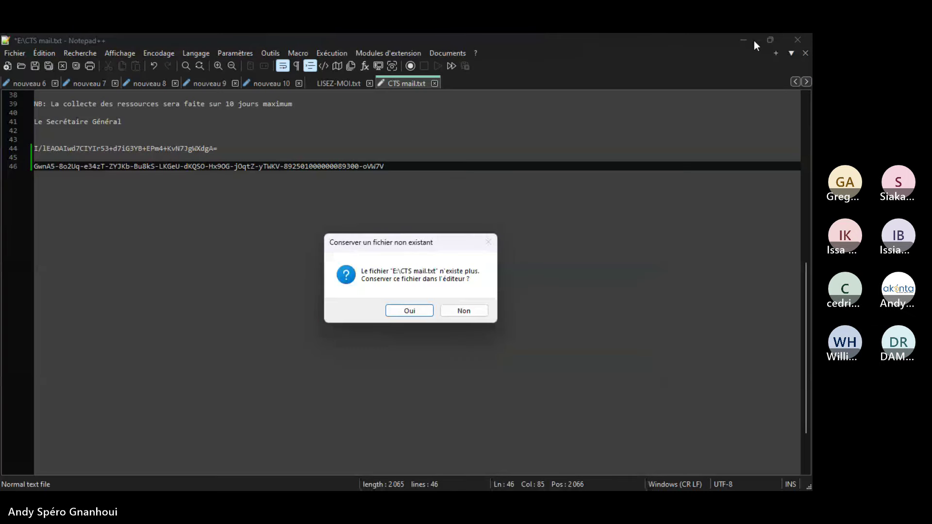
pyautogui.click(465, 310)
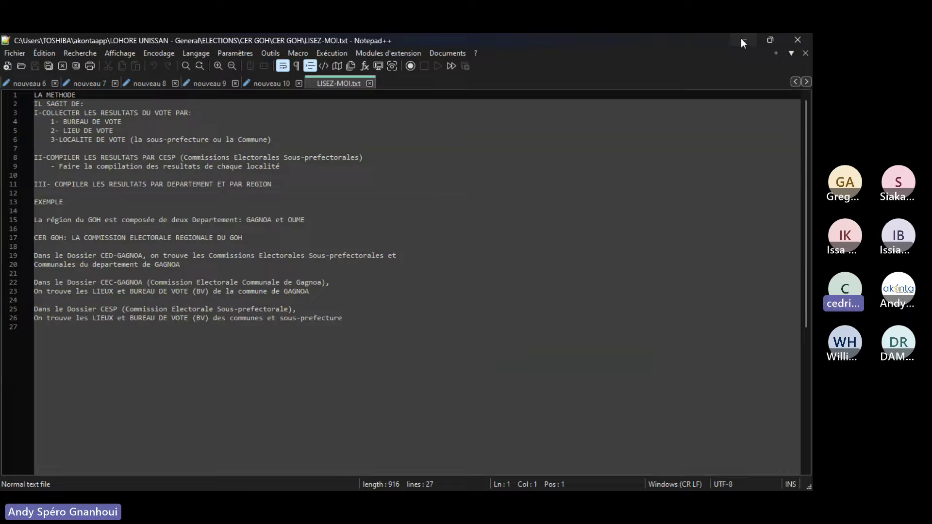
pyautogui.click(743, 41)
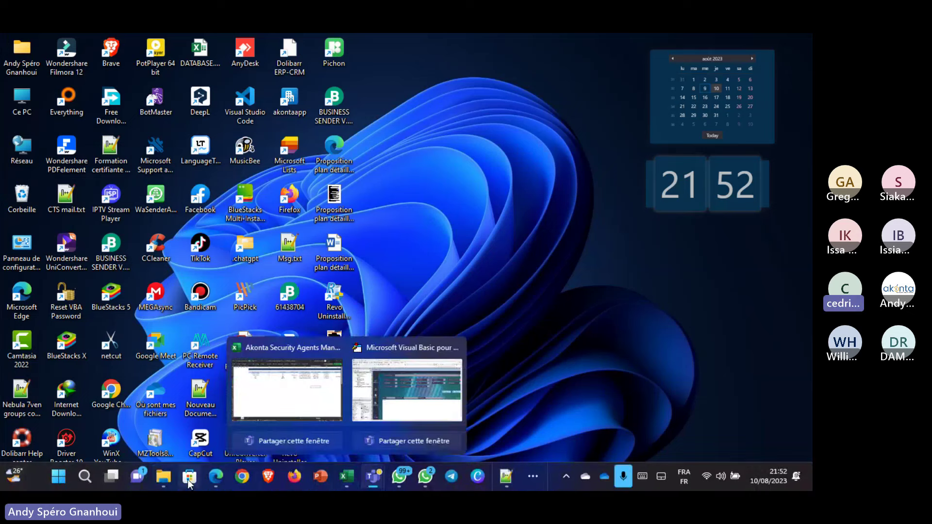
# - Switch to the House Gest Essai window in File Explorer and open the Logiciel AKONTA folder on the Roanfury (I:) drive
pyautogui.moveTo(170, 479)
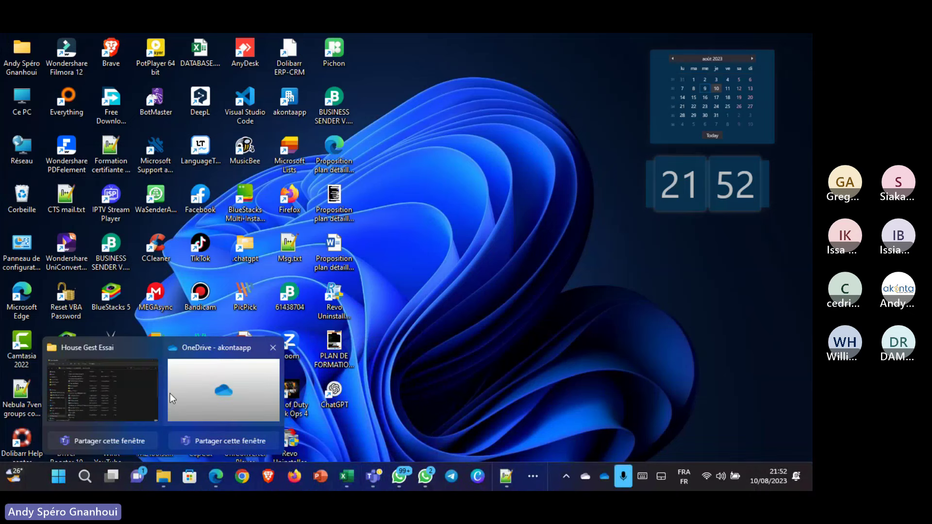
pyautogui.click(100, 384)
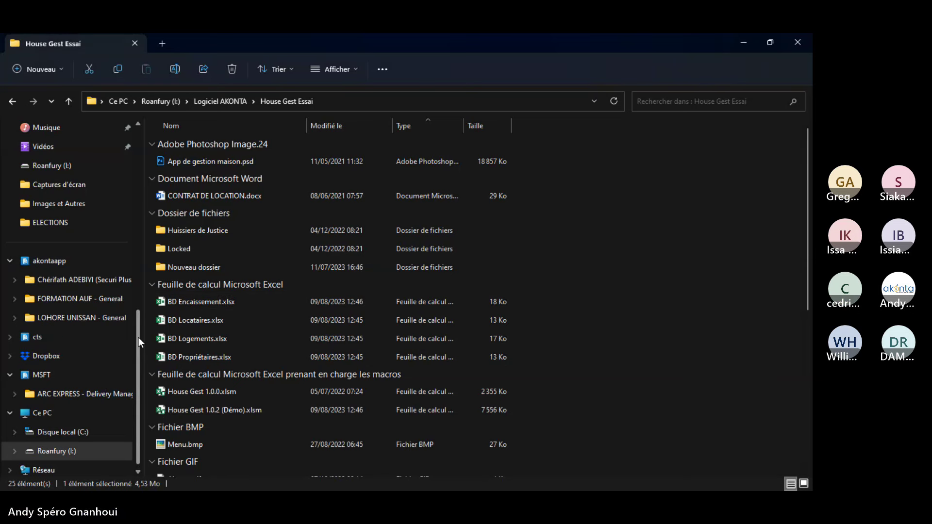
pyautogui.scroll(1, 140, 325)
pyautogui.scroll(-2, 141, 340)
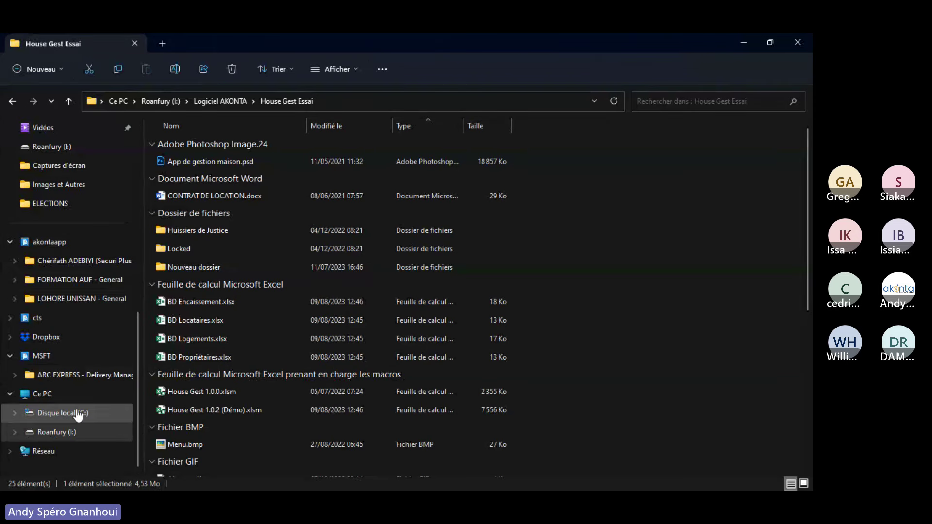
pyautogui.click(72, 432)
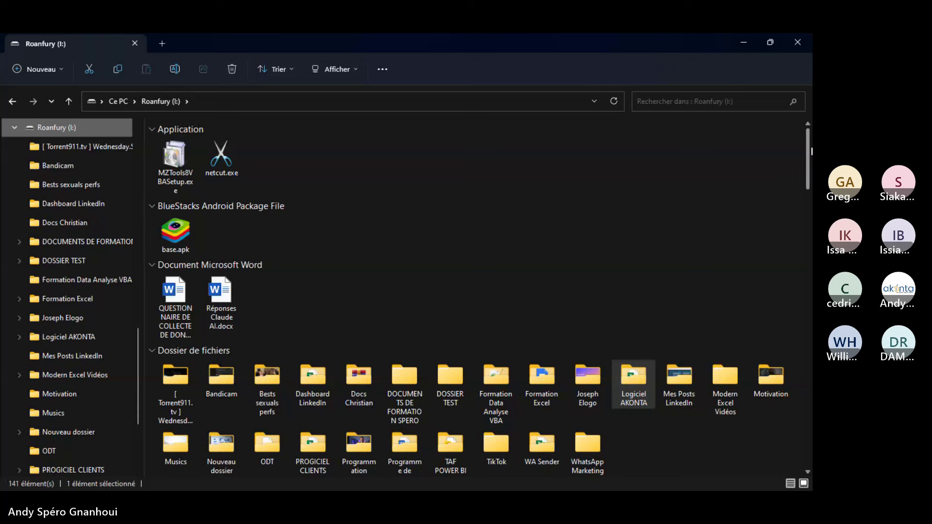
pyautogui.scroll(-3, 808, 187)
pyautogui.scroll(1, 807, 183)
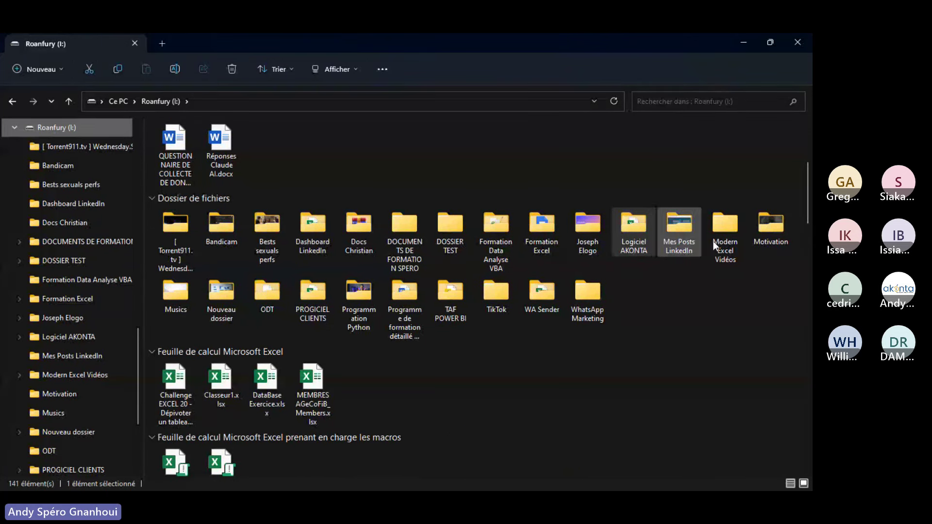
pyautogui.doubleClick(634, 238)
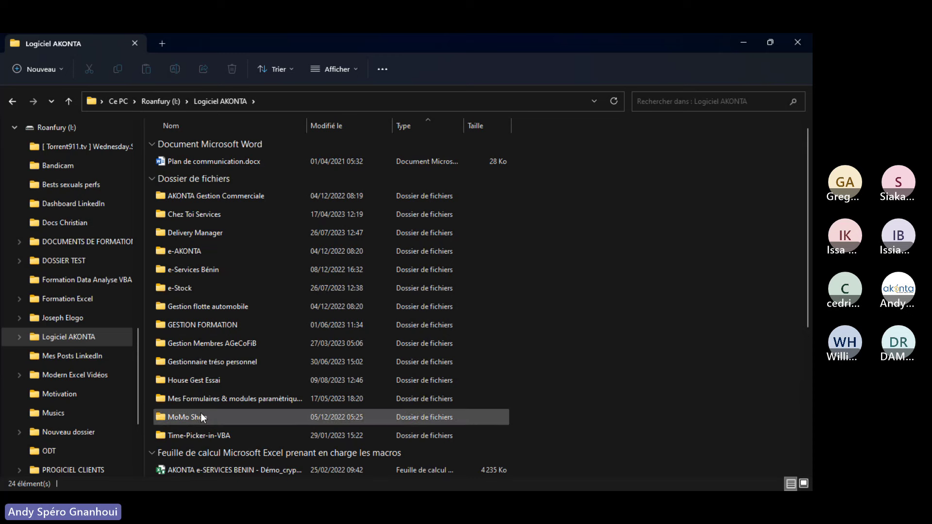
# - Open the Delivery Manager folder and select the Export BD Livraison.xlsx workbook
pyautogui.doubleClick(193, 227)
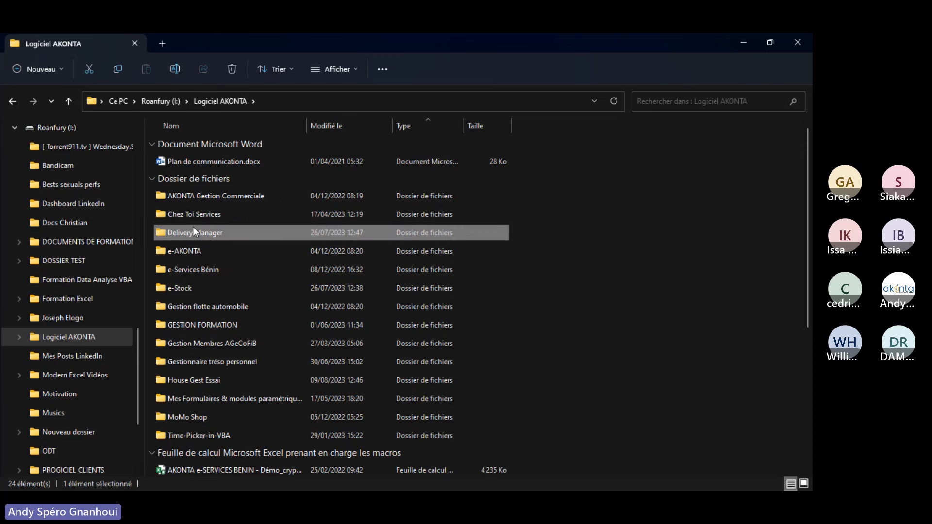
pyautogui.click(12, 101)
pyautogui.doubleClick(207, 229)
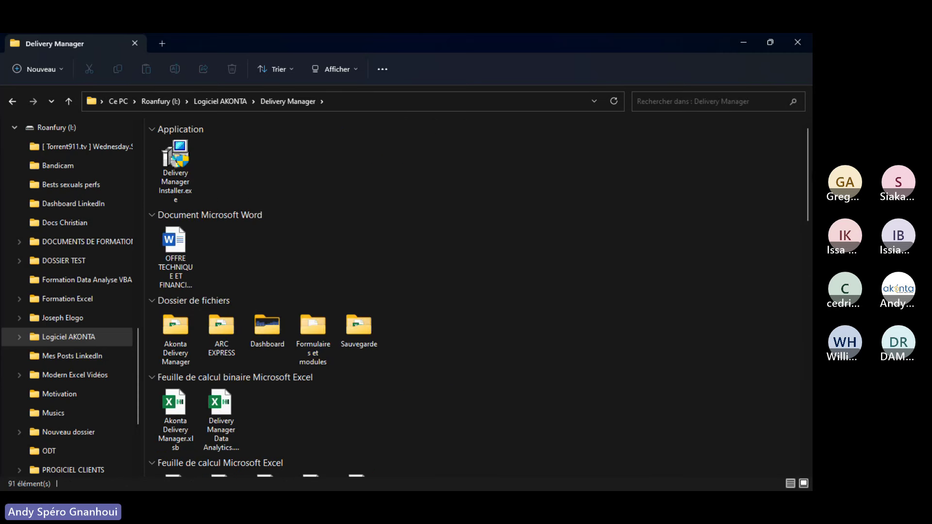
pyautogui.scroll(-3, 810, 209)
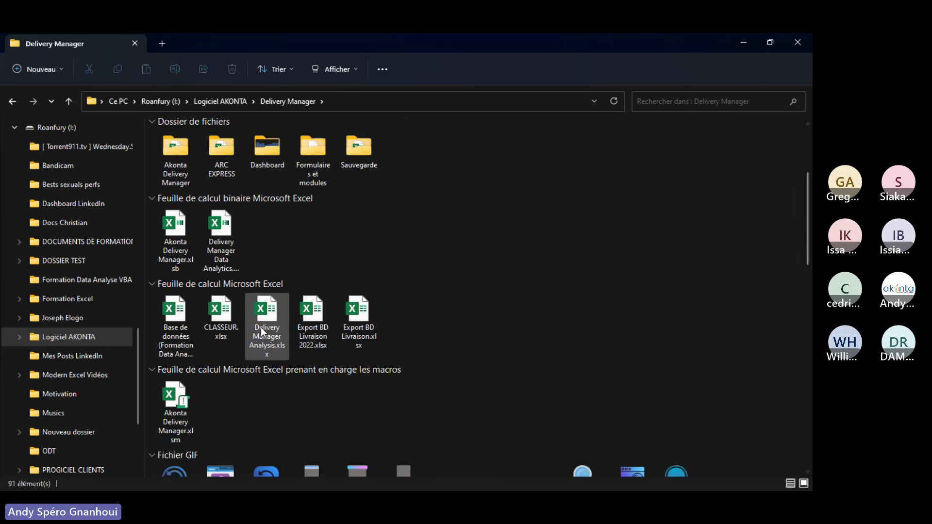
pyautogui.click(361, 321)
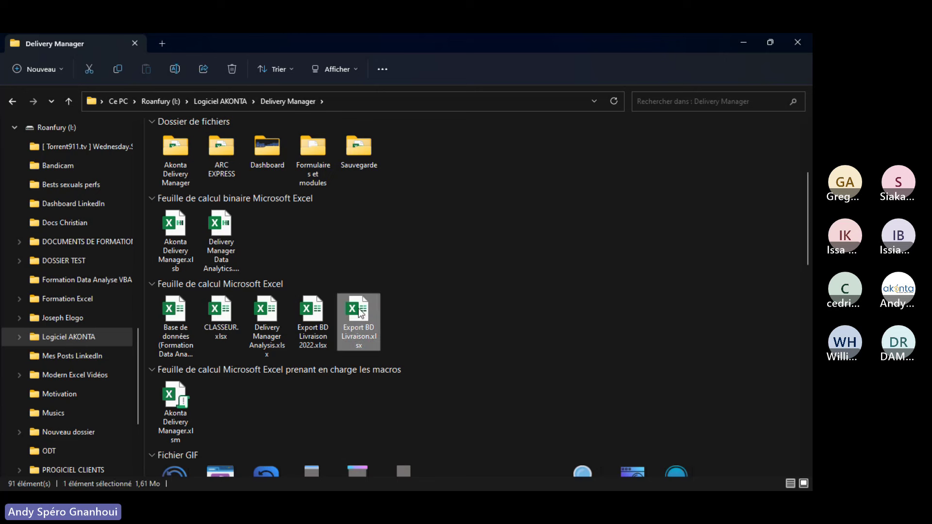
# - Open the workbook Export BD Livraison.xlsx and enable editing on it
pyautogui.click(461, 330)
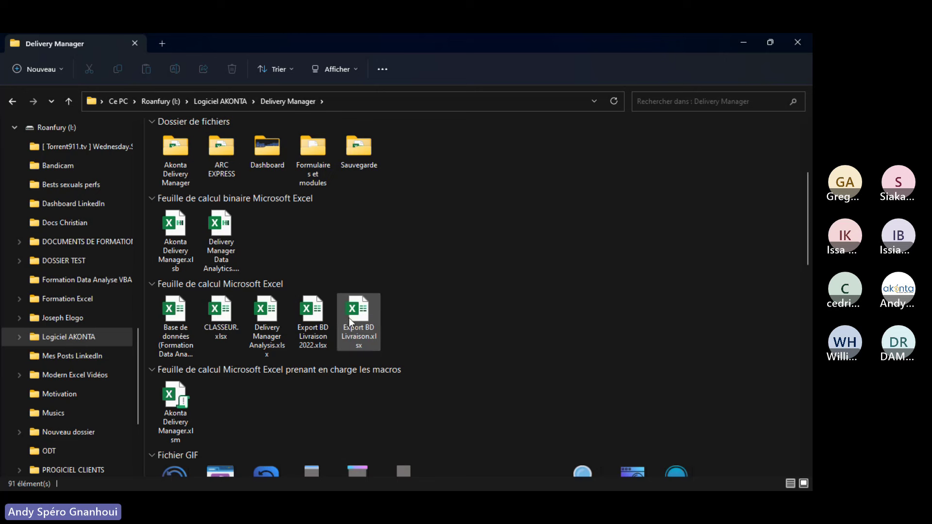
pyautogui.click(354, 316)
pyautogui.doubleClick(355, 318)
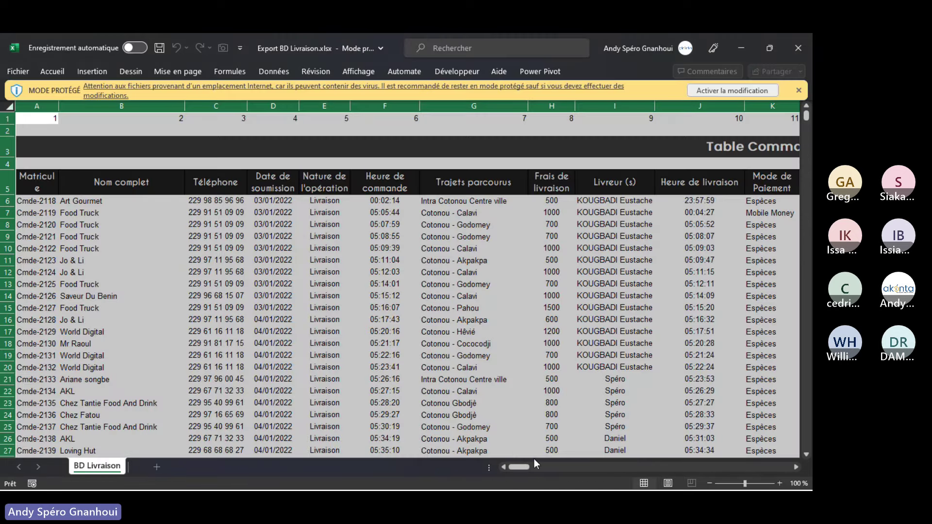
pyautogui.moveTo(534, 466); pyautogui.dragTo(613, 466)
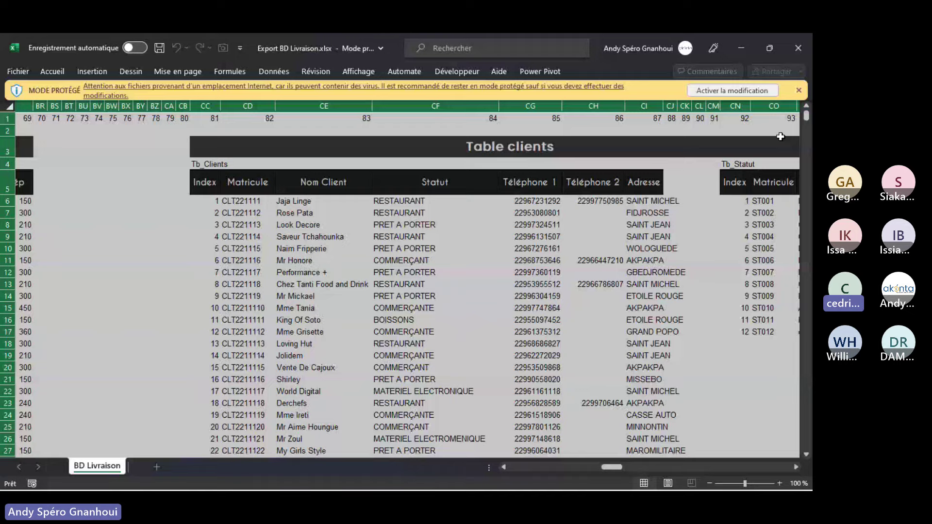
pyautogui.click(743, 91)
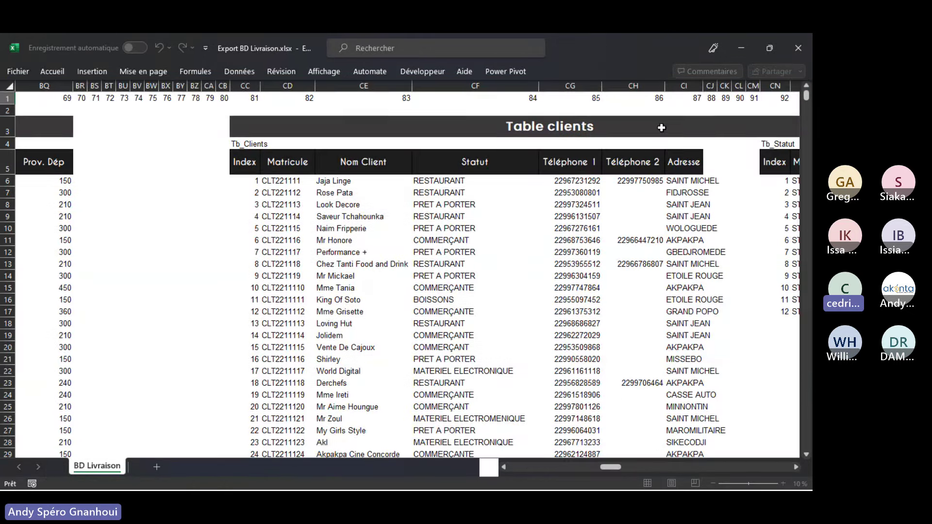
pyautogui.click(342, 92)
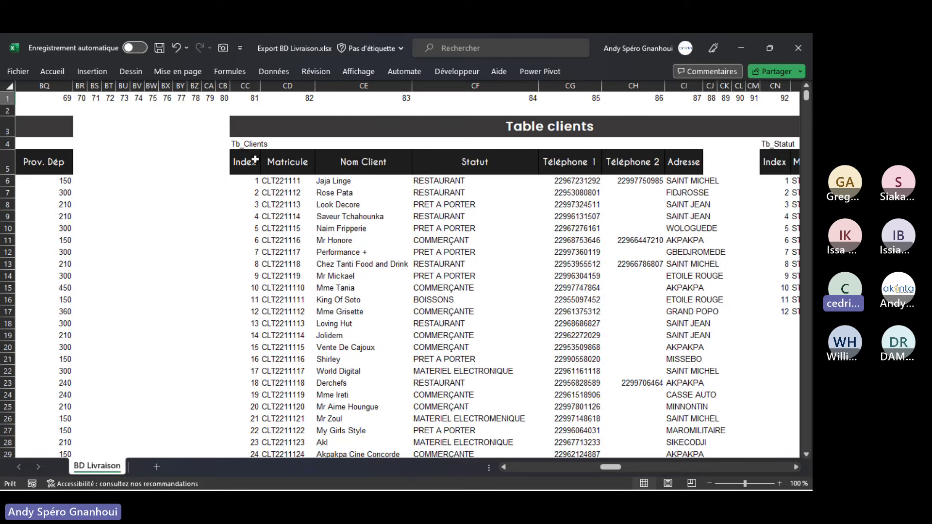
# - Examine the extent and columns of the clients table and the Commandes | Opérations table on the BD Livraison sheet
pyautogui.moveTo(255, 160); pyautogui.dragTo(683, 432)
pyautogui.moveTo(806, 102); pyautogui.dragTo(806, 78)
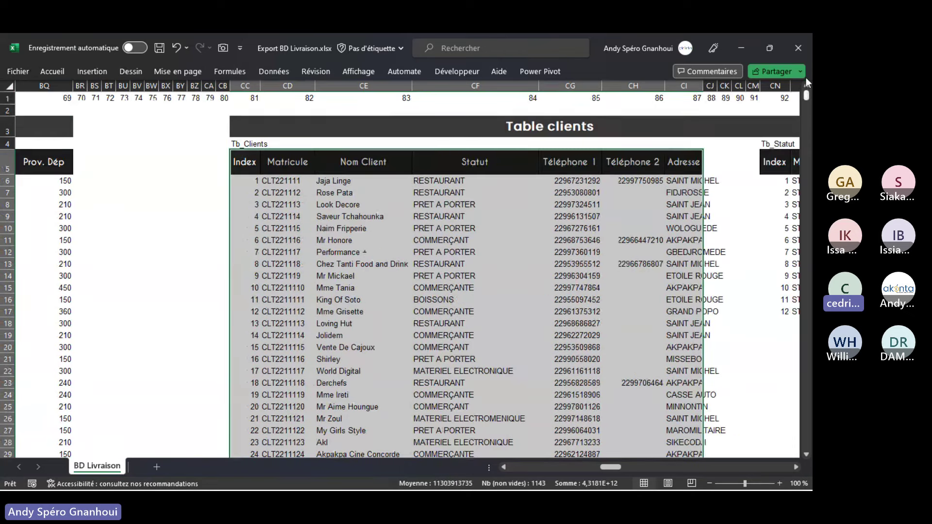
pyautogui.moveTo(619, 468); pyautogui.dragTo(527, 468)
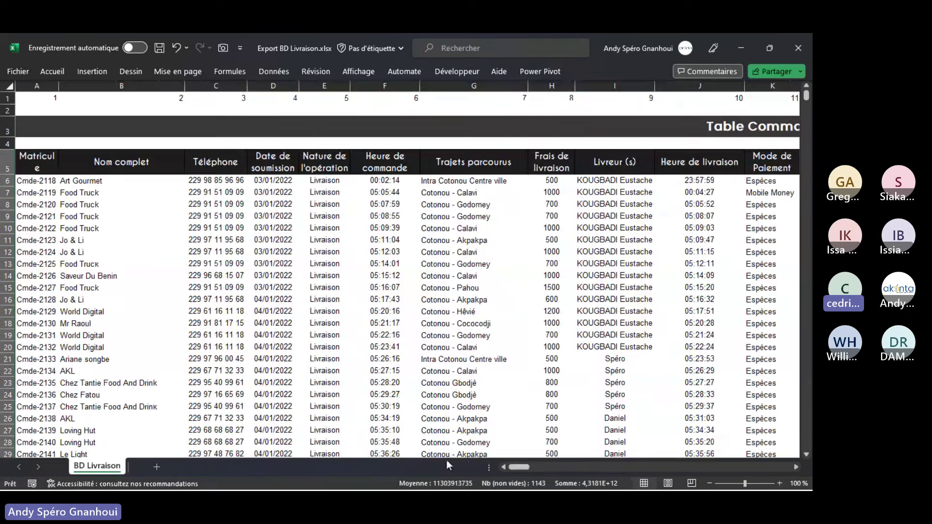
pyautogui.click(35, 156)
pyautogui.moveTo(35, 156); pyautogui.dragTo(599, 238)
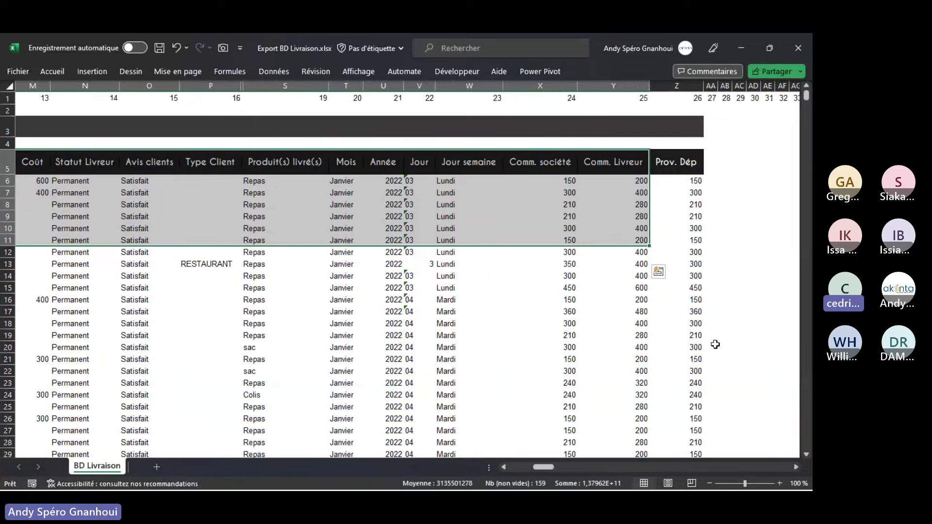
pyautogui.moveTo(546, 470); pyautogui.dragTo(608, 462)
pyautogui.moveTo(251, 161); pyautogui.dragTo(690, 432)
pyautogui.moveTo(607, 463); pyautogui.dragTo(507, 469)
pyautogui.moveTo(50, 166); pyautogui.dragTo(682, 258)
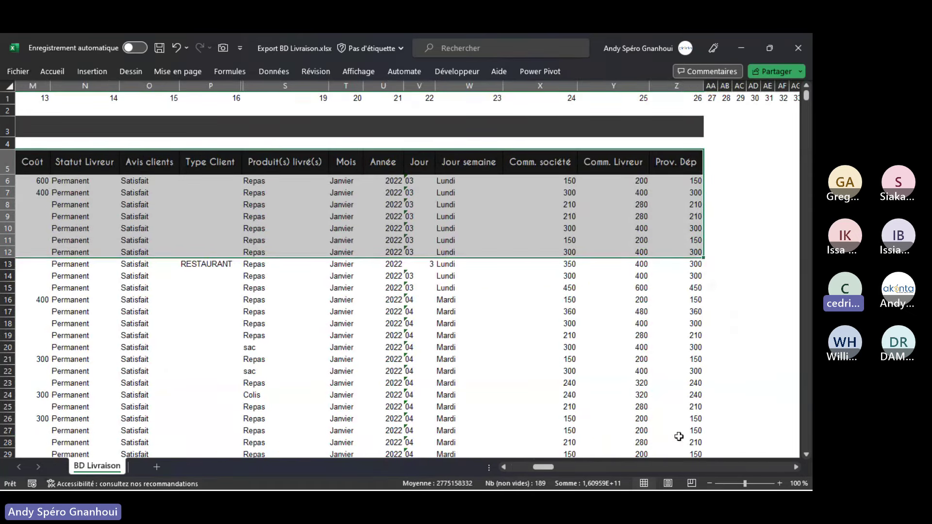
pyautogui.moveTo(543, 469); pyautogui.dragTo(497, 471)
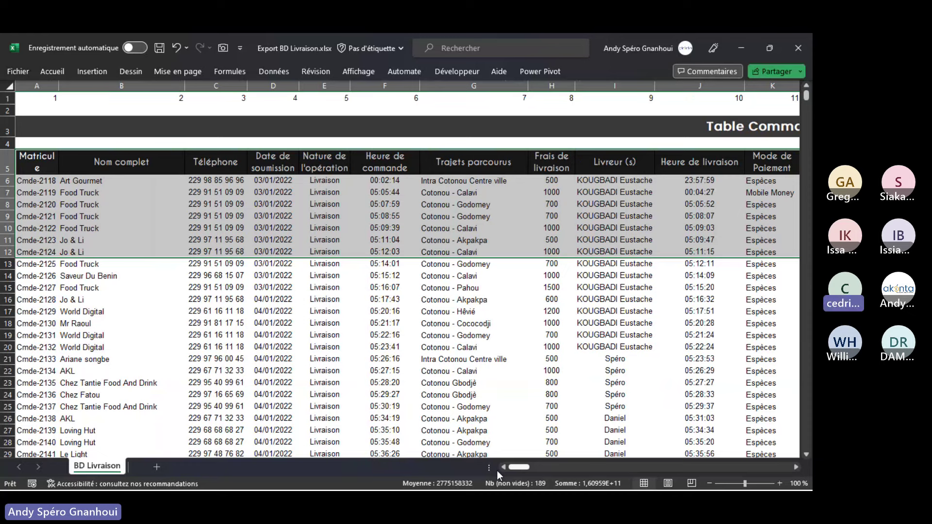
pyautogui.click(549, 348)
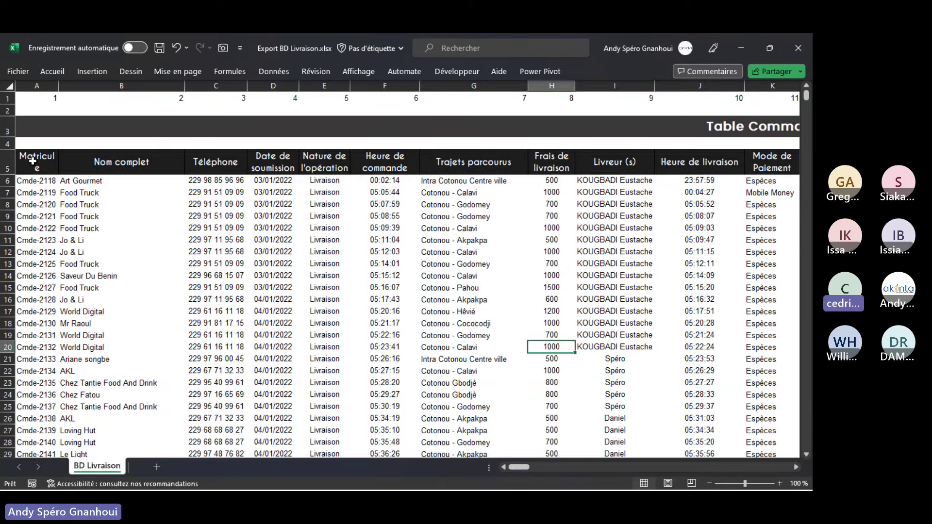
# - Convert the whole Commandes | Opérations range, from the row 5 headers in columns A to Z down to row 7117, into an Excel table
pyautogui.click(29, 163)
pyautogui.hotkey('ctrl', 'shift', 'Right')
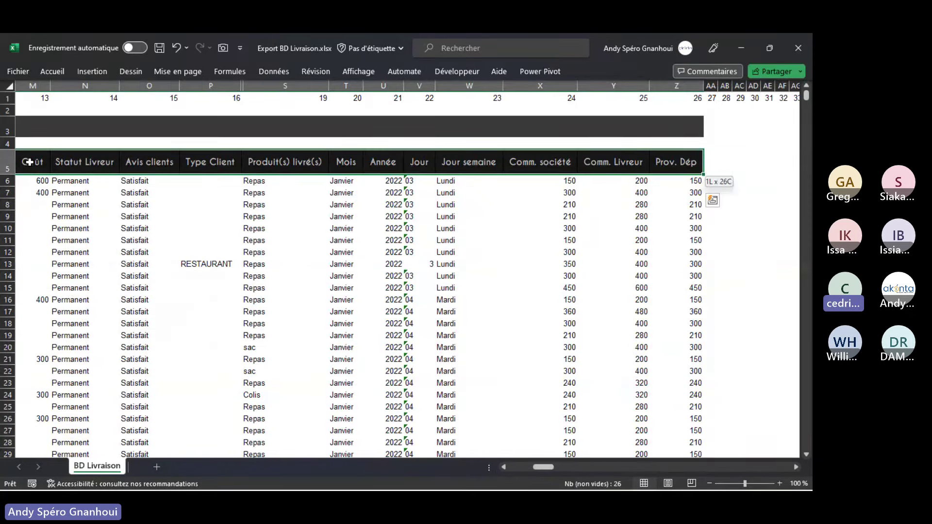
pyautogui.hotkey('ctrl', 'shift', 'Down')
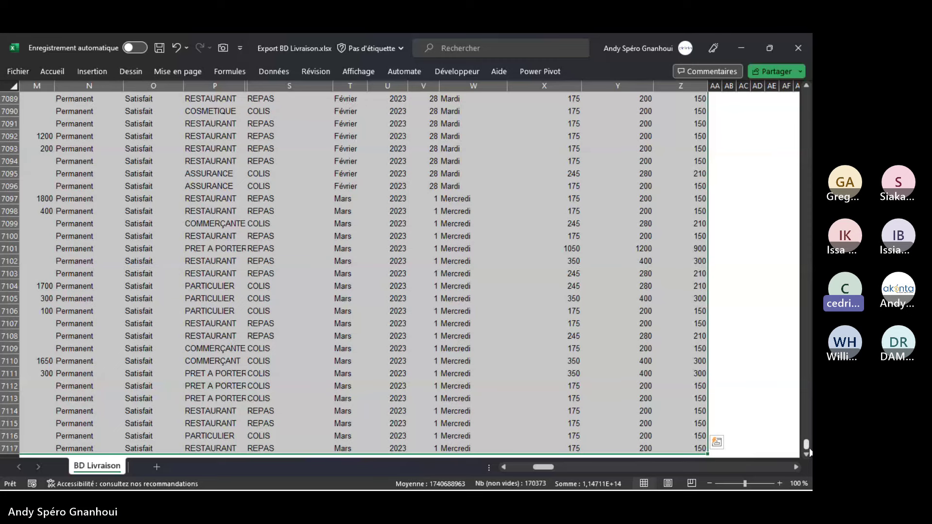
pyautogui.moveTo(807, 444); pyautogui.dragTo(806, 95)
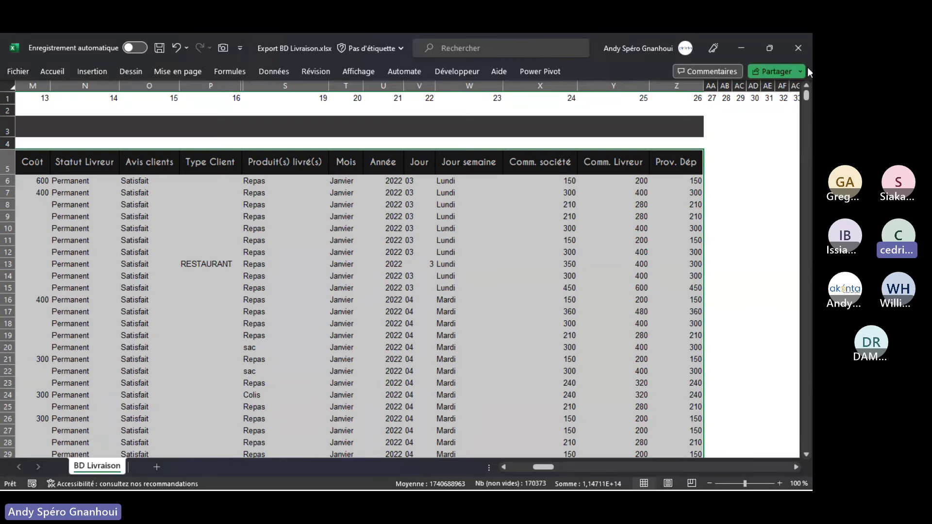
pyautogui.hscroll(-3, 331, 240)
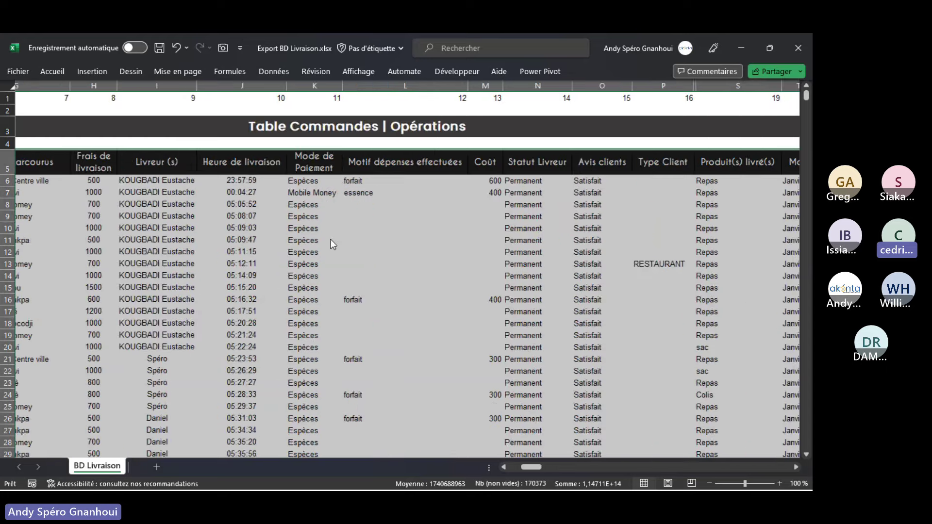
pyautogui.hotkey('ctrl', 't')
pyautogui.click(392, 298)
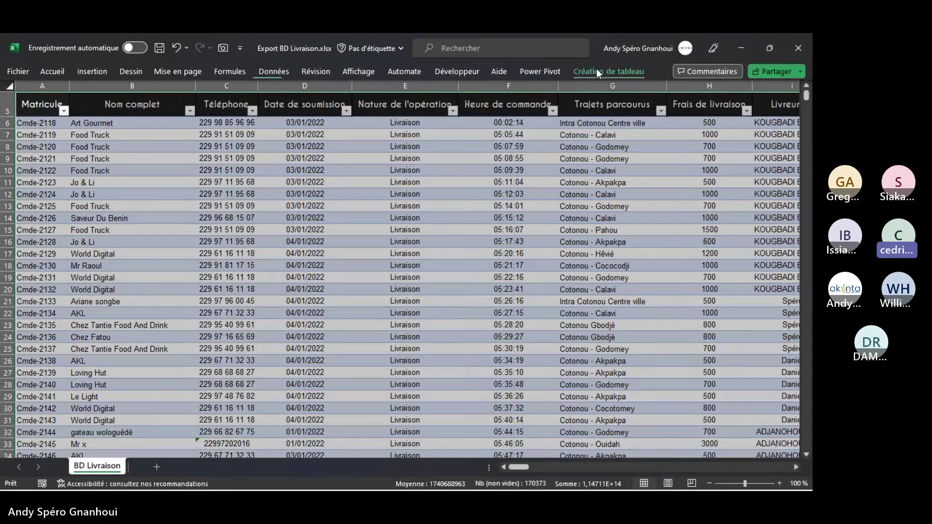
# - Name the new orders table Tb_Livraison
pyautogui.click(596, 69)
pyautogui.click(253, 289)
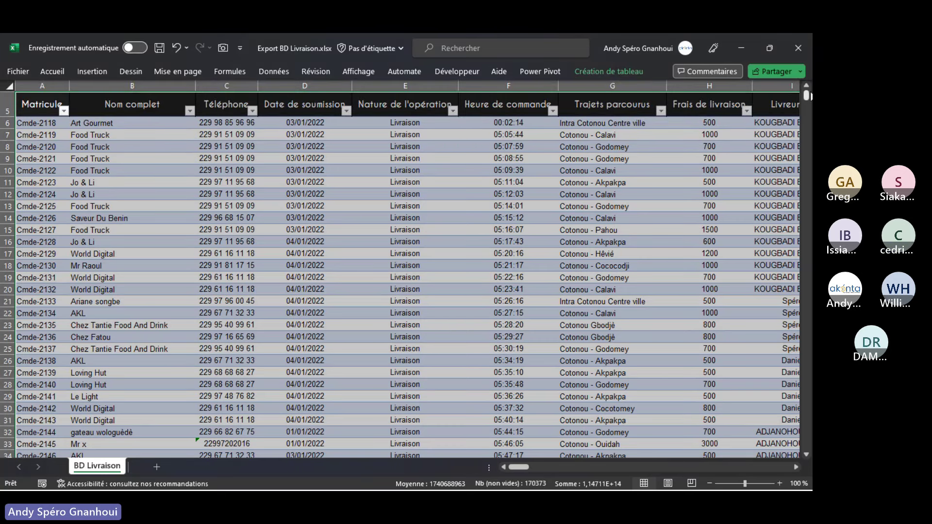
pyautogui.scroll(2, 806, 95)
pyautogui.click(622, 71)
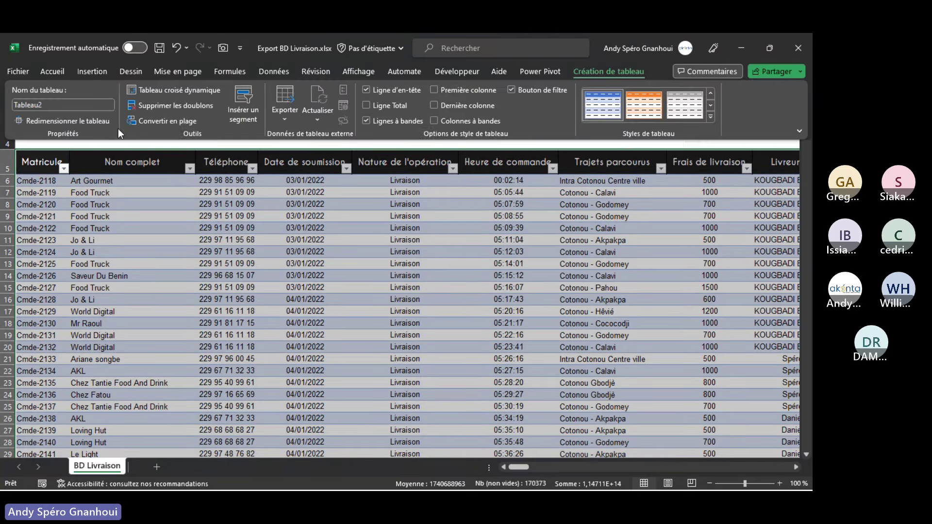
pyautogui.click(93, 159)
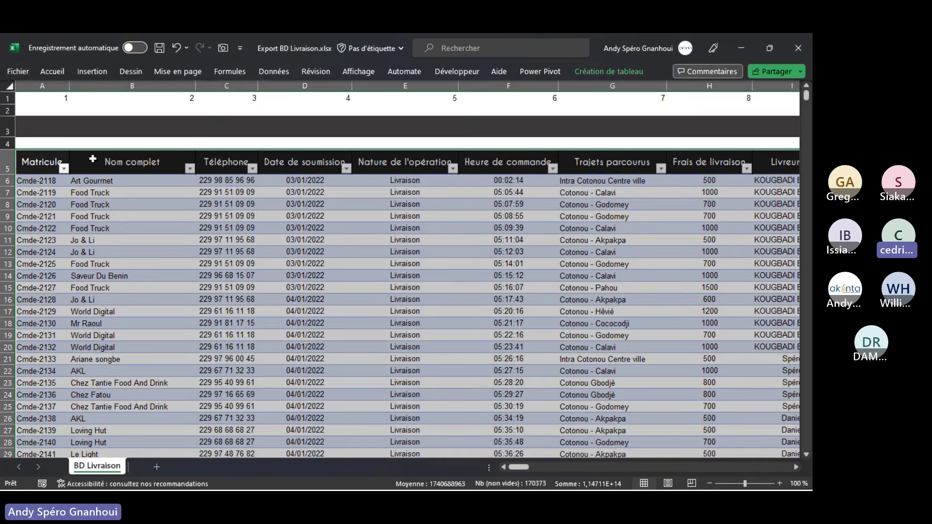
pyautogui.click(594, 71)
pyautogui.click(60, 103)
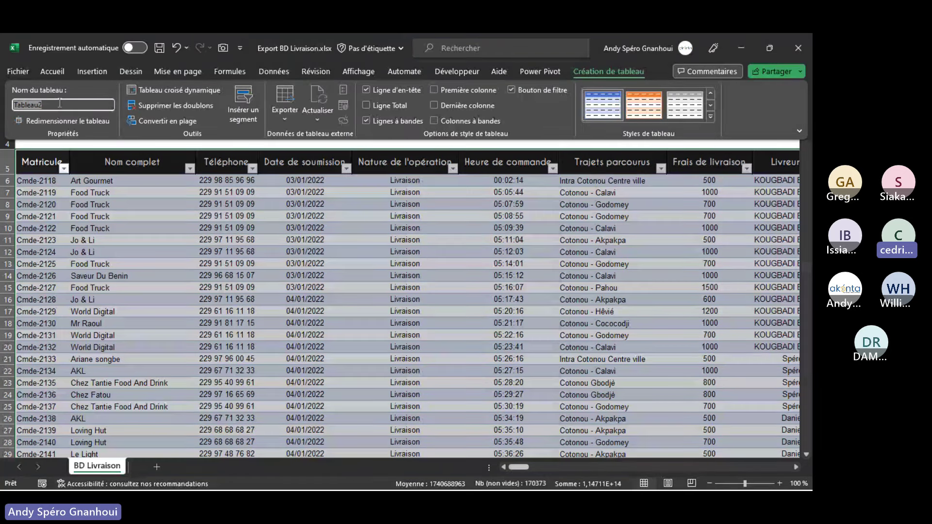
pyautogui.write('Tb')
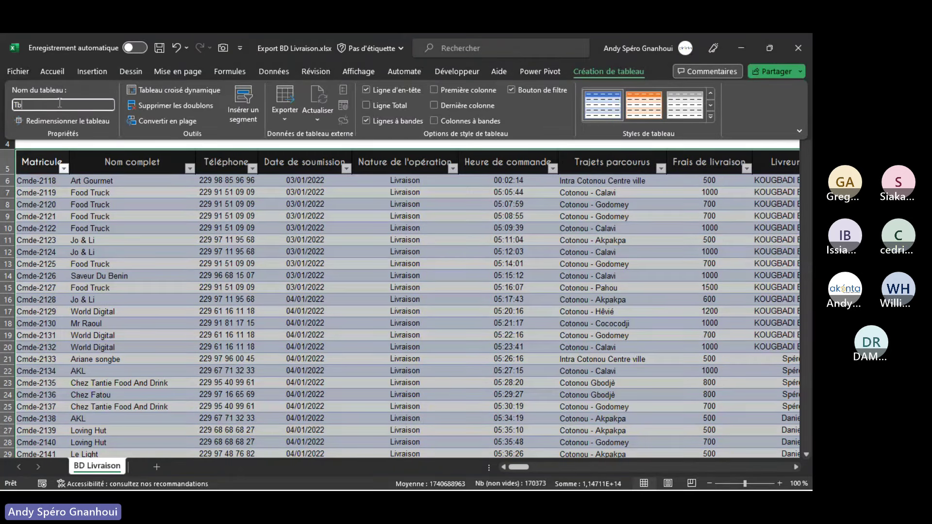
pyautogui.write('_Livraios')
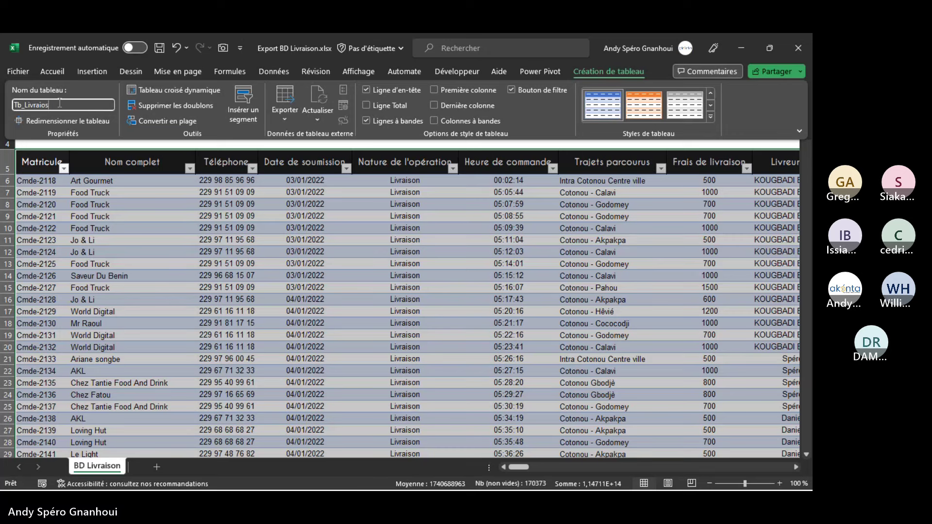
pyautogui.press('BackSpace')
pyautogui.press('BackSpace')
pyautogui.write('son')
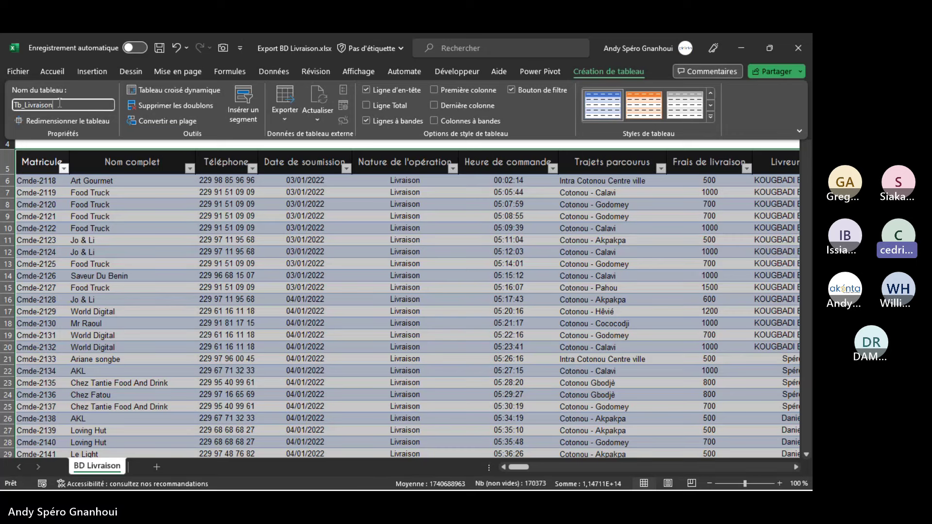
pyautogui.press('Return')
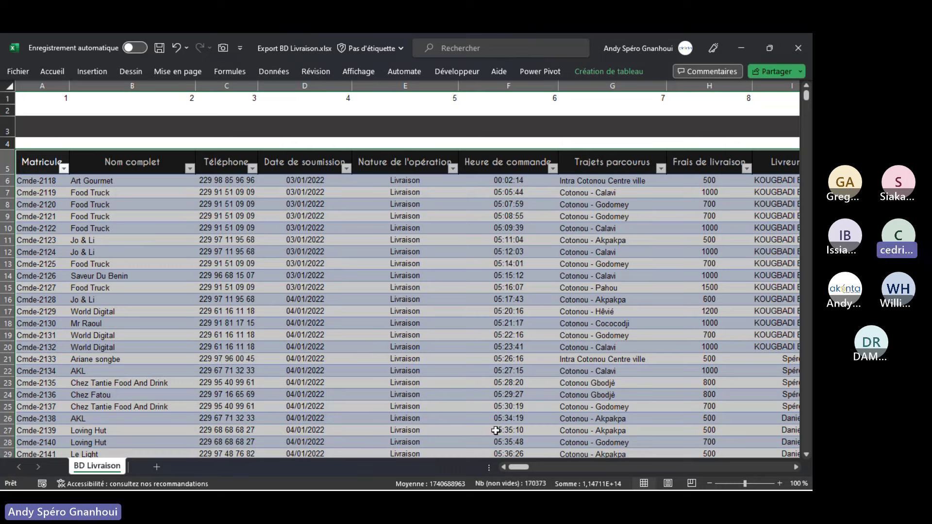
# - Convert the clients range CC5:CI201, from Index to Adresse, into an Excel table with headers
pyautogui.moveTo(520, 466); pyautogui.dragTo(622, 469)
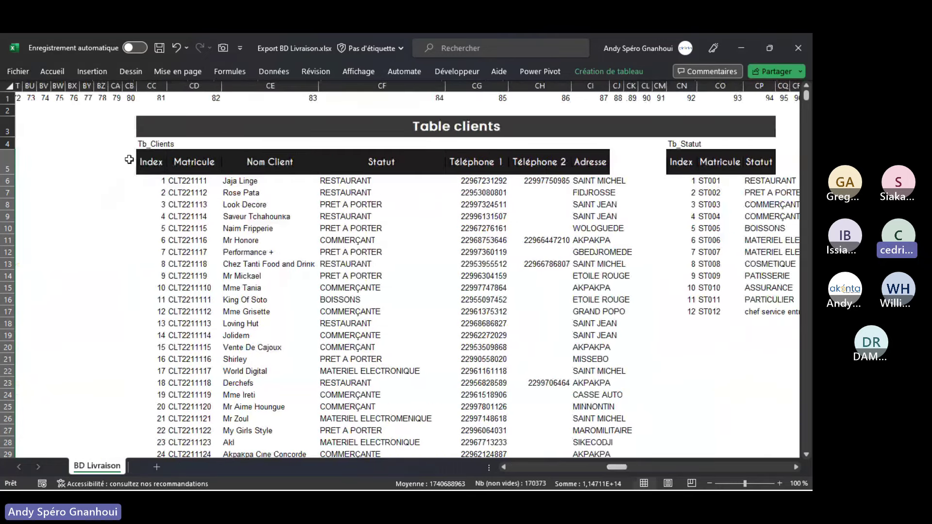
pyautogui.moveTo(146, 163); pyautogui.dragTo(590, 164)
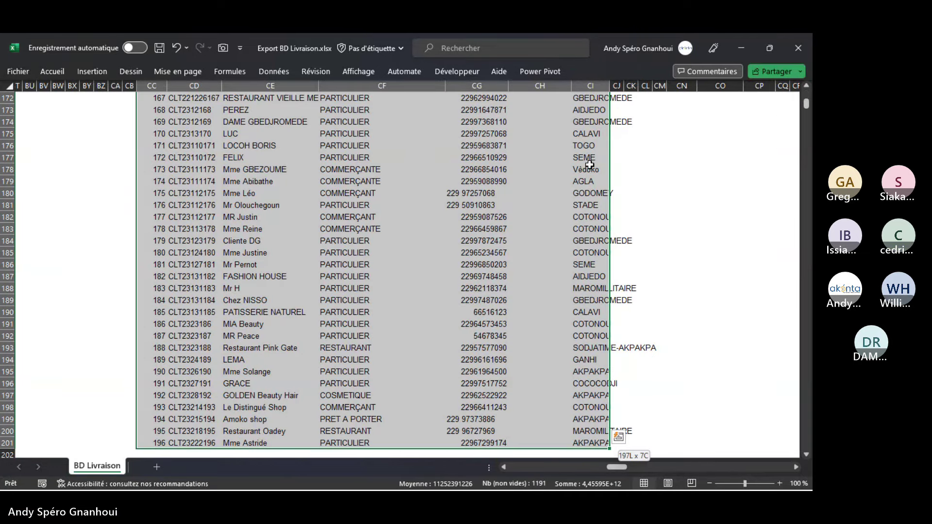
pyautogui.moveTo(807, 104); pyautogui.dragTo(808, 82)
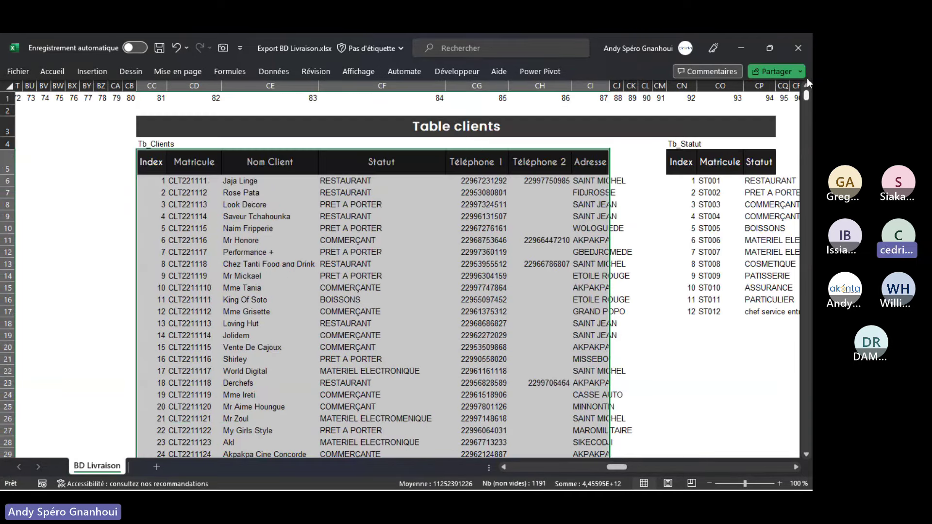
pyautogui.hotkey('ctrl', 'l')
pyautogui.scroll(-1, 408, 291)
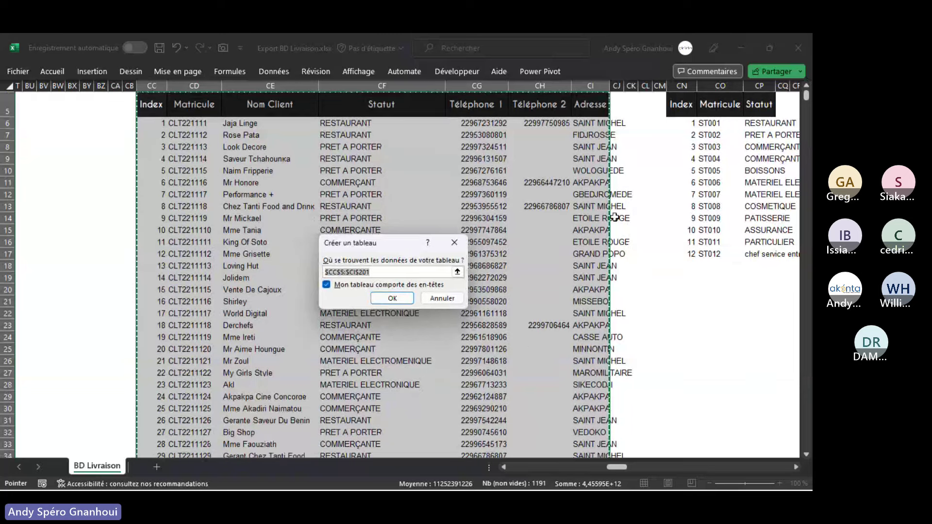
pyautogui.click(391, 298)
# - Name the new clients table Tb_Clients
pyautogui.click(628, 74)
pyautogui.click(64, 105)
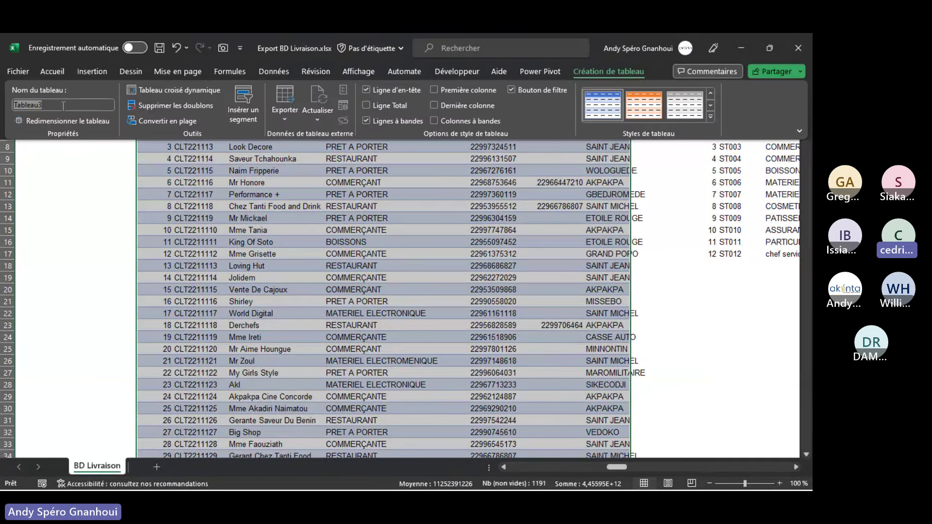
pyautogui.write('Tb_')
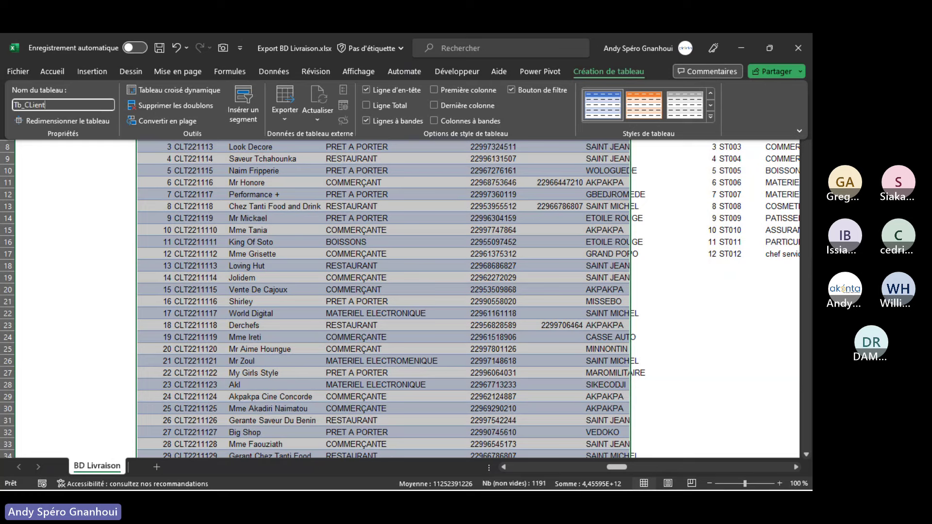
pyautogui.write('CLient')
pyautogui.press('BackSpace')
pyautogui.press('BackSpace')
pyautogui.press('BackSpace')
pyautogui.press('BackSpace')
pyautogui.press('BackSpace')
pyautogui.write('lients')
pyautogui.press('Return')
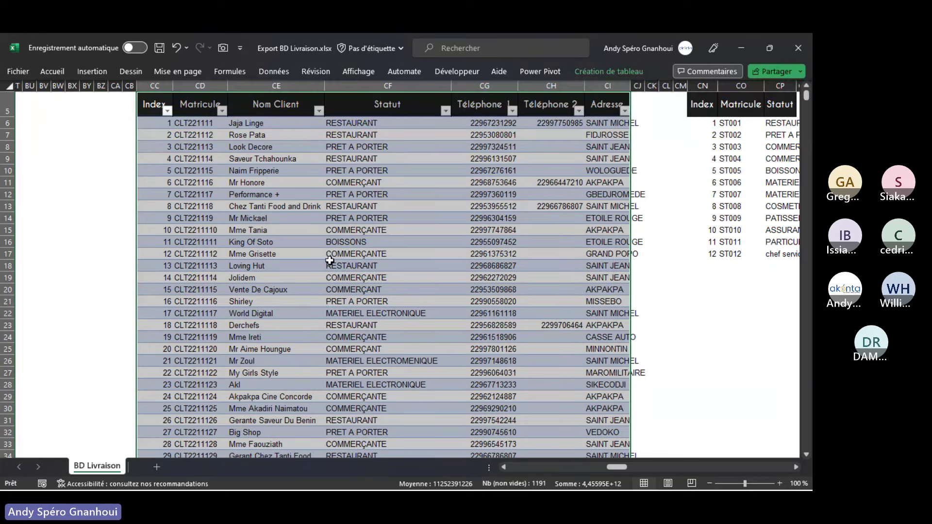
pyautogui.click(530, 331)
pyautogui.click(151, 103)
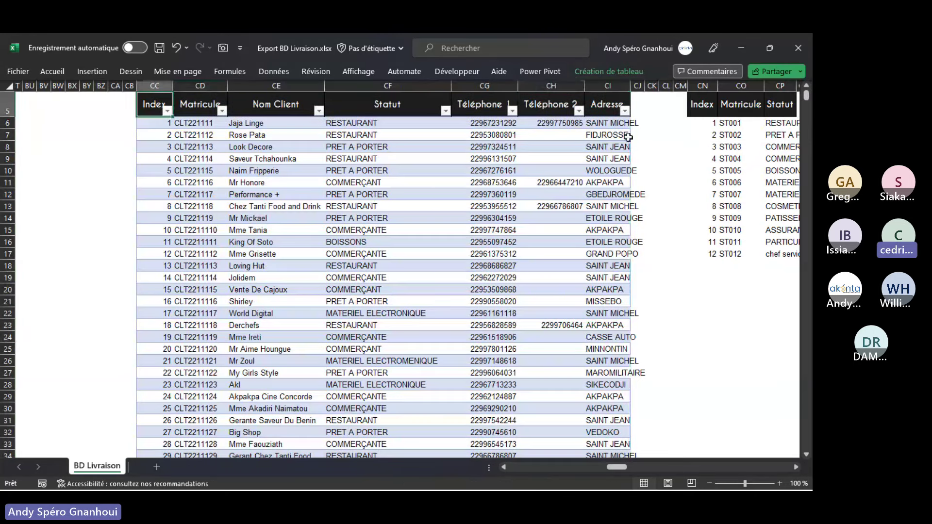
pyautogui.scroll(2, 389, 272)
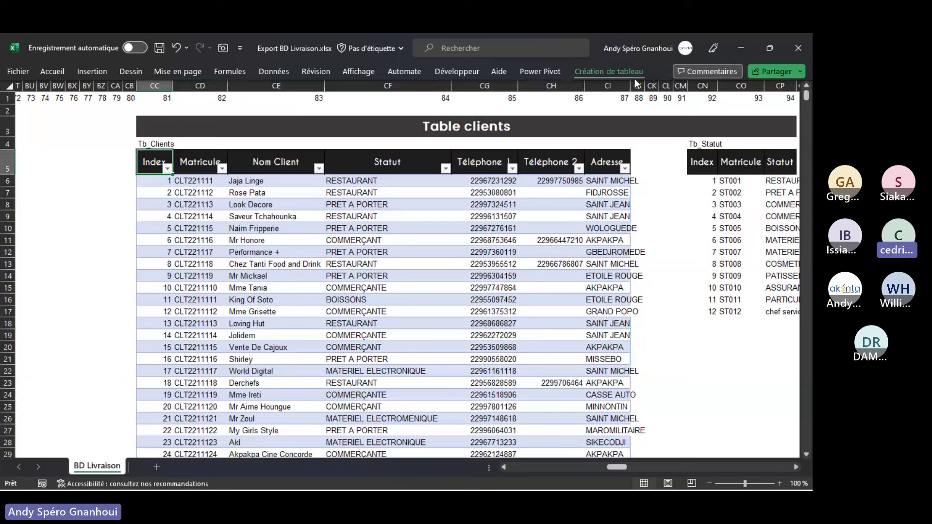
pyautogui.click(265, 71)
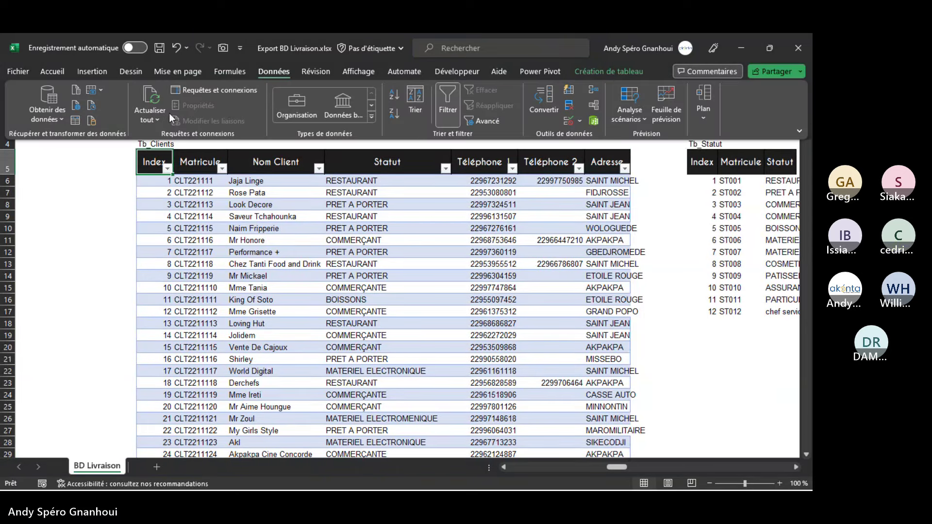
pyautogui.click(599, 71)
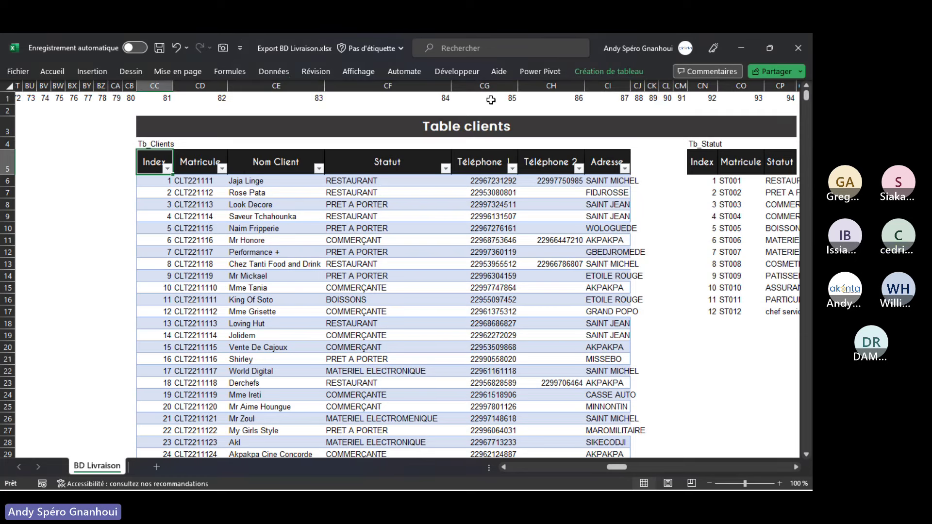
# - Add the Tb_Clients table to the Power Pivot data model and return to the worksheet
pyautogui.click(538, 70)
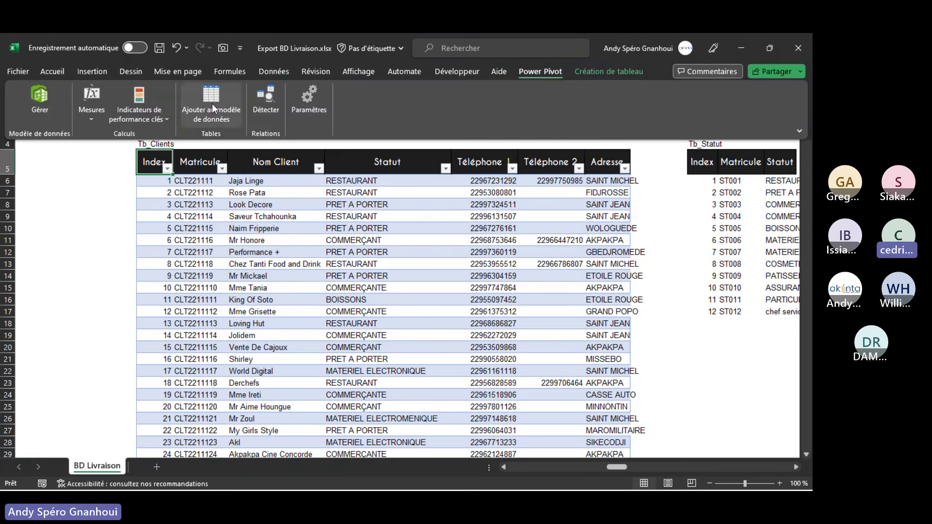
pyautogui.click(211, 104)
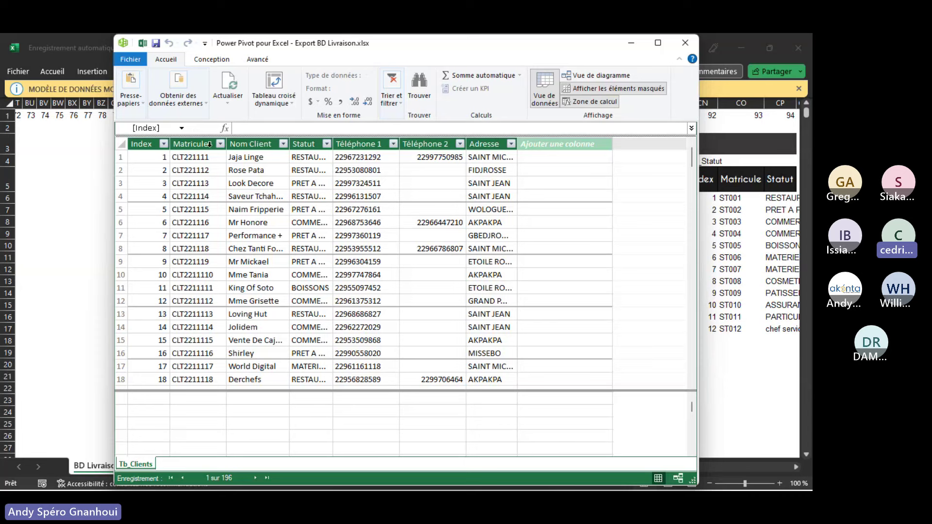
pyautogui.click(632, 43)
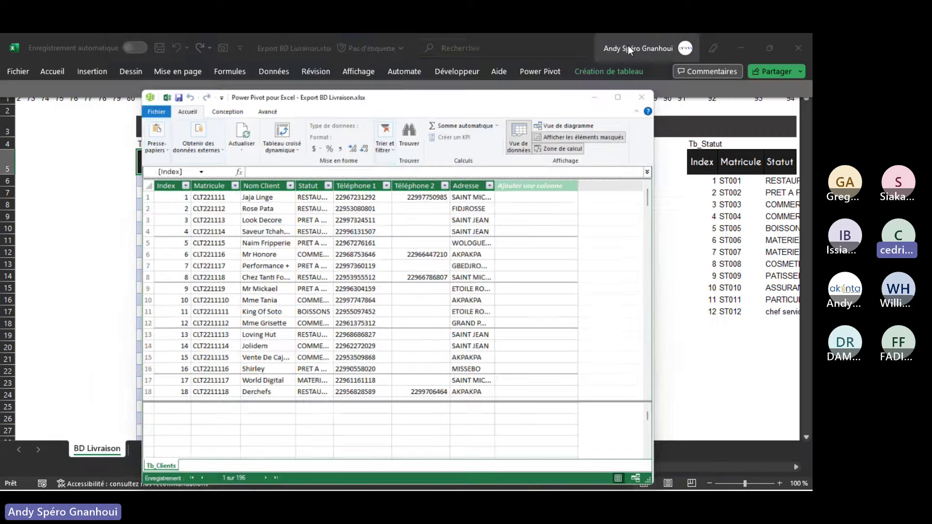
# - Add the Tb_Livraison orders table, which starts in column A, to the Power Pivot data model
pyautogui.moveTo(620, 469); pyautogui.dragTo(522, 468)
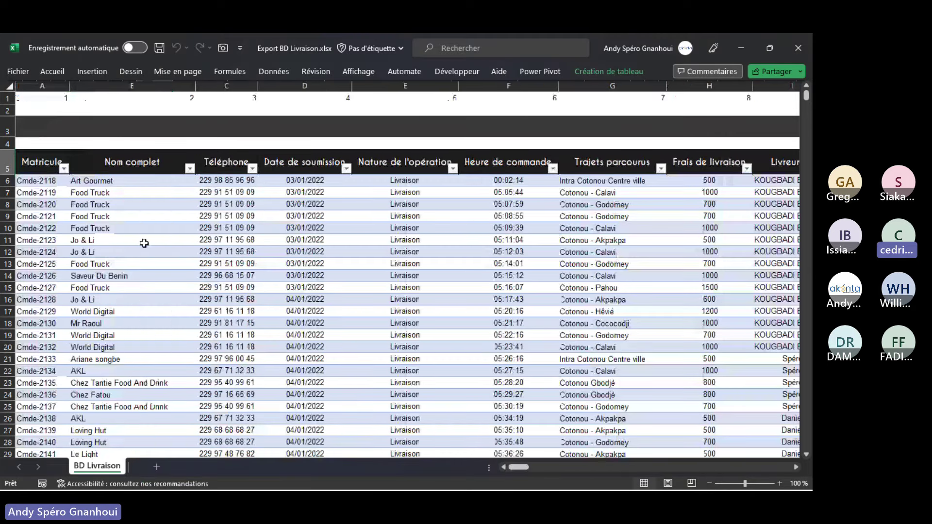
pyautogui.click(133, 216)
pyautogui.click(597, 70)
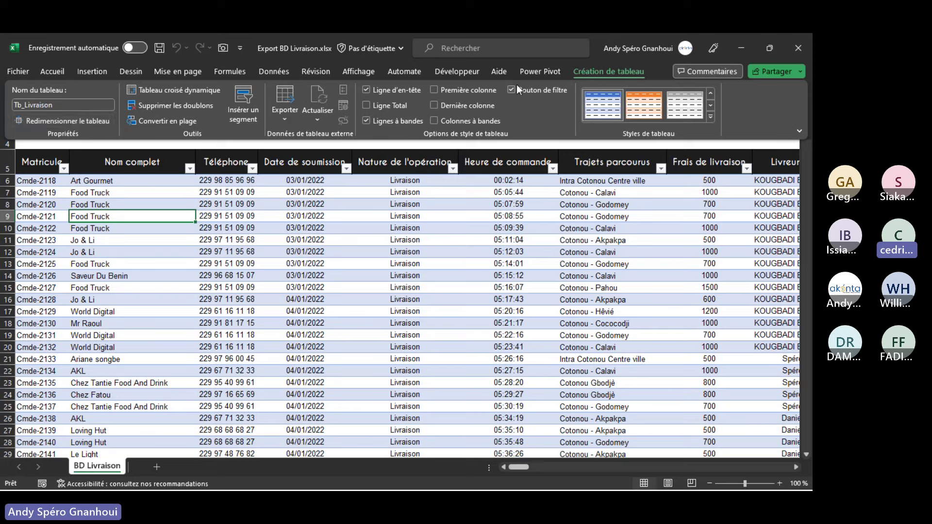
pyautogui.click(540, 72)
pyautogui.click(211, 109)
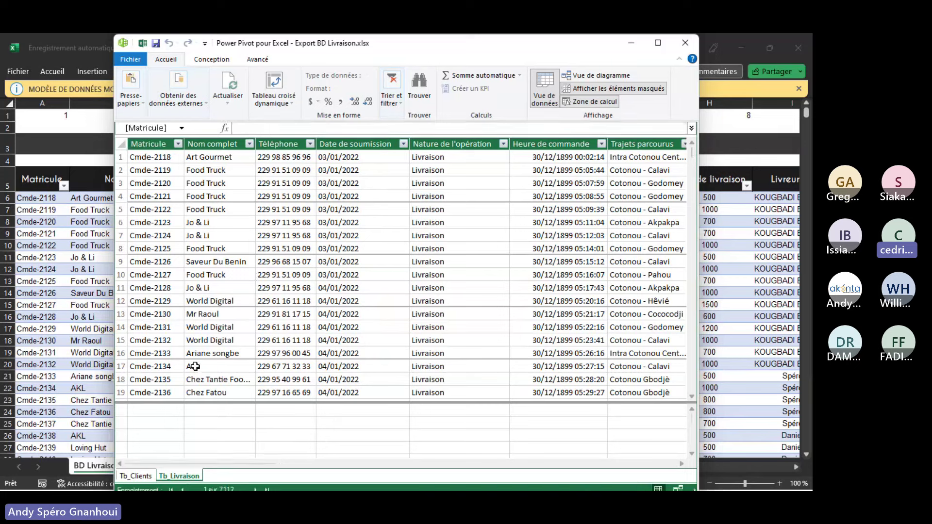
# - Review the contents of Tb_Clients and Tb_Livraison in the data model, alternating between the two tables
pyautogui.click(135, 475)
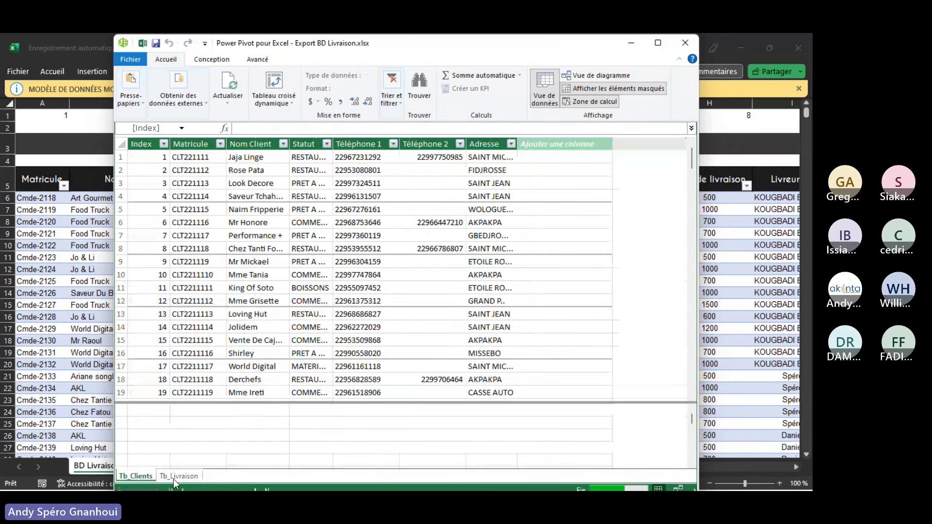
pyautogui.click(173, 479)
pyautogui.click(136, 476)
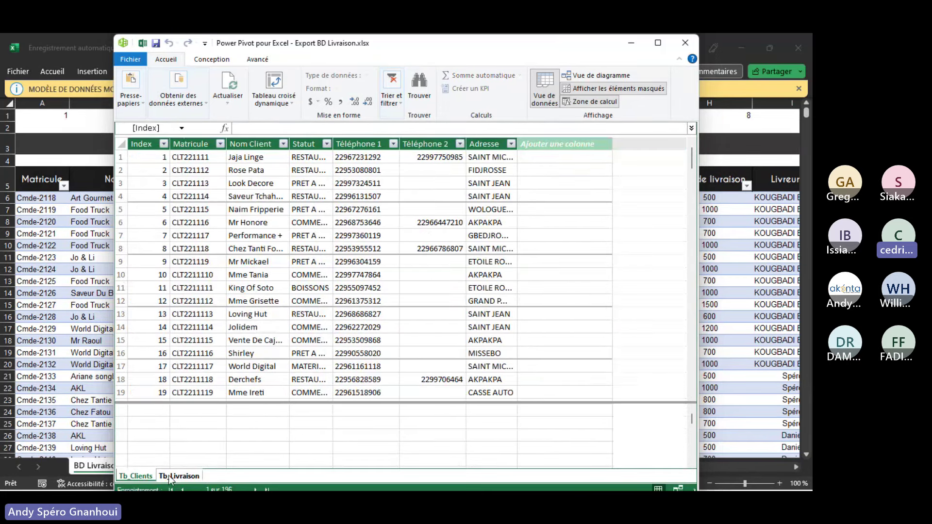
pyautogui.click(169, 478)
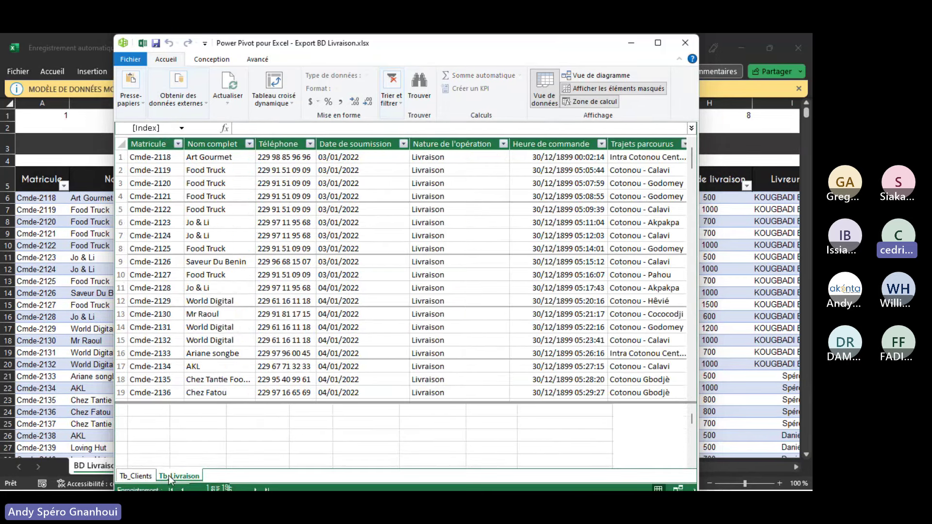
pyautogui.click(137, 476)
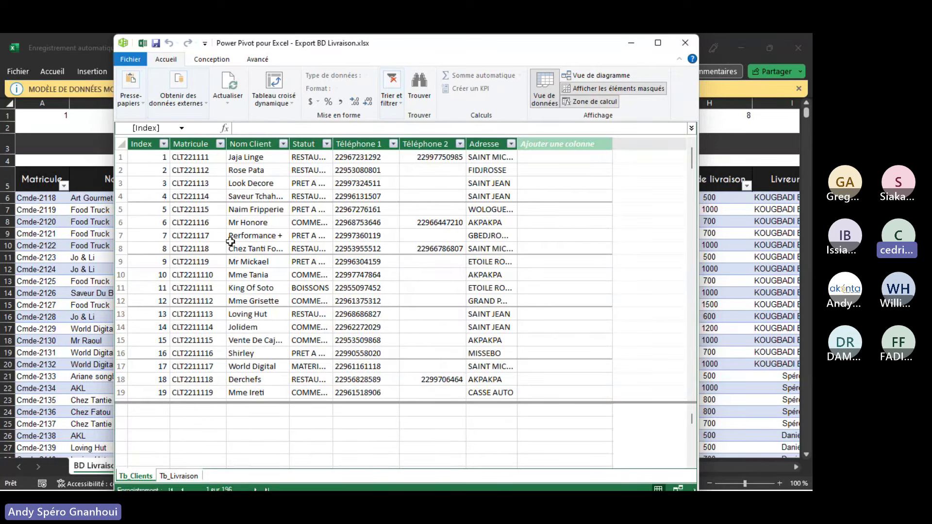
# - Compare the Nom Client column of Tb_Clients with the Nom complet column of Tb_Livraison, and close the Power Pivot window
pyautogui.click(269, 143)
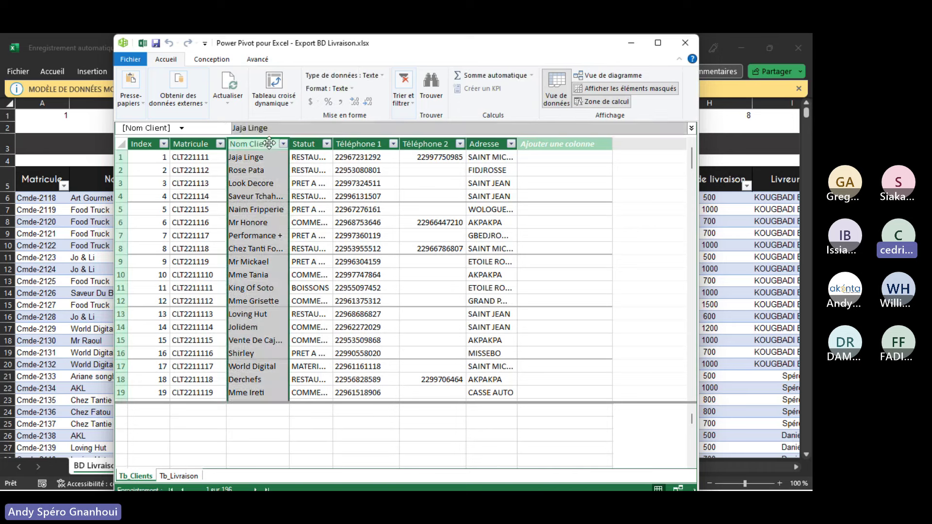
pyautogui.click(378, 185)
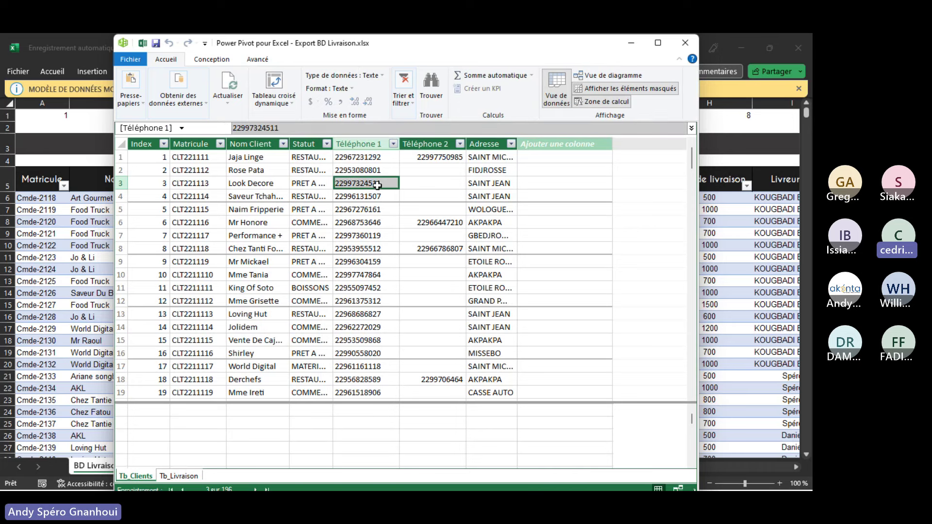
pyautogui.click(267, 143)
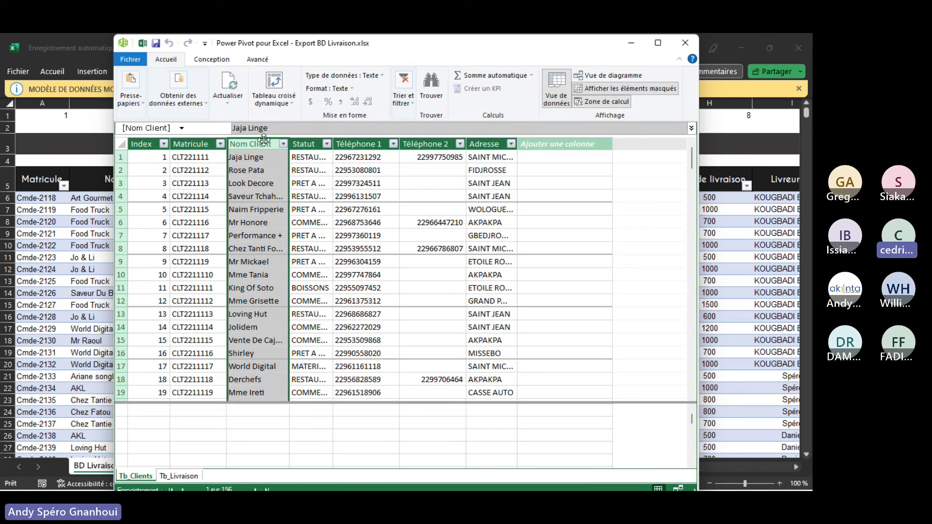
pyautogui.click(289, 156)
pyautogui.click(260, 157)
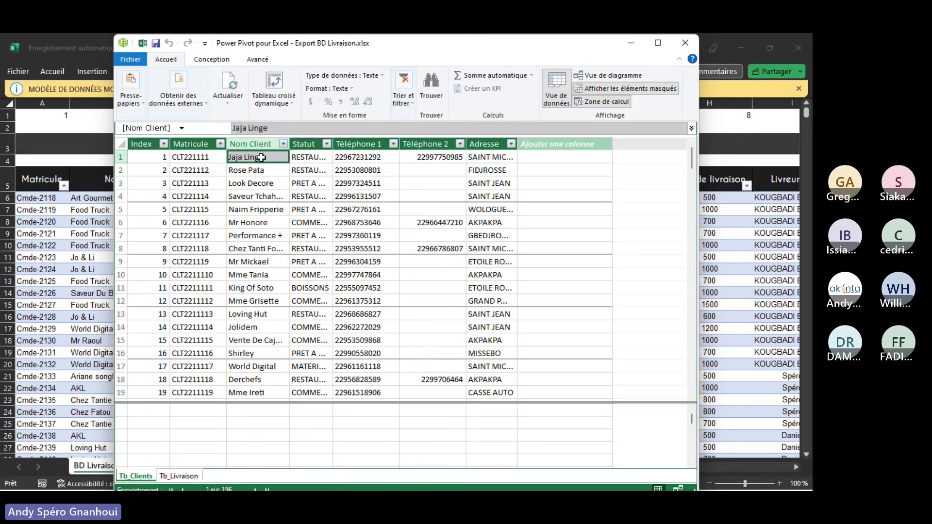
pyautogui.moveTo(692, 152)
pyautogui.mouseDown()
pyautogui.moveTo(693, 396)
pyautogui.moveTo(693, 152)
pyautogui.mouseUp()
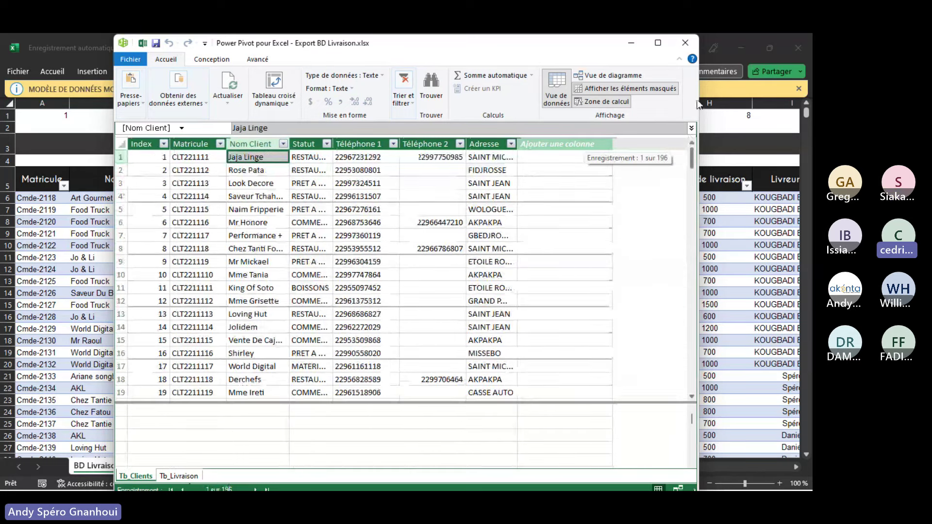
pyautogui.click(194, 477)
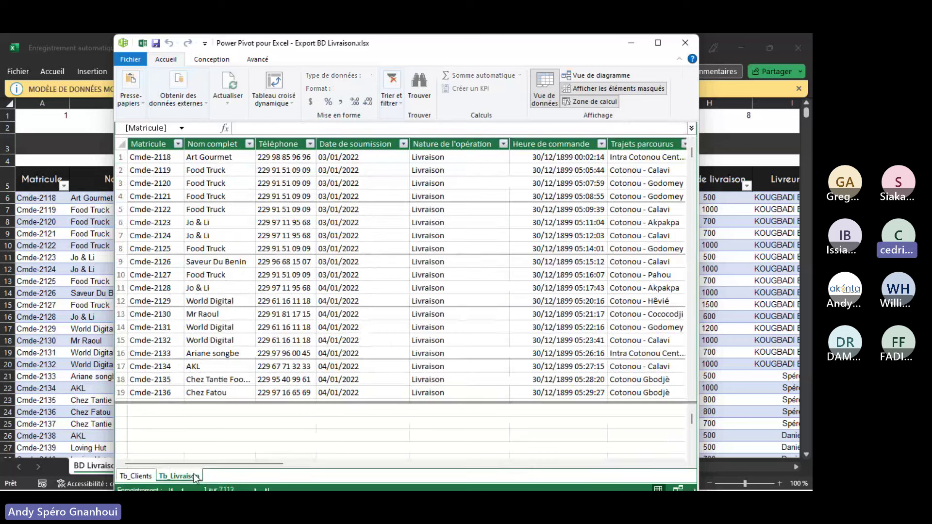
pyautogui.click(201, 145)
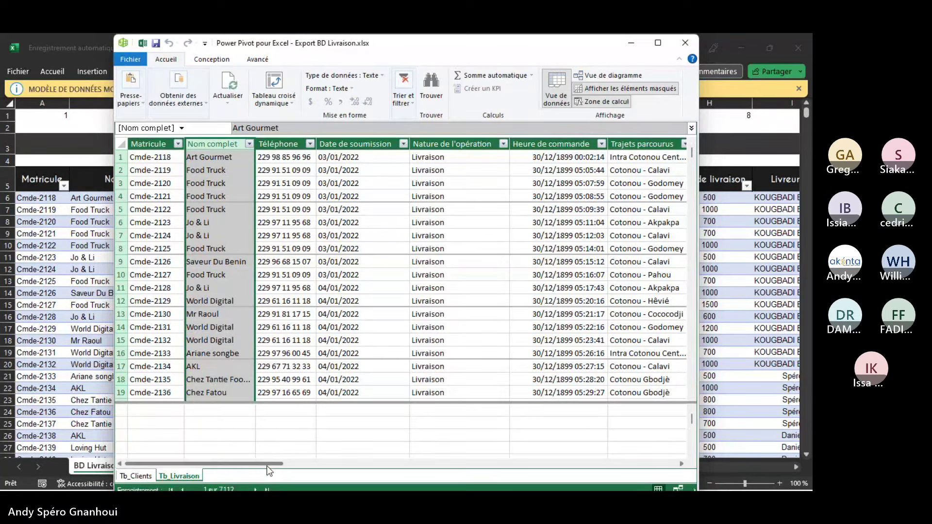
pyautogui.moveTo(267, 466)
pyautogui.mouseDown()
pyautogui.moveTo(408, 464)
pyautogui.moveTo(266, 463)
pyautogui.mouseUp()
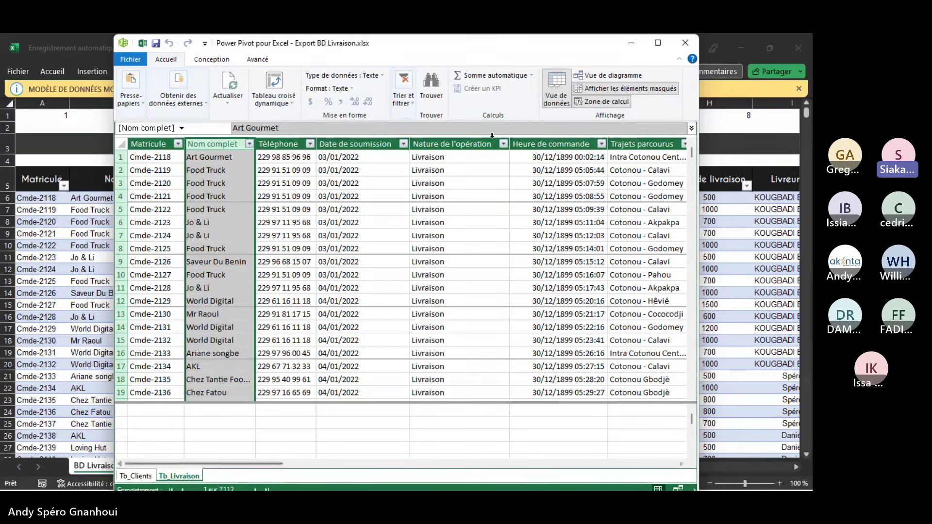
pyautogui.click(686, 45)
pyautogui.click(402, 203)
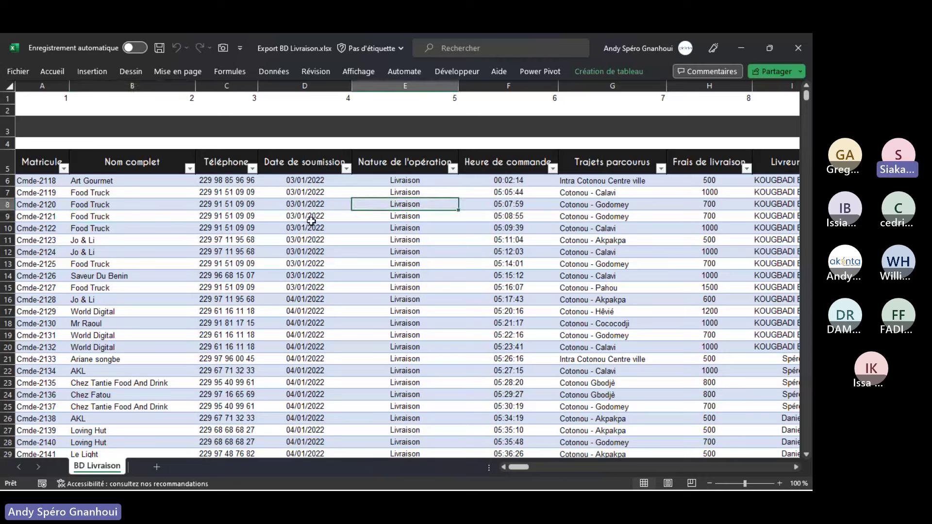
pyautogui.click(311, 218)
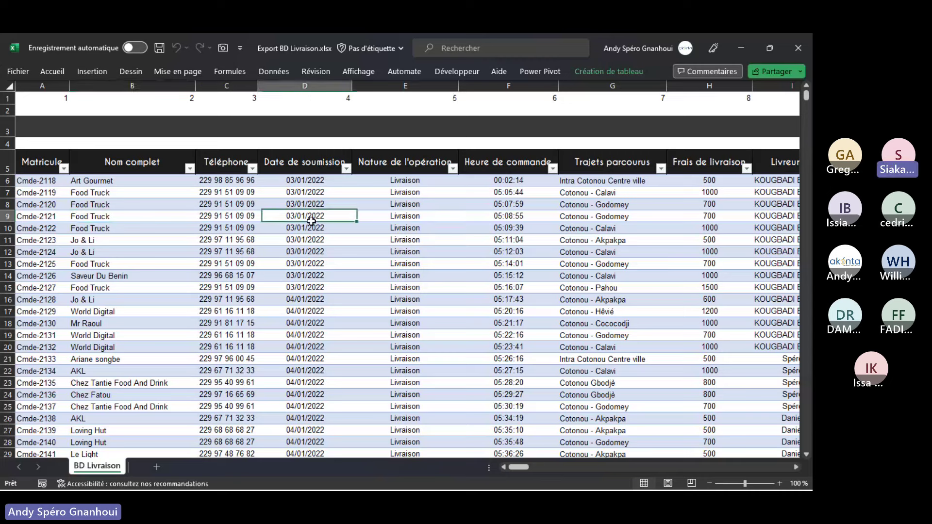
pyautogui.click(51, 151)
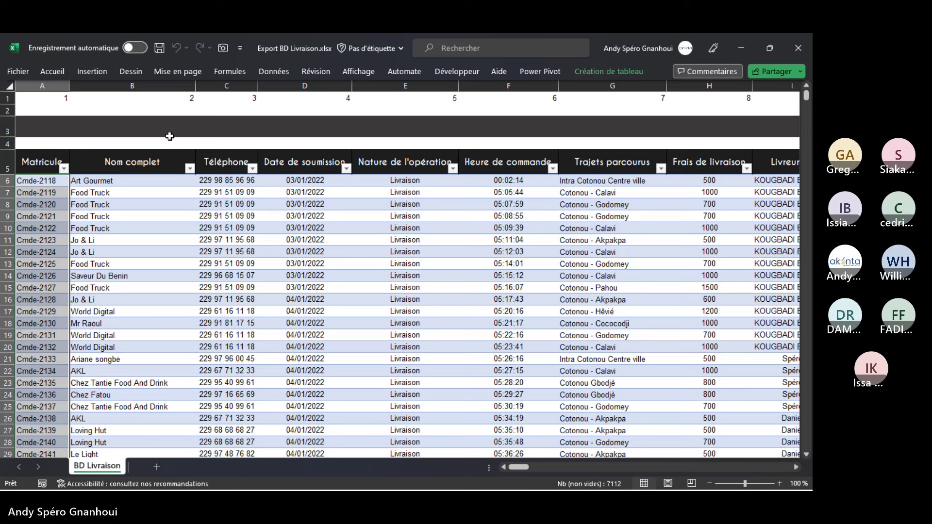
# - Widen the Adresse column CI of the clients table so that its longest addresses fit inside the column
pyautogui.moveTo(512, 471); pyautogui.dragTo(613, 466)
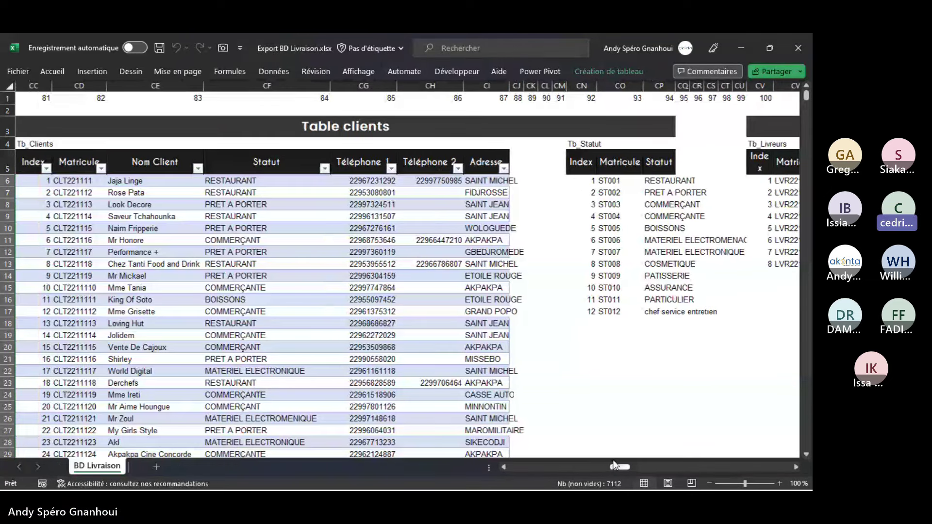
pyautogui.moveTo(510, 86); pyautogui.dragTo(553, 86)
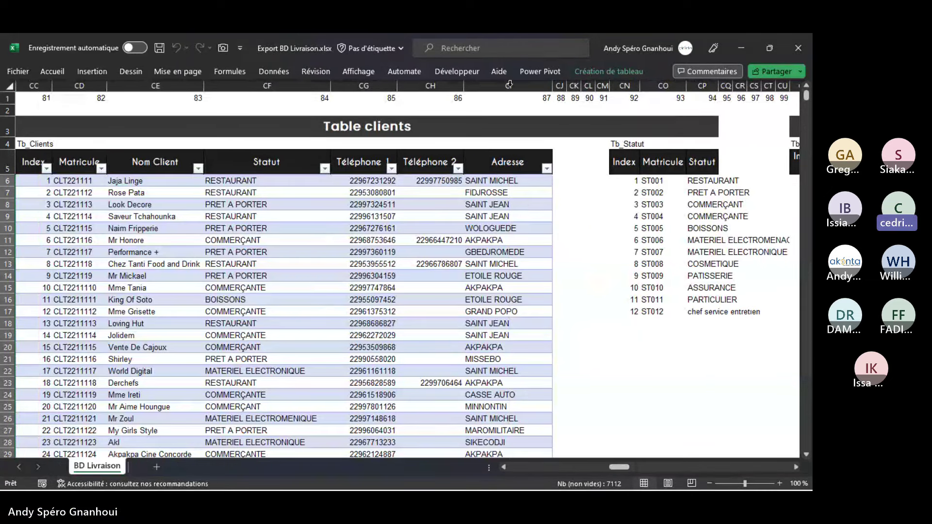
pyautogui.moveTo(381, 482)
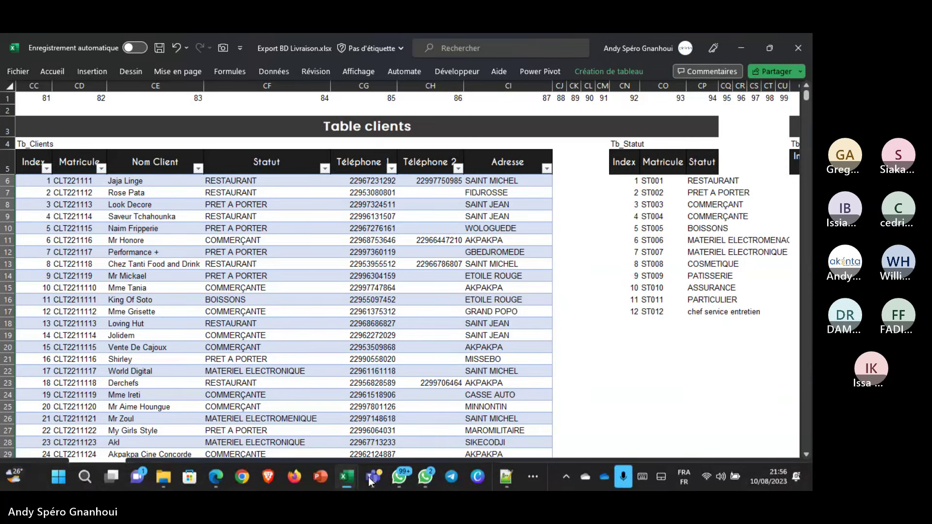
pyautogui.click(415, 240)
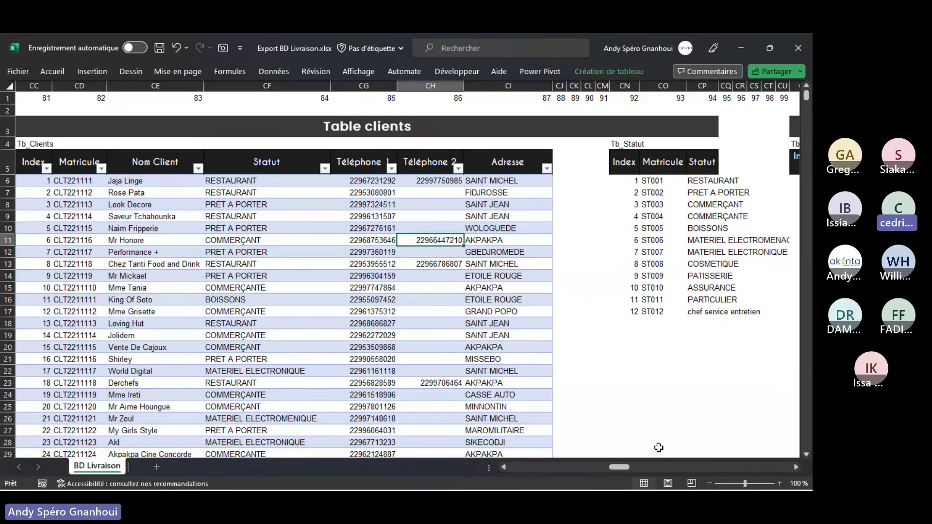
# - Convert the status range CN5:CP17, from Index to Statut, into an Excel table with headers
pyautogui.moveTo(621, 461)
pyautogui.mouseDown()
pyautogui.moveTo(606, 464)
pyautogui.moveTo(621, 461)
pyautogui.mouseUp()
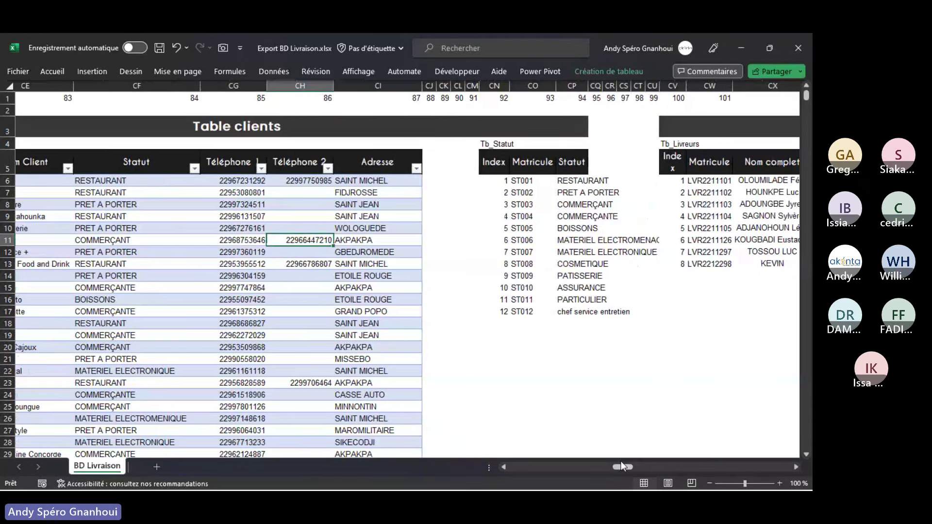
pyautogui.moveTo(488, 165); pyautogui.dragTo(561, 170)
pyautogui.click(486, 160)
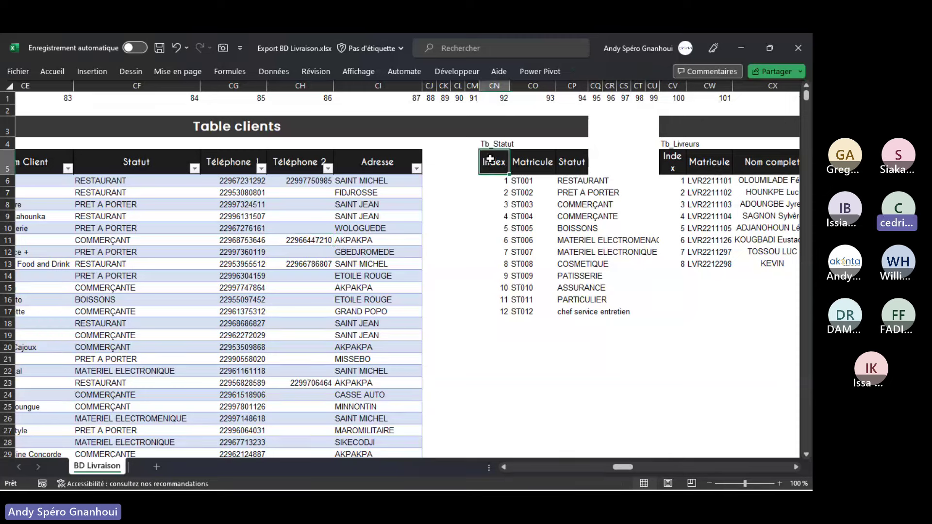
pyautogui.moveTo(487, 159); pyautogui.dragTo(578, 315)
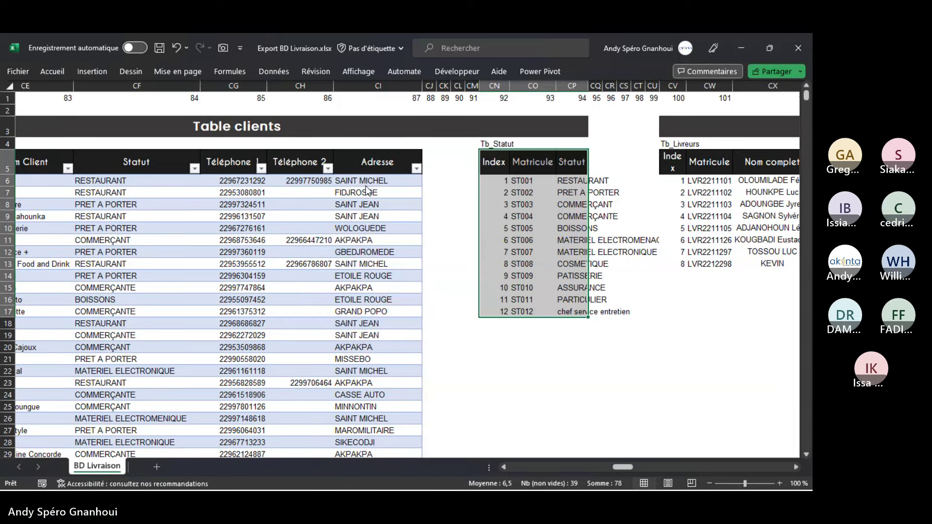
pyautogui.hotkey('ctrl', 'l')
pyautogui.moveTo(400, 243); pyautogui.dragTo(326, 185)
pyautogui.click(330, 241)
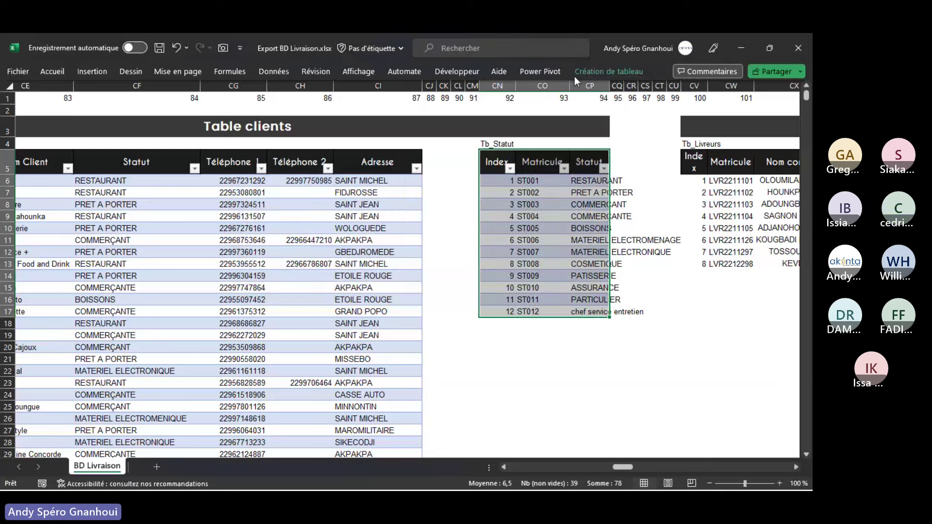
# - Rename the status table as Tb_Statut and fit its Statut column CP to the longest entry
pyautogui.click(591, 71)
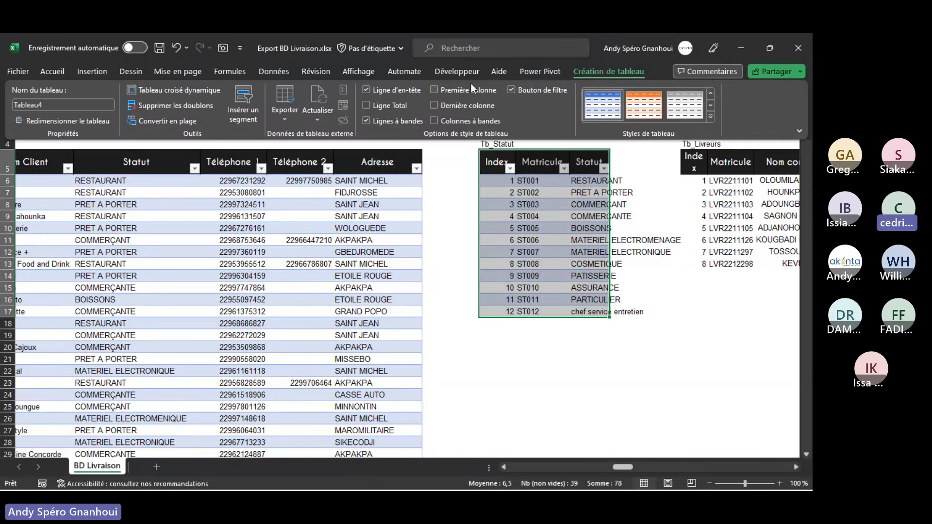
pyautogui.click(411, 222)
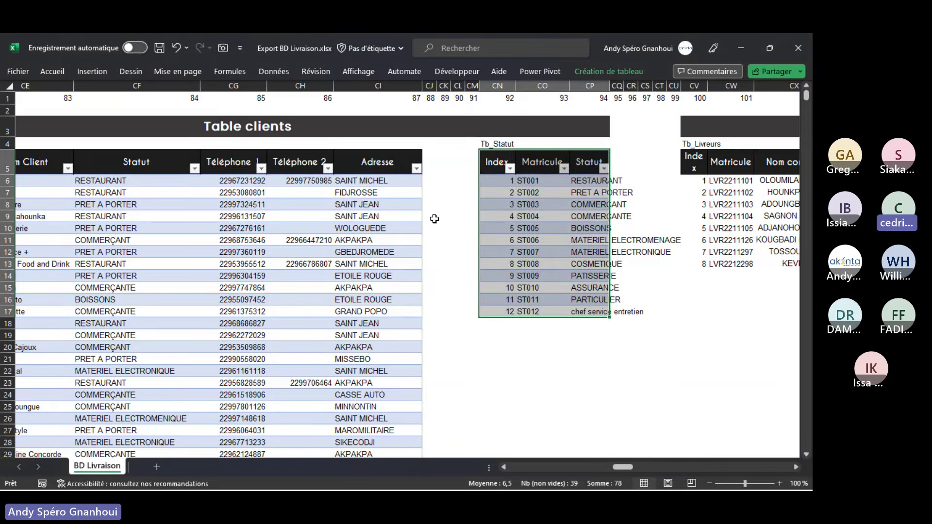
pyautogui.click(431, 215)
pyautogui.click(545, 193)
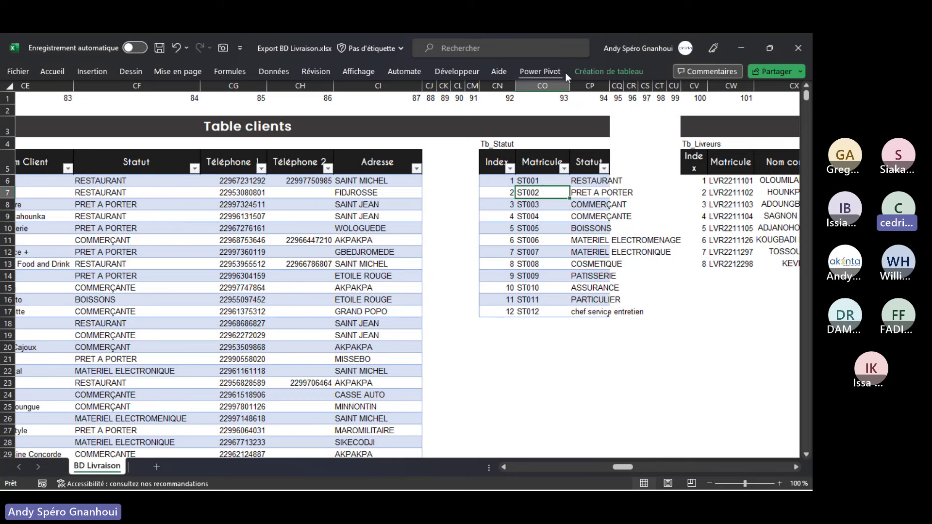
pyautogui.click(611, 71)
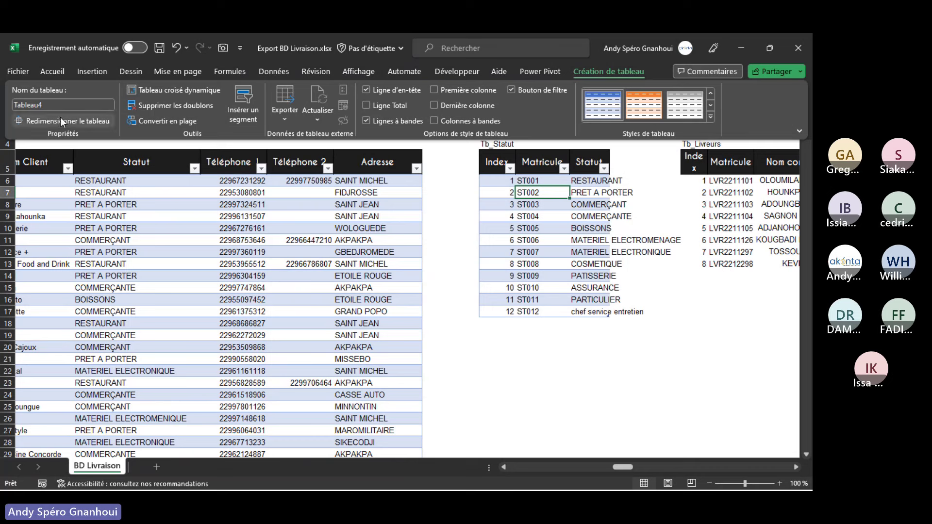
pyautogui.click(57, 105)
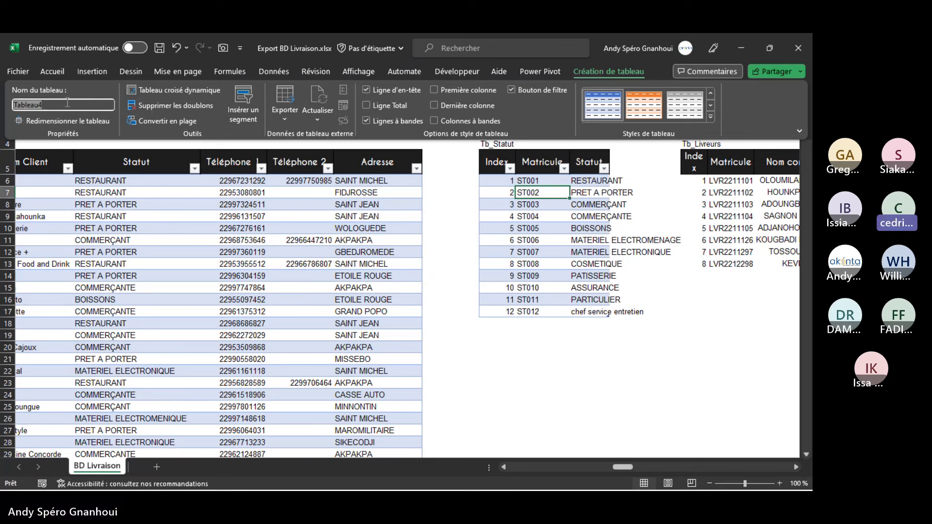
pyautogui.write('Tb')
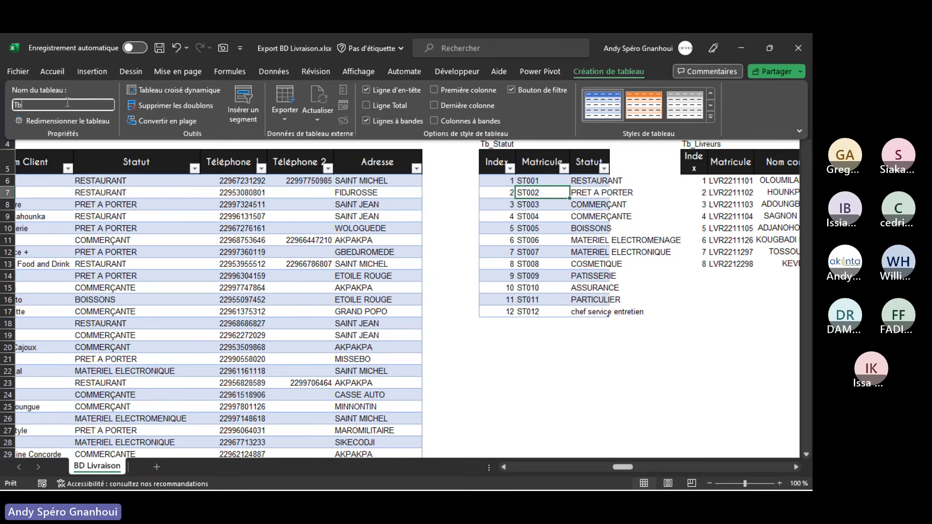
pyautogui.write('_Statut')
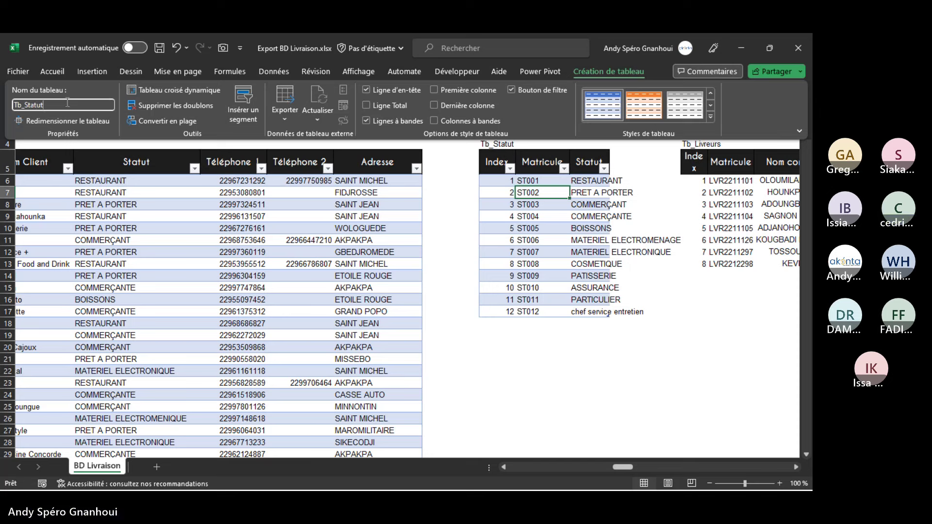
pyautogui.click(537, 371)
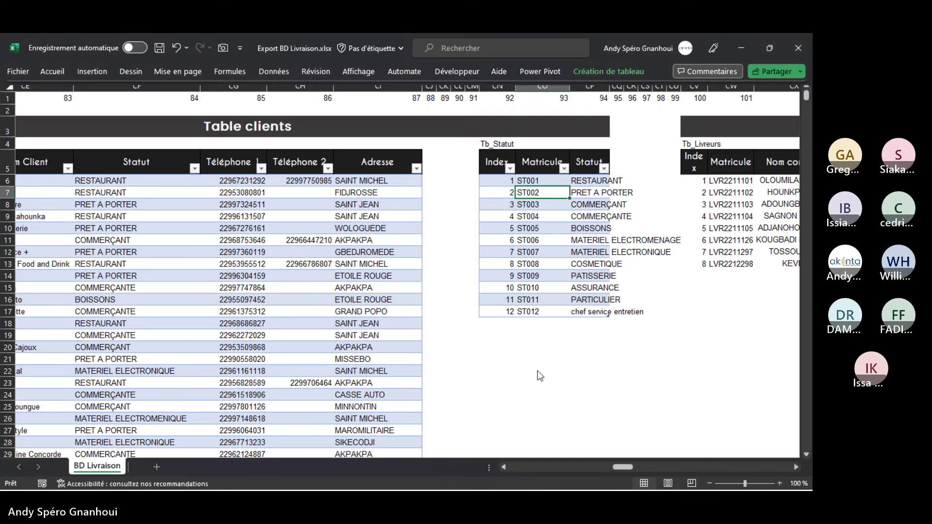
pyautogui.doubleClick(610, 86)
pyautogui.click(632, 349)
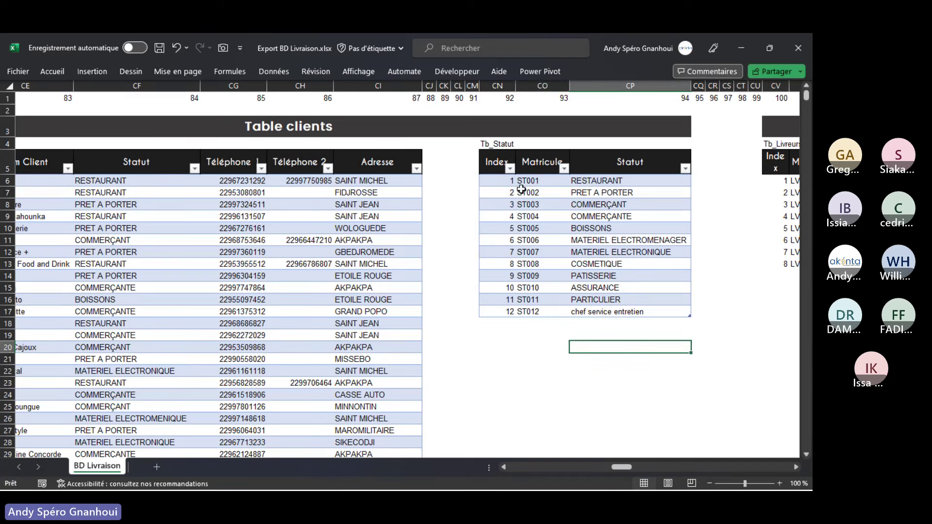
# - Add the Tb_Statut table to the Power Pivot data model
pyautogui.click(539, 193)
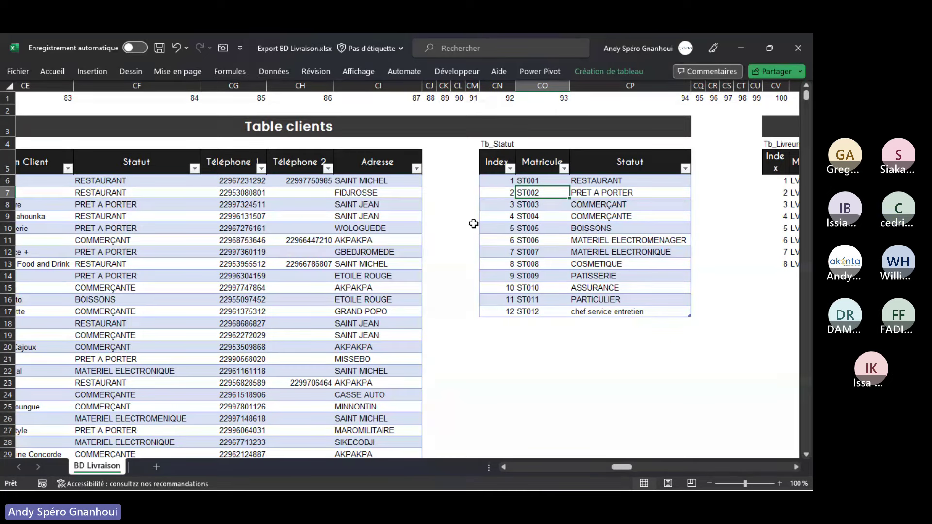
pyautogui.click(545, 71)
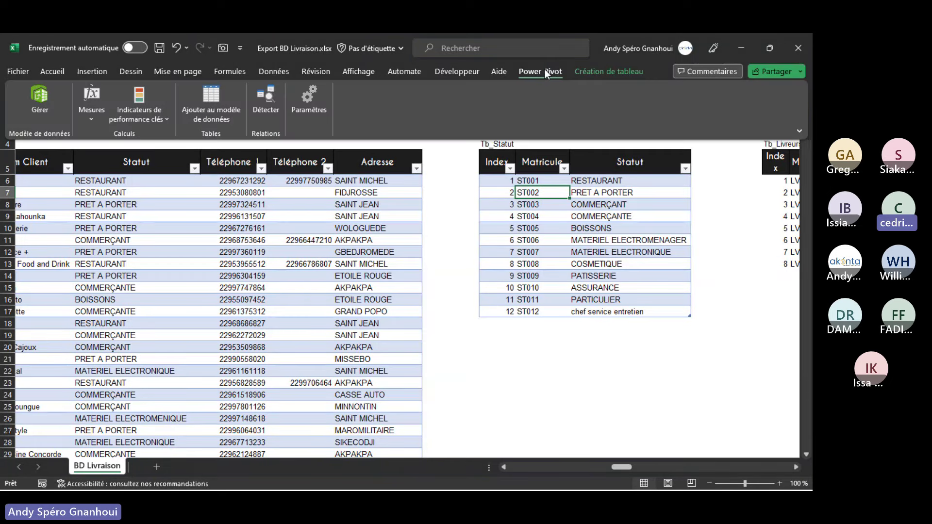
pyautogui.click(215, 99)
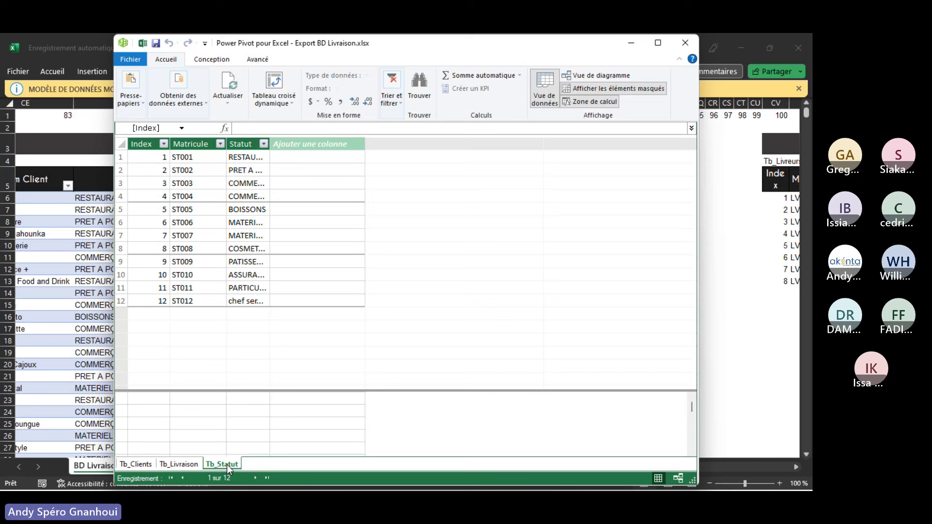
# - View the Tb_Livraison and Tb_Clients data in the model, and fit the Statut column of Tb_Statut to its text
pyautogui.click(187, 465)
pyautogui.click(144, 465)
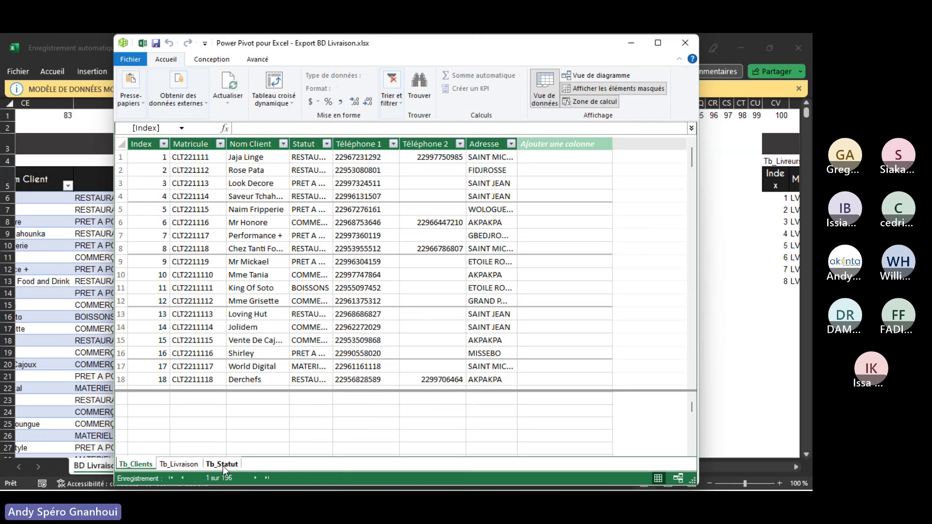
pyautogui.click(223, 465)
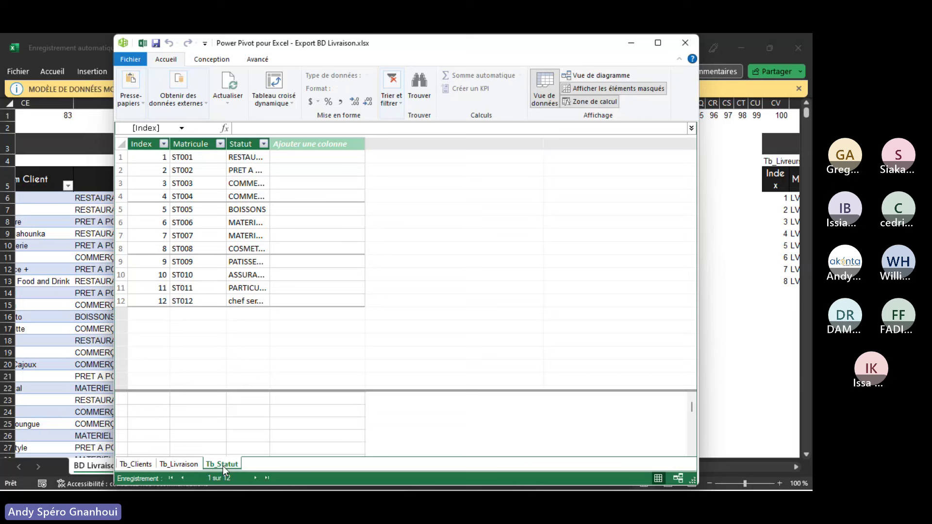
pyautogui.doubleClick(272, 141)
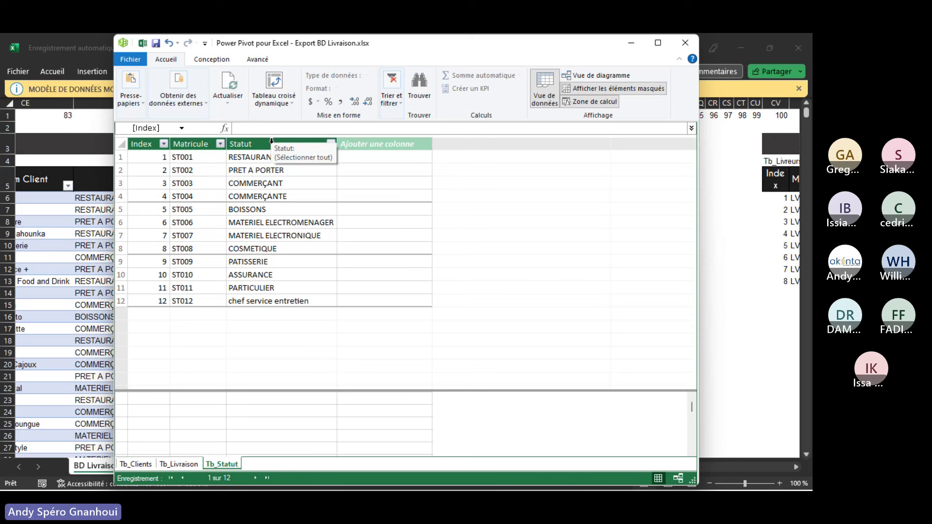
# - In the diagram view, create a relationship from the Statut field of Tb_Clients to the Statut field of Tb_Statut
pyautogui.click(593, 75)
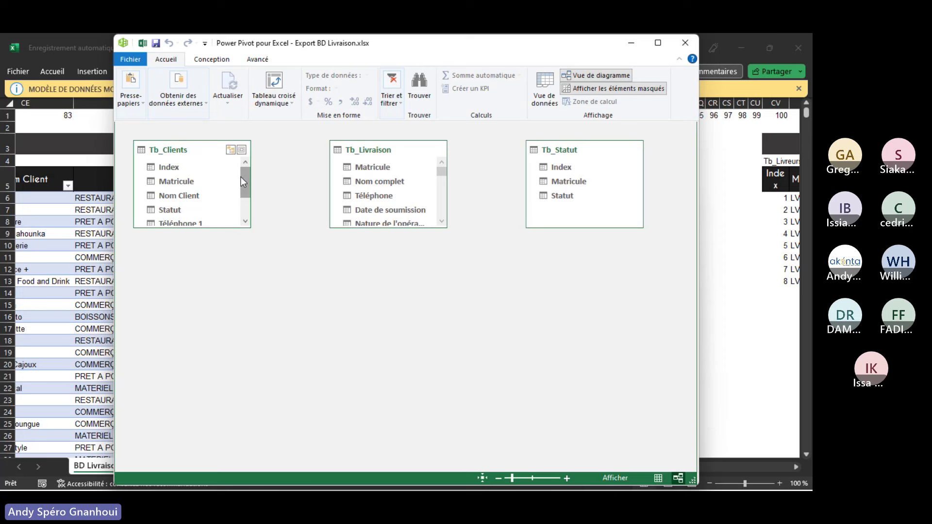
pyautogui.moveTo(244, 179); pyautogui.dragTo(241, 190)
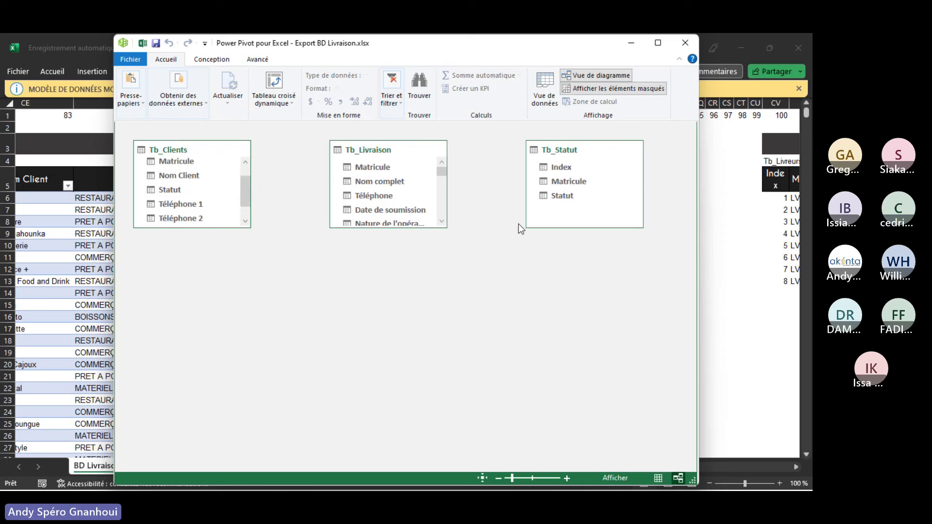
pyautogui.click(173, 191)
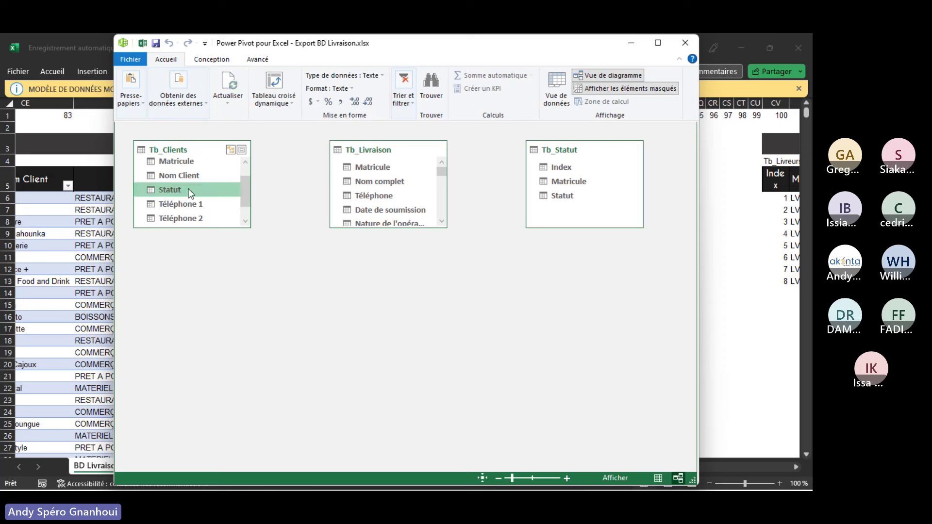
pyautogui.moveTo(193, 188); pyautogui.dragTo(558, 195)
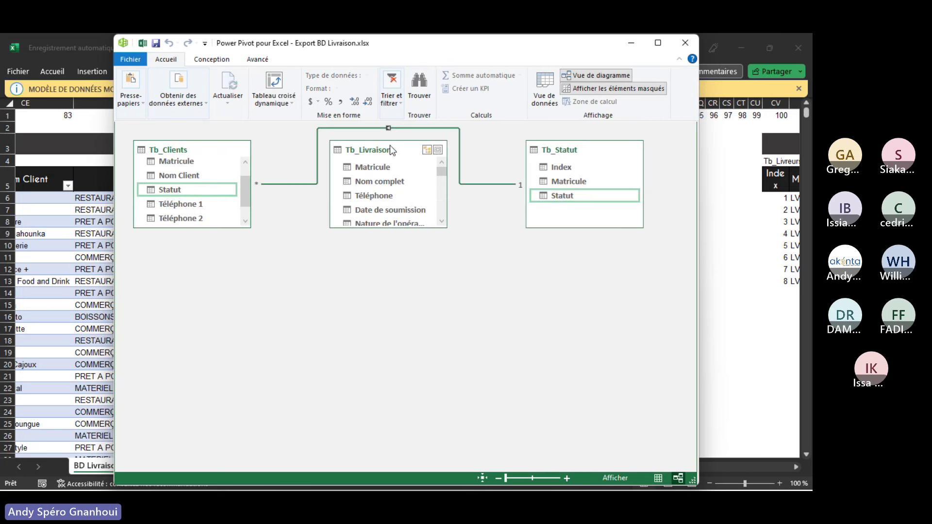
# - Move Tb_Livraison below the relationship line, and review the Tb_Clients–Tb_Statut relationship settings, keeping the relationship active
pyautogui.moveTo(393, 149); pyautogui.dragTo(404, 278)
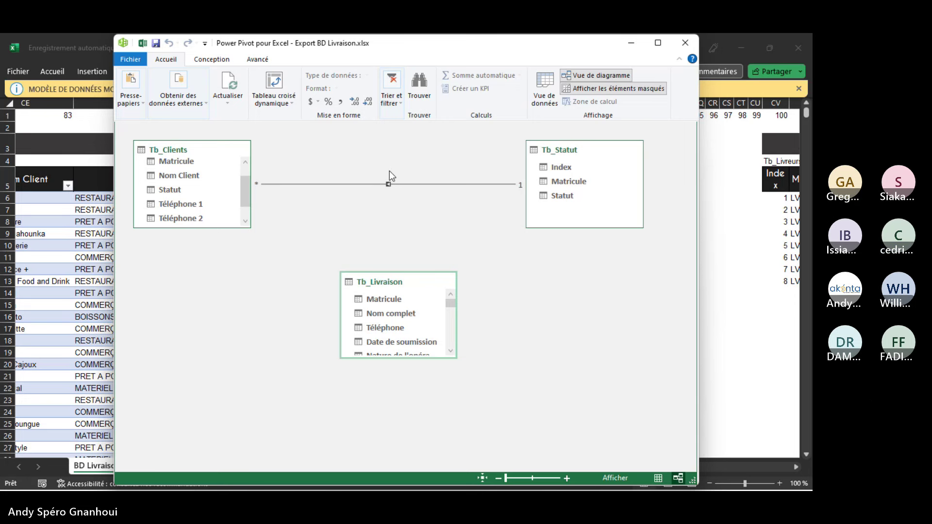
pyautogui.rightClick(388, 185)
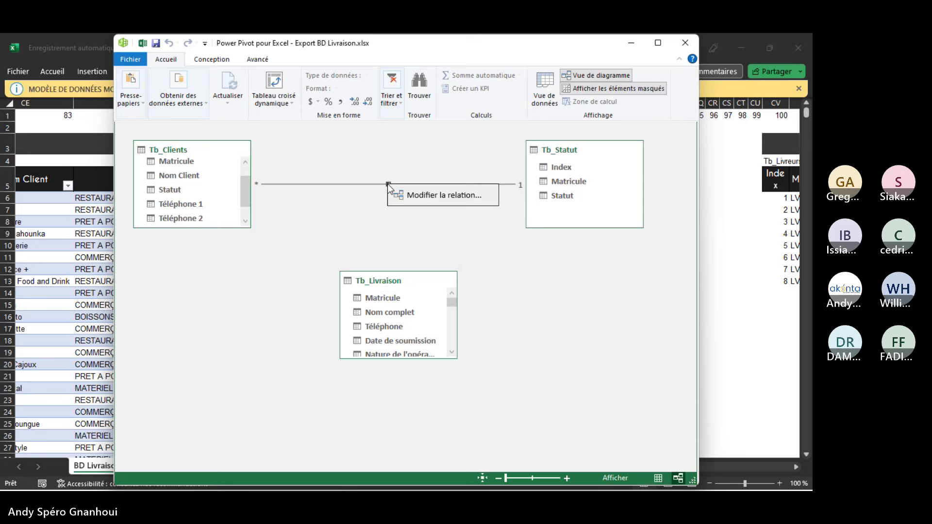
pyautogui.click(414, 205)
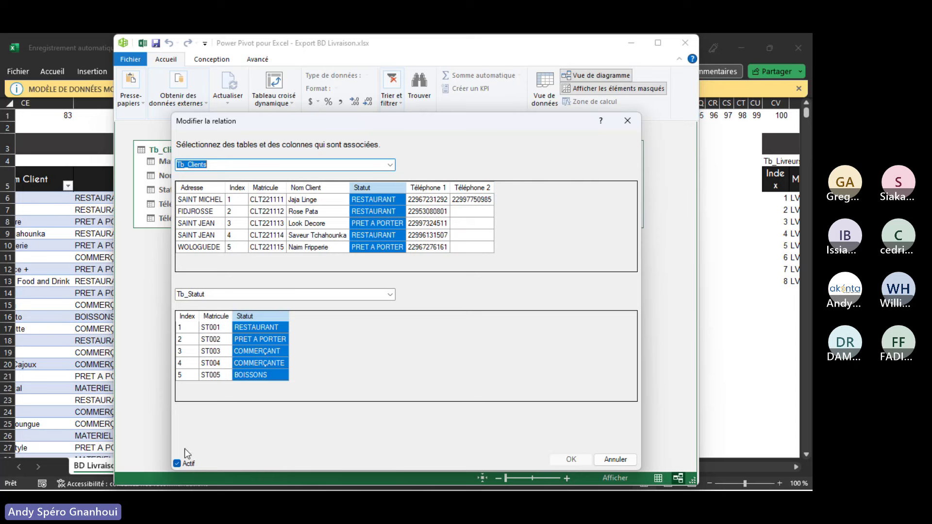
pyautogui.click(177, 464)
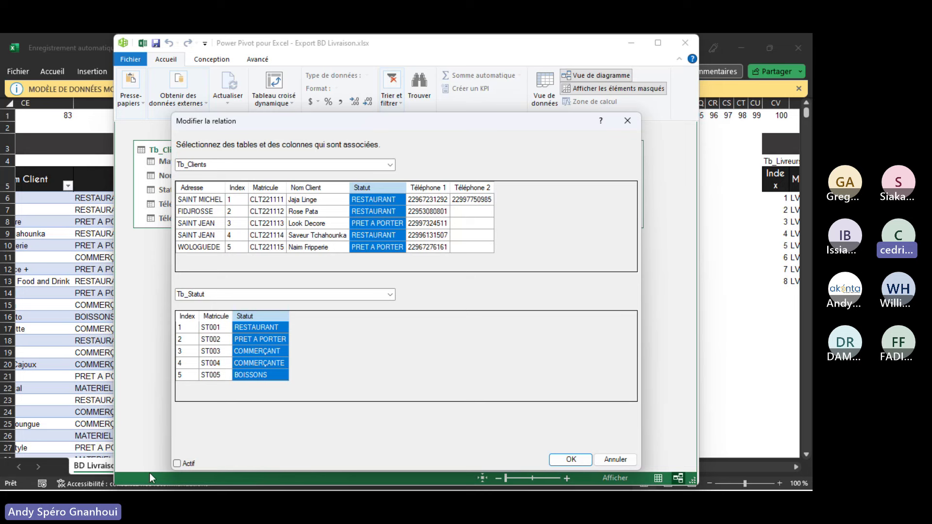
pyautogui.click(177, 464)
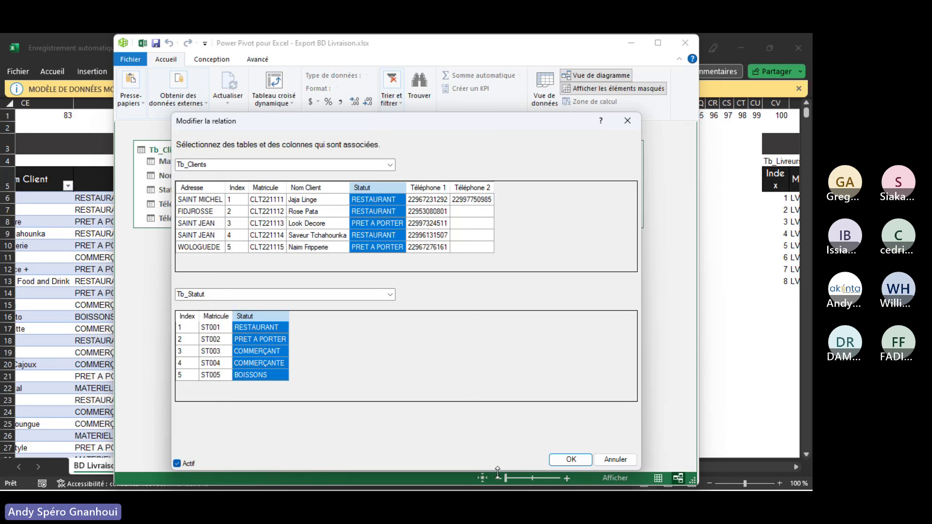
pyautogui.click(582, 464)
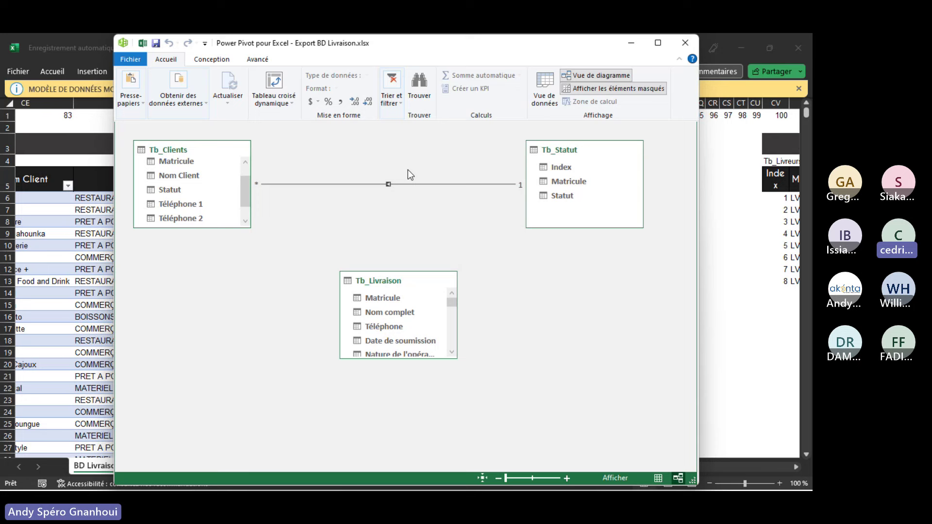
# - Delete the relationship between Tb_Clients and Tb_Statut
pyautogui.rightClick(384, 184)
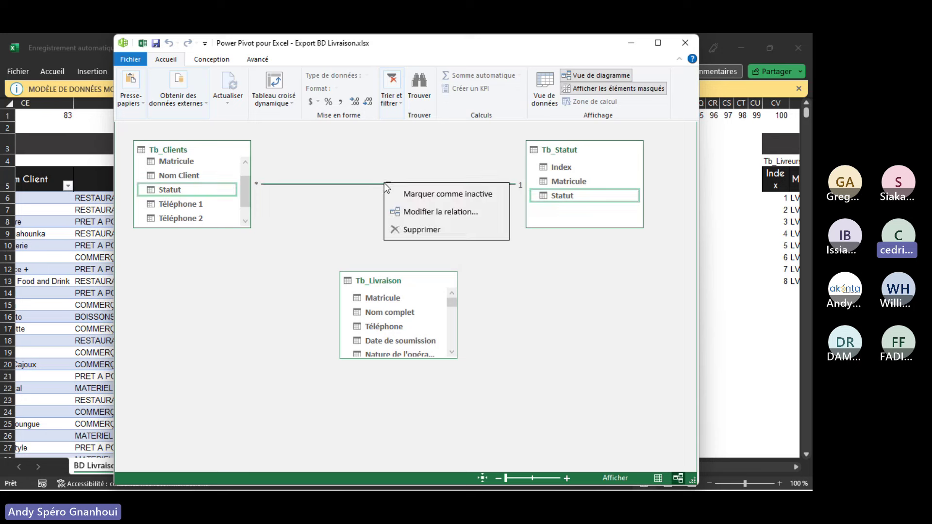
pyautogui.click(429, 228)
pyautogui.click(397, 282)
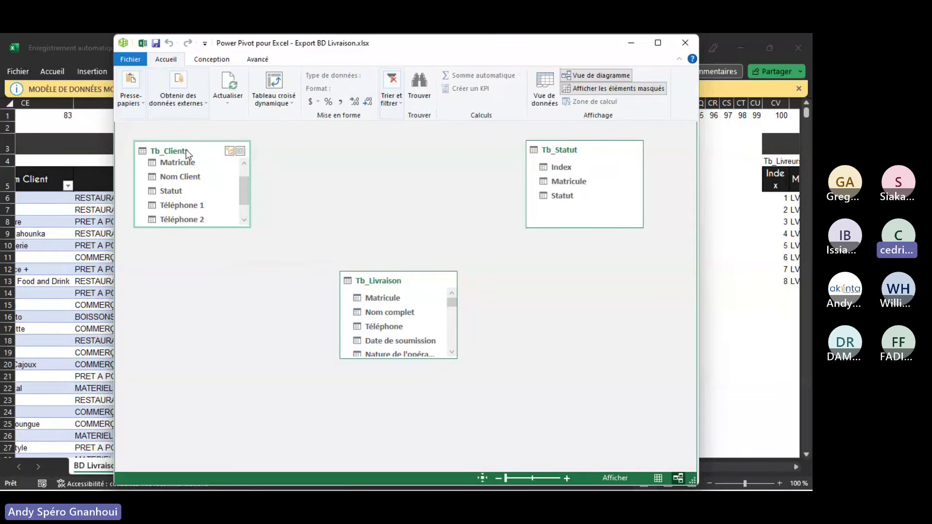
# - Return to the data view of Tb_Clients and fit its Statut column to the full status names
pyautogui.click(162, 190)
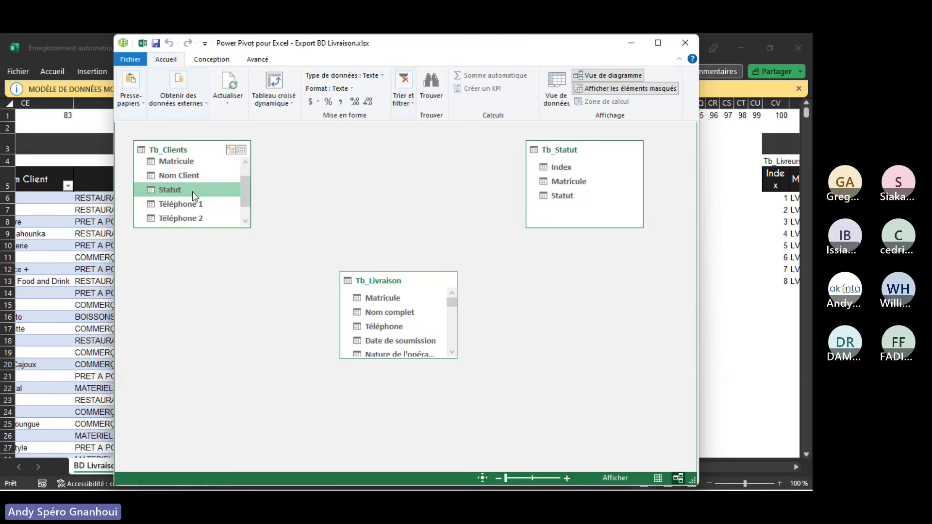
pyautogui.click(557, 85)
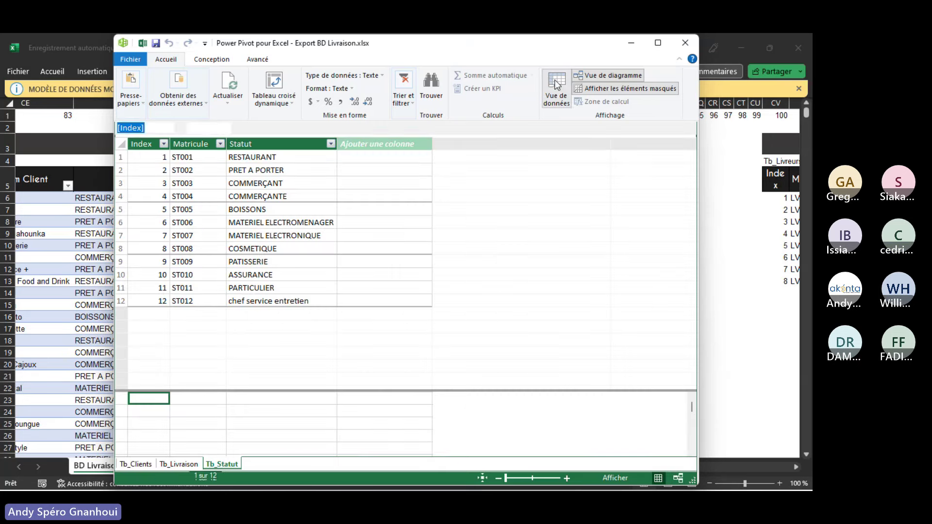
pyautogui.click(136, 465)
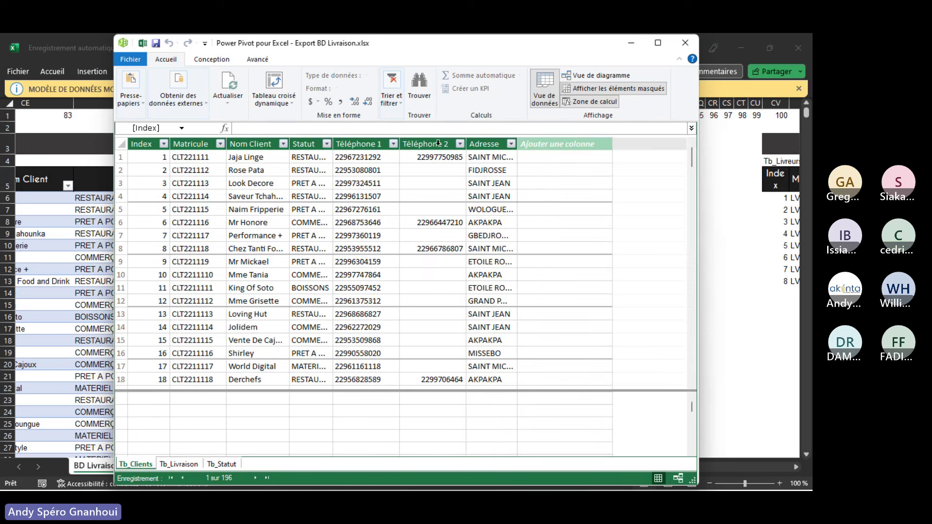
pyautogui.doubleClick(333, 144)
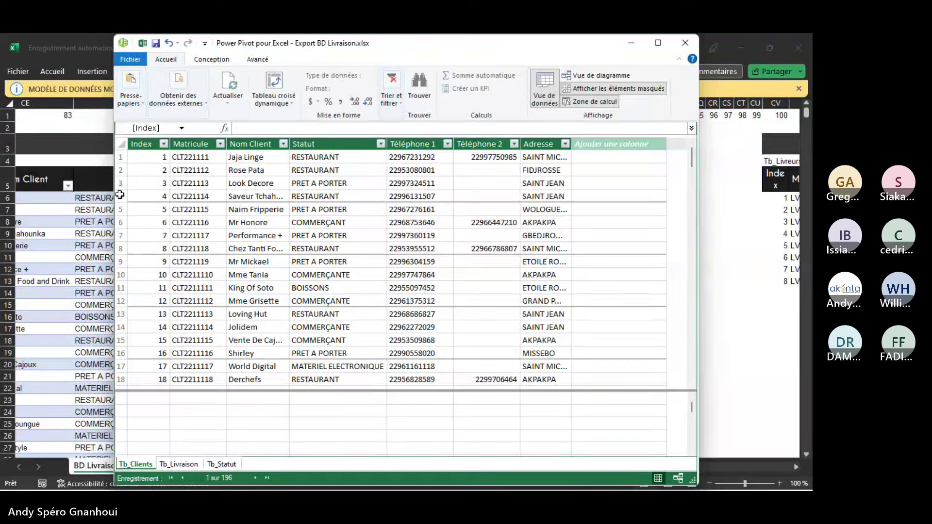
# - Go through the first six entries of the Statut column in Tb_Statut, and return to Tb_Clients to compare its statuses
pyautogui.click(223, 465)
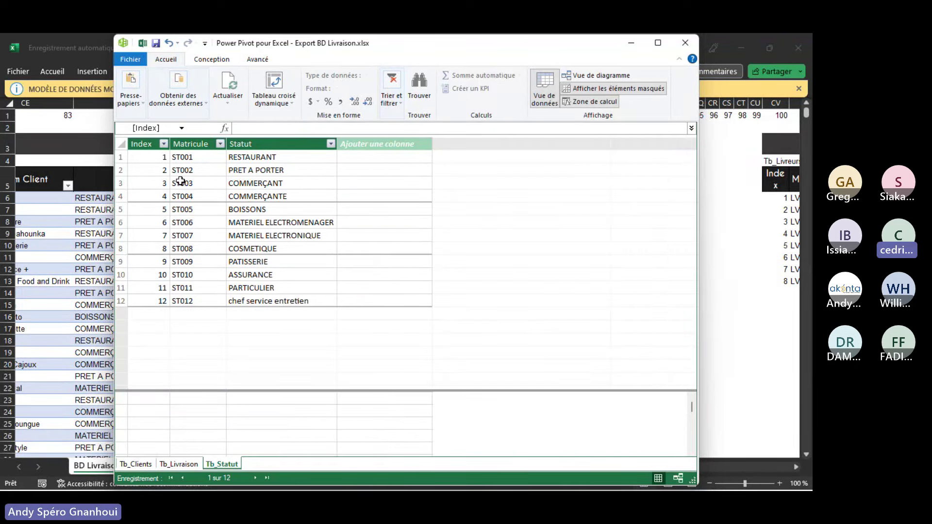
pyautogui.click(253, 155)
pyautogui.click(270, 170)
pyautogui.click(271, 184)
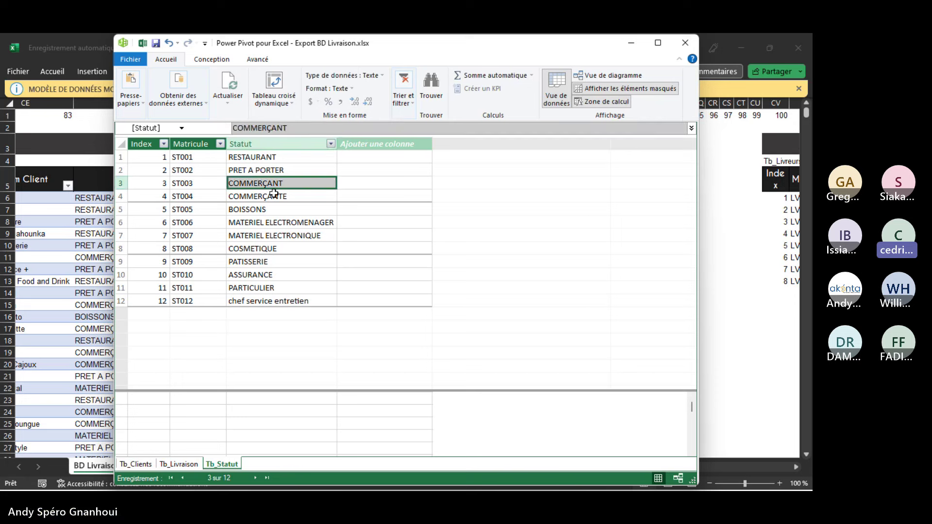
pyautogui.click(274, 195)
pyautogui.click(278, 211)
pyautogui.click(280, 223)
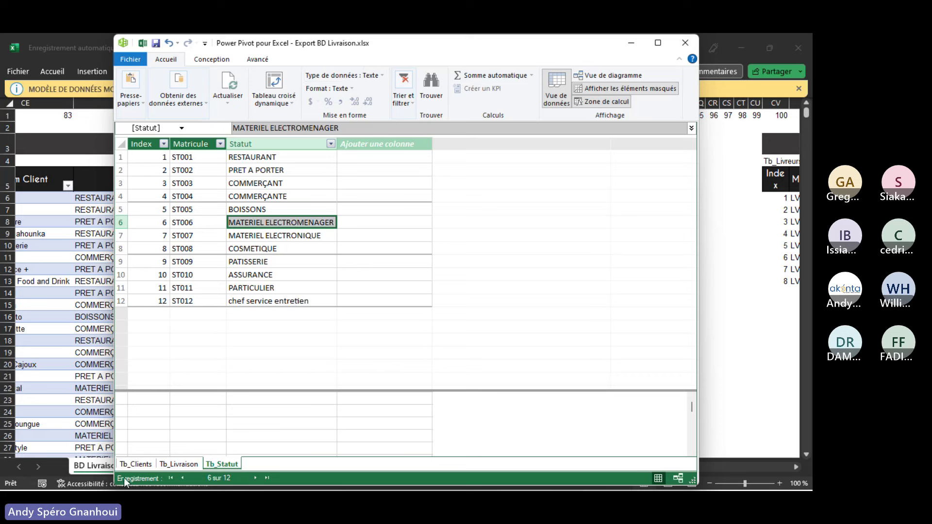
pyautogui.click(135, 464)
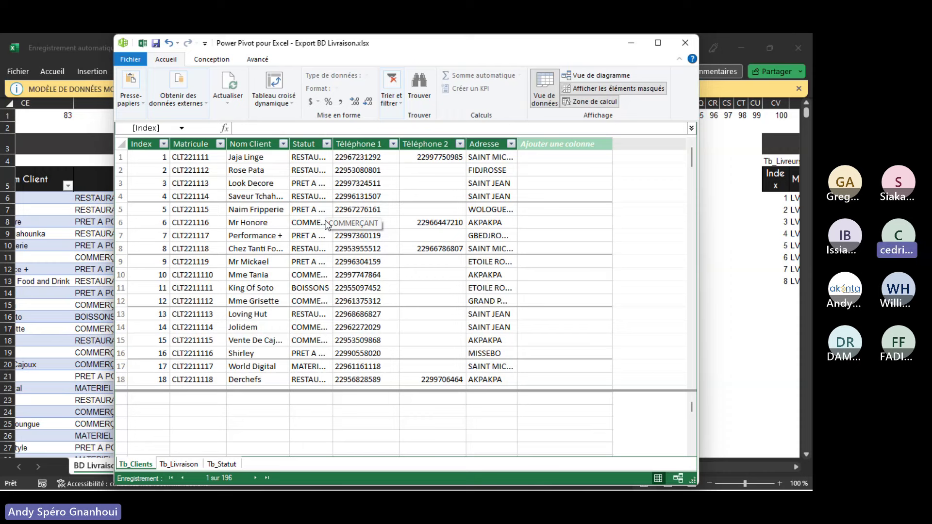
# - Create a relationship in the diagram view from Statut in Tb_Clients to Statut in Tb_Statut
pyautogui.click(619, 77)
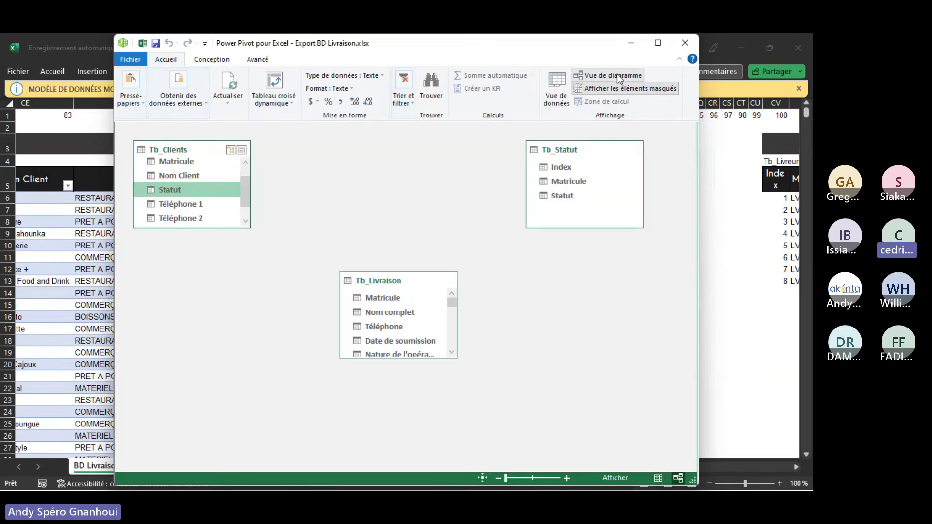
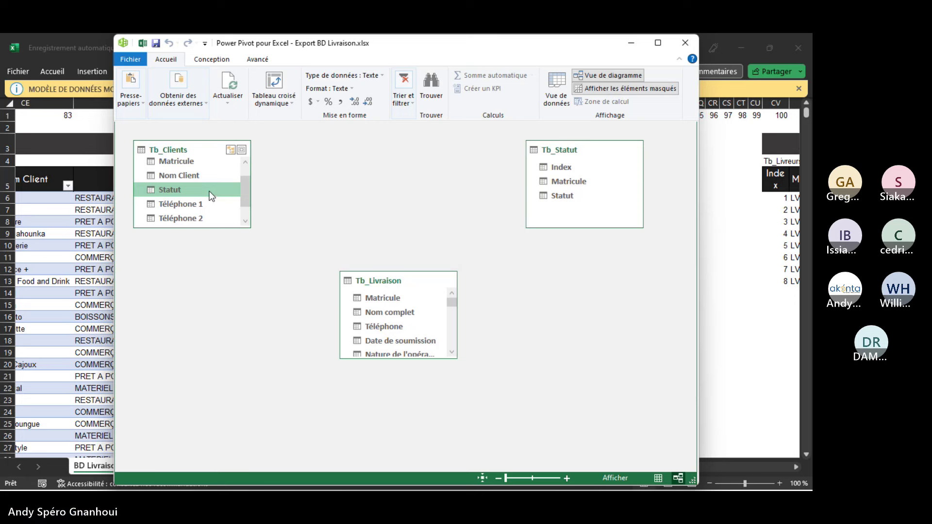
pyautogui.moveTo(208, 190); pyautogui.dragTo(564, 197)
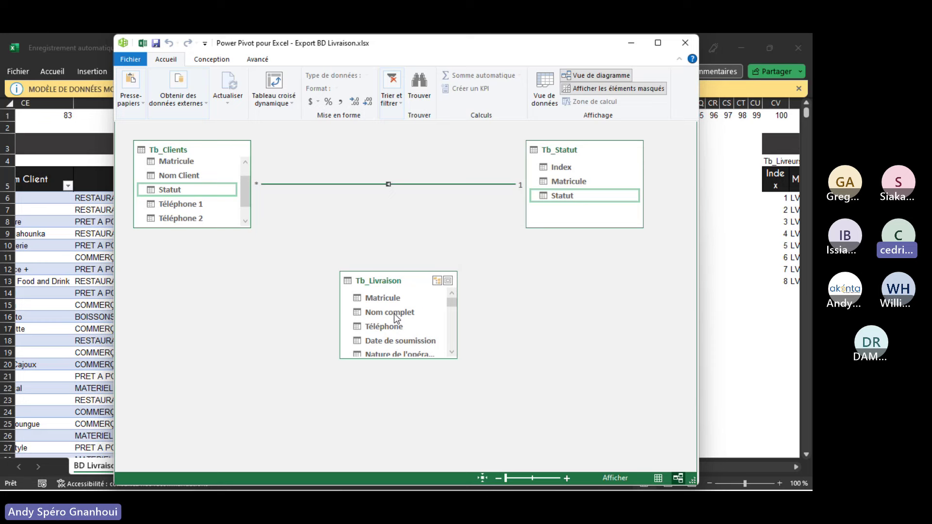
# - Compare the Nom Client column of Tb_Clients with the Nom complet entries of Tb_Livraison, and look at Tb_Statut in the data view
pyautogui.click(545, 100)
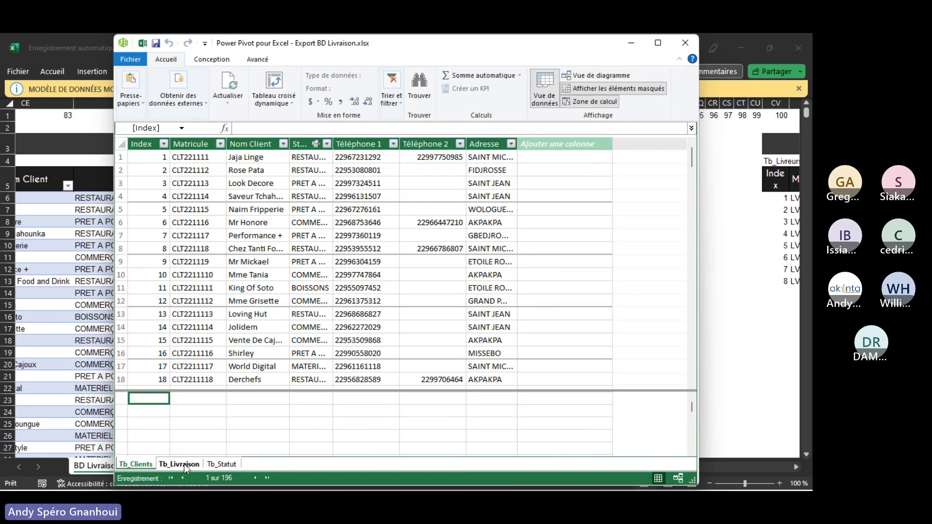
pyautogui.click(263, 141)
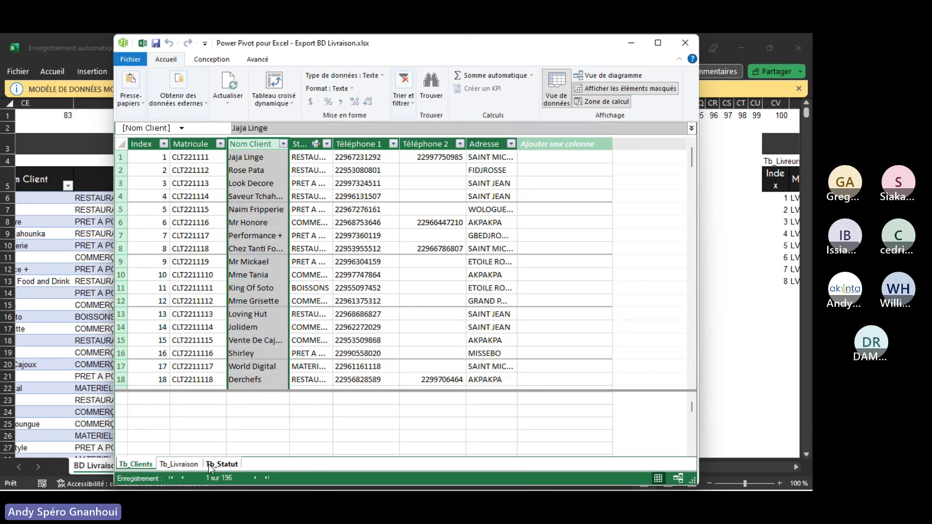
pyautogui.click(188, 466)
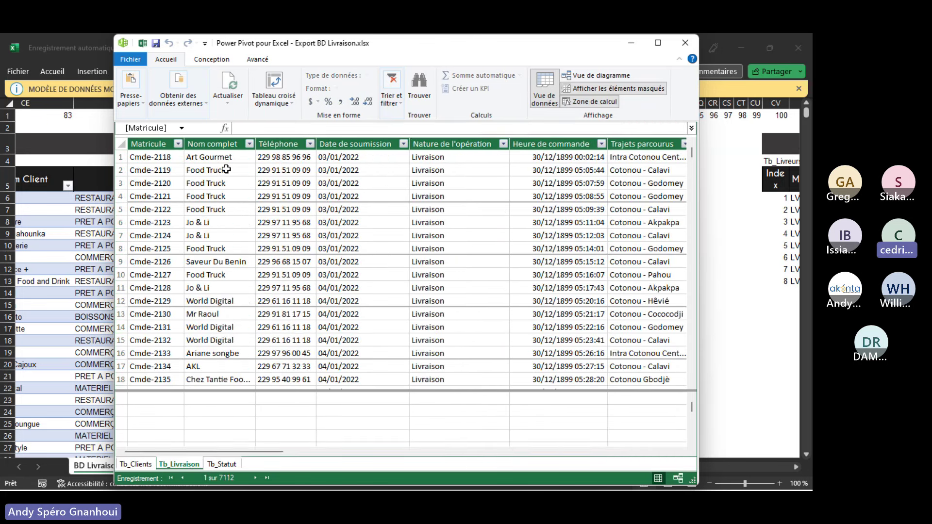
pyautogui.moveTo(227, 170); pyautogui.dragTo(227, 196)
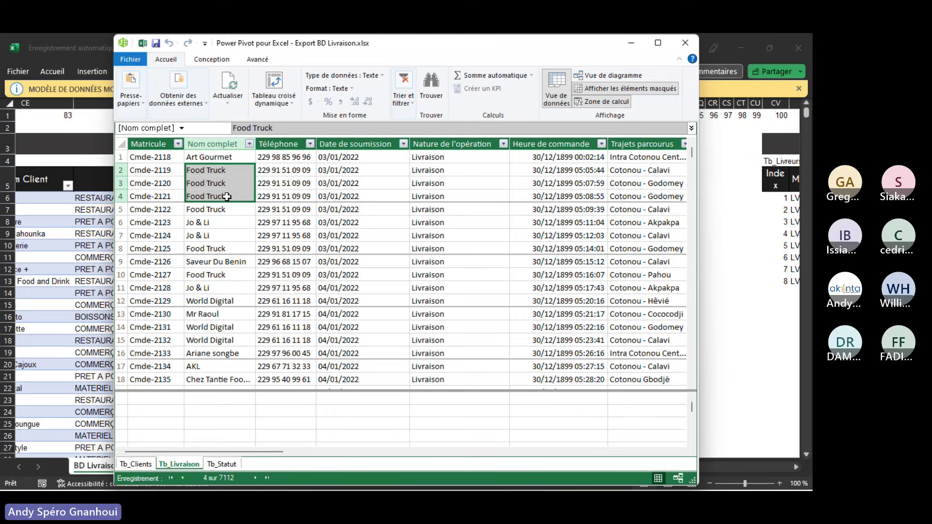
pyautogui.click(222, 465)
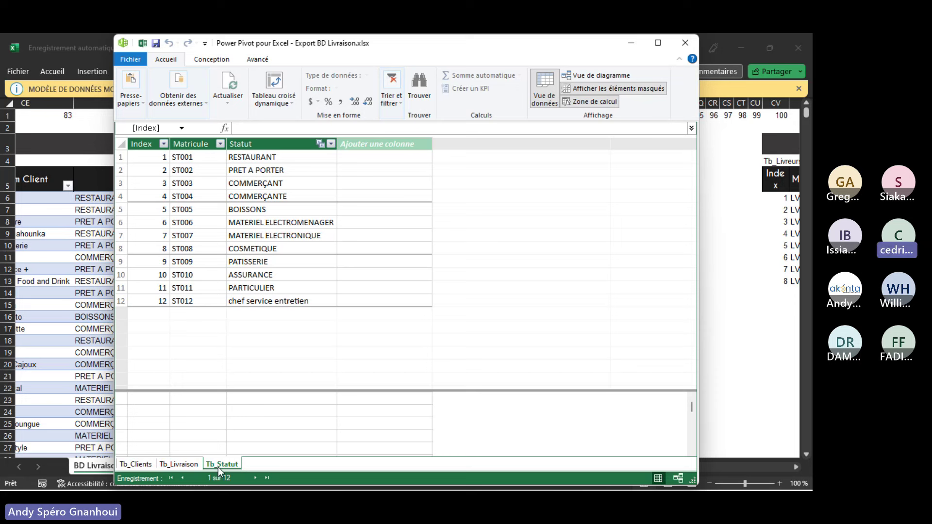
# - Try to create a relationship in the diagram view from Nom Client in Tb_Clients to Nom complet in Tb_Livraison
pyautogui.click(588, 76)
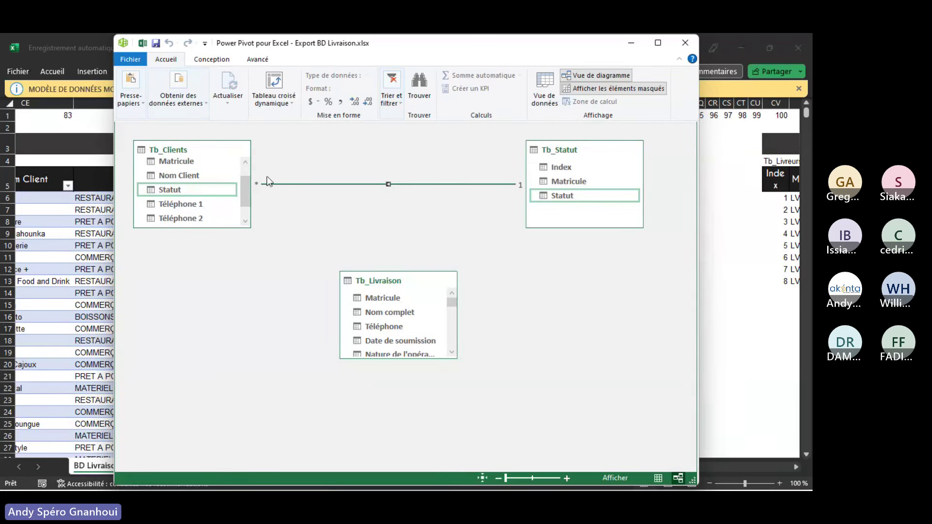
pyautogui.click(181, 173)
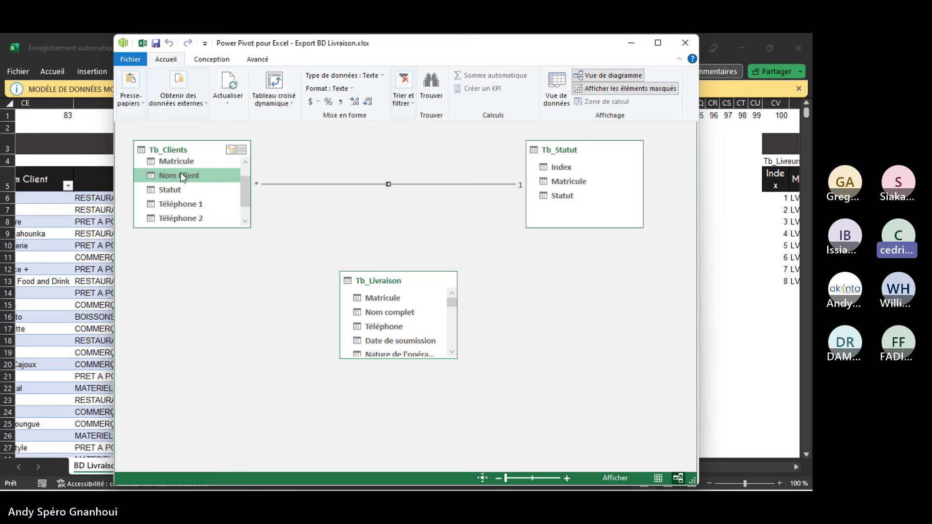
pyautogui.moveTo(179, 173); pyautogui.dragTo(362, 312)
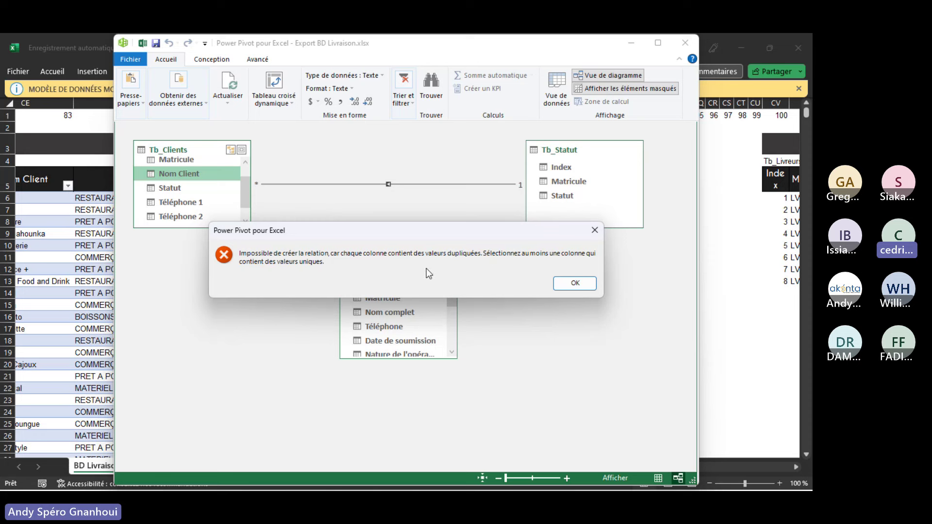
pyautogui.click(575, 285)
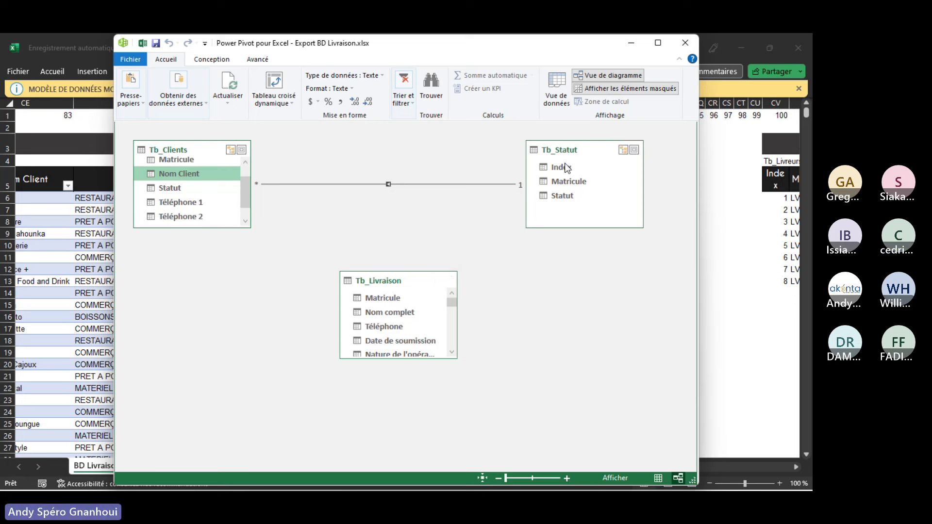
# - Return to the Excel worksheet and widen the empty column CA beside the Tb_Clients table
pyautogui.click(631, 44)
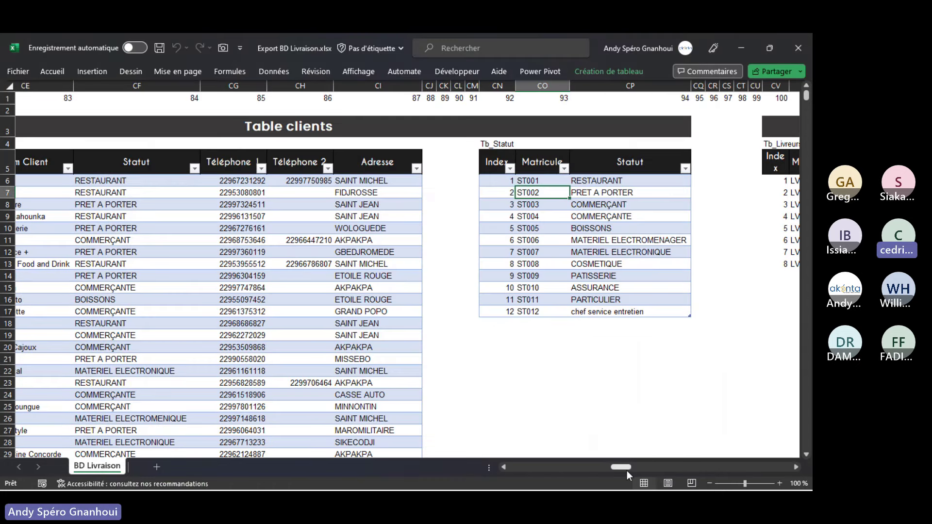
pyautogui.moveTo(627, 471); pyautogui.dragTo(616, 470)
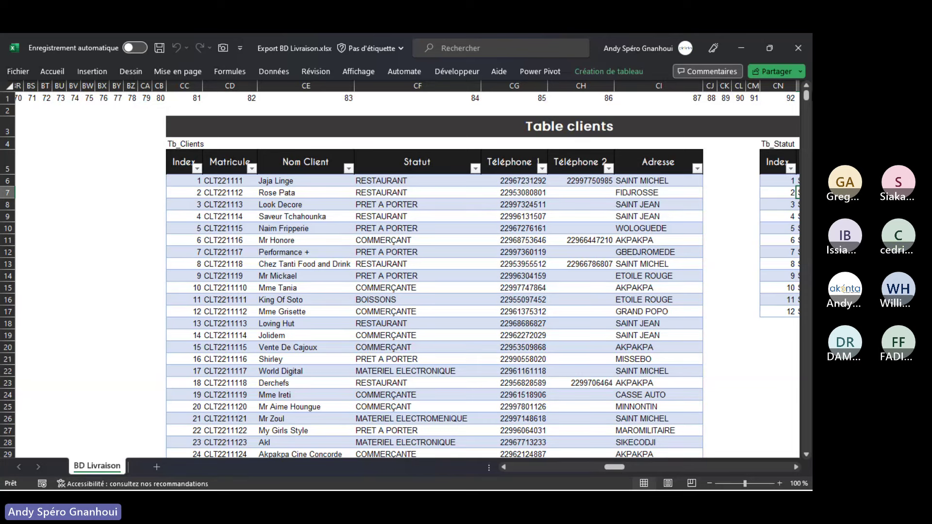
pyautogui.moveTo(807, 95)
pyautogui.mouseDown()
pyautogui.moveTo(809, 107)
pyautogui.moveTo(807, 96)
pyautogui.mouseUp()
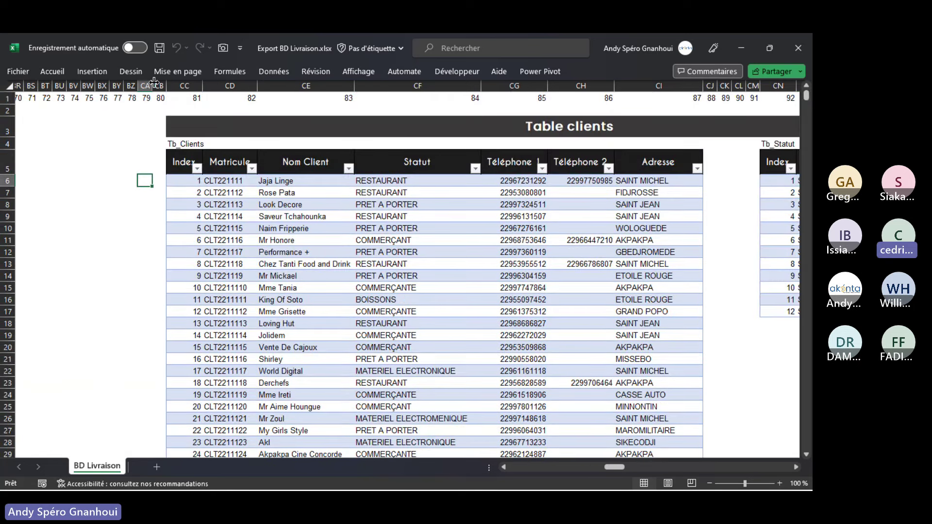
pyautogui.moveTo(152, 86); pyautogui.dragTo(195, 86)
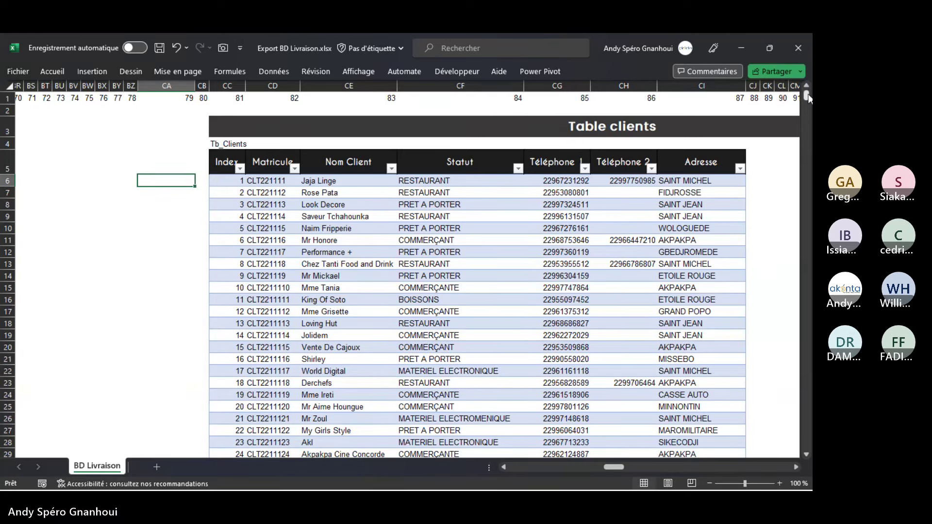
pyautogui.moveTo(807, 96); pyautogui.dragTo(808, 94)
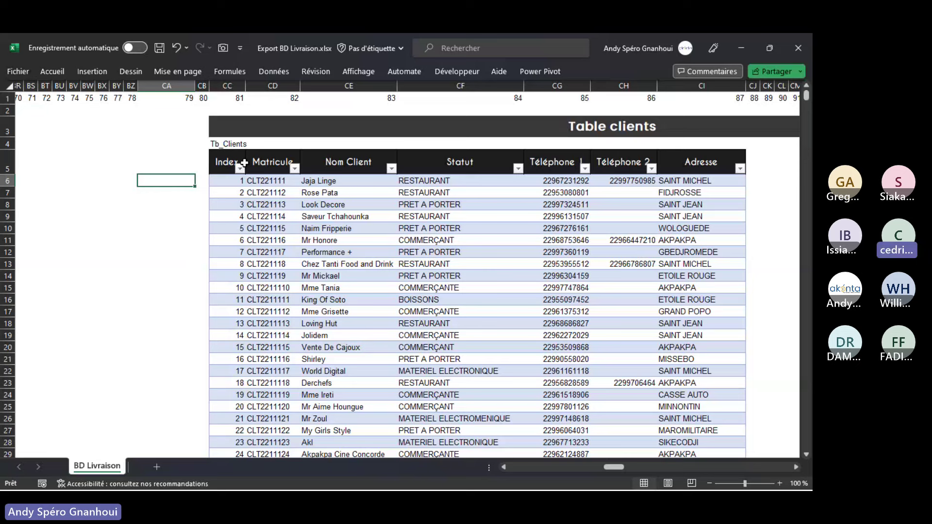
# - List the distinct client names from cell CA6 with the formula =UNIQUE(Tb_Clients[Nom Client])
pyautogui.write('=uni')
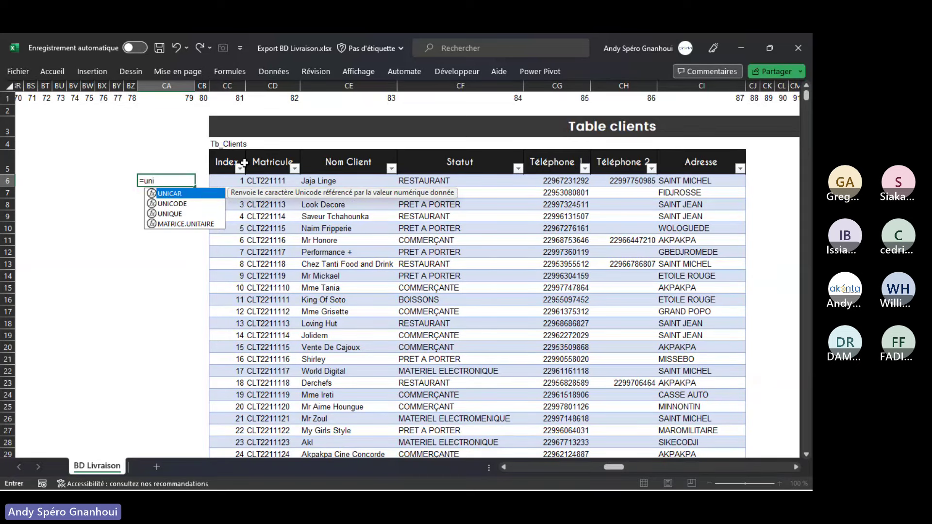
pyautogui.doubleClick(178, 214)
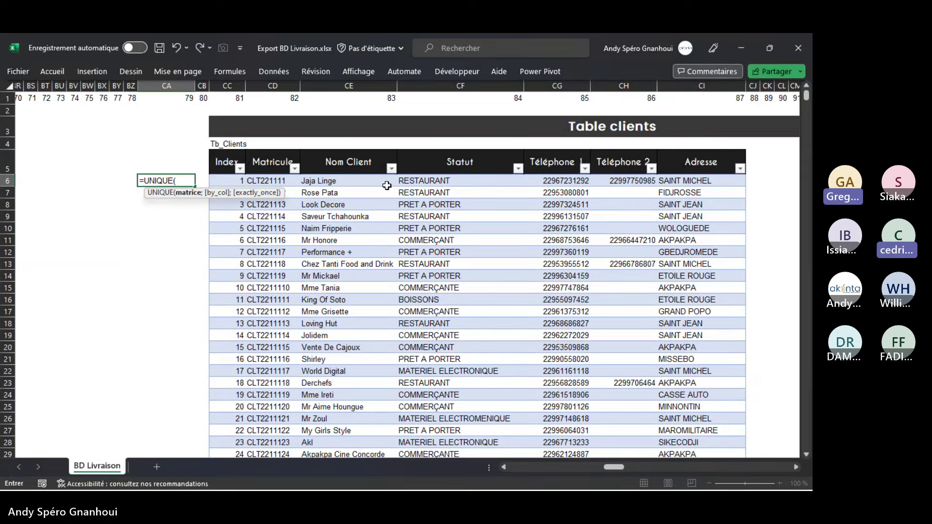
pyautogui.click(364, 150)
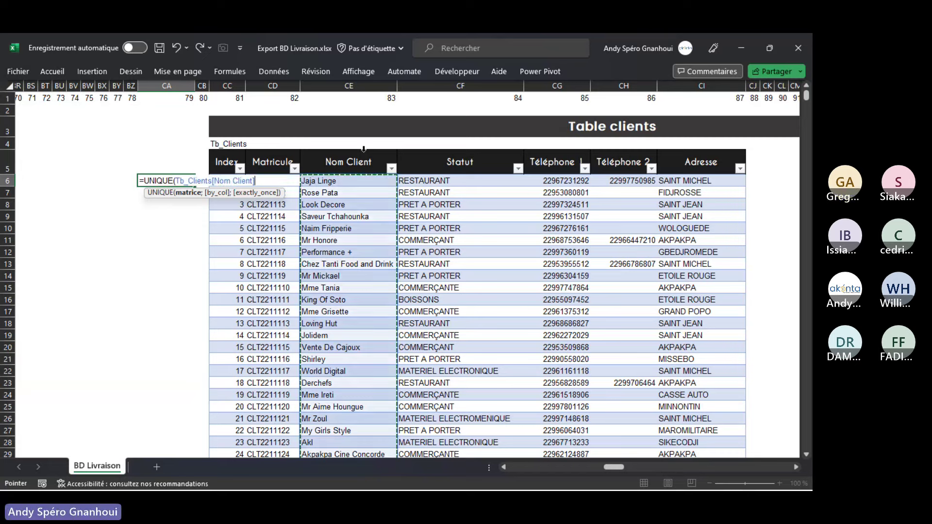
pyautogui.press('Return')
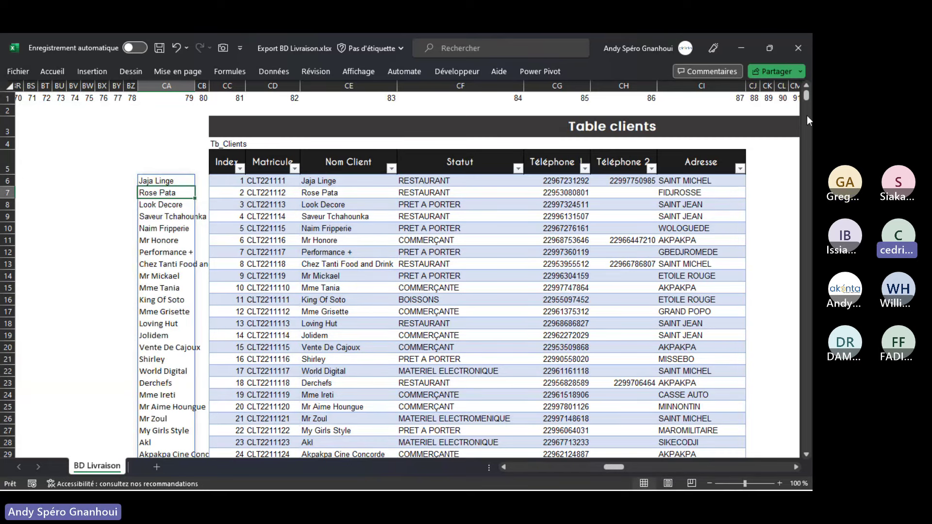
# - Compare the end of the distinct-name list with the end of the client table, and clear the list from column CA
pyautogui.moveTo(806, 86); pyautogui.dragTo(807, 100)
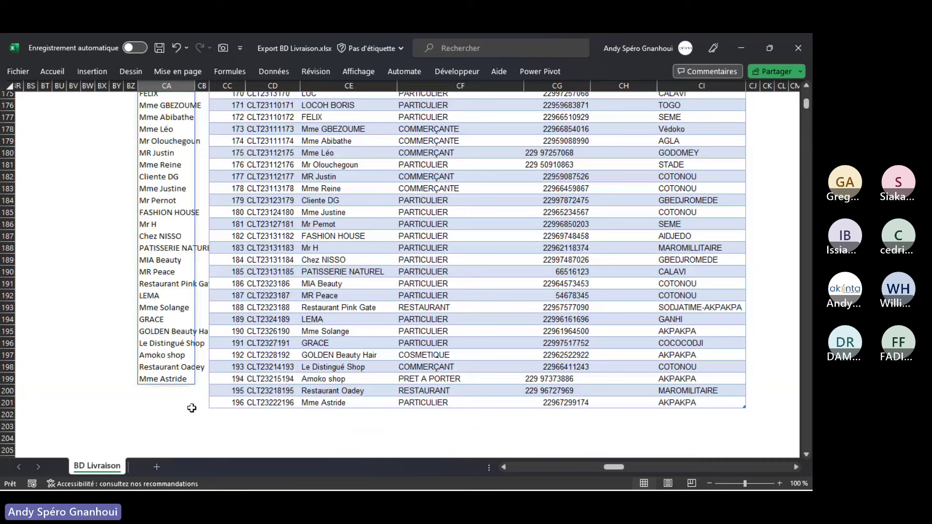
pyautogui.moveTo(175, 392); pyautogui.dragTo(176, 401)
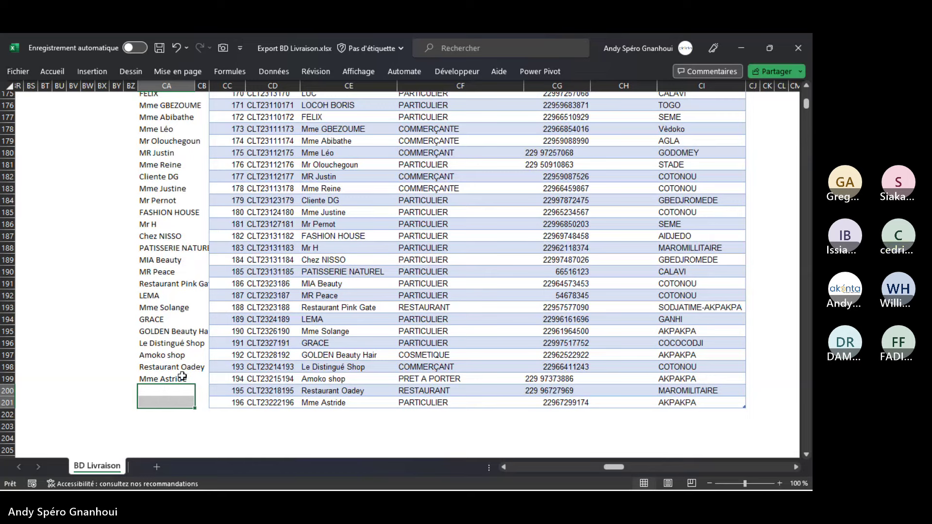
pyautogui.moveTo(177, 402); pyautogui.dragTo(163, 184)
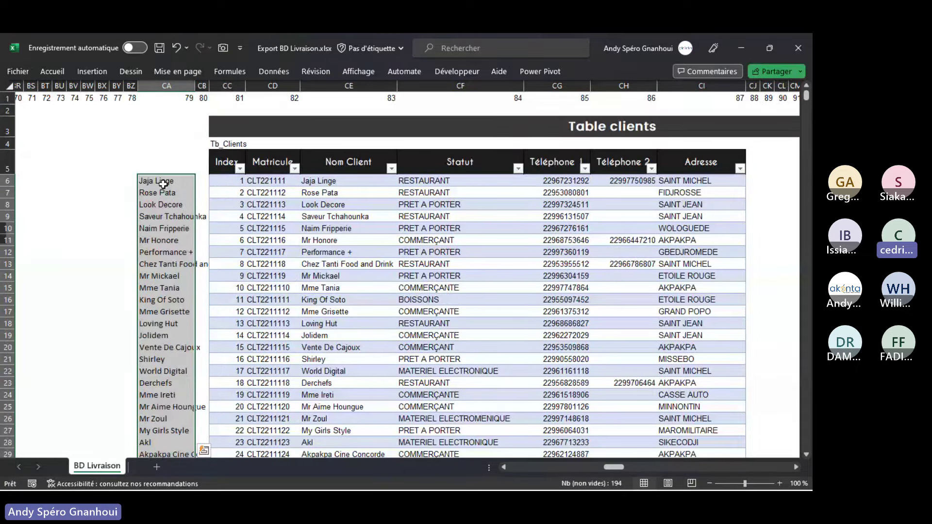
pyautogui.scroll(-20, 163, 183)
pyautogui.click(595, 383)
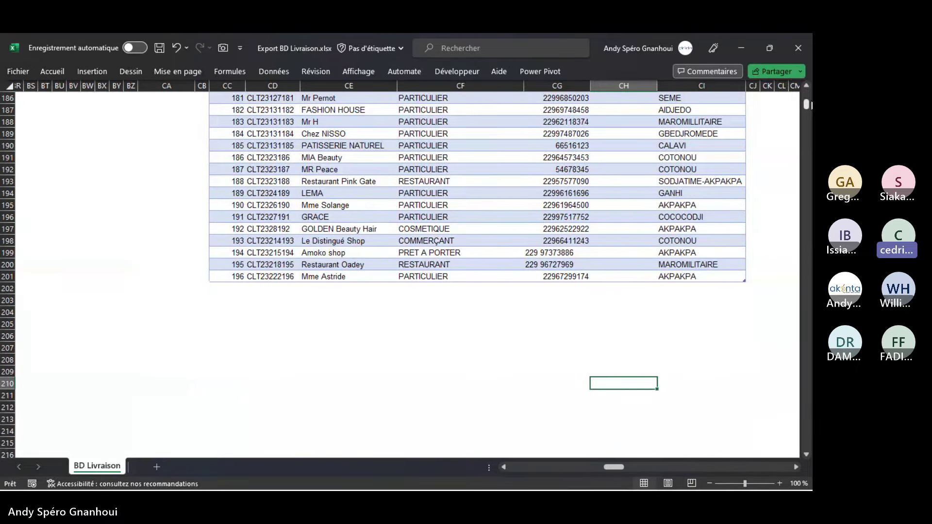
# - Run Remove Duplicates on the Tb_Clients table with all columns checked and headers included
pyautogui.moveTo(807, 106); pyautogui.dragTo(807, 89)
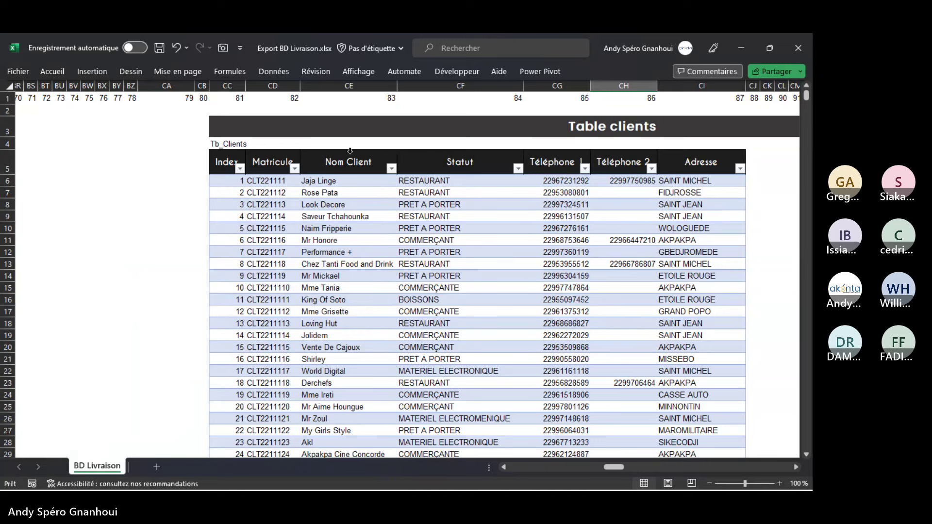
pyautogui.click(349, 153)
pyautogui.click(636, 70)
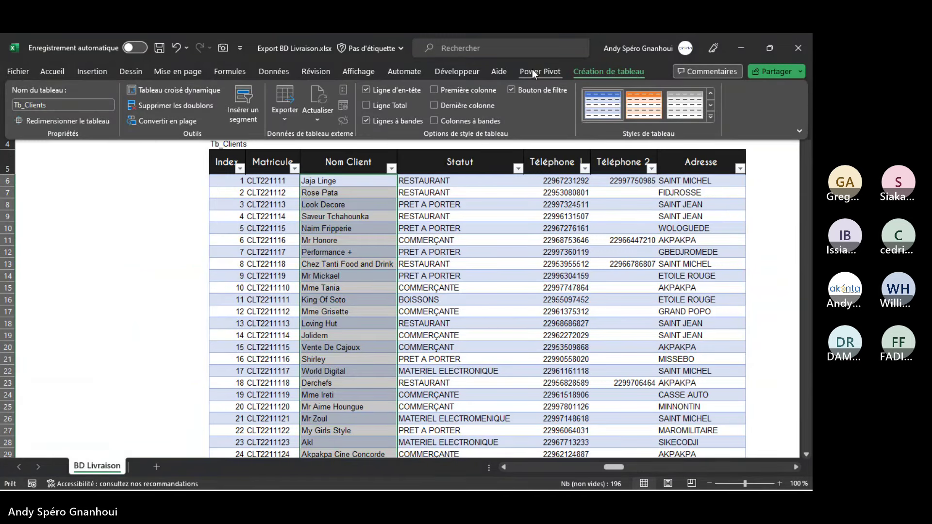
pyautogui.click(204, 105)
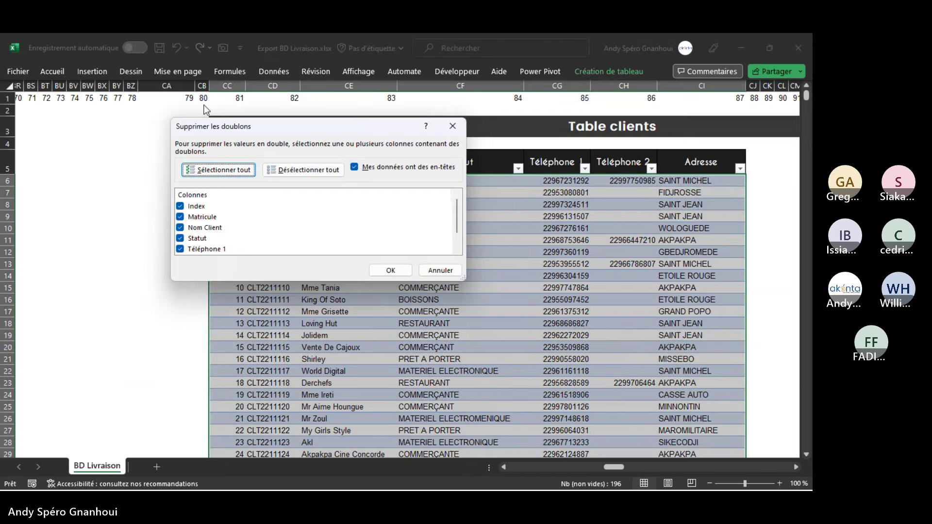
pyautogui.moveTo(334, 129); pyautogui.dragTo(273, 115)
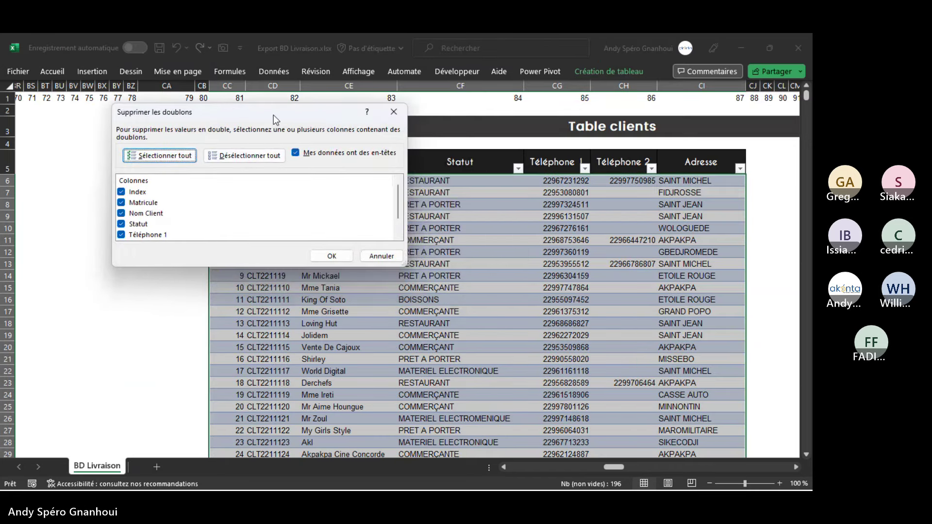
pyautogui.click(332, 256)
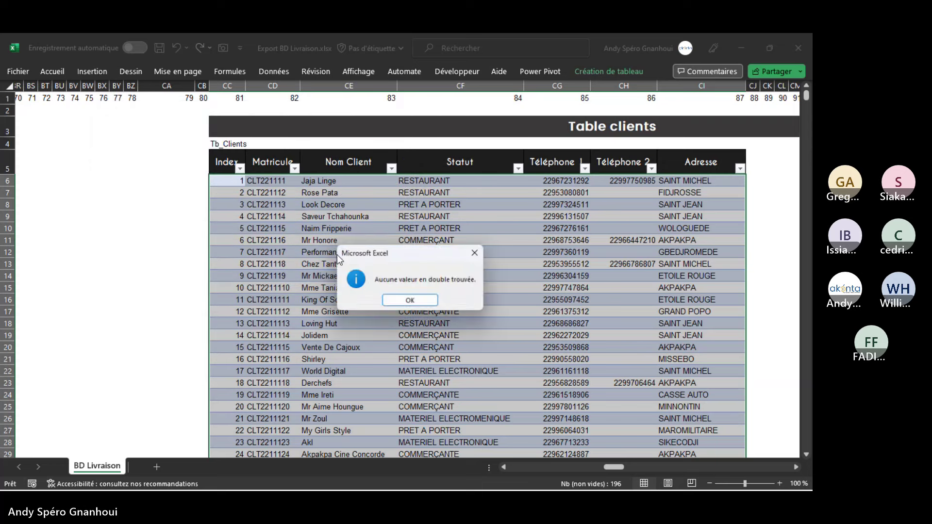
pyautogui.click(411, 301)
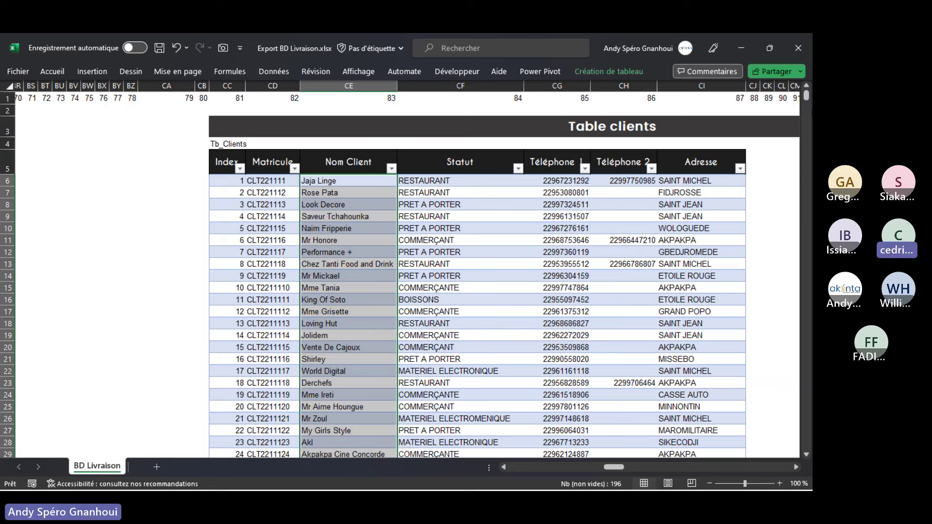
# - Start a new conditional formatting rule for duplicate values across all data rows and columns of the Tb_Clients table
pyautogui.moveTo(806, 99)
pyautogui.mouseDown()
pyautogui.moveTo(806, 109)
pyautogui.moveTo(807, 94)
pyautogui.mouseUp()
pyautogui.click(206, 150)
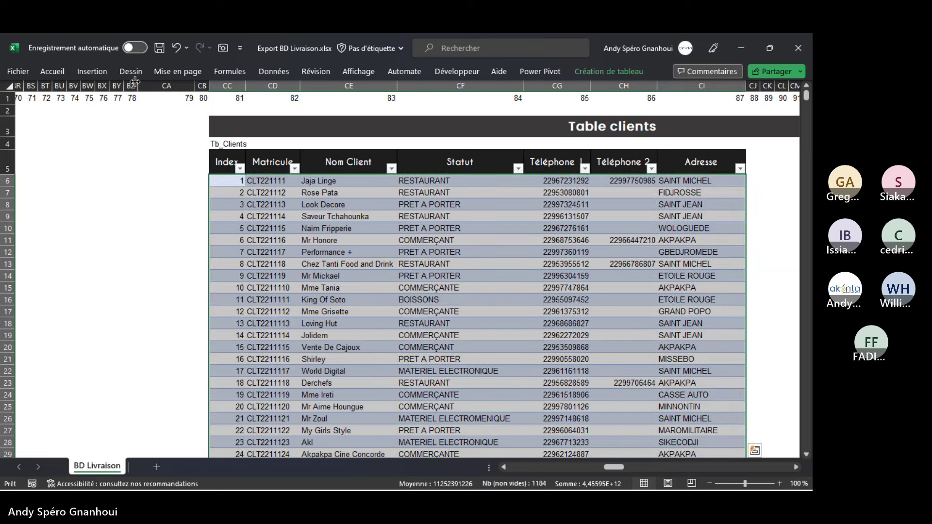
pyautogui.click(48, 70)
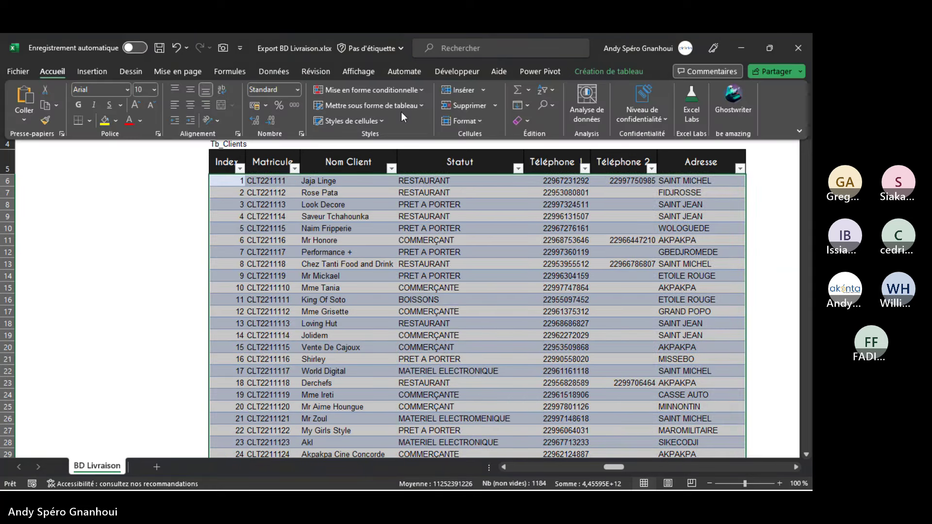
pyautogui.click(422, 91)
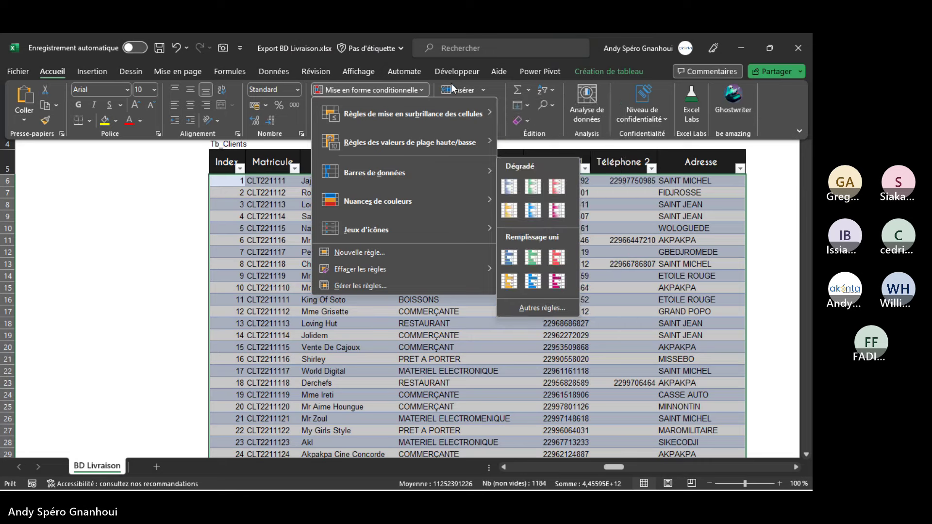
pyautogui.click(368, 255)
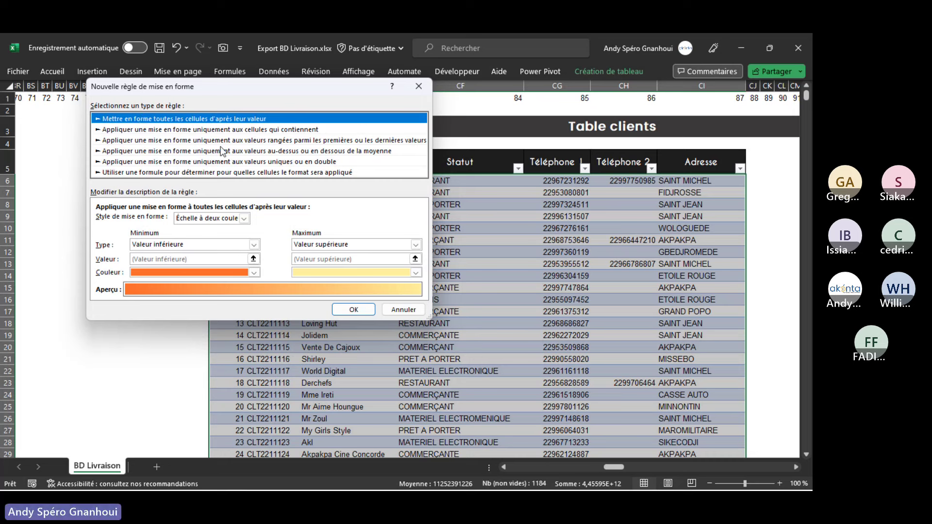
pyautogui.click(237, 162)
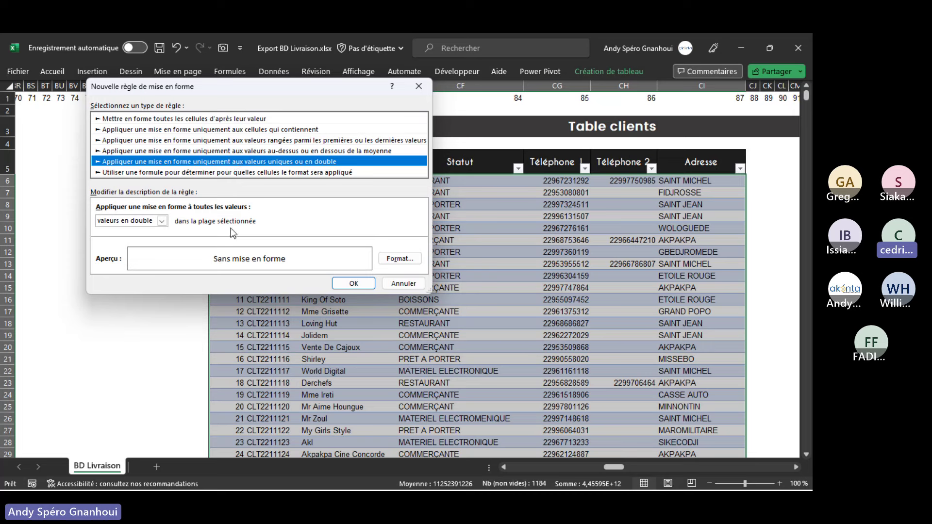
# - Give the duplicate-values rule a dark red cell fill and apply it to the Tb_Clients data
pyautogui.click(392, 260)
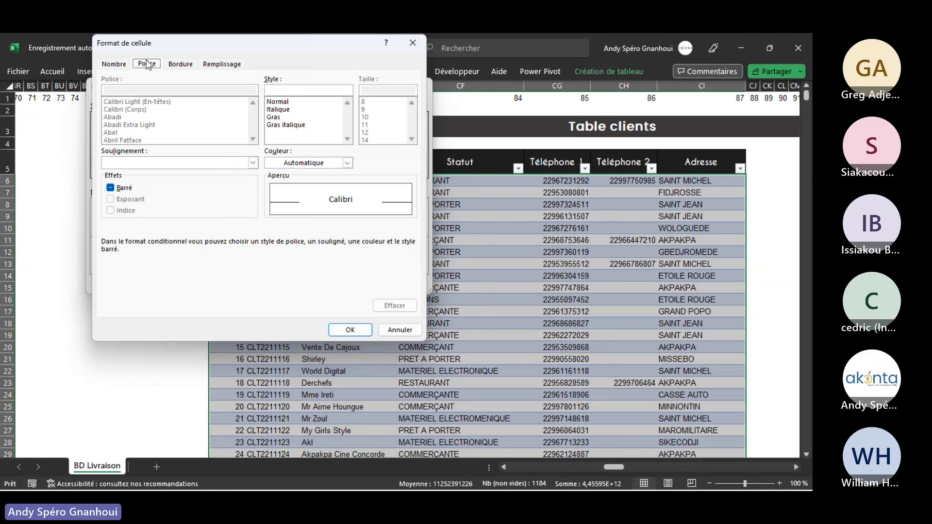
pyautogui.click(234, 63)
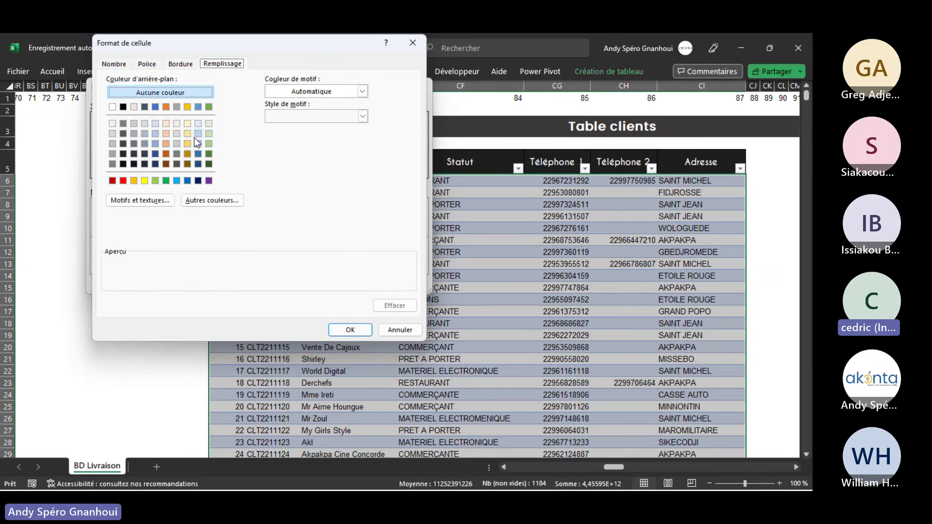
pyautogui.click(113, 181)
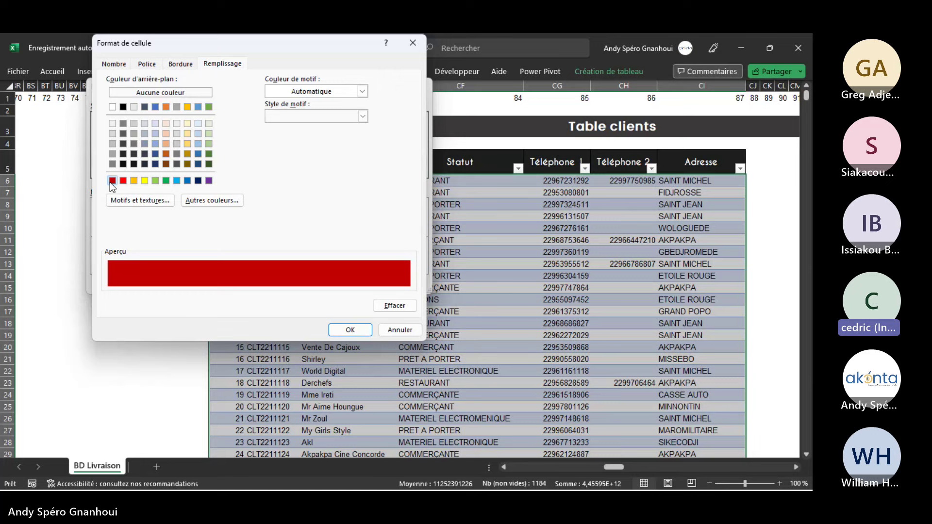
pyautogui.click(351, 330)
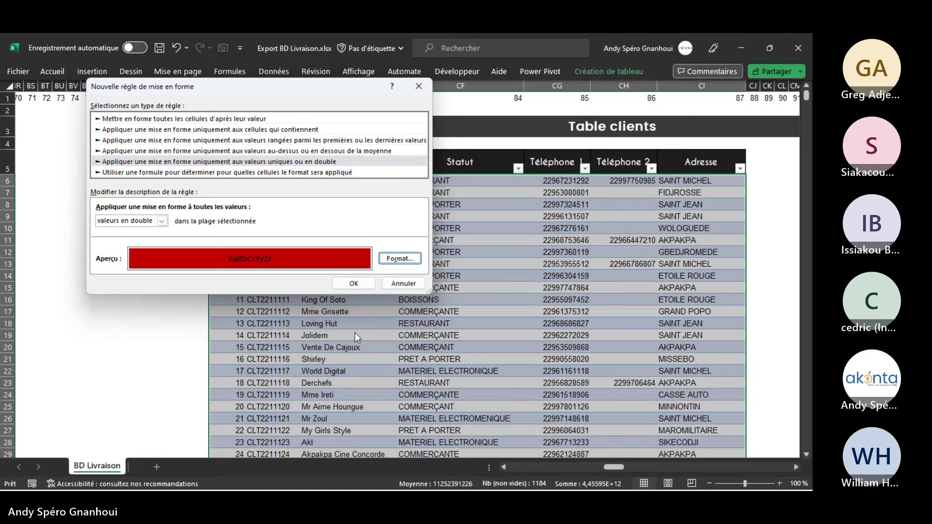
pyautogui.click(355, 283)
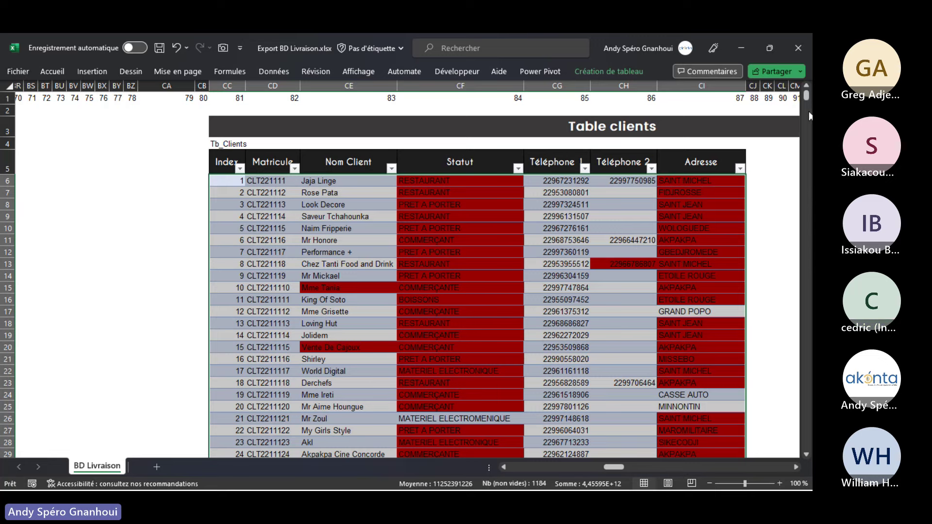
# - Look through the whole Tb_Clients table for red-filled duplicate entries in the Nom Client column
pyautogui.scroll(-12, 807, 98)
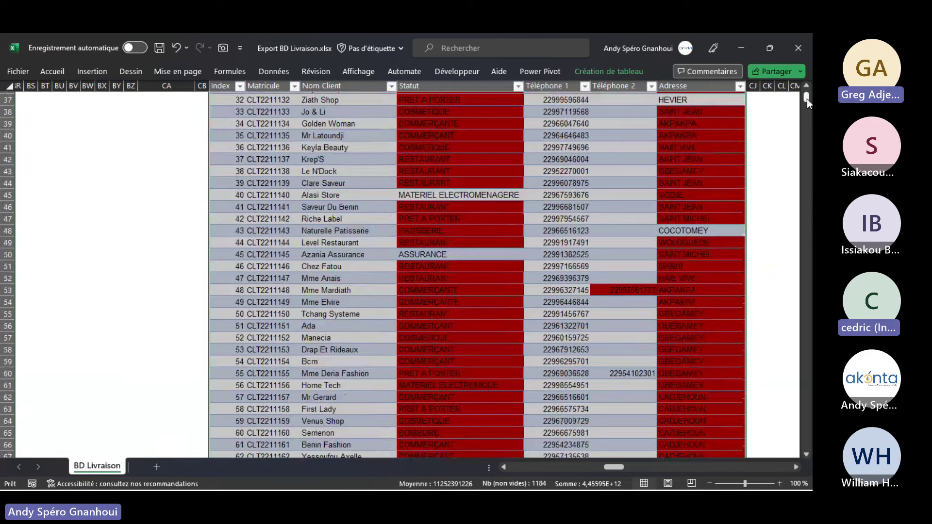
pyautogui.scroll(-20, 807, 100)
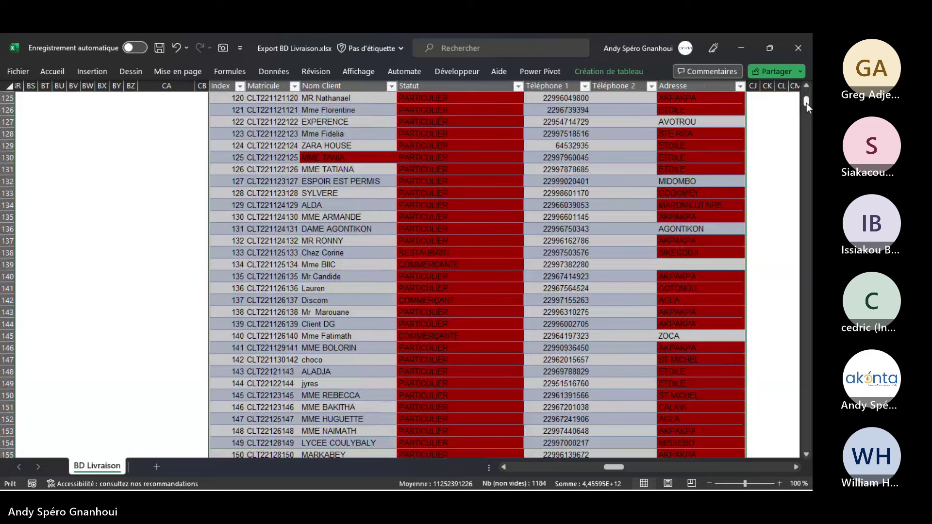
pyautogui.scroll(-8, 806, 103)
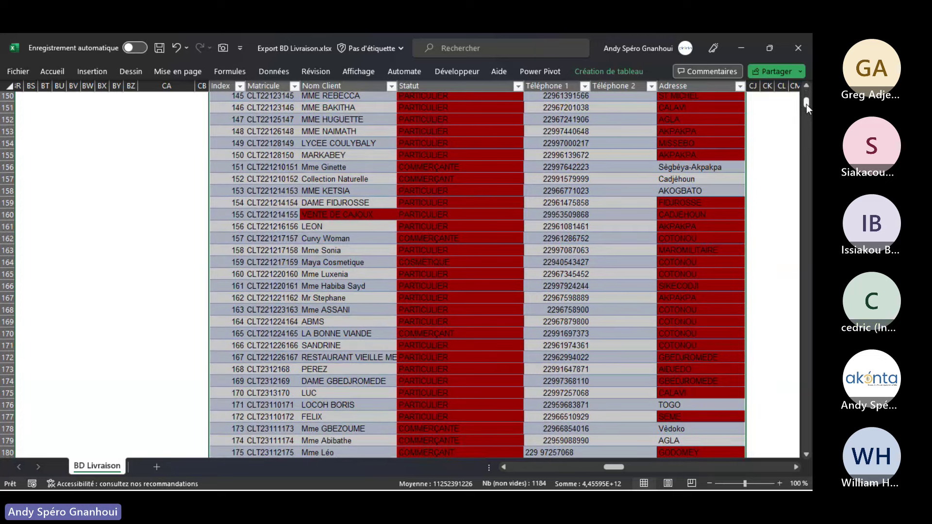
pyautogui.moveTo(806, 104); pyautogui.dragTo(806, 97)
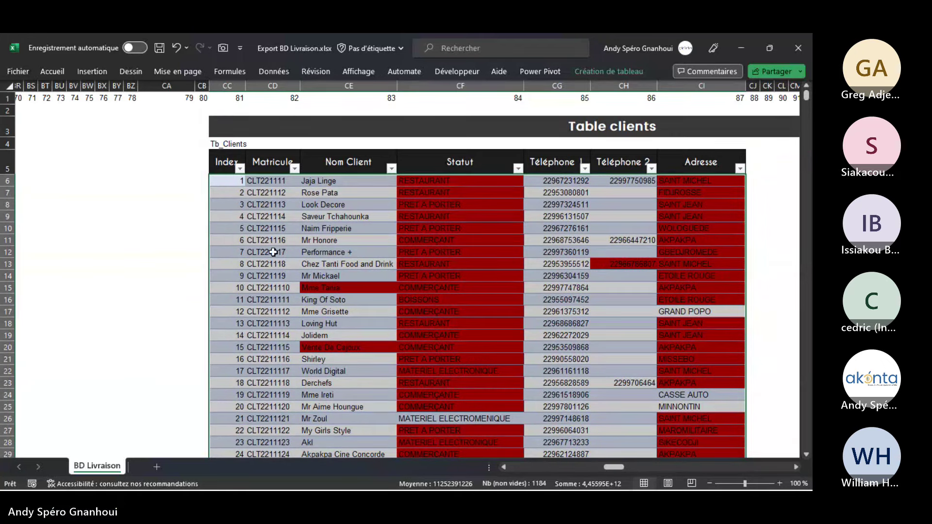
pyautogui.click(209, 288)
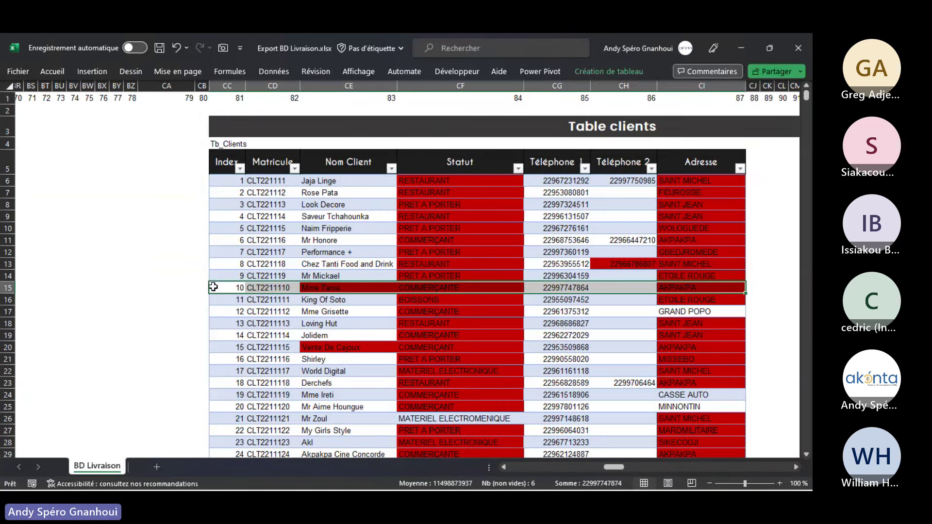
pyautogui.keyDown('ctrl'); pyautogui.click(211, 348); pyautogui.keyUp('ctrl')
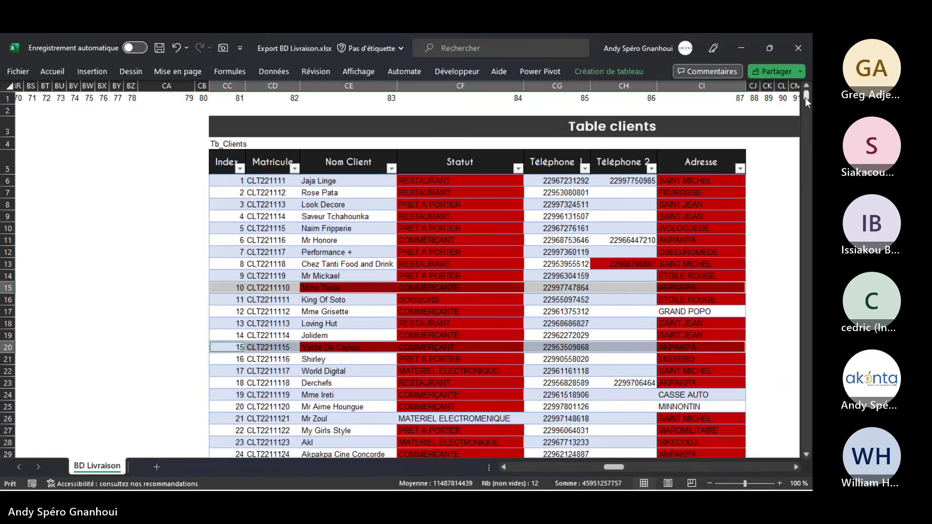
pyautogui.moveTo(806, 101); pyautogui.dragTo(805, 104)
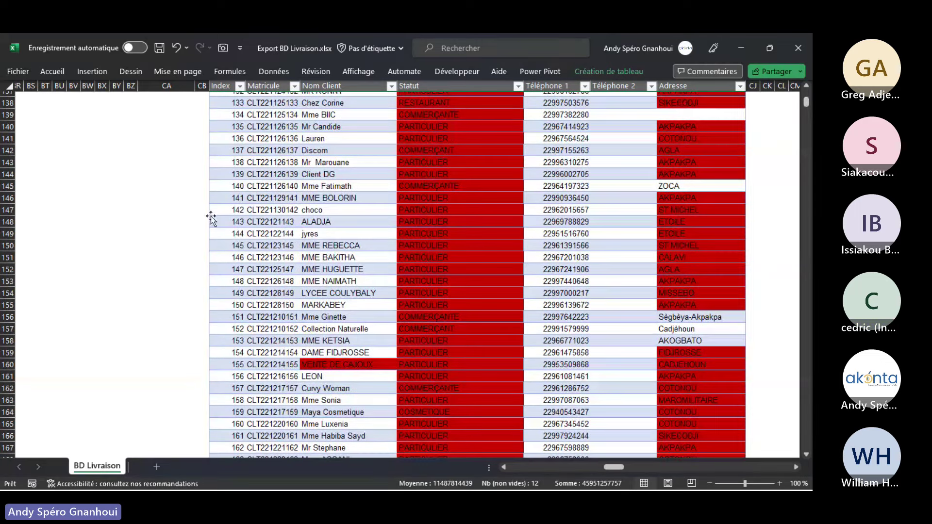
# - Delete the Tb_Clients table row with index 155, the repeated entry of a duplicated client name
pyautogui.click(218, 363)
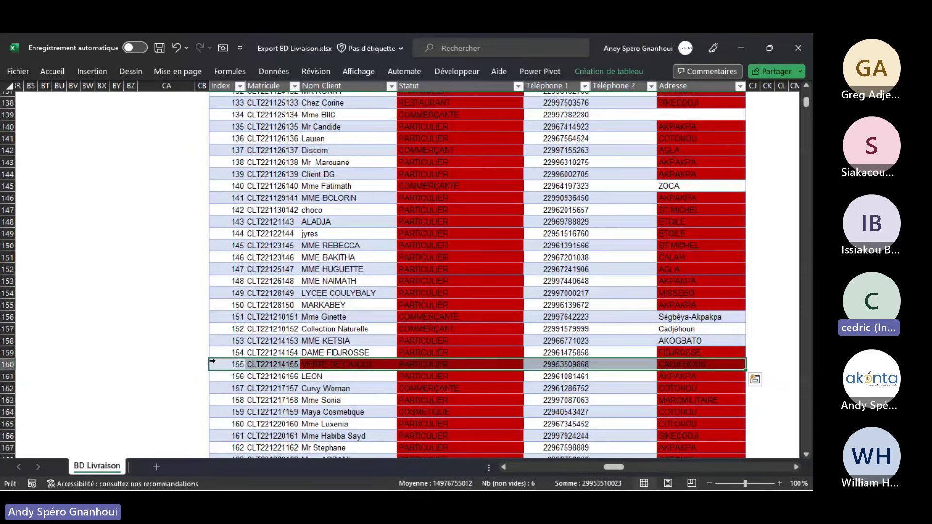
pyautogui.rightClick(216, 362)
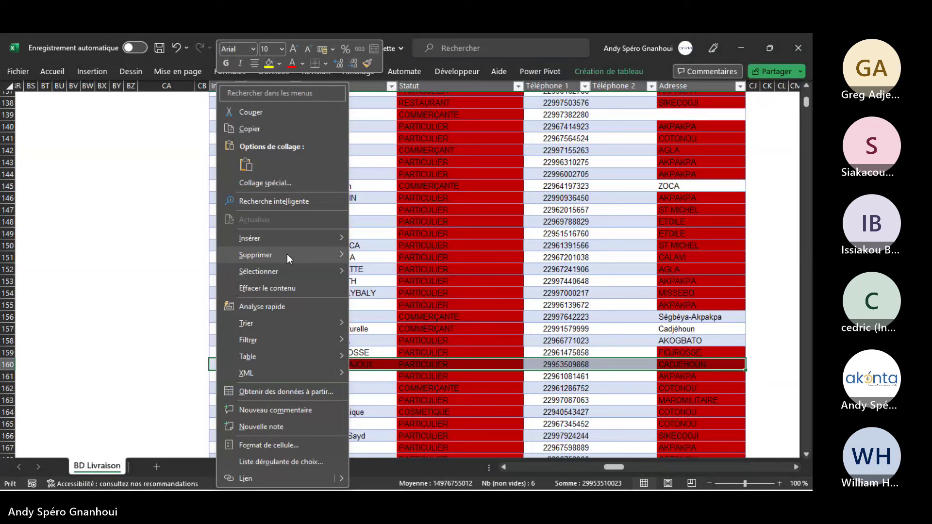
pyautogui.moveTo(287, 255)
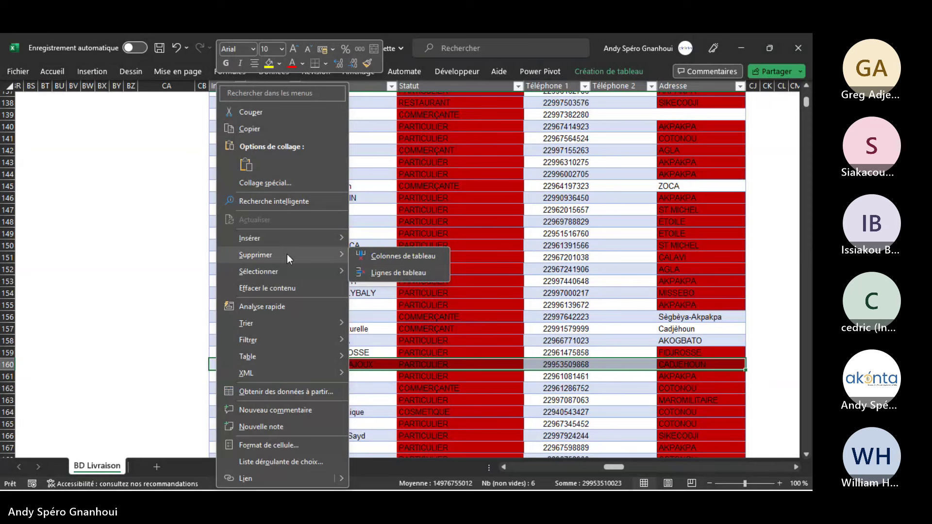
pyautogui.click(407, 273)
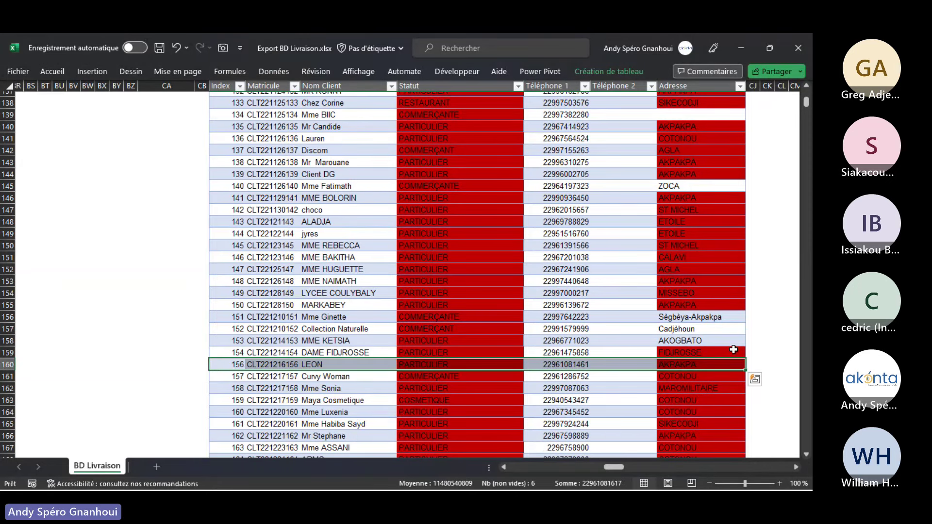
# - Delete the Tb_Clients table row with index 125, whose client name duplicates an earlier row
pyautogui.moveTo(807, 101); pyautogui.dragTo(807, 100)
pyautogui.click(212, 307)
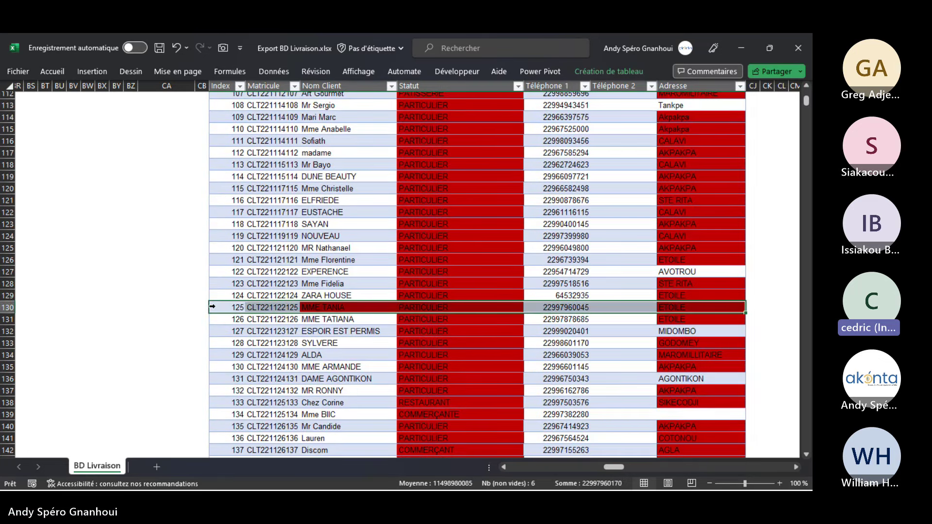
pyautogui.rightClick(212, 307)
pyautogui.moveTo(282, 254)
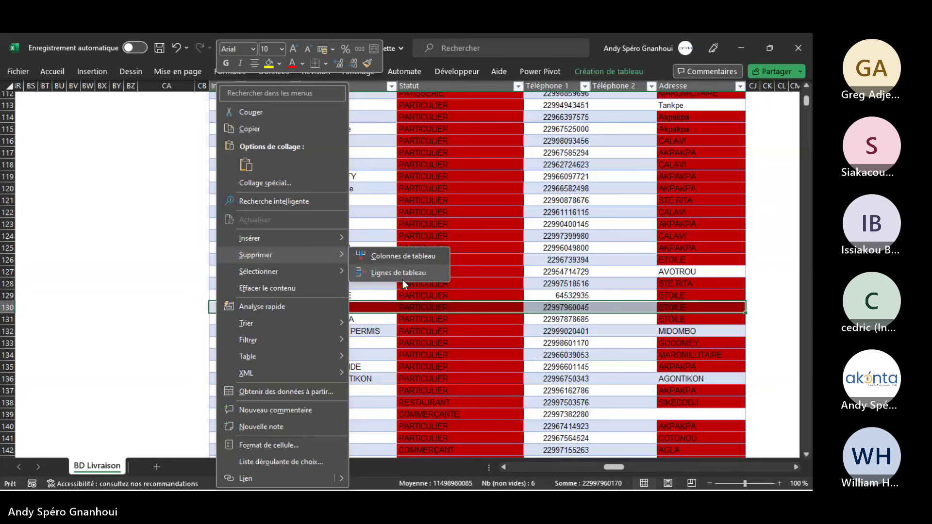
pyautogui.click(403, 277)
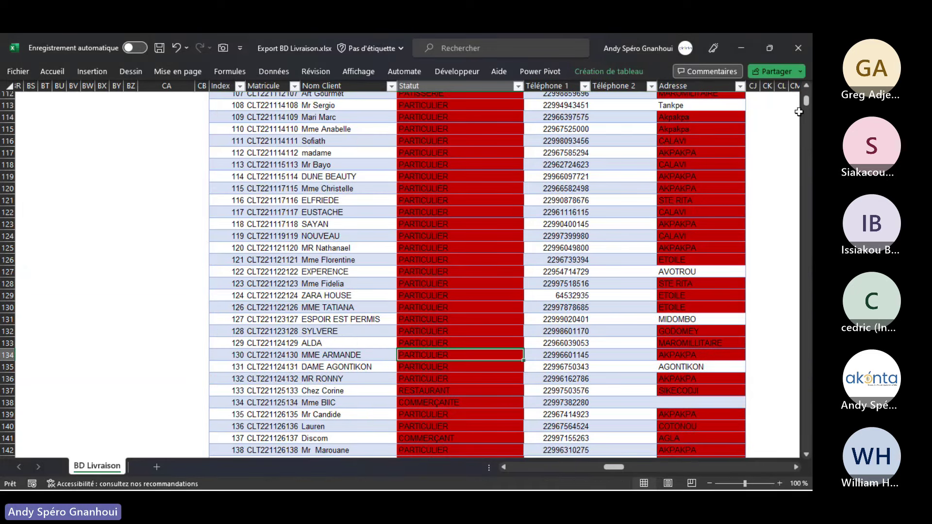
# - Remove the duplicate-values conditional formatting rule from the Tb_Clients table
pyautogui.moveTo(807, 100); pyautogui.dragTo(809, 90)
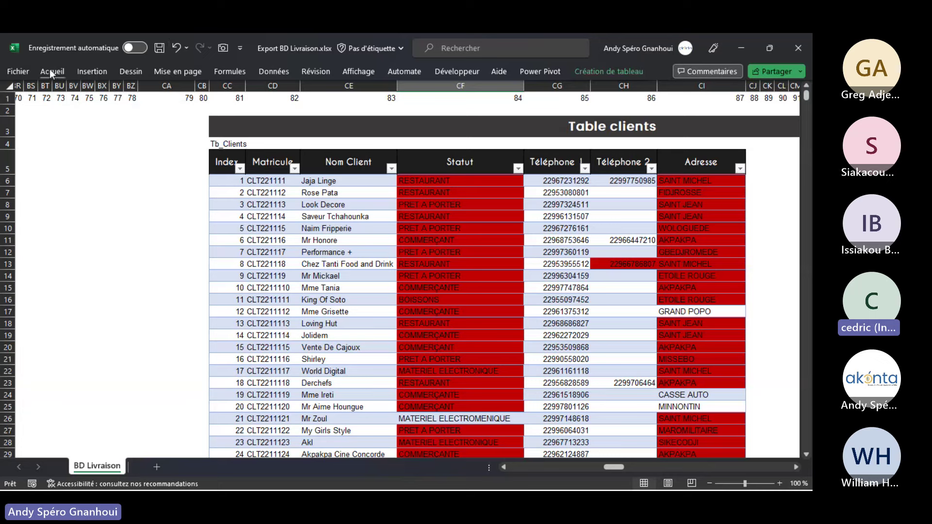
pyautogui.click(212, 161)
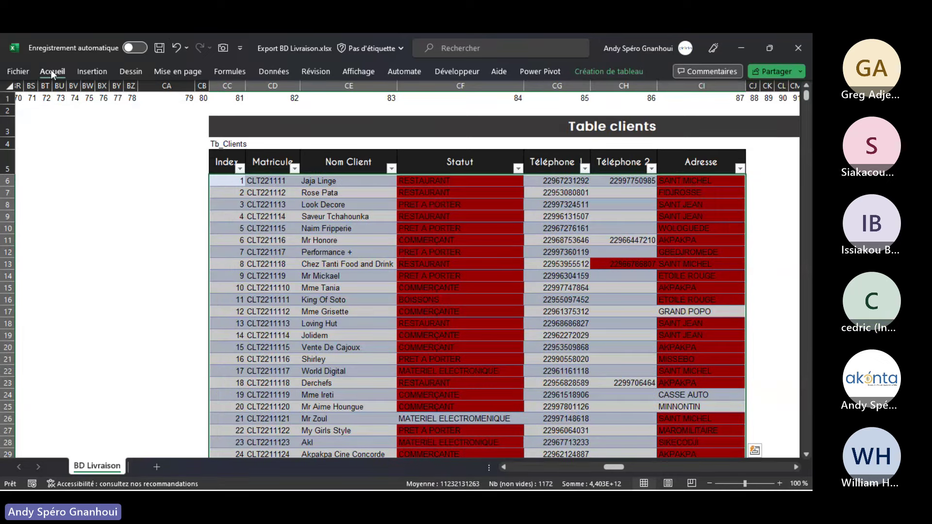
pyautogui.click(51, 71)
pyautogui.click(418, 89)
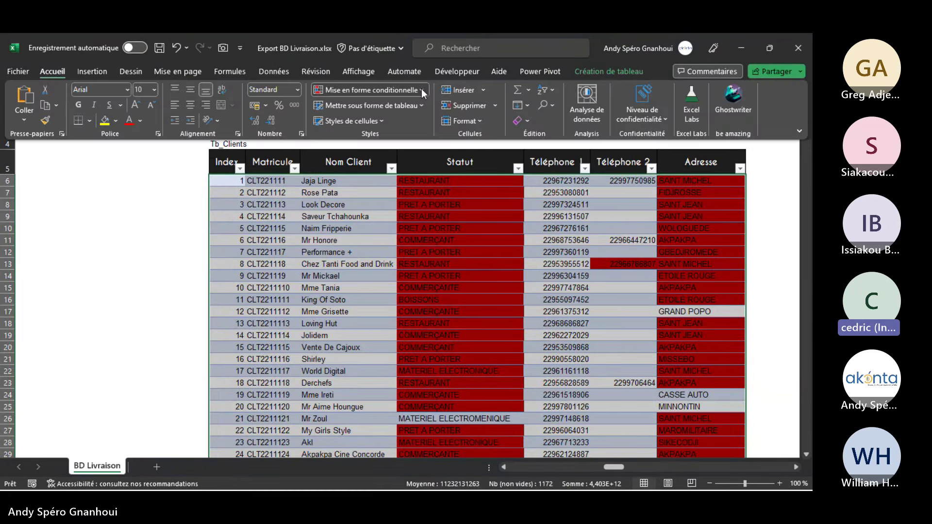
pyautogui.click(394, 285)
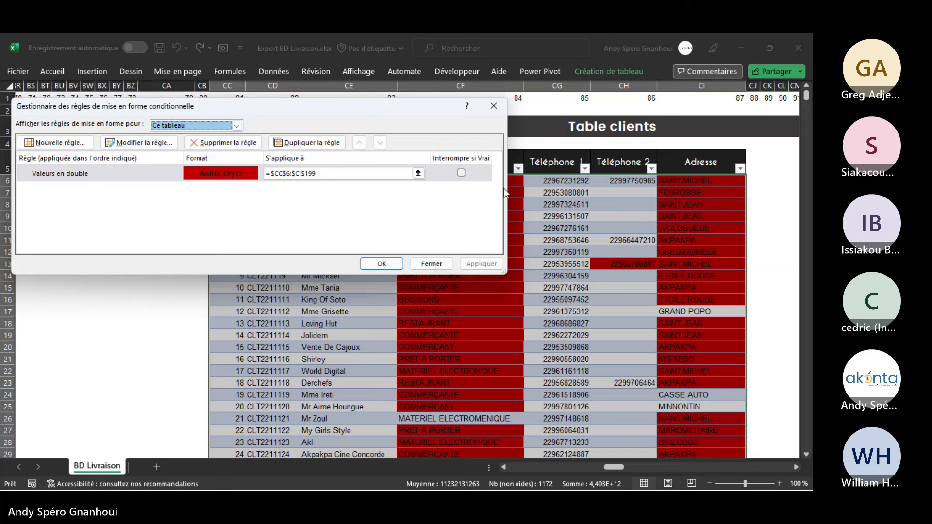
pyautogui.click(138, 171)
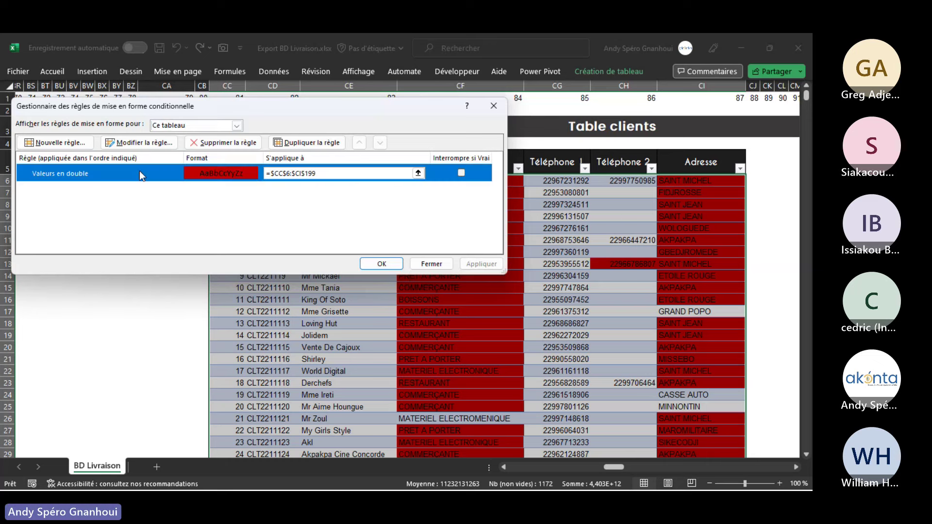
pyautogui.click(235, 141)
pyautogui.click(396, 267)
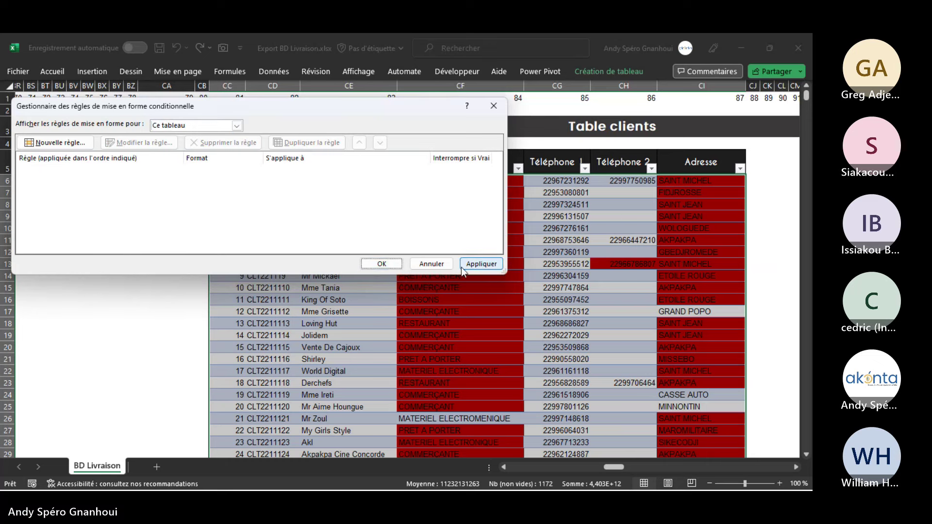
# - Refresh all of the workbook's data connections from within the Tb_Clients table
pyautogui.click(384, 300)
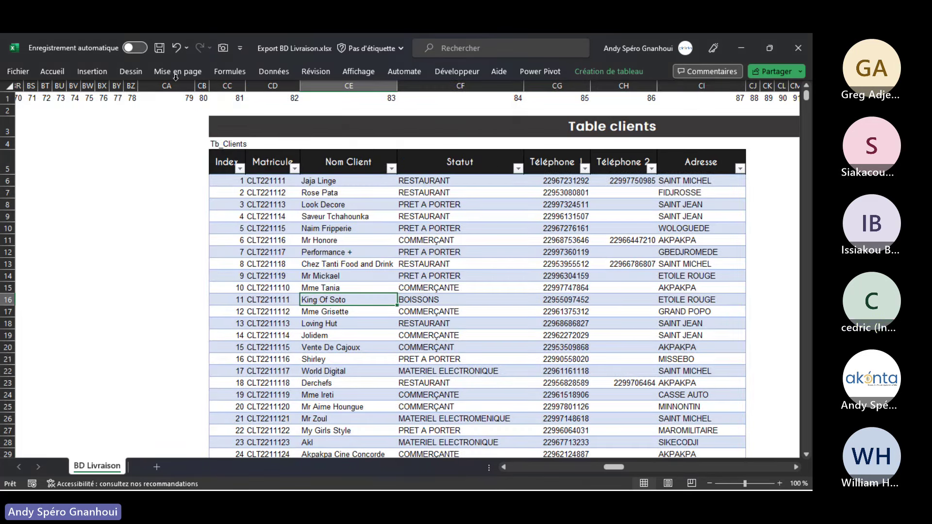
pyautogui.click(635, 71)
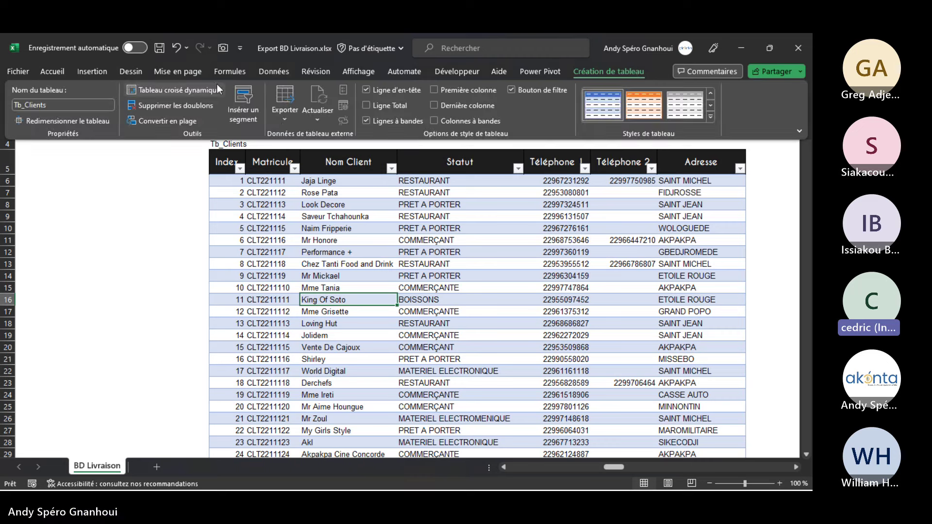
pyautogui.click(319, 120)
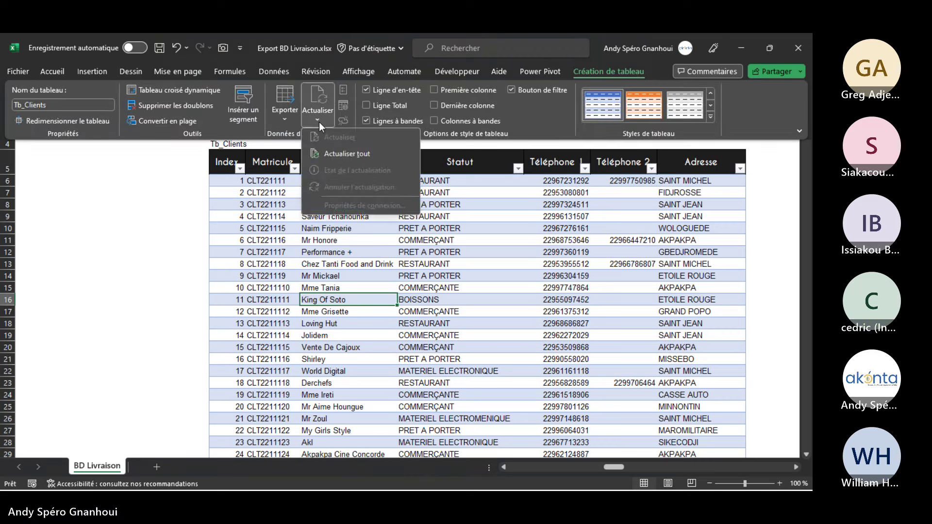
pyautogui.click(347, 155)
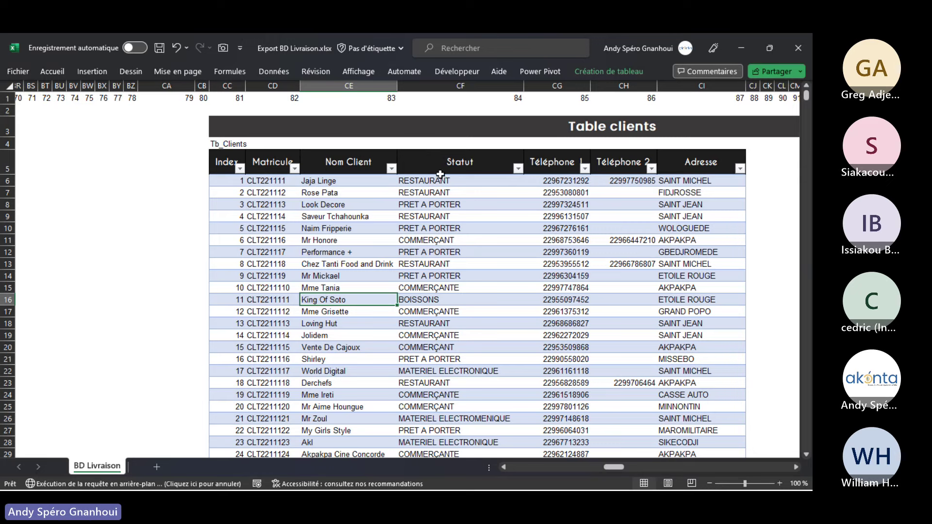
pyautogui.moveTo(437, 488)
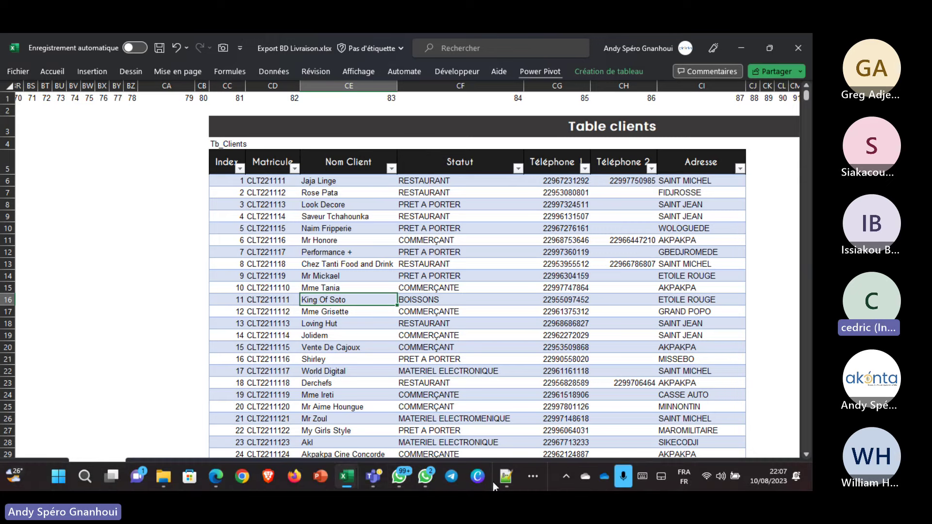
# - Switch to the Power Pivot diagram and relate Nom Client in Tb_Clients to Nom complet in Tb_Livraison
pyautogui.moveTo(358, 475)
pyautogui.click(551, 393)
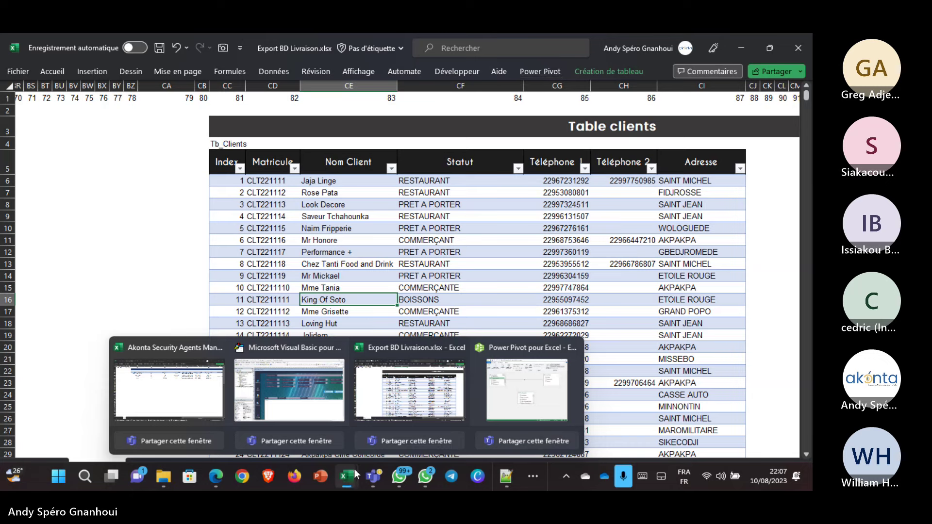
pyautogui.moveTo(340, 475)
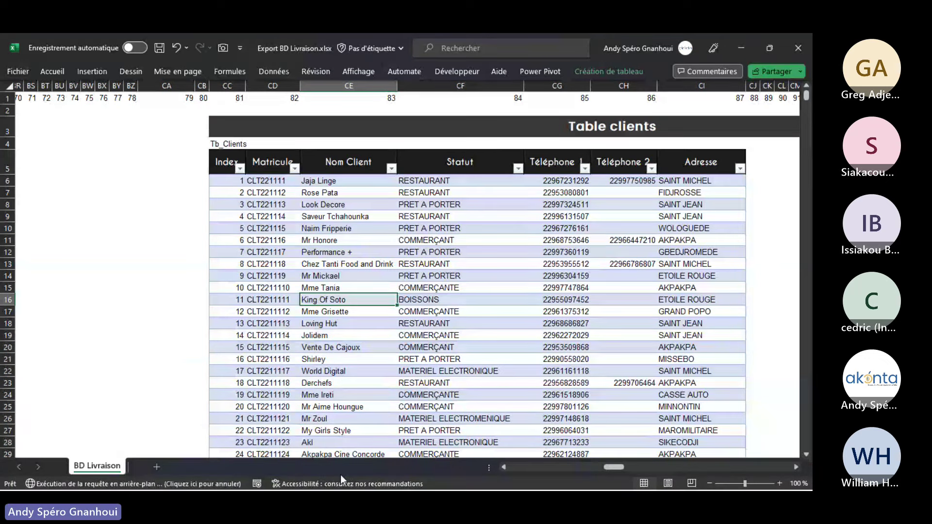
pyautogui.click(529, 393)
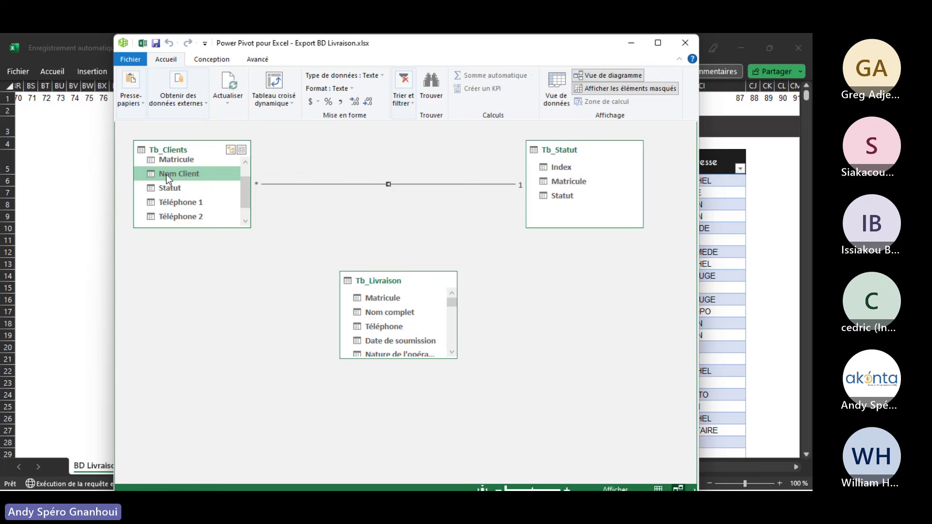
pyautogui.moveTo(166, 174); pyautogui.dragTo(375, 315)
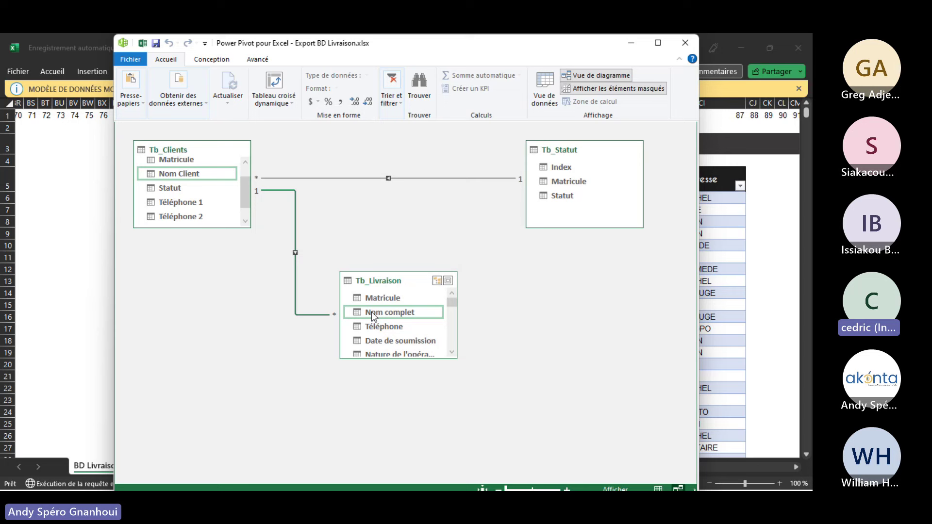
# - Examine the Tb_Livraison columns in the data model for the field that holds the client's type
pyautogui.moveTo(453, 302); pyautogui.dragTo(449, 336)
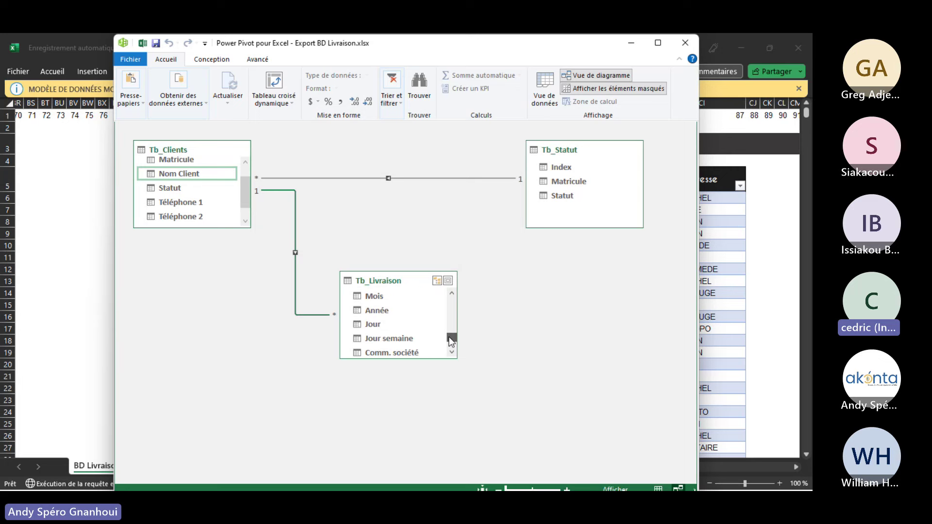
pyautogui.click(546, 87)
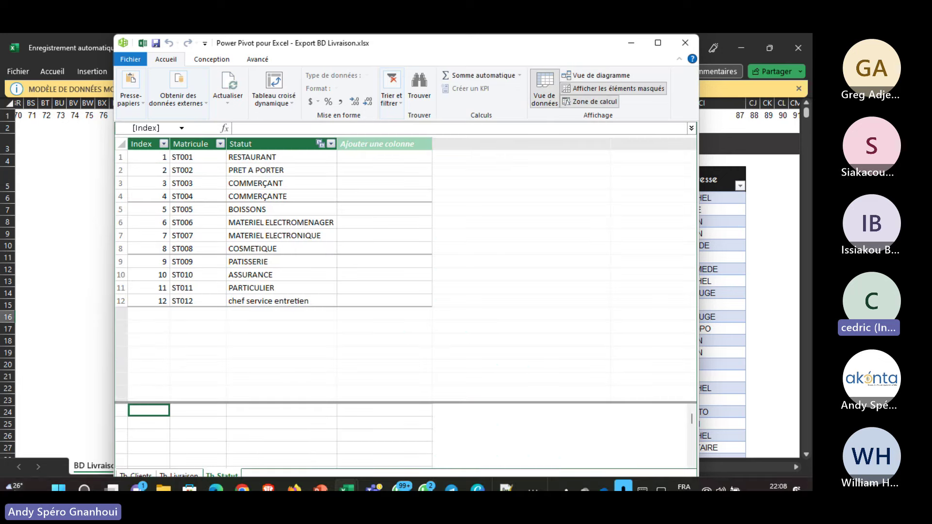
pyautogui.click(174, 478)
pyautogui.moveTo(225, 462); pyautogui.dragTo(497, 490)
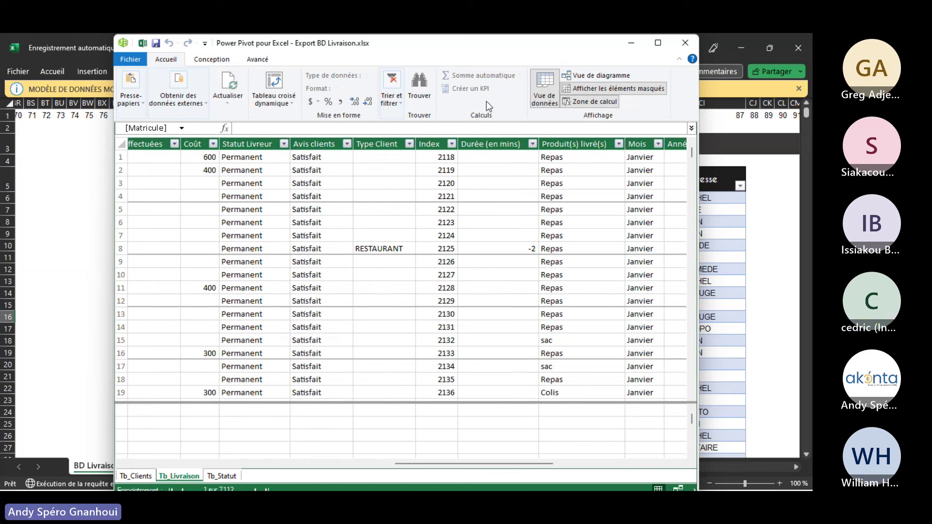
pyautogui.click(589, 77)
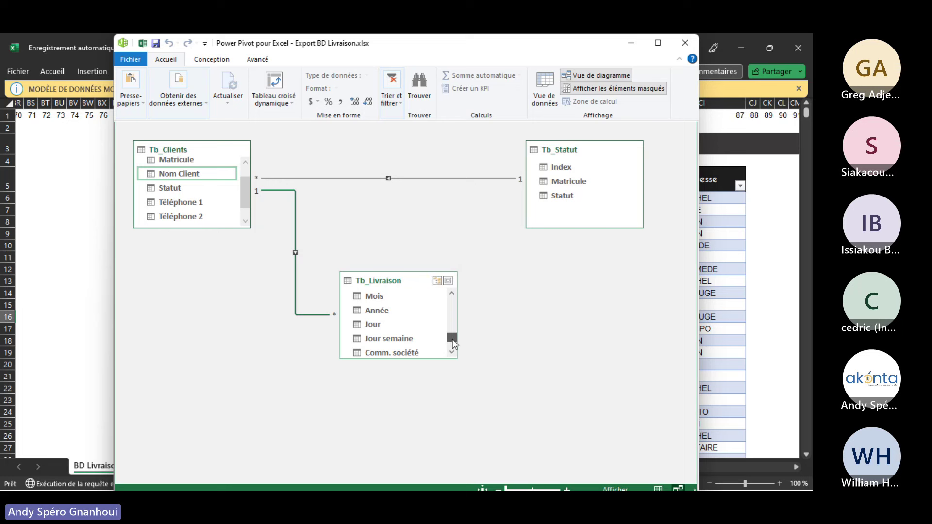
# - Try to relate Type Client in Tb_Livraison to Statut in Tb_Statut
pyautogui.moveTo(453, 339); pyautogui.dragTo(454, 324)
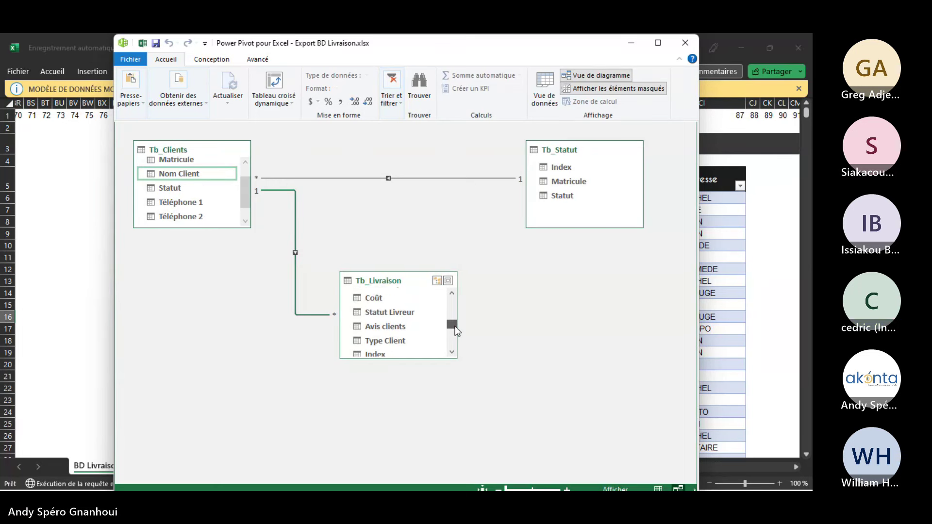
pyautogui.click(396, 341)
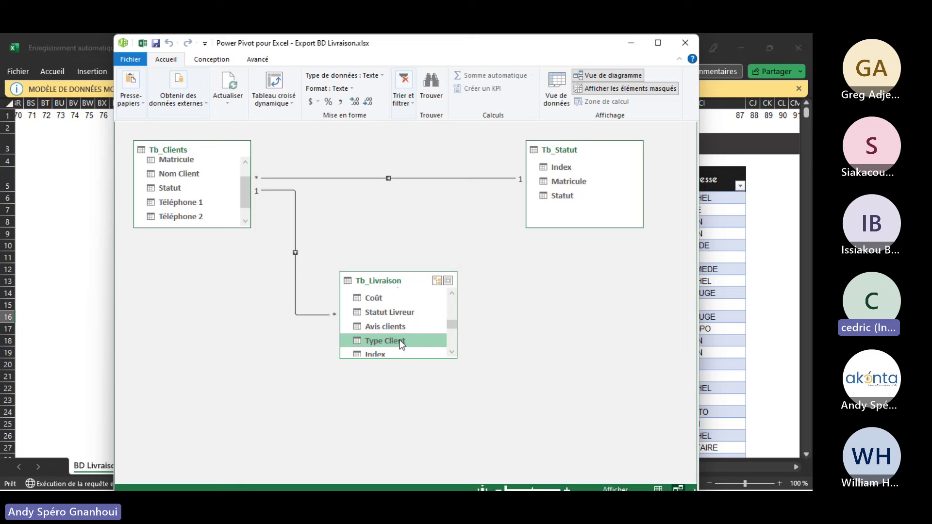
pyautogui.moveTo(458, 295); pyautogui.dragTo(562, 196)
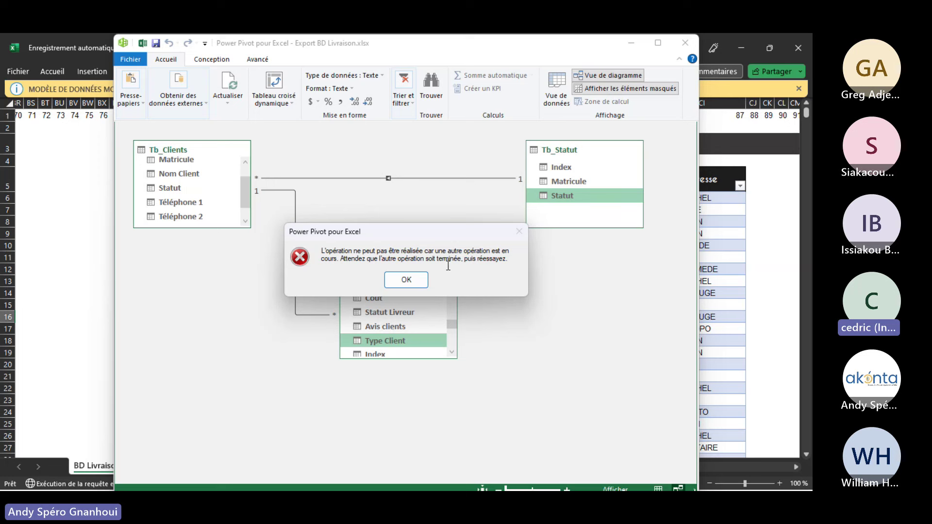
pyautogui.click(409, 280)
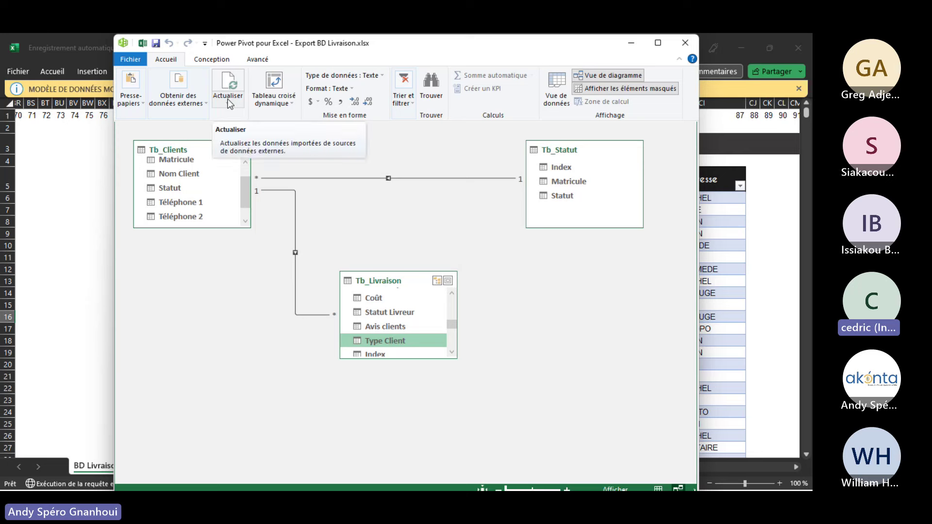
# - Return from Power Pivot to the workbook and dismiss the pending error dialog of the data refresh
pyautogui.click(215, 60)
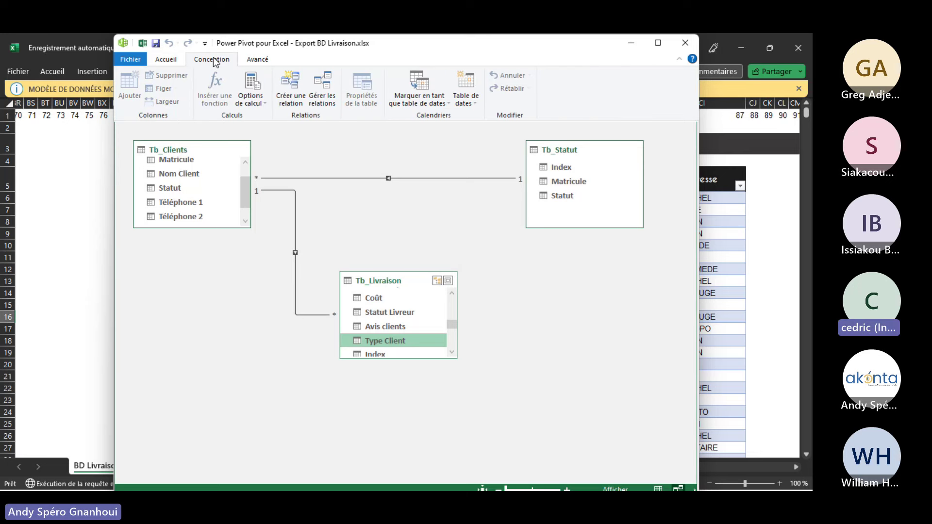
pyautogui.click(175, 61)
pyautogui.click(545, 87)
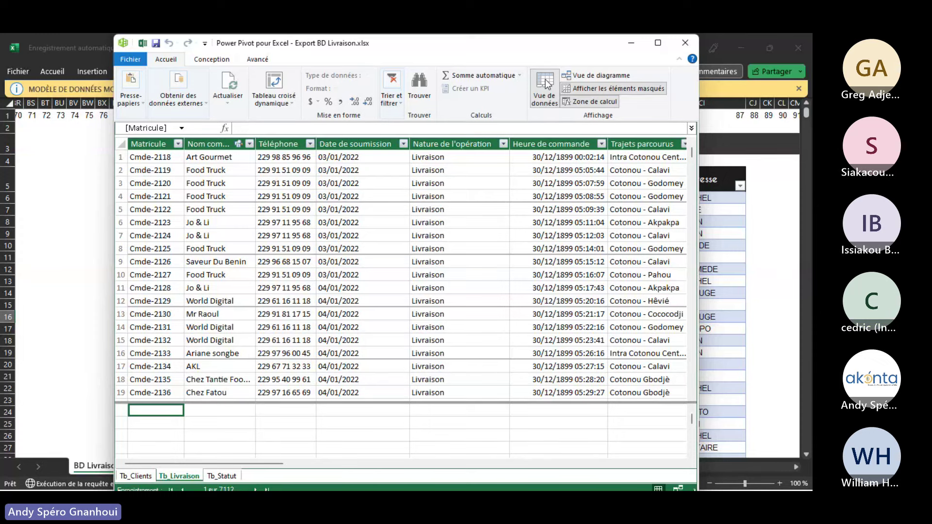
pyautogui.click(637, 45)
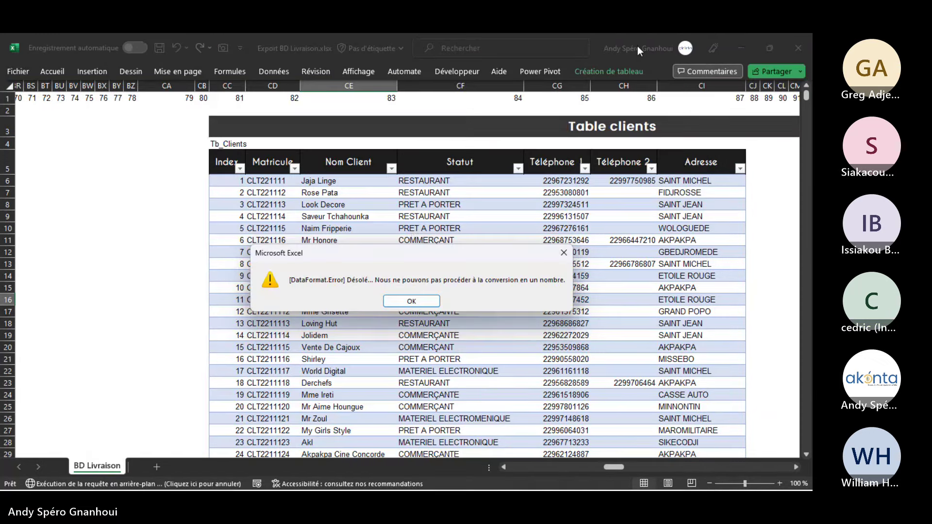
pyautogui.click(412, 301)
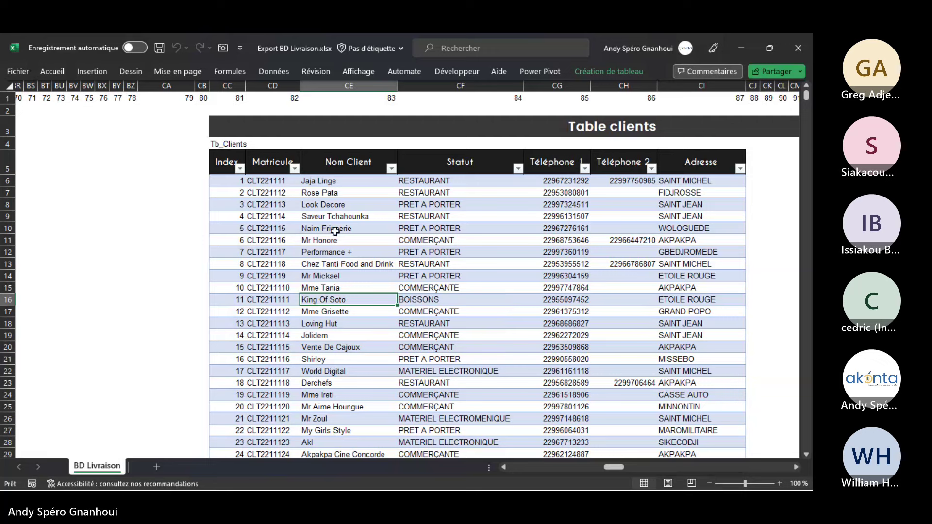
pyautogui.click(116, 215)
pyautogui.hotkey('alt', 'F11')
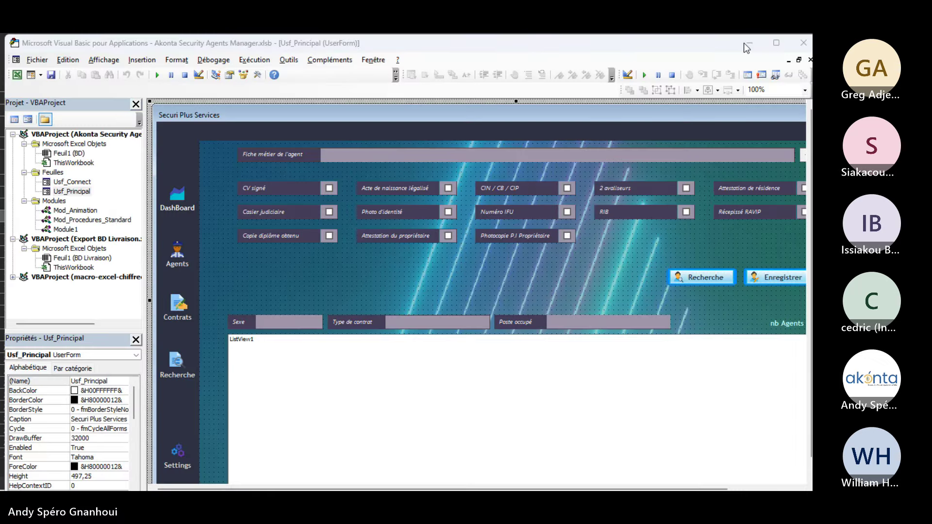
pyautogui.click(747, 44)
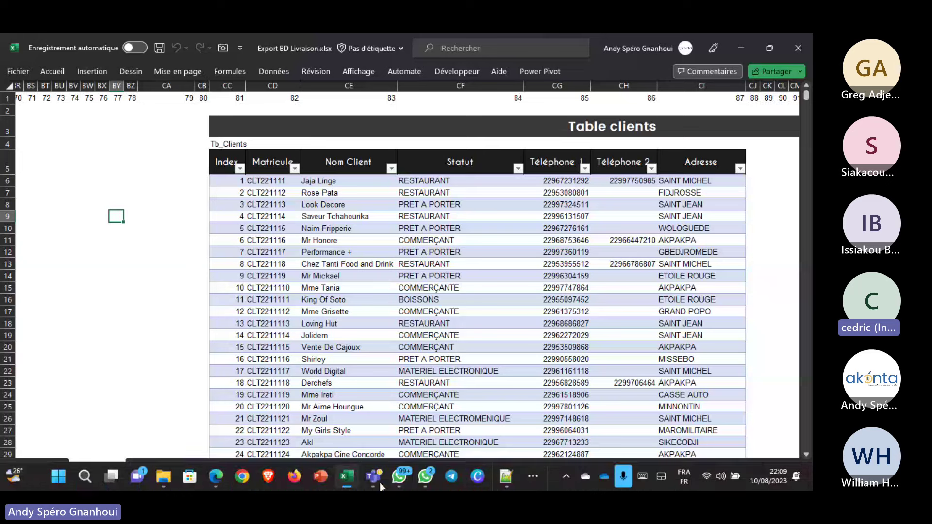
# - Relate Type Client in Tb_Livraison to Statut in Tb_Statut in the Power Pivot diagram, and close Power Pivot
pyautogui.moveTo(361, 483)
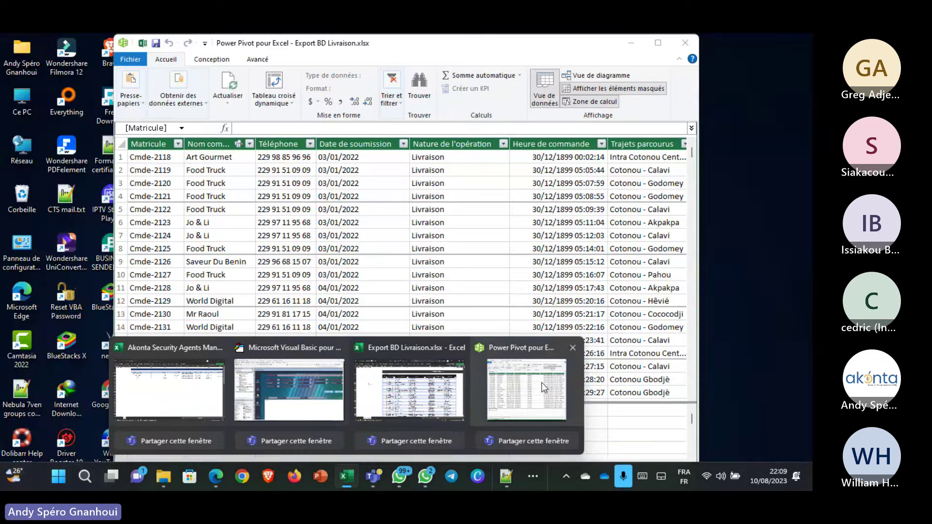
pyautogui.click(545, 382)
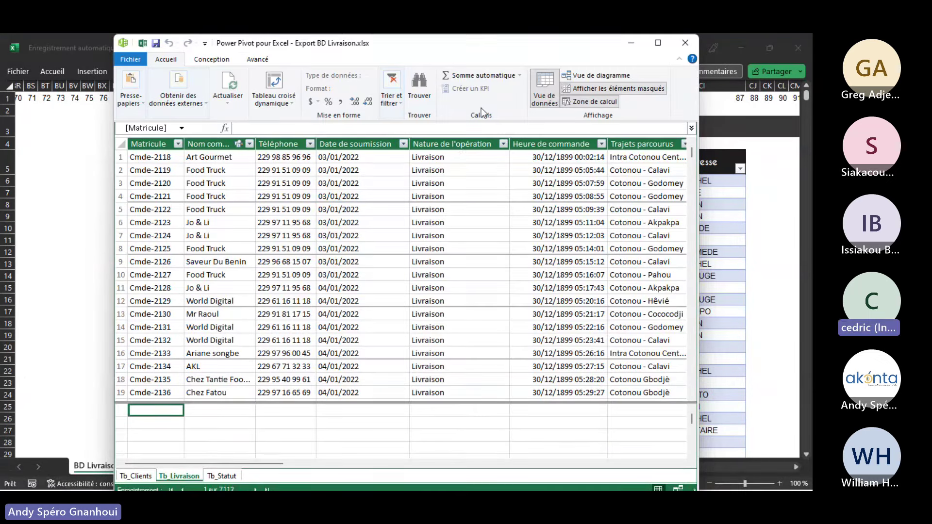
pyautogui.click(582, 75)
pyautogui.moveTo(429, 343)
pyautogui.mouseDown()
pyautogui.moveTo(575, 208)
pyautogui.moveTo(570, 197)
pyautogui.mouseUp()
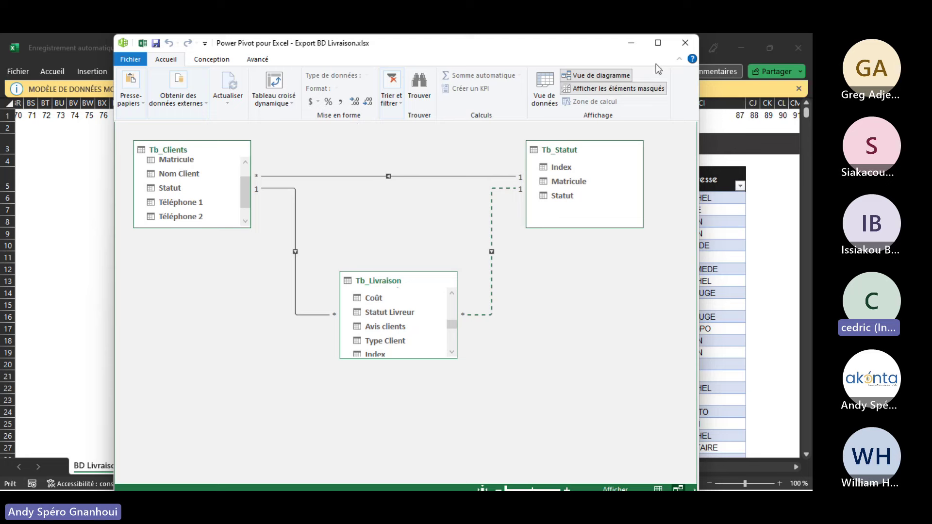
pyautogui.click(682, 44)
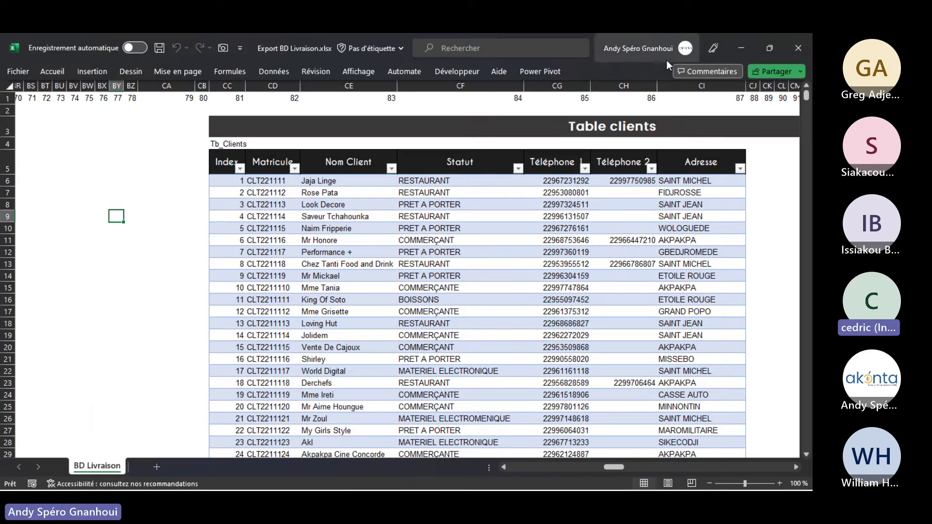
pyautogui.moveTo(622, 468); pyautogui.dragTo(629, 467)
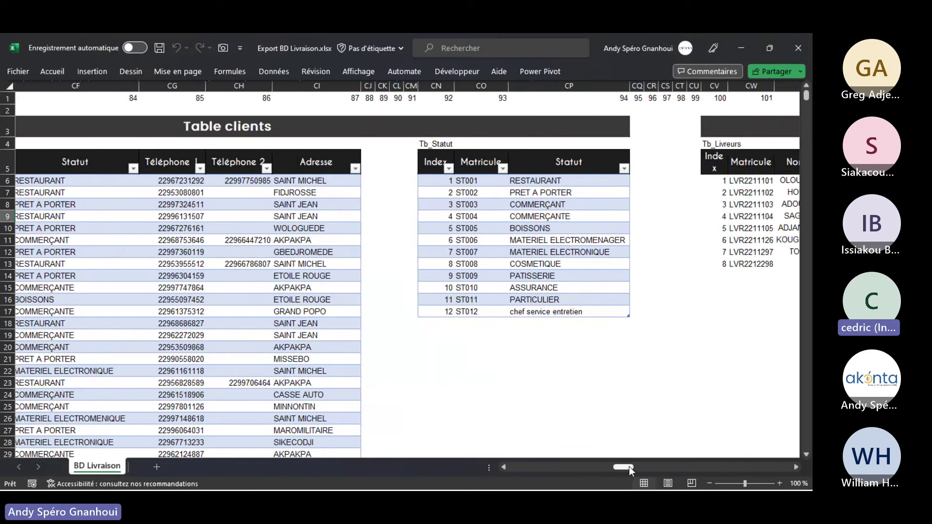
pyautogui.click(309, 288)
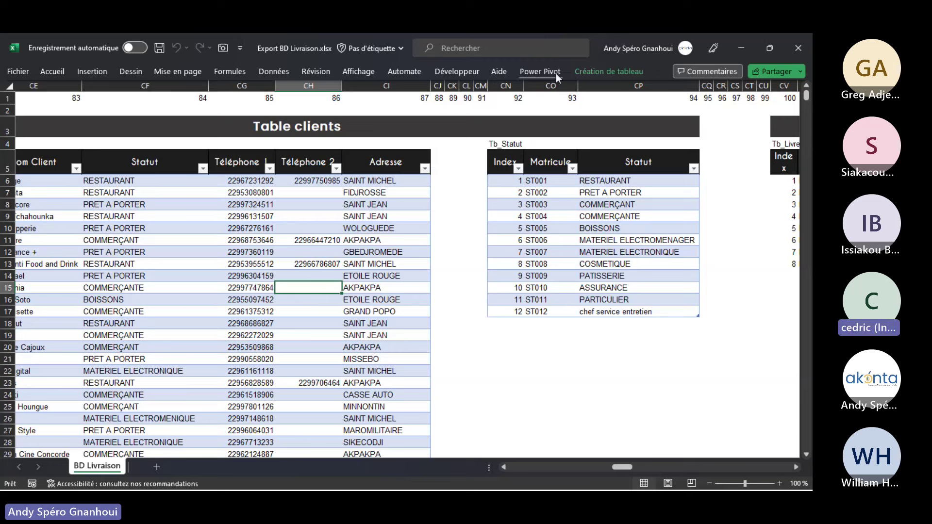
pyautogui.click(272, 76)
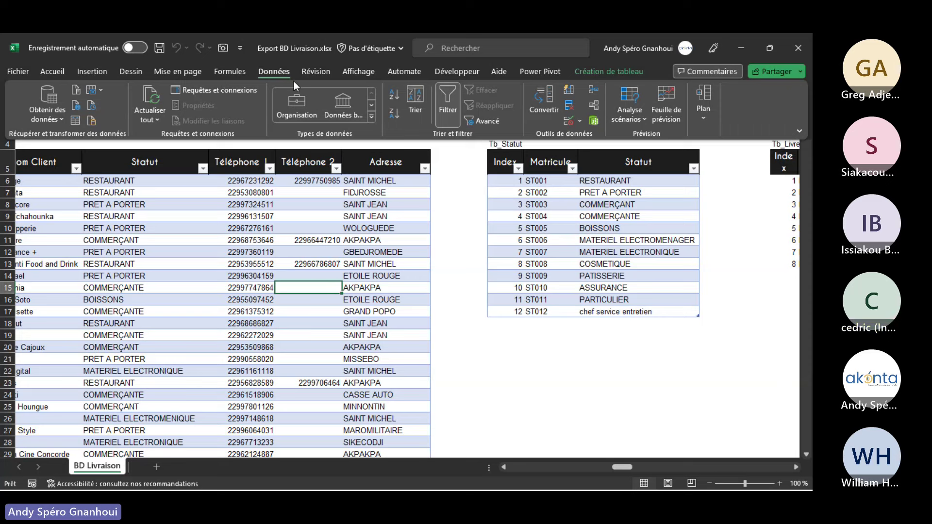
pyautogui.click(581, 71)
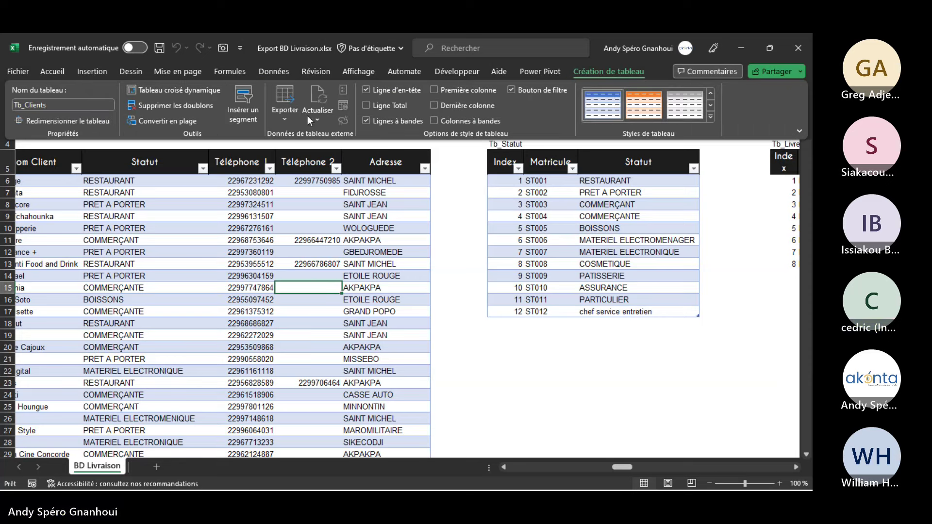
pyautogui.click(244, 111)
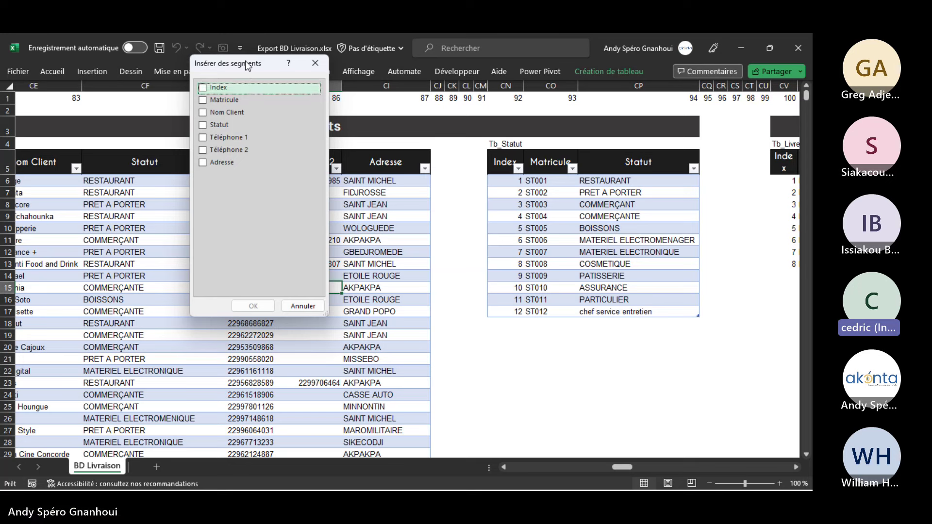
pyautogui.moveTo(246, 60); pyautogui.dragTo(416, 113)
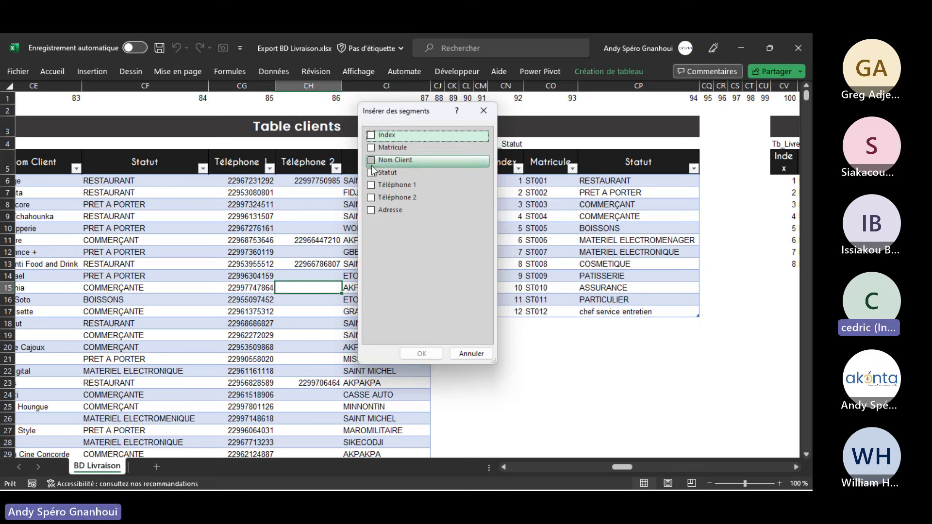
pyautogui.click(463, 354)
pyautogui.click(607, 73)
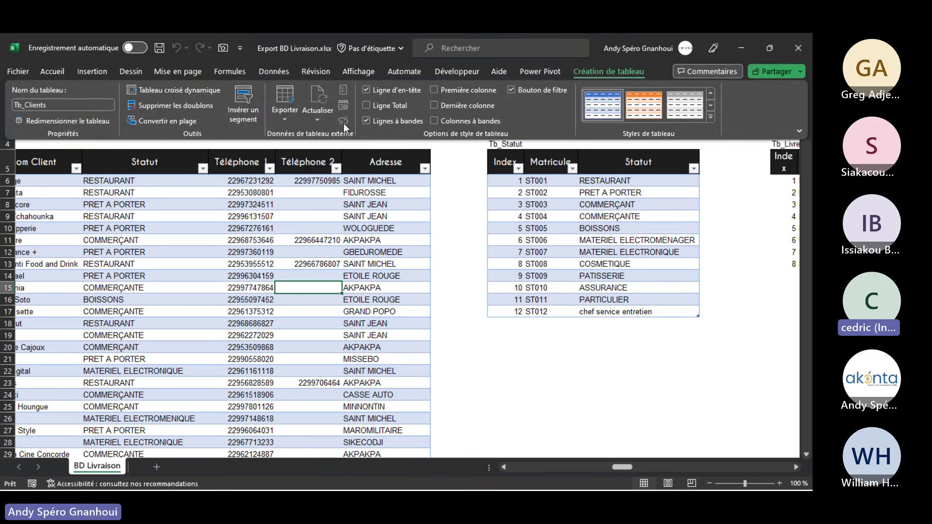
pyautogui.click(243, 118)
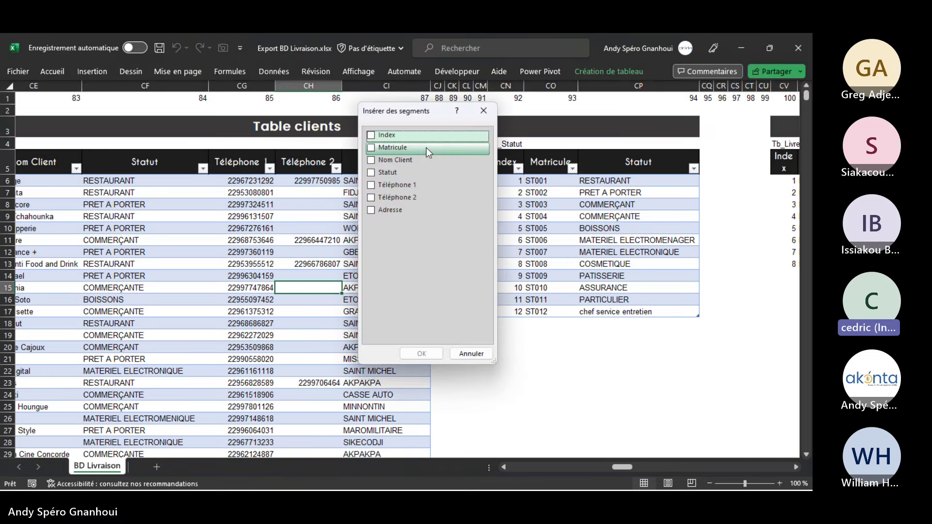
pyautogui.click(484, 111)
# - Insert a slicer for the Statut field of the Tb_Statut table and place it over that table's Statut column
pyautogui.click(606, 228)
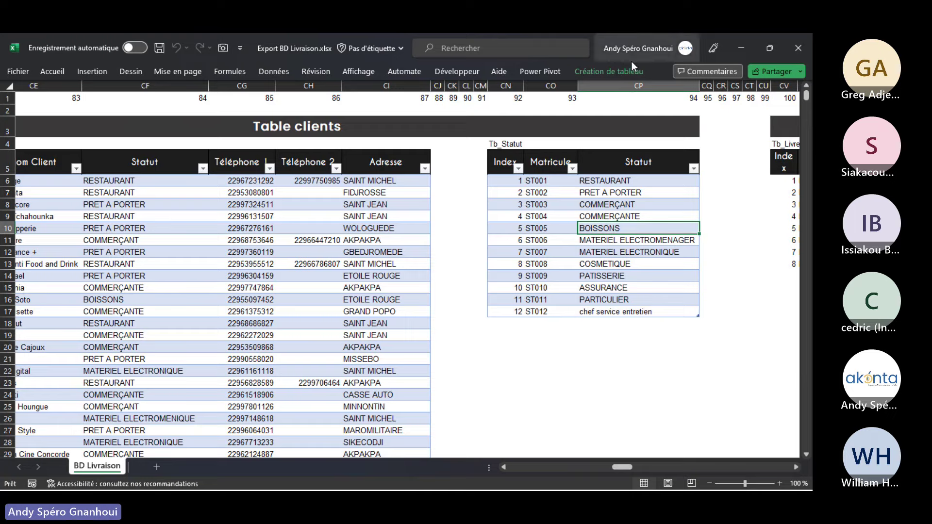
pyautogui.moveTo(631, 61); pyautogui.dragTo(630, 74)
pyautogui.click(764, 63)
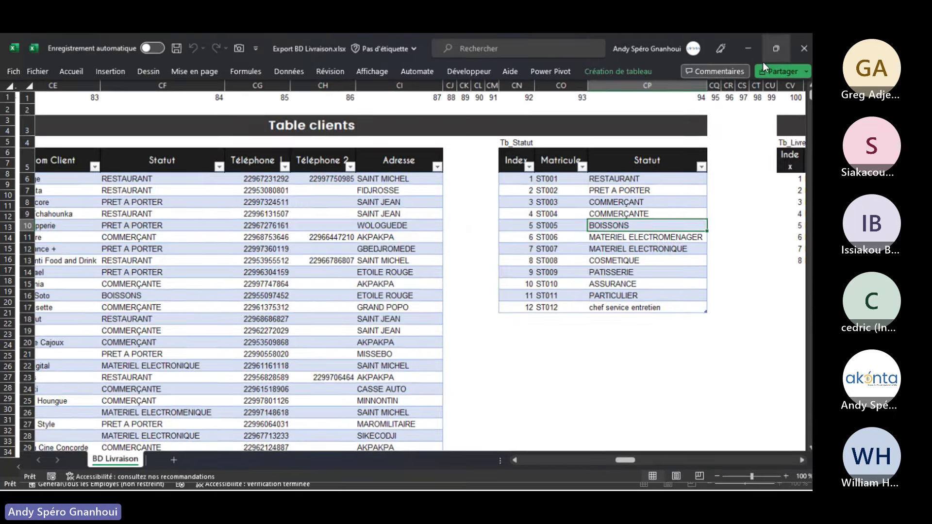
pyautogui.click(644, 69)
pyautogui.click(241, 118)
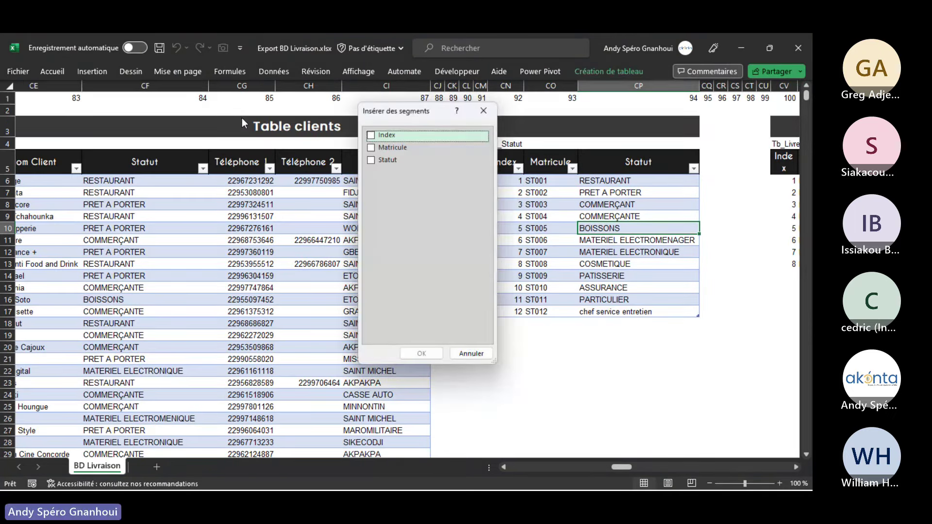
pyautogui.click(371, 160)
pyautogui.click(421, 354)
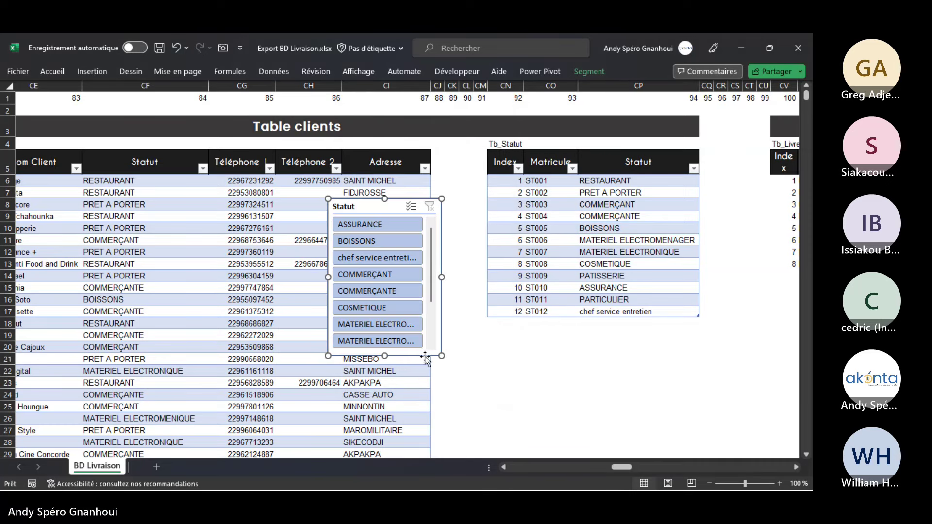
pyautogui.moveTo(402, 217); pyautogui.dragTo(680, 194)
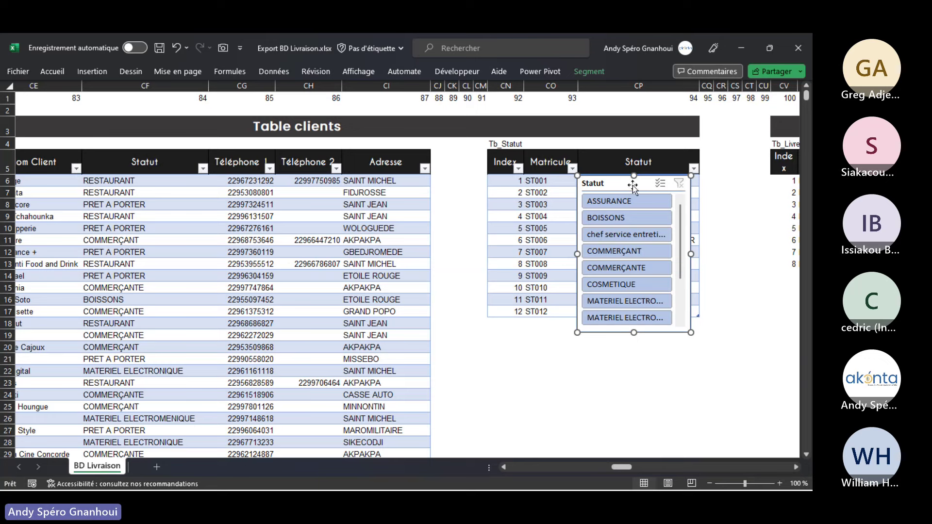
# - Move the Statut slicer beside the Tb_Statut table, clear of its Statut column
pyautogui.moveTo(633, 186); pyautogui.dragTo(757, 168)
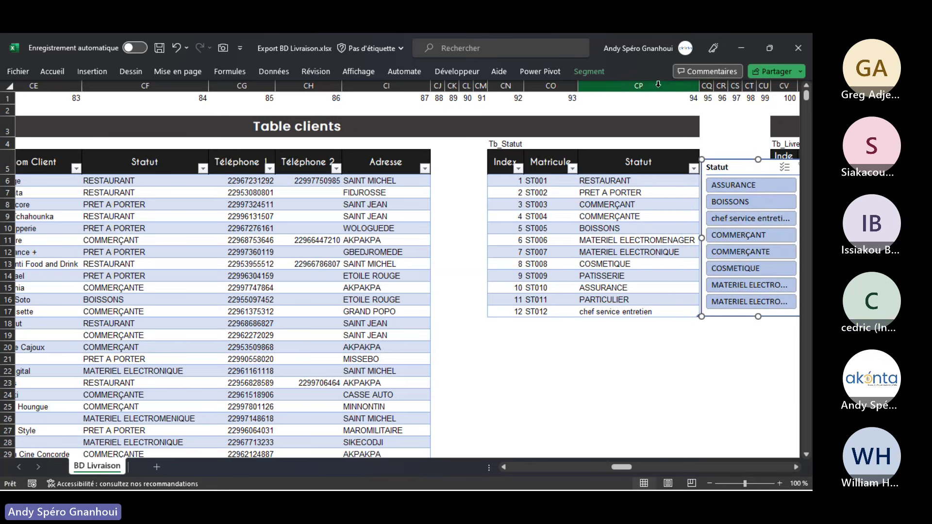
pyautogui.hotkey('alt', 'F11')
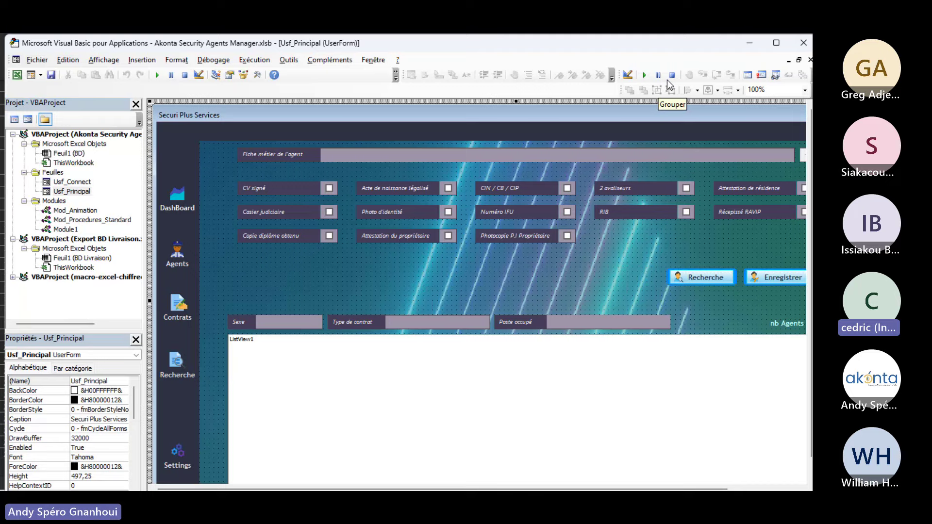
pyautogui.click(748, 44)
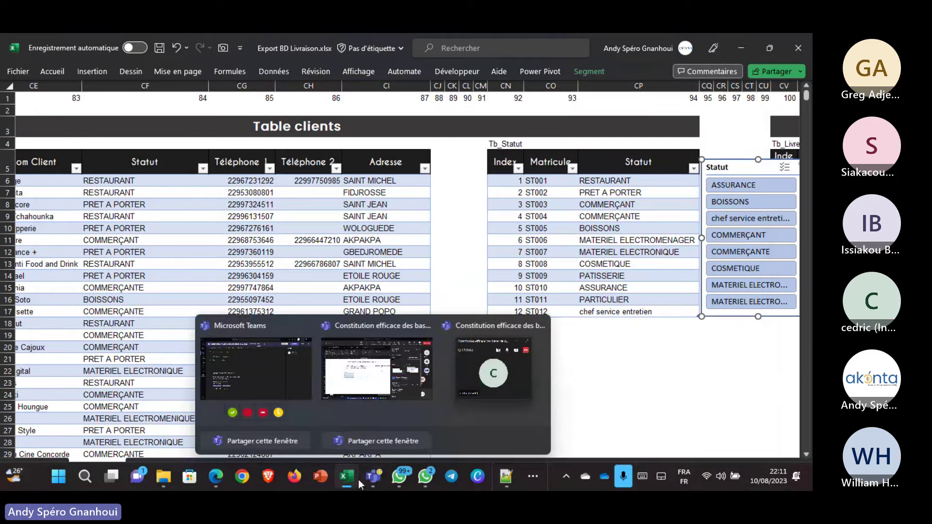
pyautogui.moveTo(357, 479)
pyautogui.click(466, 391)
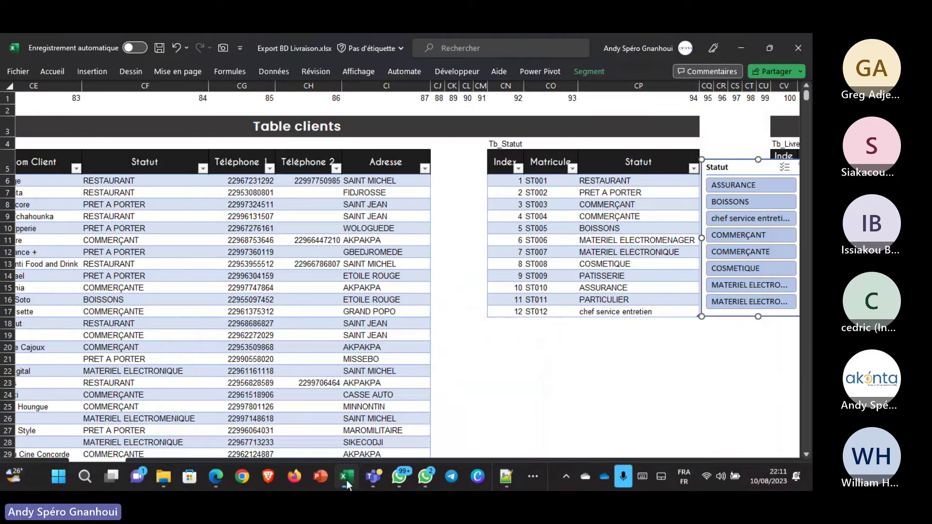
pyautogui.click(543, 71)
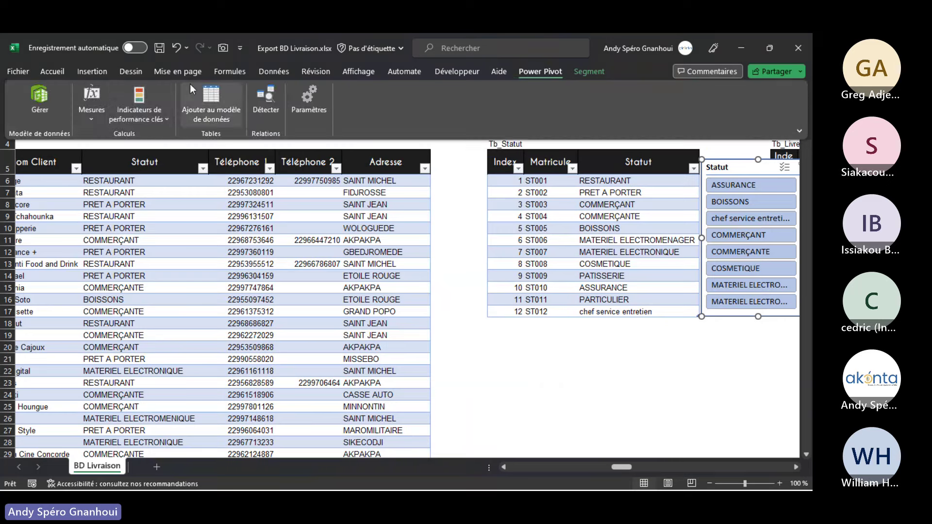
pyautogui.click(200, 101)
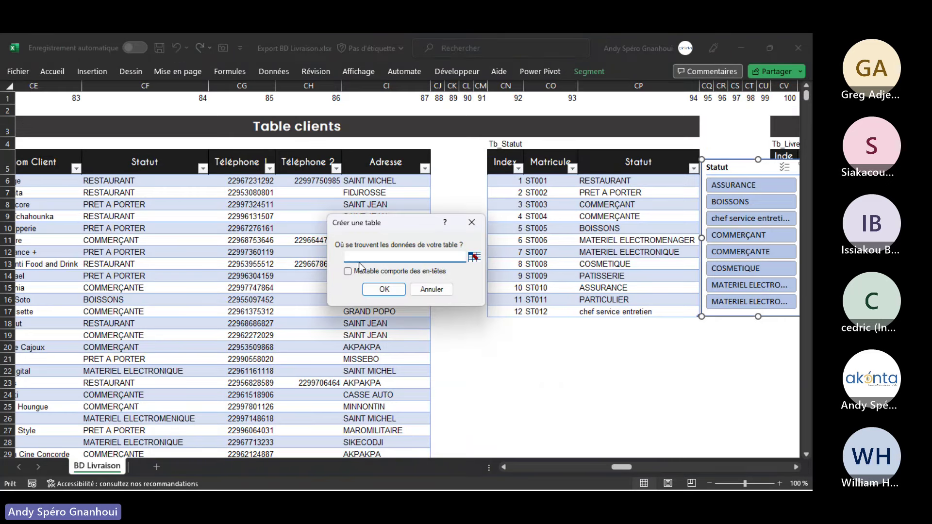
pyautogui.click(432, 289)
# - Open the Power Pivot data model to examine the available PivotTable and chart layouts, and return to the workbook
pyautogui.click(384, 276)
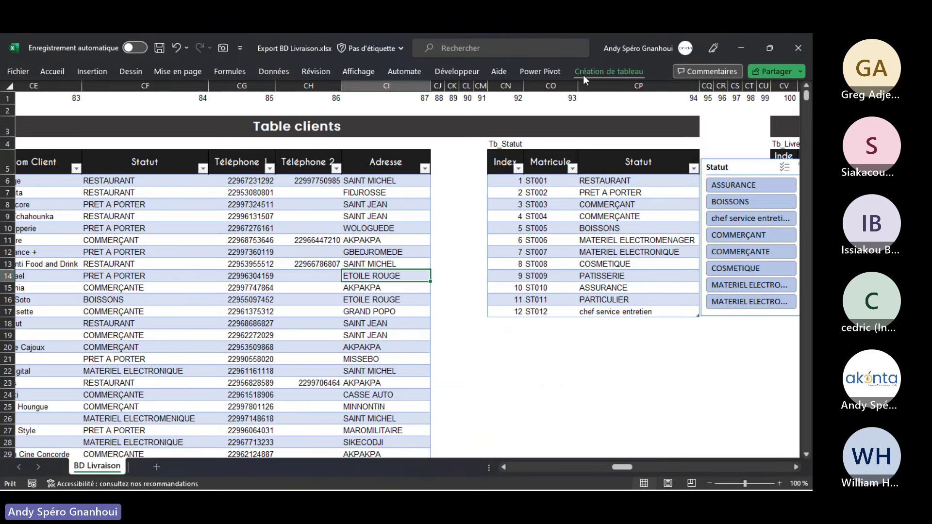
pyautogui.click(555, 75)
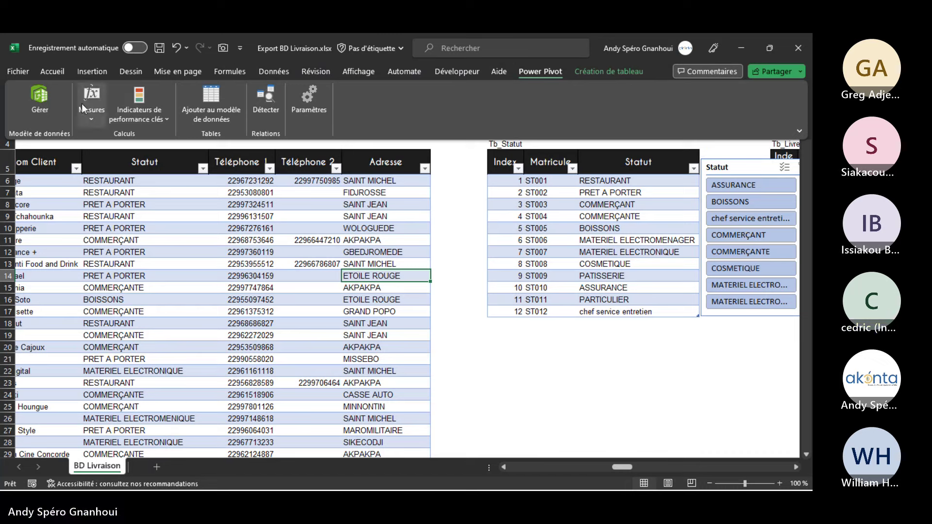
pyautogui.click(48, 101)
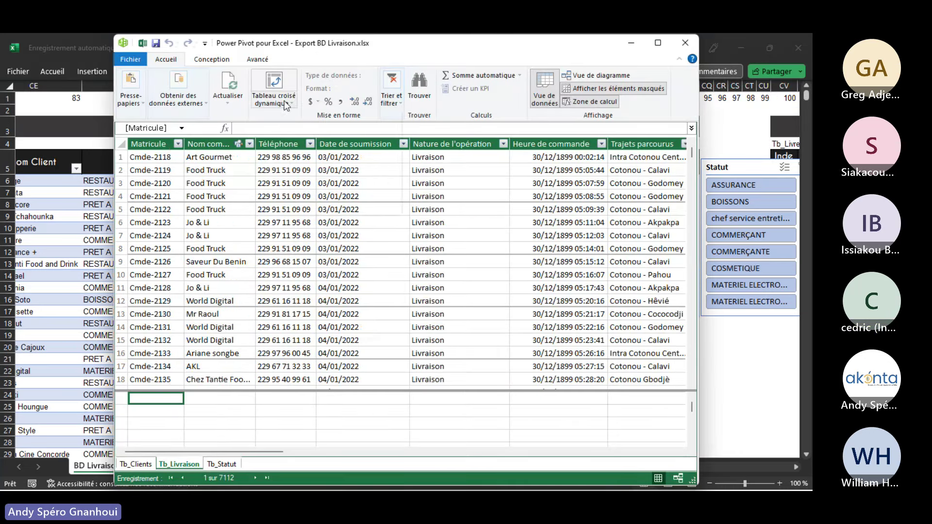
pyautogui.click(287, 104)
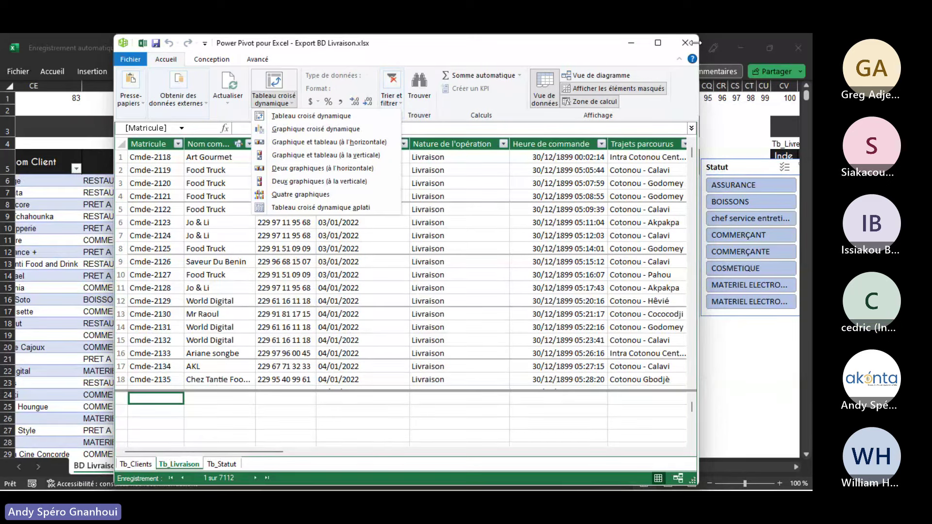
pyautogui.click(579, 48)
pyautogui.click(631, 43)
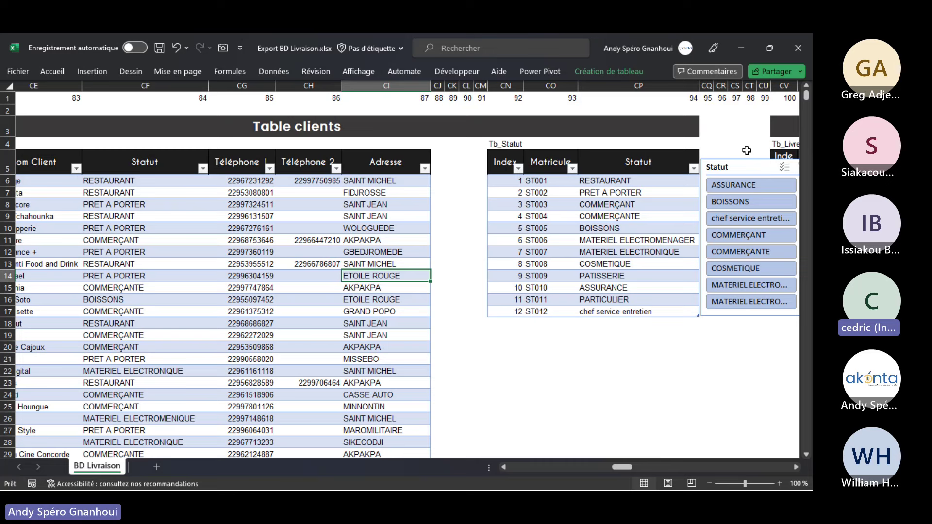
# - Reposition the Statut slicer over the edge of Tb_Statut and filter it on RESTAURANT
pyautogui.moveTo(747, 151); pyautogui.dragTo(711, 144)
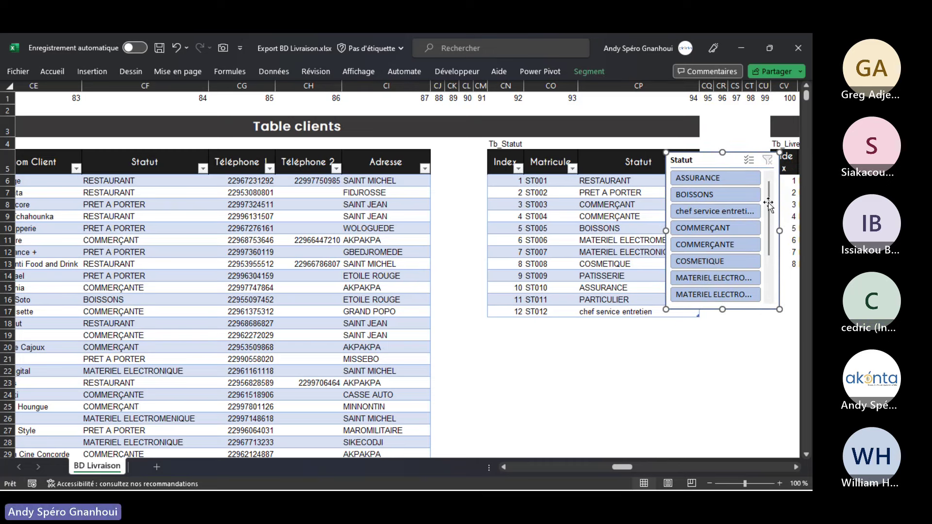
pyautogui.click(603, 394)
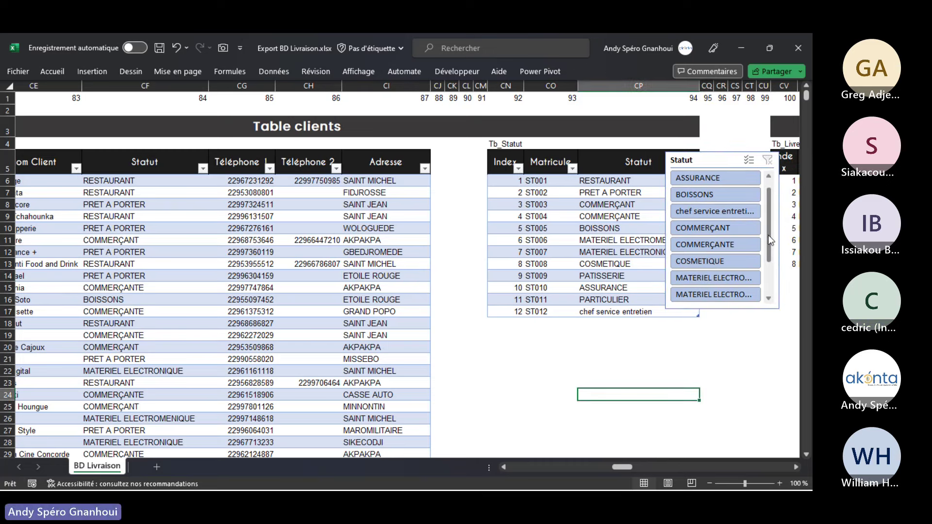
pyautogui.moveTo(769, 238); pyautogui.dragTo(768, 268)
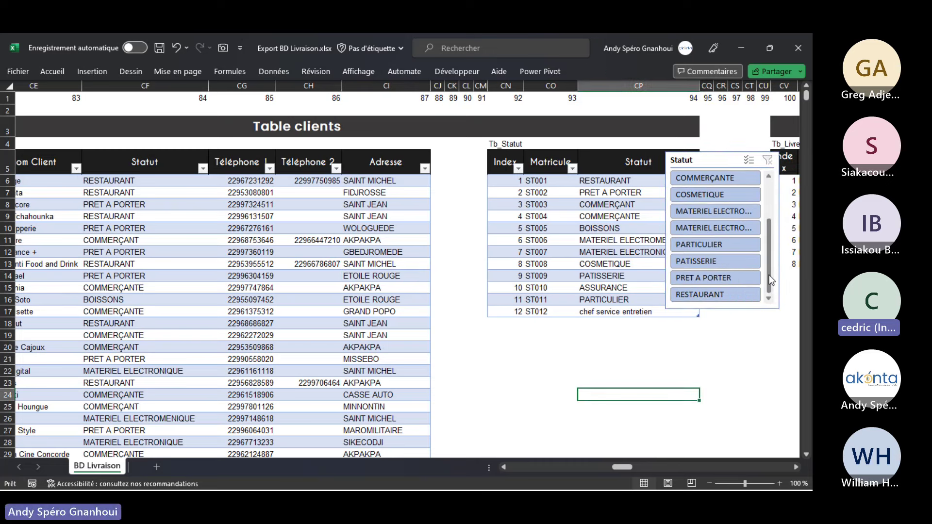
pyautogui.click(736, 292)
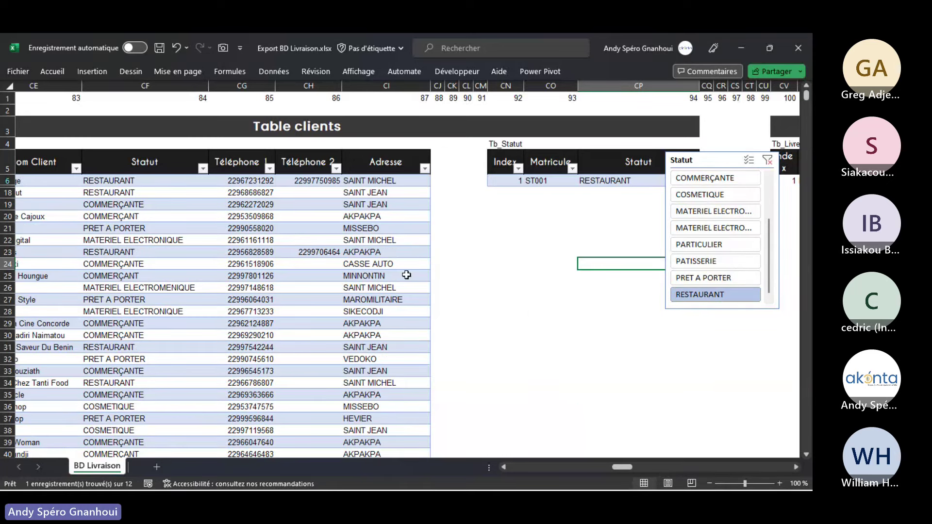
# - Check the Tb_Clients rows against the active slicer filter, and switch the Statut slicer to PATISSERIE
pyautogui.moveTo(627, 466); pyautogui.dragTo(619, 467)
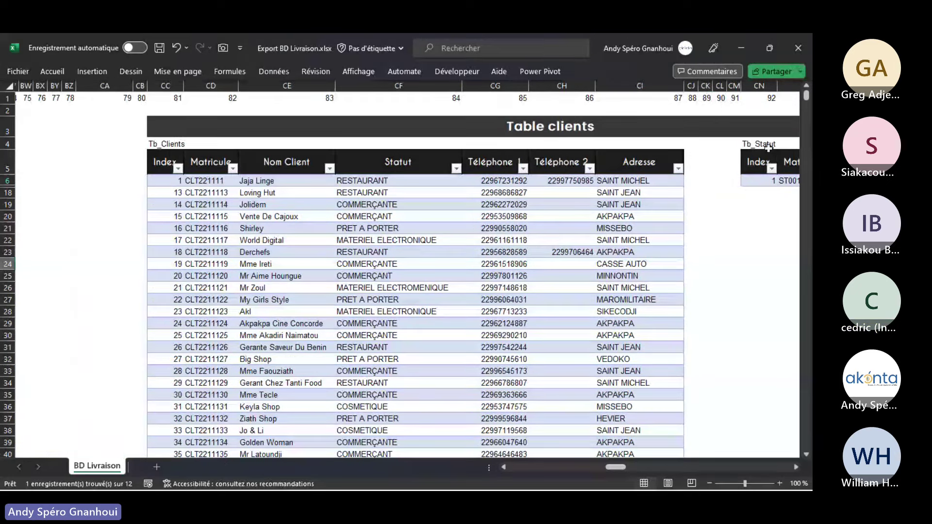
pyautogui.scroll(-4, 806, 98)
pyautogui.moveTo(806, 97); pyautogui.dragTo(808, 95)
pyautogui.moveTo(611, 470); pyautogui.dragTo(631, 467)
pyautogui.click(330, 262)
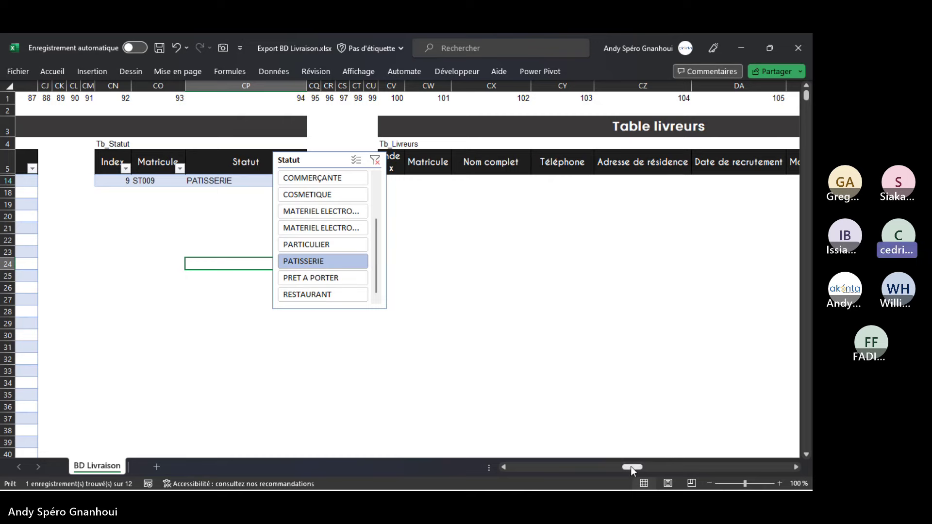
# - Filter the Statut slicer on COSMETIQUE and inspect the Tb_Clients rows down to the end of the table
pyautogui.moveTo(631, 467); pyautogui.dragTo(621, 470)
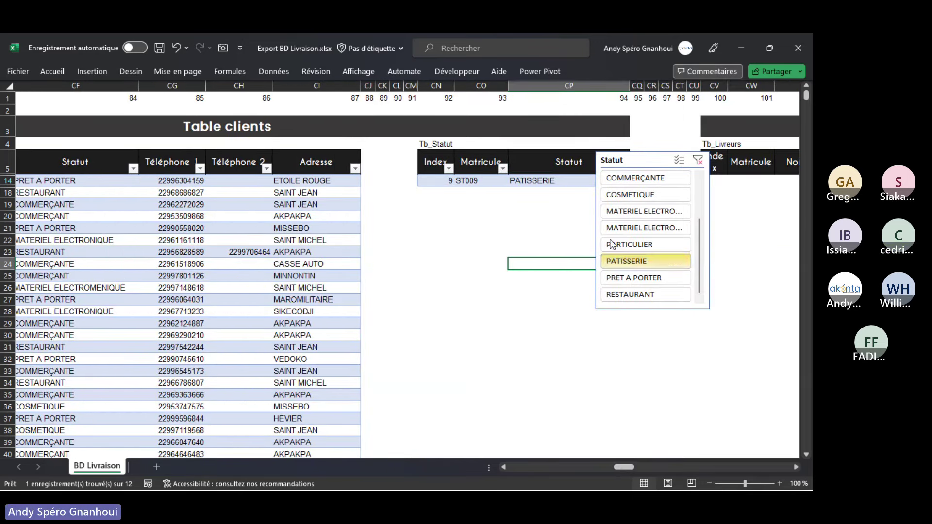
pyautogui.click(629, 197)
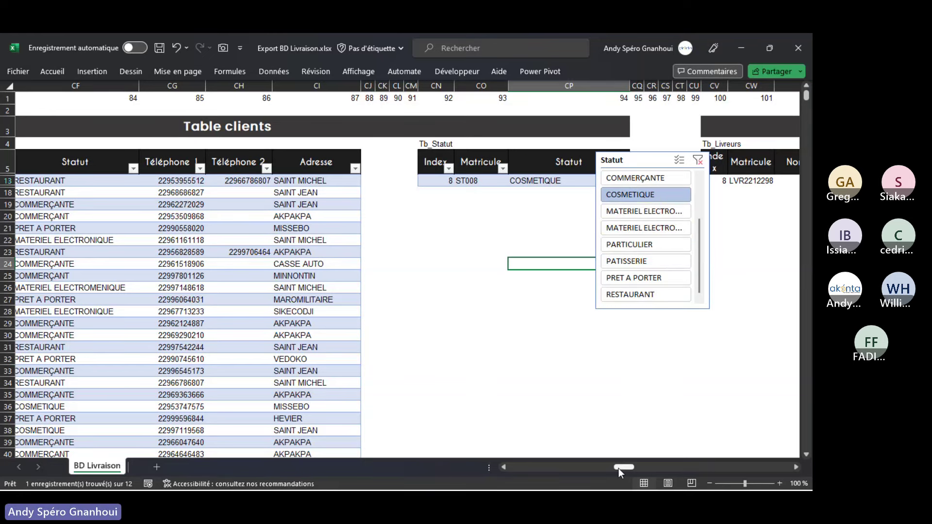
pyautogui.moveTo(620, 468); pyautogui.dragTo(609, 468)
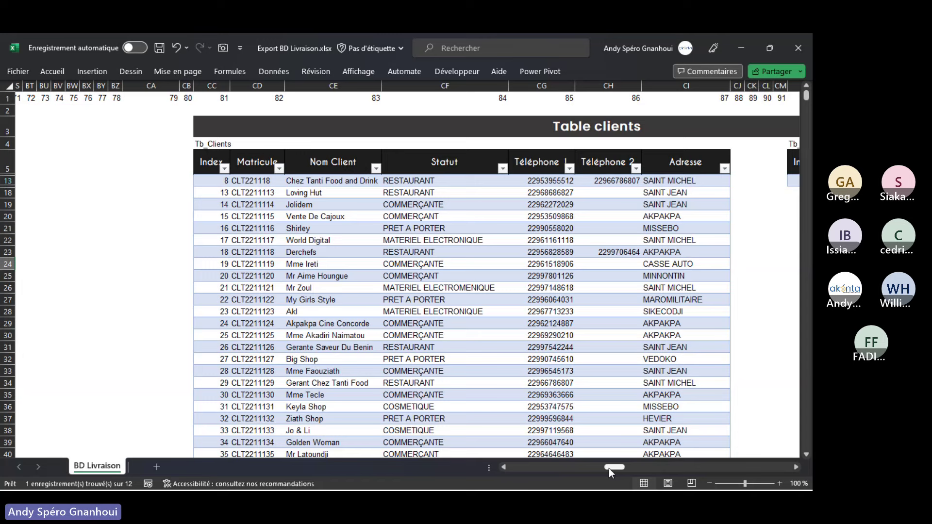
pyautogui.click(196, 180)
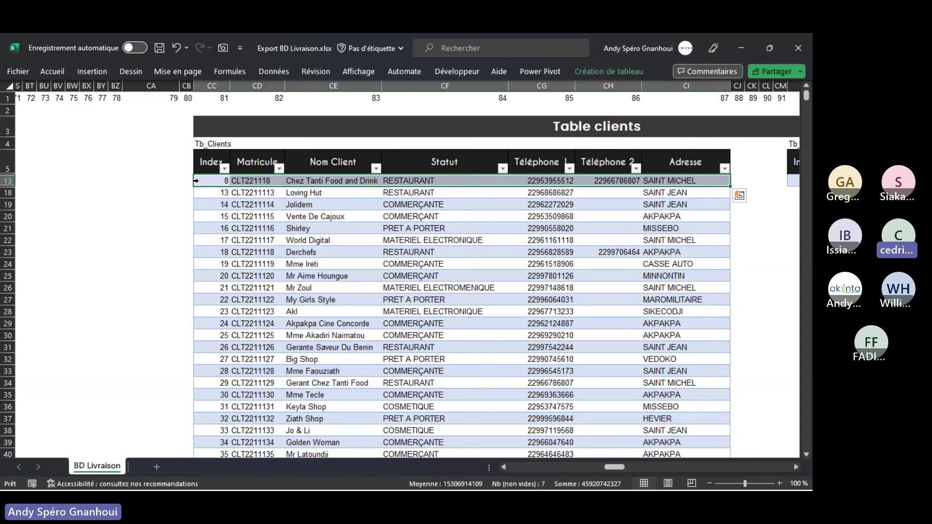
pyautogui.moveTo(199, 197); pyautogui.dragTo(254, 455)
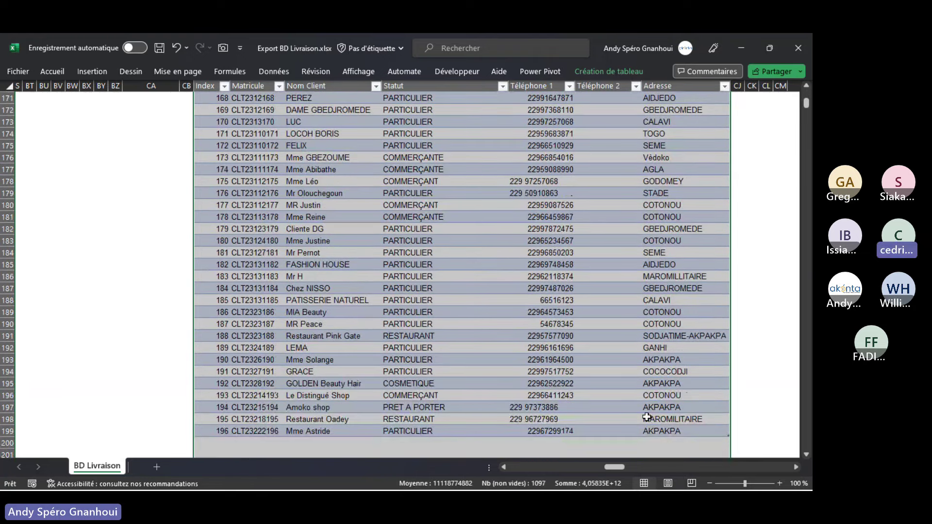
pyautogui.moveTo(808, 106); pyautogui.dragTo(807, 94)
pyautogui.hscroll(10, 628, 465)
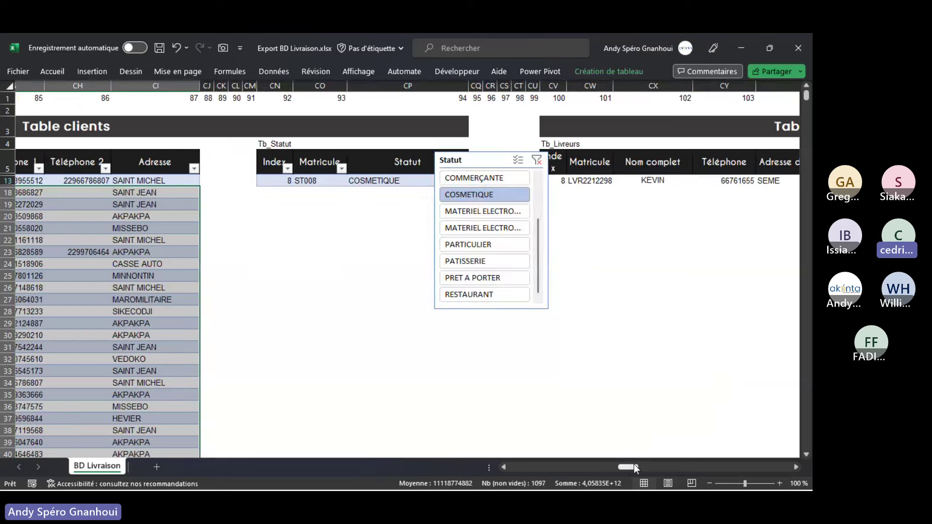
# - Clear the Statut slicer's filter and delete the slicer from the sheet
pyautogui.click(498, 168)
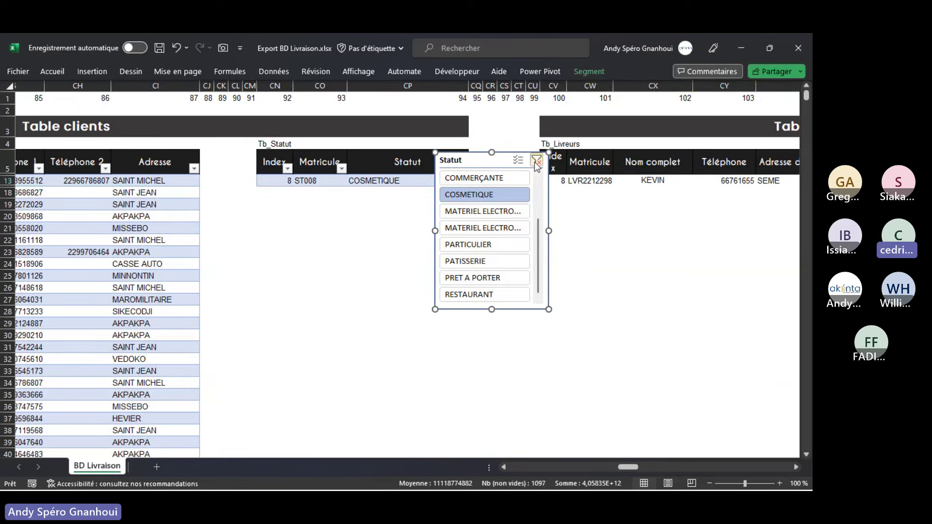
pyautogui.click(536, 162)
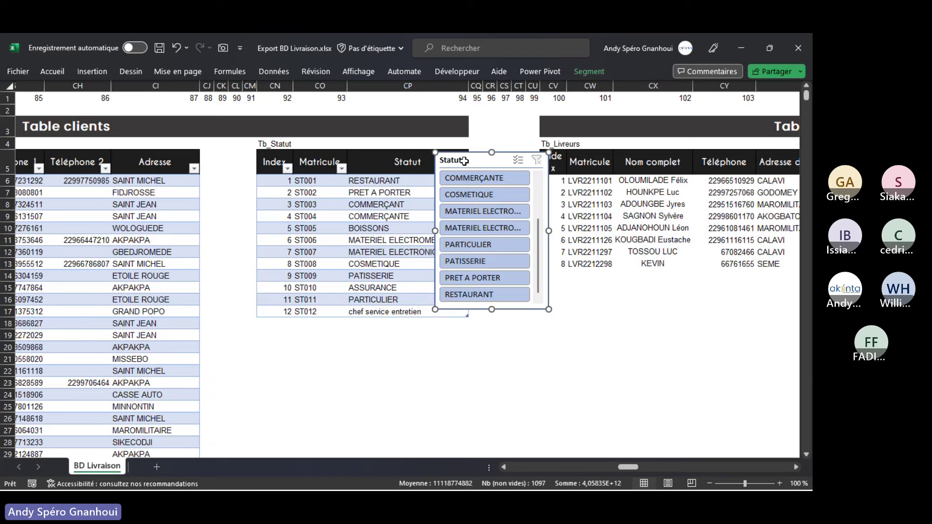
pyautogui.press('Delete')
# - Create a PivotTable from the Power Pivot data model on a new worksheet, declining the incoming call
pyautogui.click(422, 181)
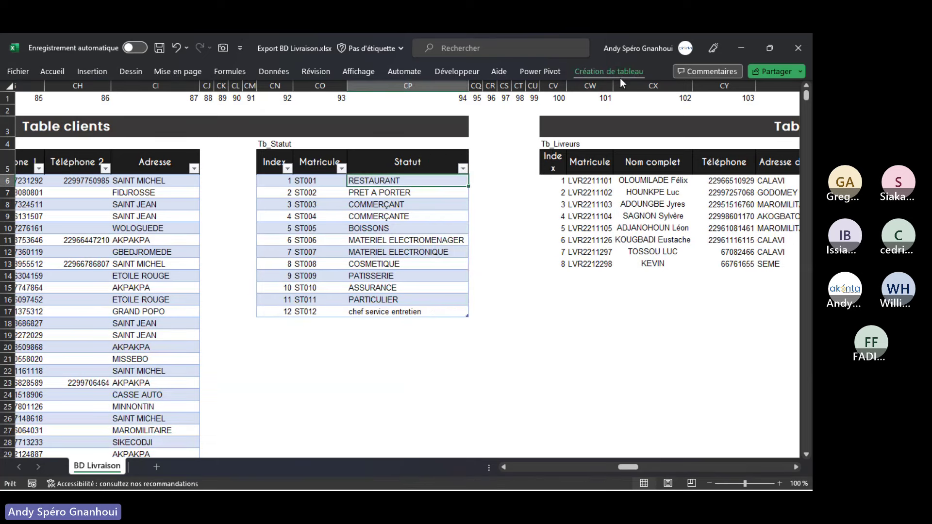
pyautogui.moveTo(365, 478)
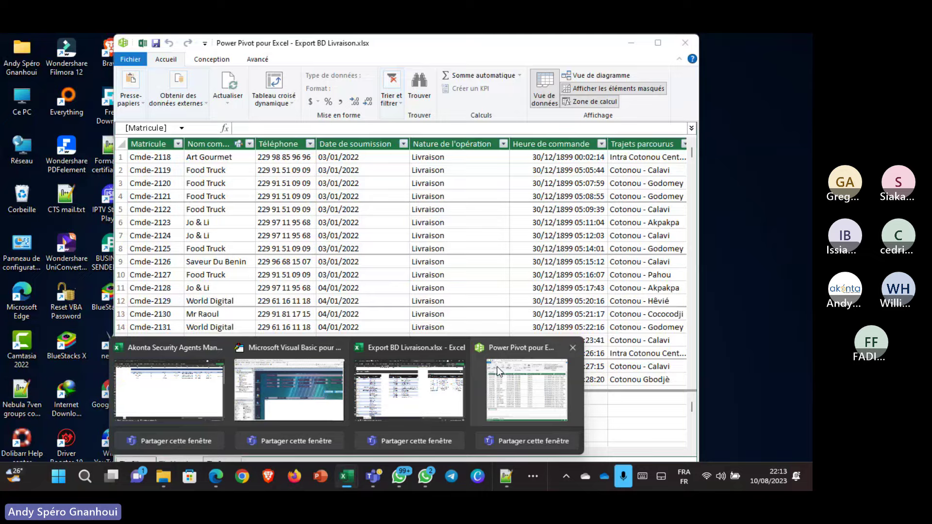
pyautogui.click(497, 366)
pyautogui.click(274, 99)
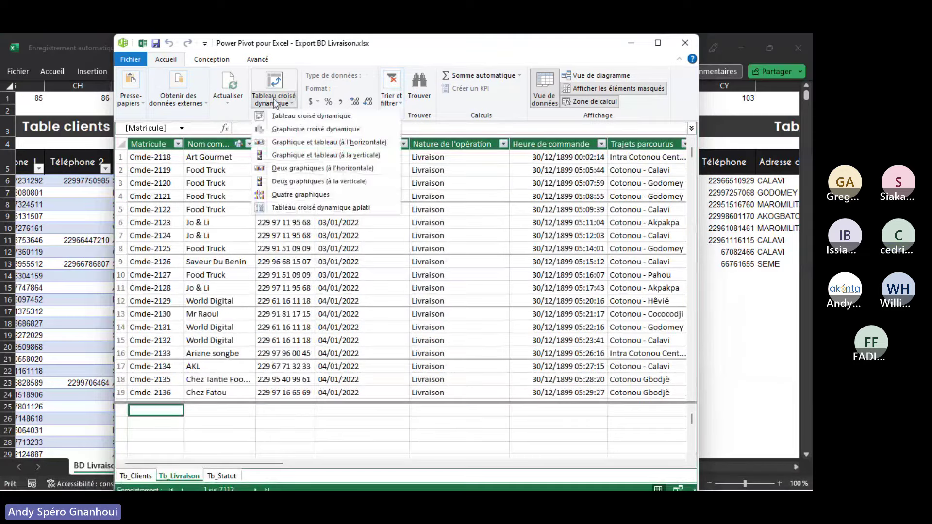
pyautogui.click(306, 118)
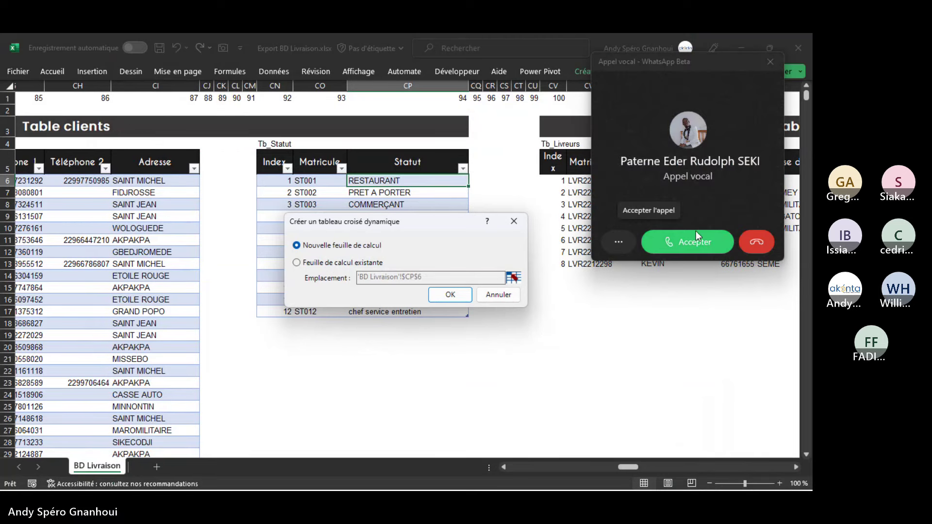
pyautogui.click(767, 243)
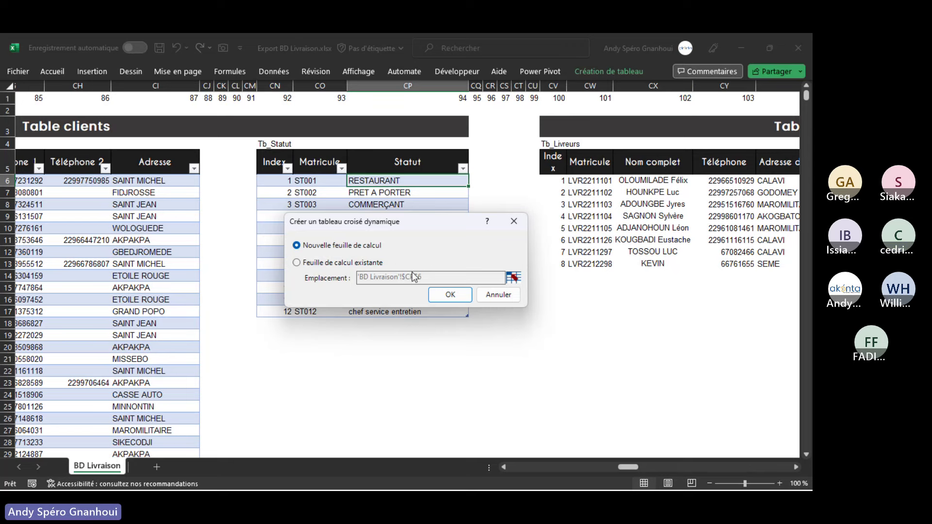
pyautogui.click(449, 296)
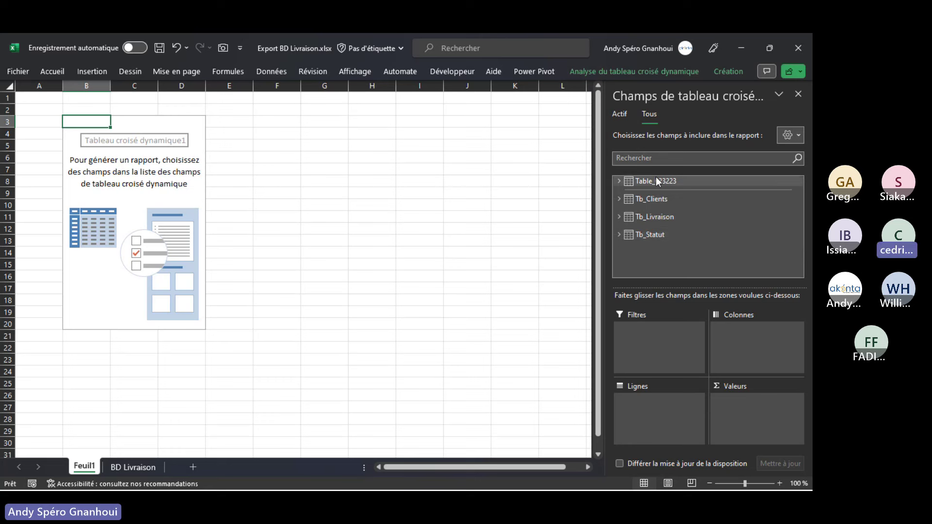
# - Examine the PivotTable's available tables and the fields of Table_023223 and Tb_Clients
pyautogui.click(624, 115)
pyautogui.click(648, 116)
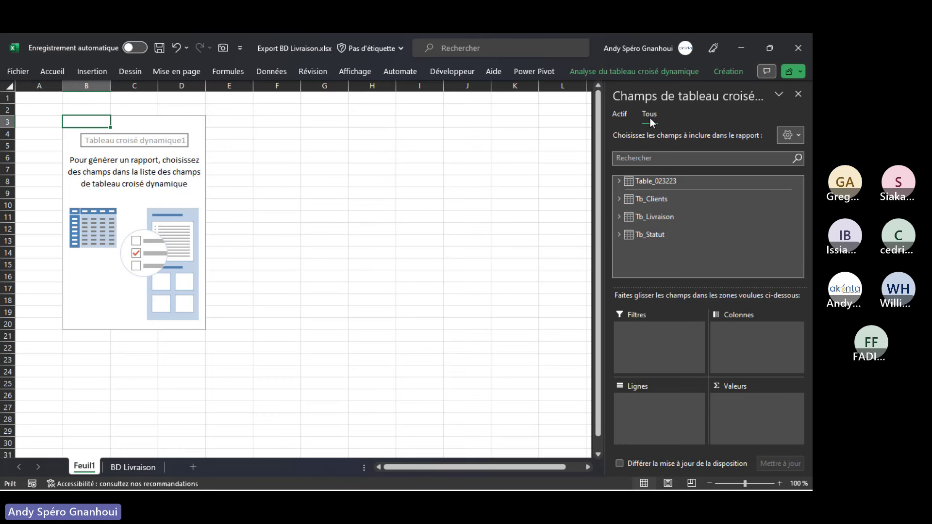
pyautogui.click(618, 181)
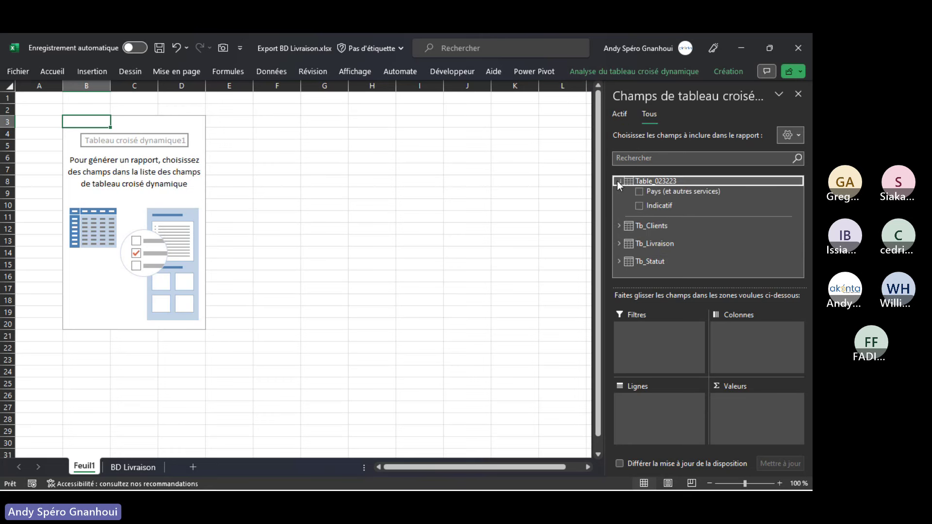
pyautogui.click(618, 181)
pyautogui.click(618, 198)
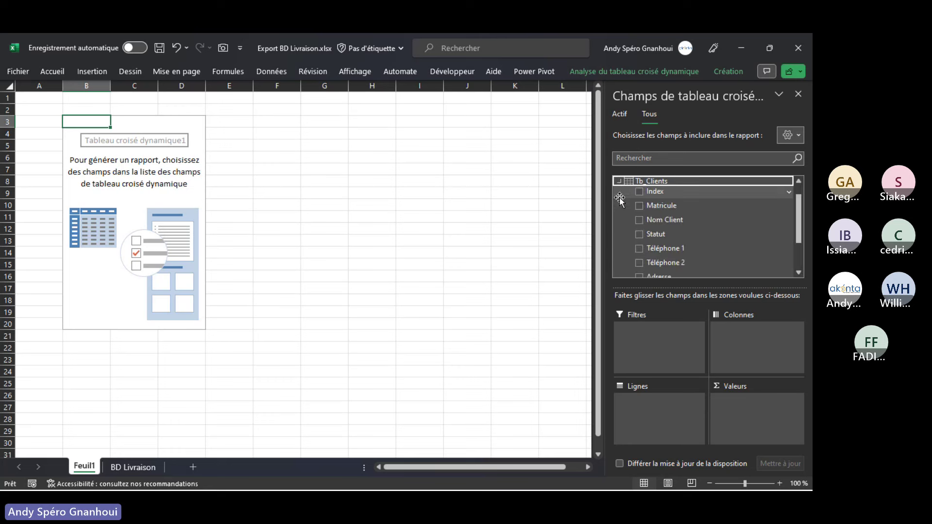
pyautogui.click(619, 181)
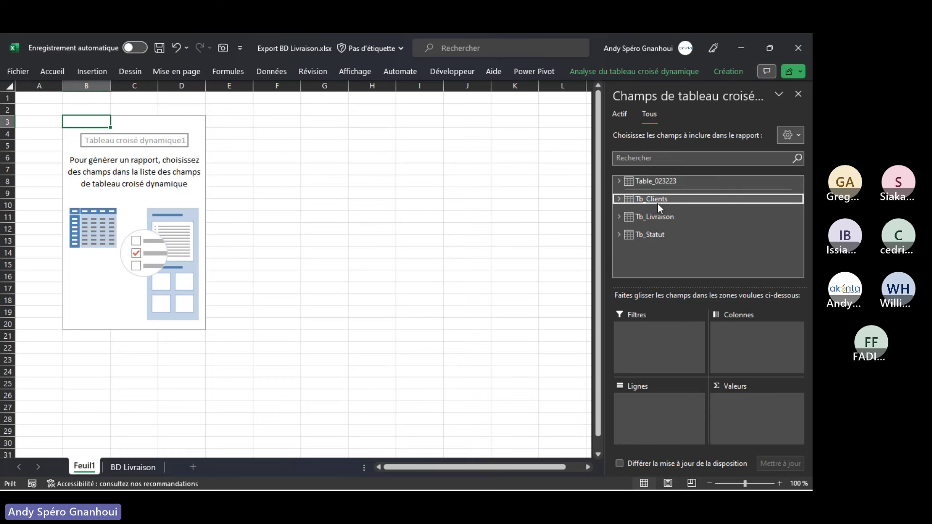
# - Add the Tb_Clients fields Statut and Nom Client to the PivotTable's rows, with Statut above Nom Client
pyautogui.click(618, 198)
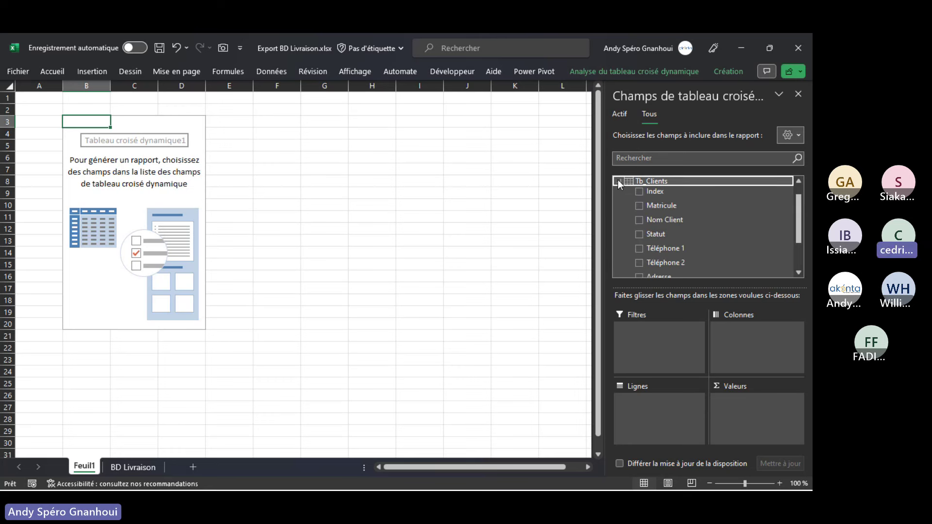
pyautogui.click(618, 180)
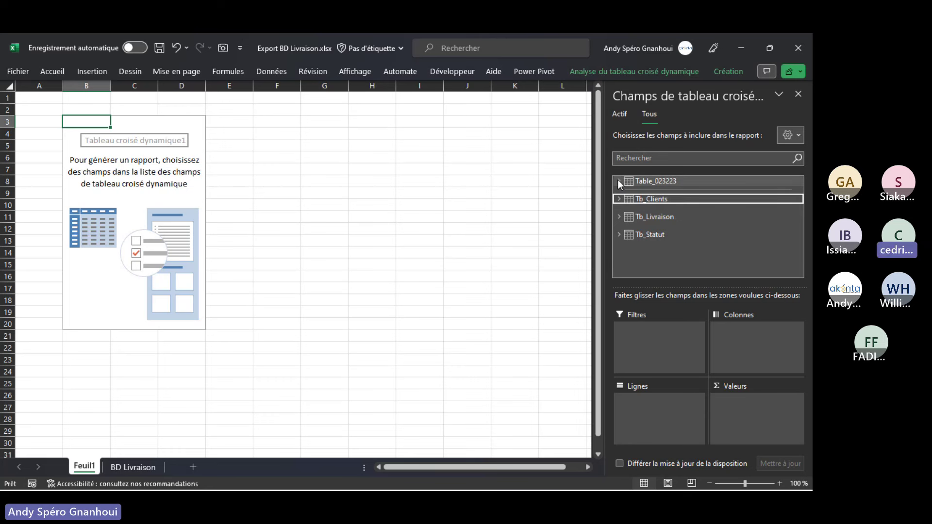
pyautogui.click(673, 198)
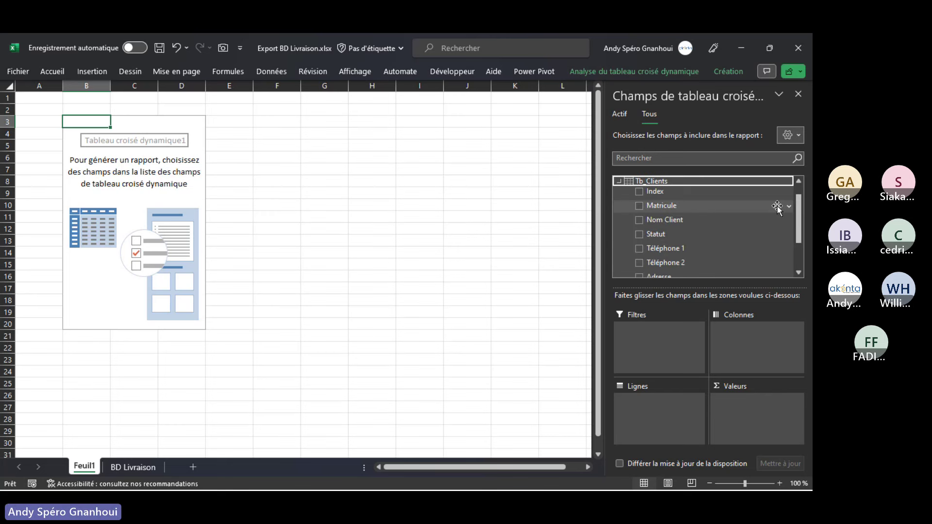
pyautogui.moveTo(798, 214)
pyautogui.mouseDown()
pyautogui.moveTo(798, 234)
pyautogui.moveTo(799, 223)
pyautogui.mouseUp()
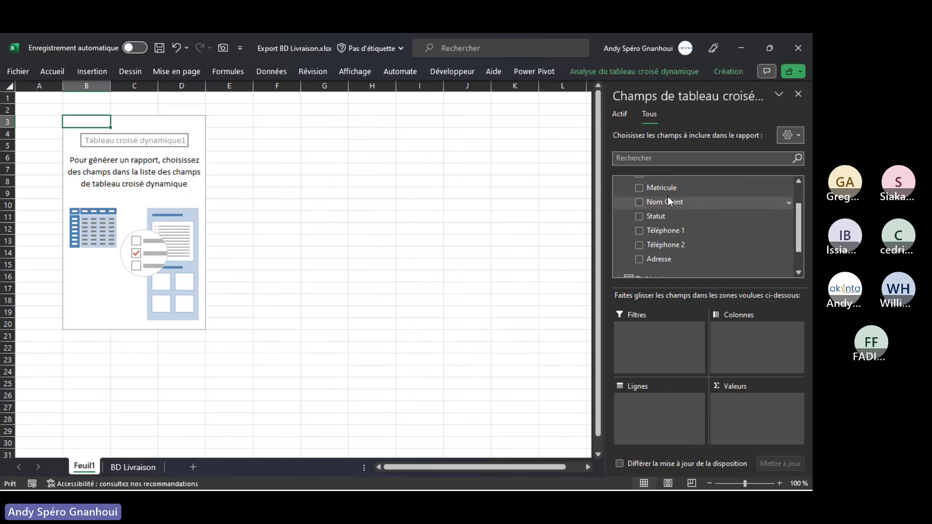
pyautogui.click(639, 202)
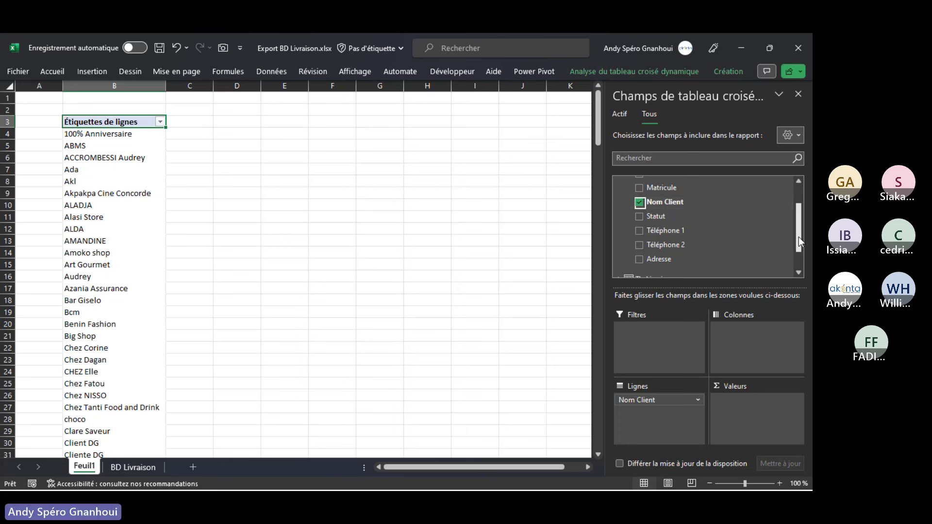
pyautogui.moveTo(799, 229)
pyautogui.mouseDown()
pyautogui.moveTo(799, 243)
pyautogui.moveTo(800, 232)
pyautogui.mouseUp()
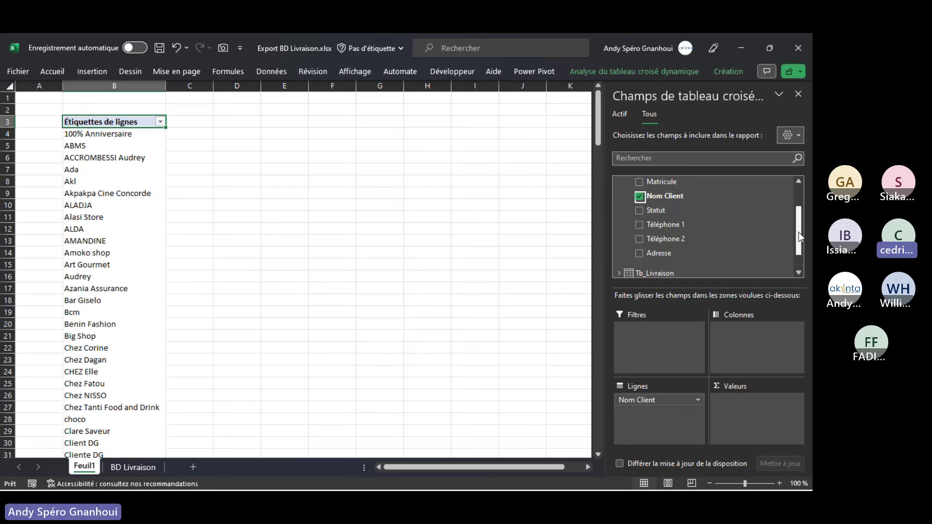
pyautogui.click(639, 212)
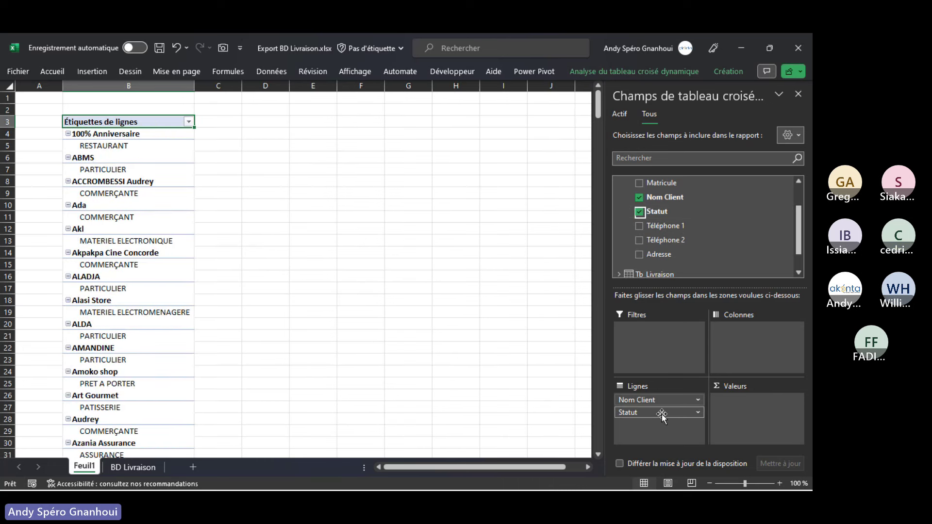
pyautogui.moveTo(663, 415); pyautogui.dragTo(654, 399)
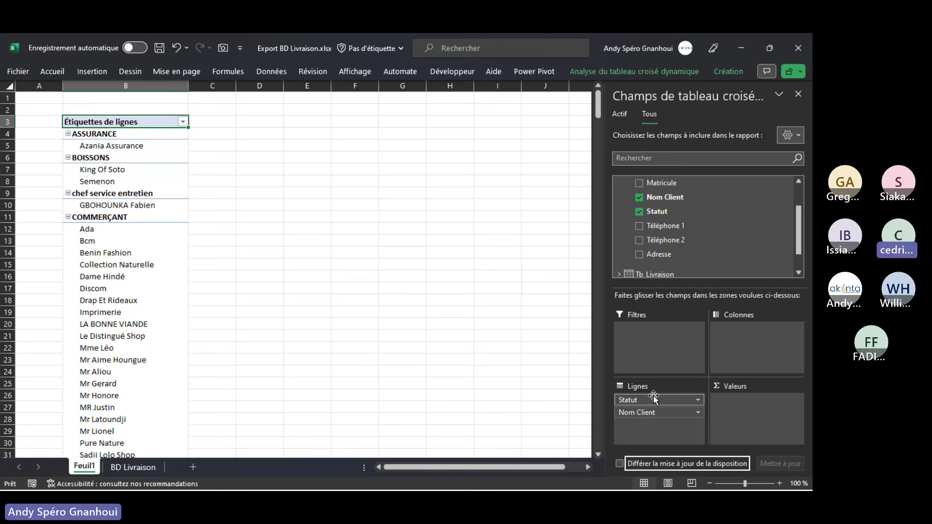
pyautogui.click(655, 413)
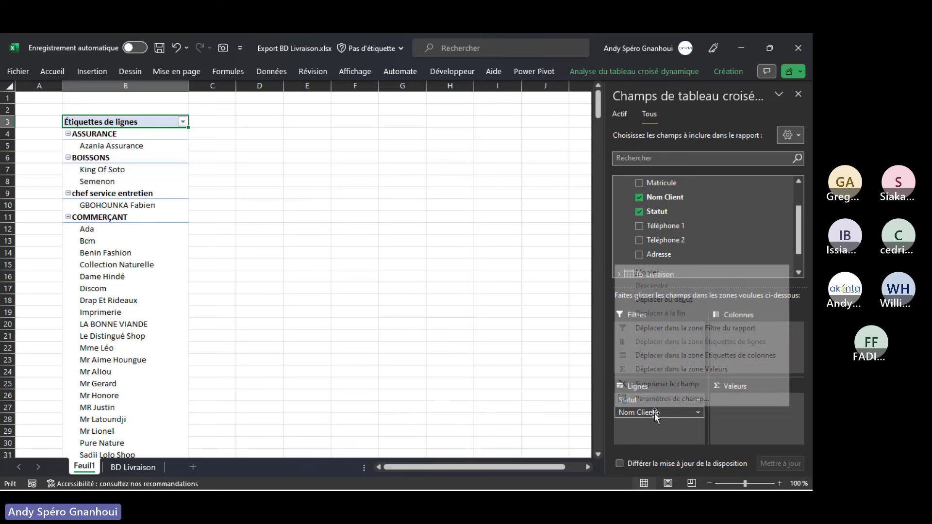
pyautogui.click(659, 434)
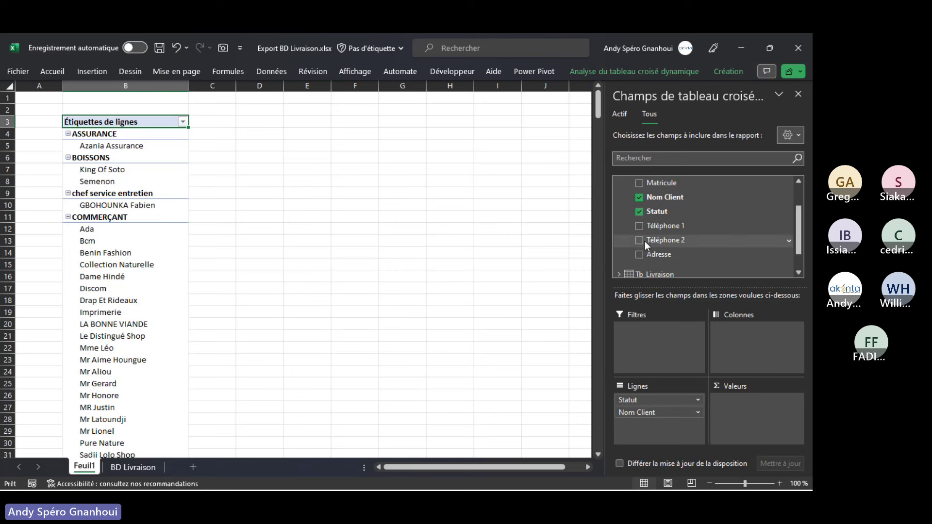
# - Add the sum of Téléphone 2 to the PivotTable's values and collapse every status group from COMMERÇANT to RESTAURANT
pyautogui.moveTo(638, 238); pyautogui.dragTo(770, 413)
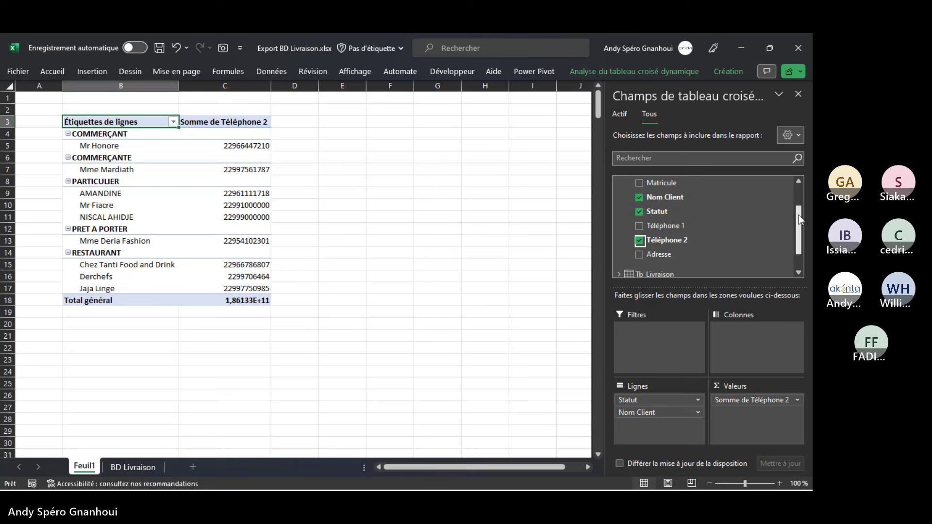
pyautogui.click(68, 134)
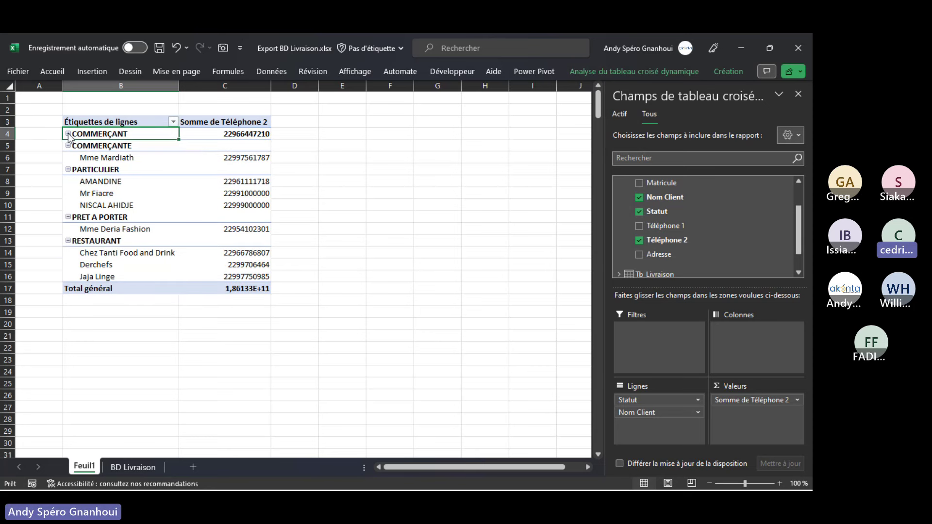
pyautogui.click(68, 146)
pyautogui.click(68, 158)
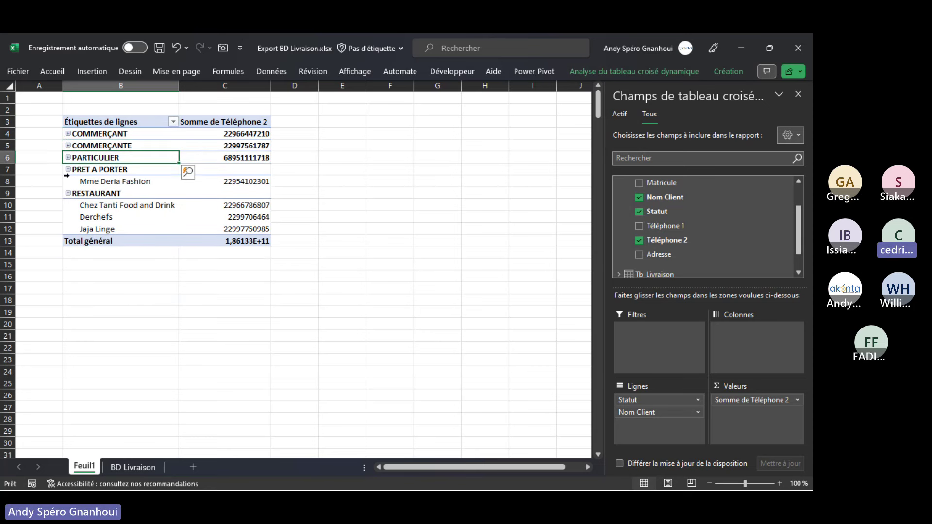
pyautogui.click(68, 169)
pyautogui.click(68, 181)
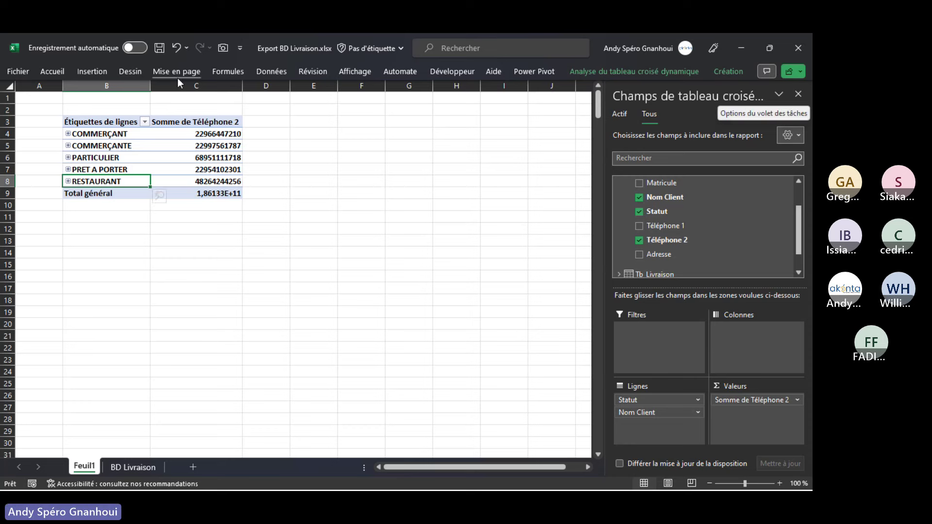
# - Examine which tables the PivotTable actively uses in its field list and return to the list of all tables
pyautogui.click(666, 72)
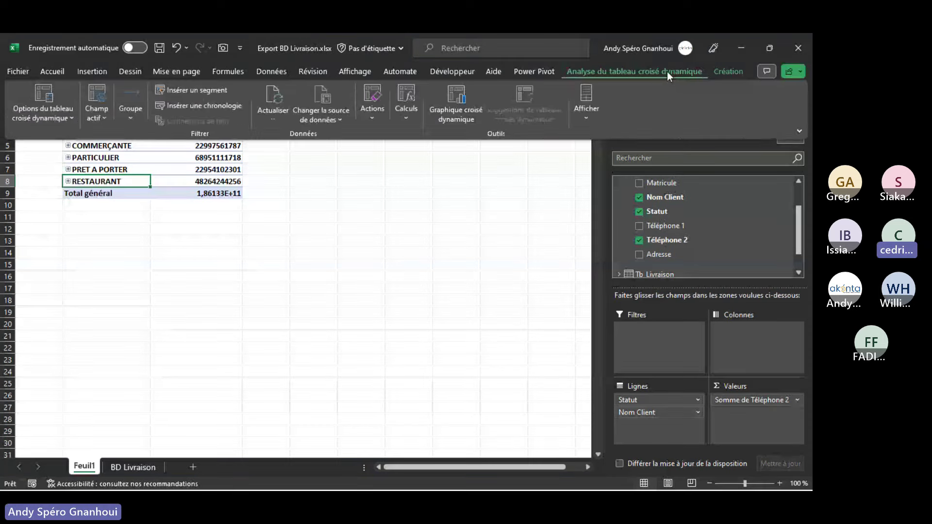
pyautogui.click(733, 73)
pyautogui.click(608, 234)
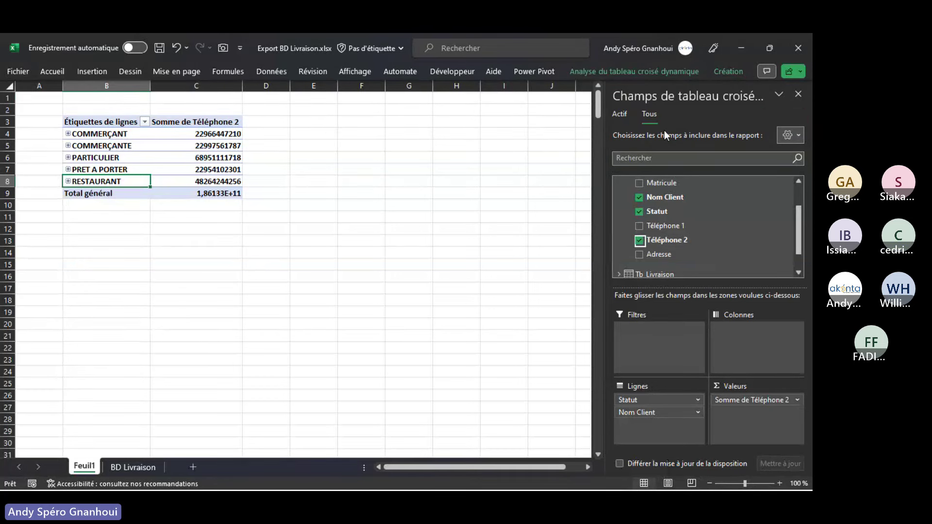
pyautogui.click(619, 114)
pyautogui.moveTo(800, 220); pyautogui.dragTo(802, 191)
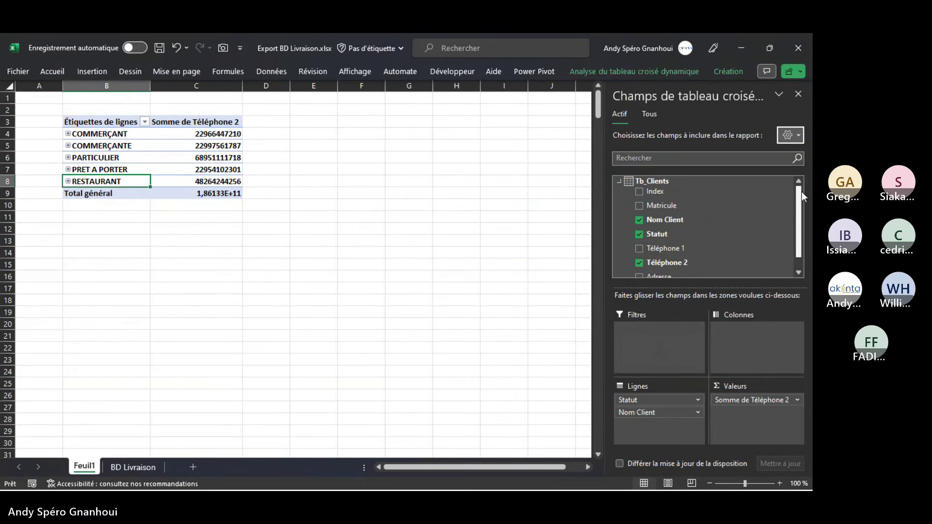
pyautogui.click(620, 180)
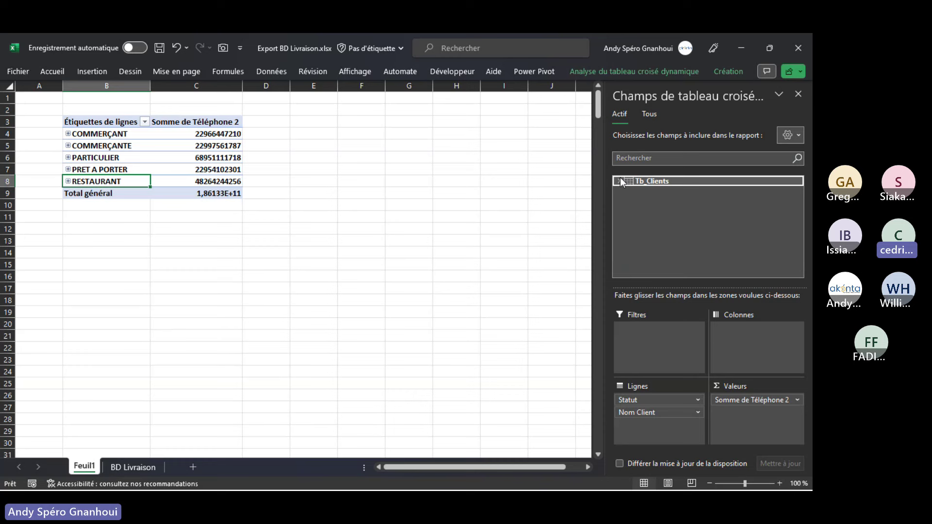
pyautogui.click(650, 114)
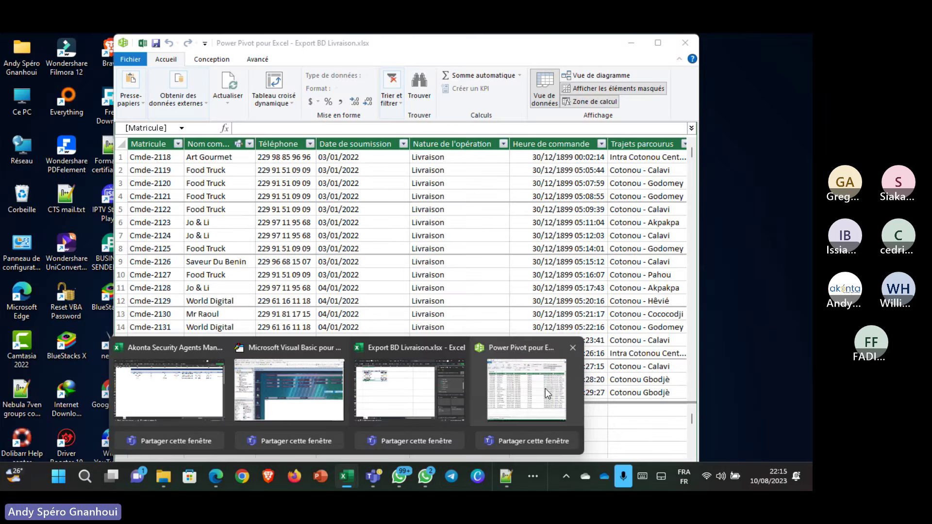
# - Switch to the Power Pivot window and create another PivotTable from the data model on a new worksheet
pyautogui.click(544, 413)
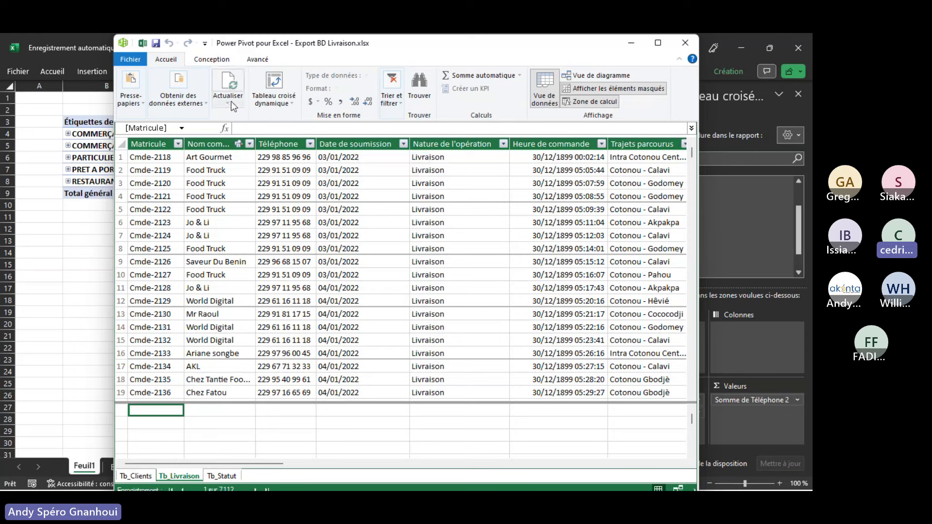
pyautogui.click(281, 103)
pyautogui.click(315, 117)
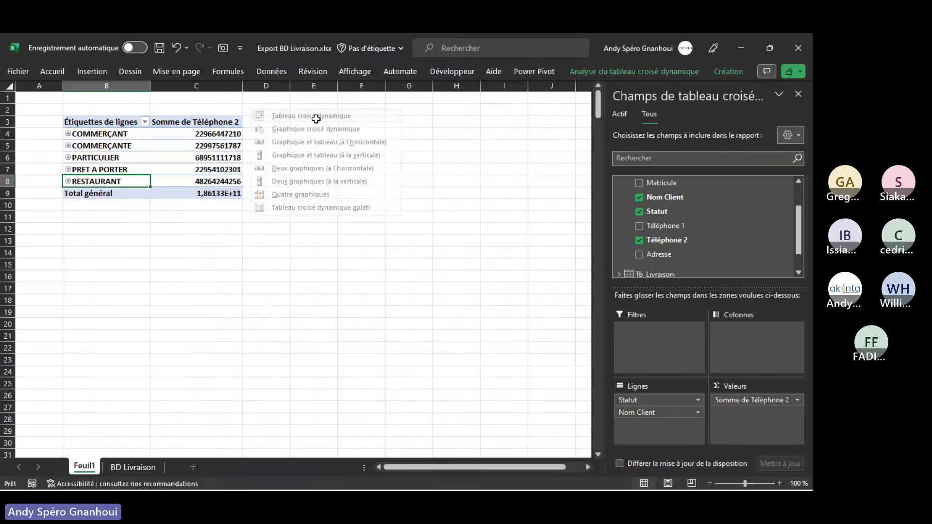
pyautogui.click(457, 295)
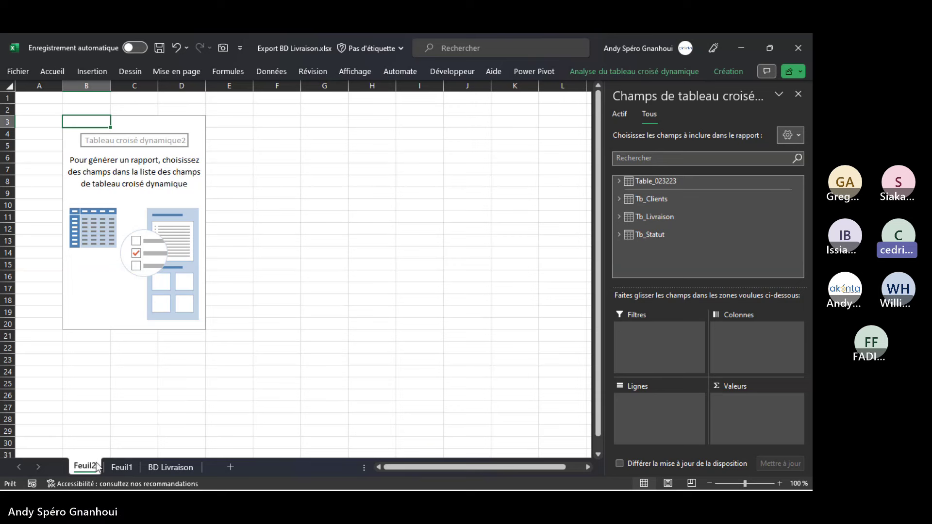
# - Delete the worksheet Feuil2 together with its empty PivotTable
pyautogui.rightClick(91, 470)
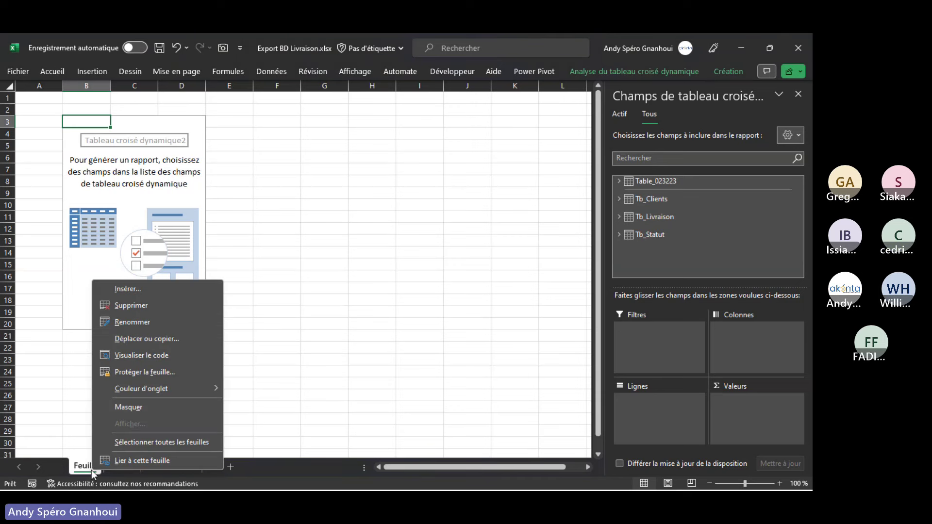
pyautogui.click(153, 305)
pyautogui.click(391, 301)
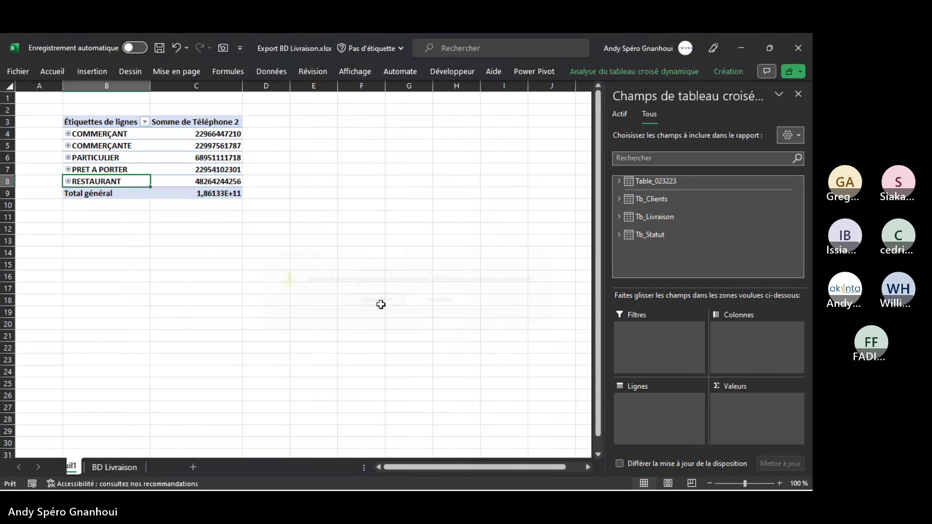
# - Create a second PivotTable from the Power Pivot data model on the existing worksheet Feuil1 at cell F3
pyautogui.moveTo(346, 479)
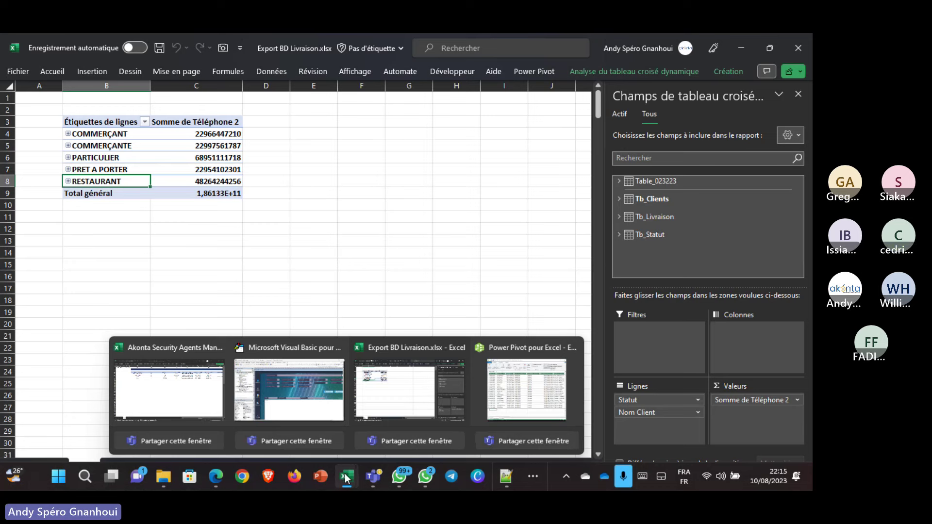
pyautogui.click(537, 401)
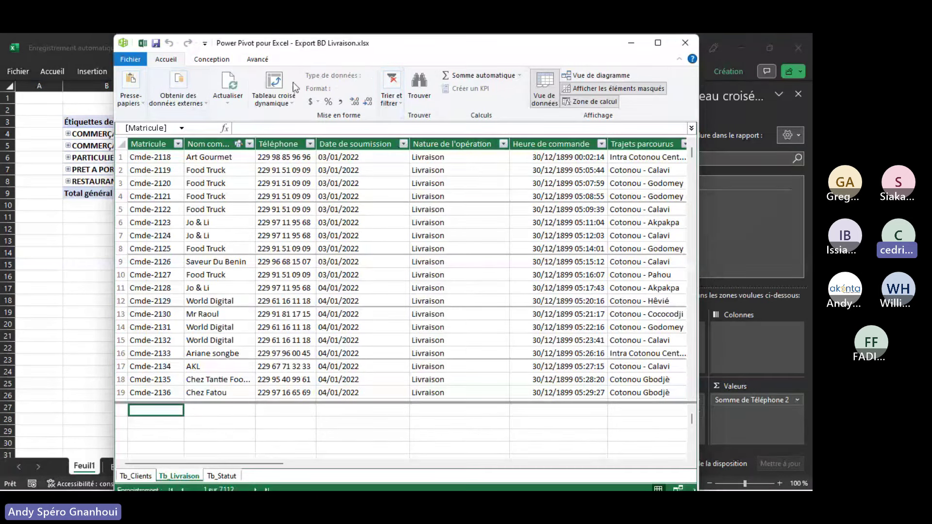
pyautogui.click(274, 99)
pyautogui.click(296, 117)
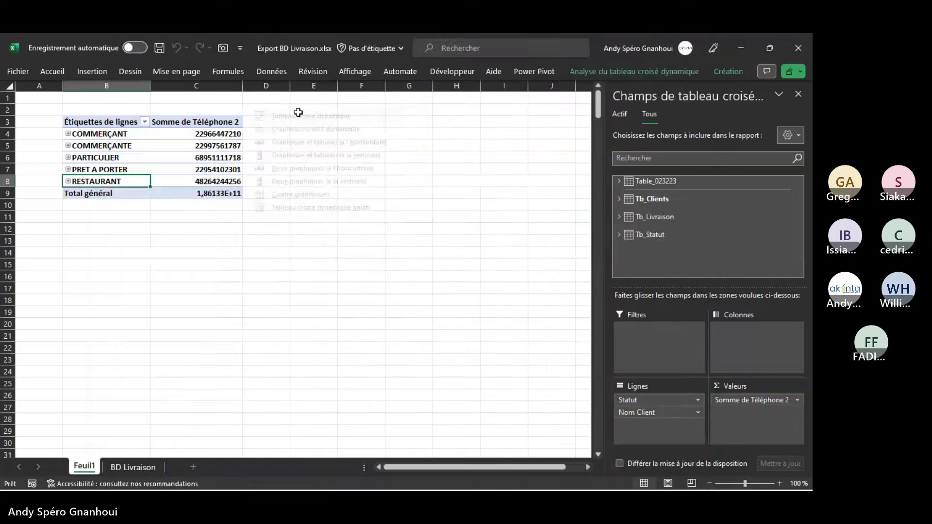
pyautogui.click(348, 263)
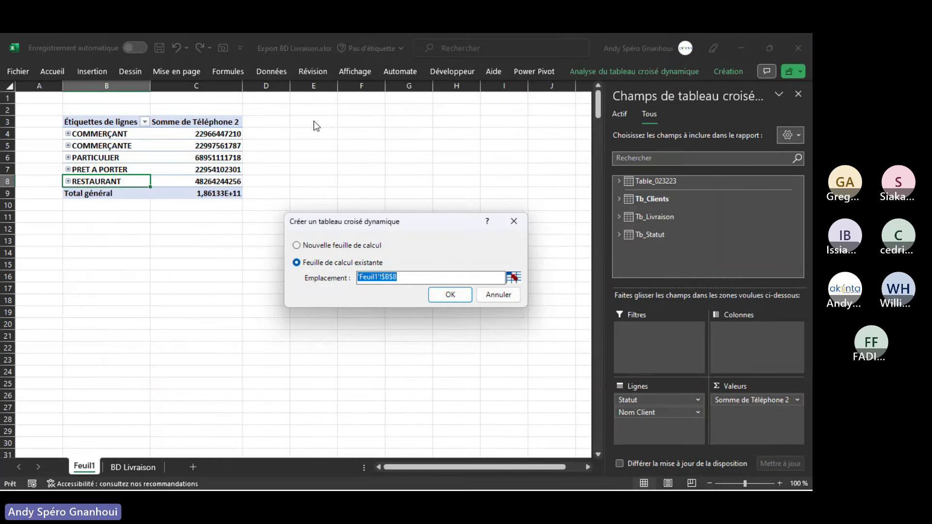
pyautogui.click(513, 277)
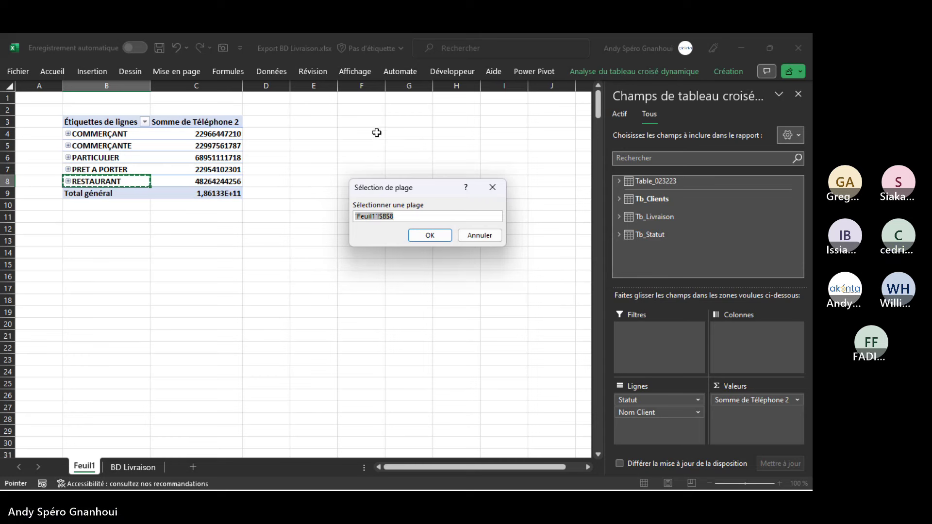
pyautogui.click(354, 117)
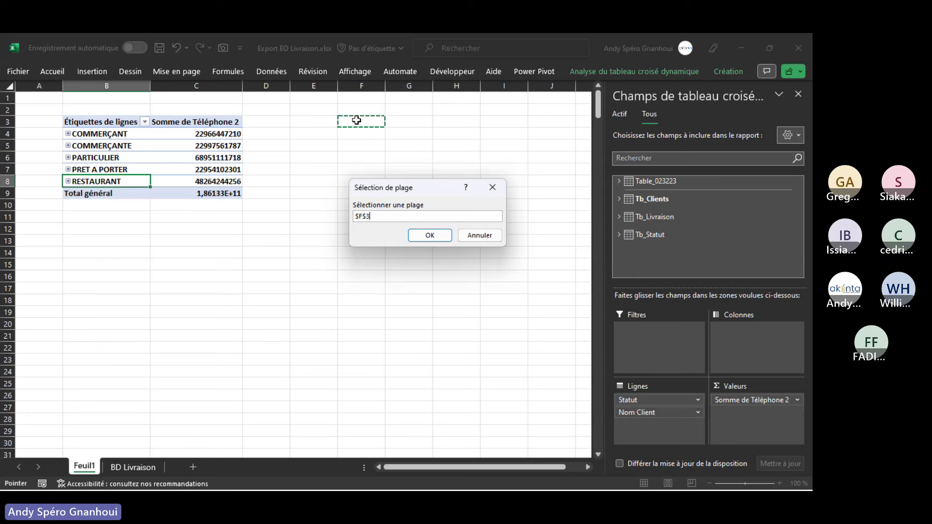
pyautogui.click(431, 237)
pyautogui.click(453, 294)
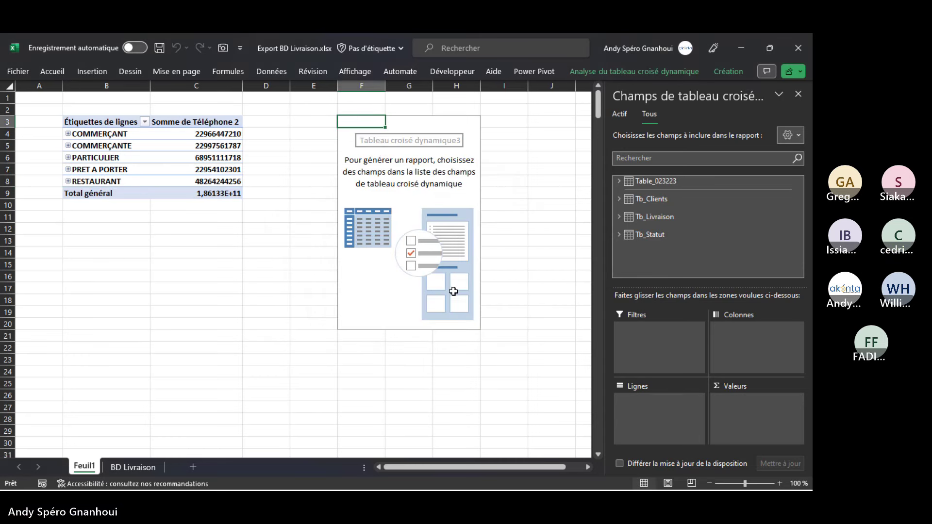
# - Add Nom complet from Tb_Livraison as rows and the sum of Frais de livraison as values in the second PivotTable
pyautogui.click(619, 216)
pyautogui.moveTo(797, 199); pyautogui.dragTo(798, 202)
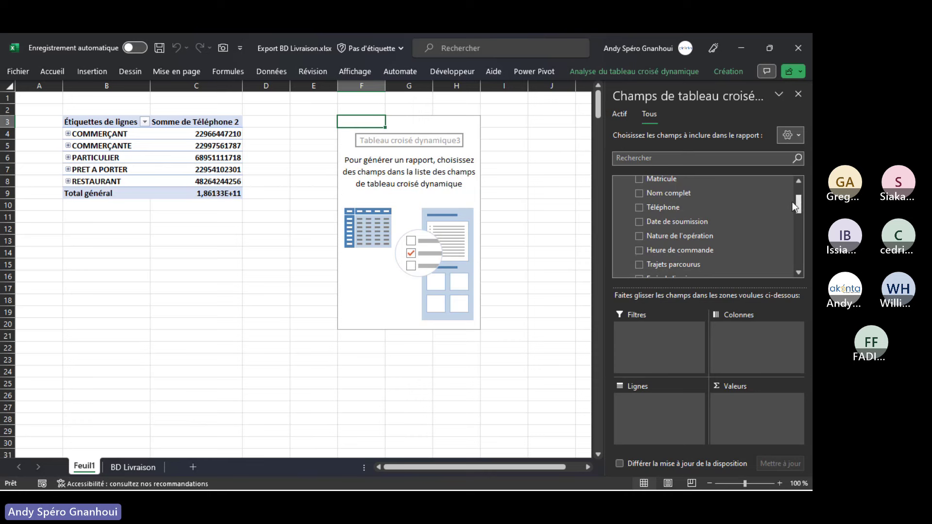
pyautogui.click(640, 194)
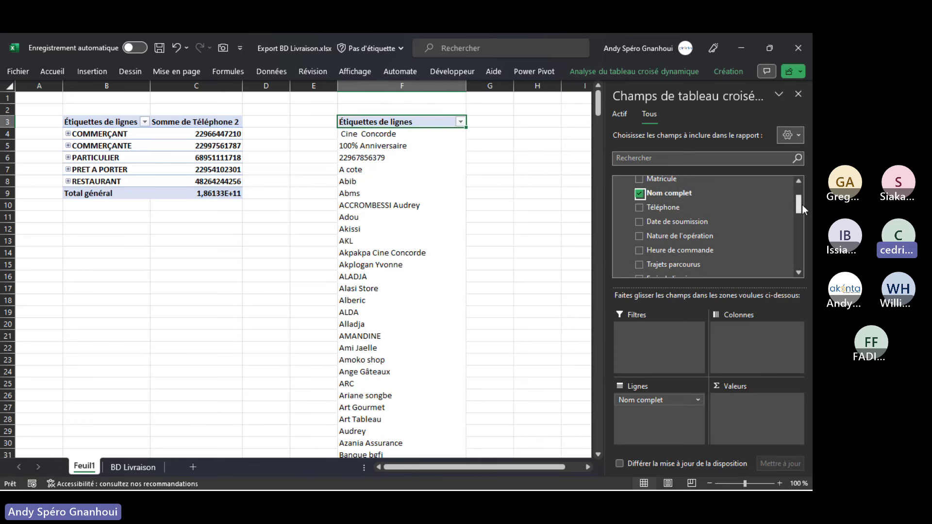
pyautogui.moveTo(802, 204); pyautogui.dragTo(800, 214)
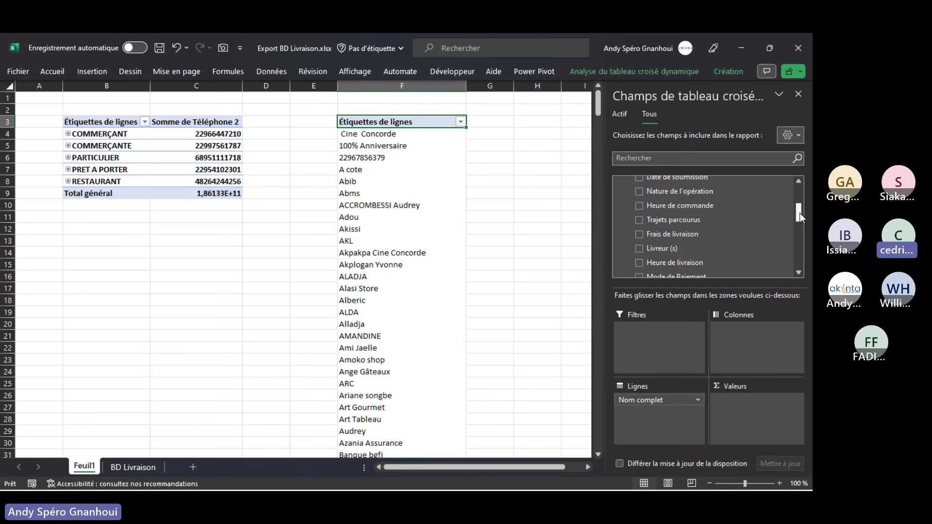
pyautogui.click(640, 235)
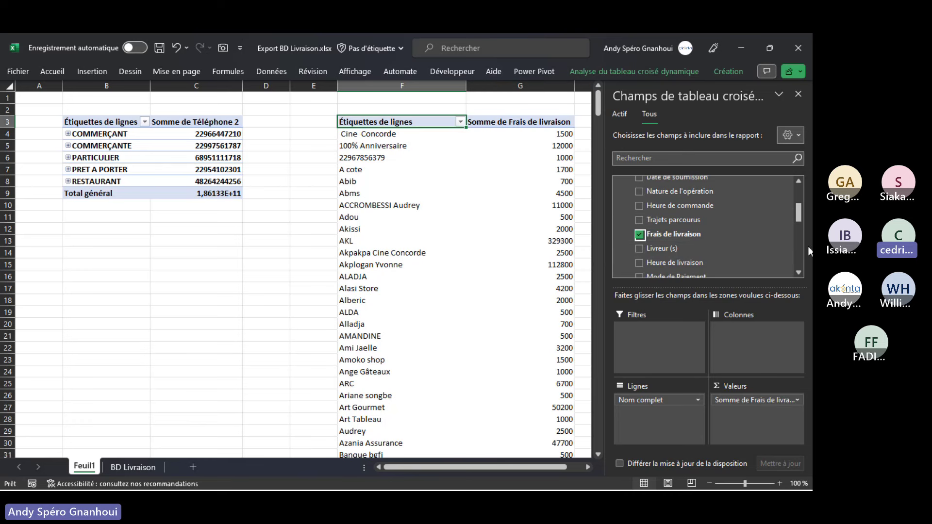
# - Close the PivotTable field list and deselect the second PivotTable
pyautogui.moveTo(796, 210)
pyautogui.mouseDown()
pyautogui.moveTo(797, 219)
pyautogui.moveTo(798, 194)
pyautogui.moveTo(800, 216)
pyautogui.mouseUp()
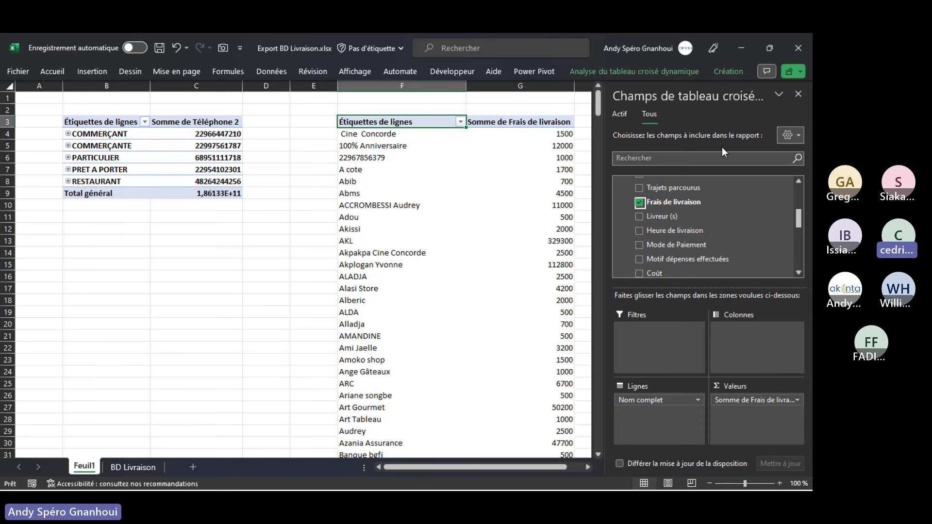
pyautogui.click(799, 93)
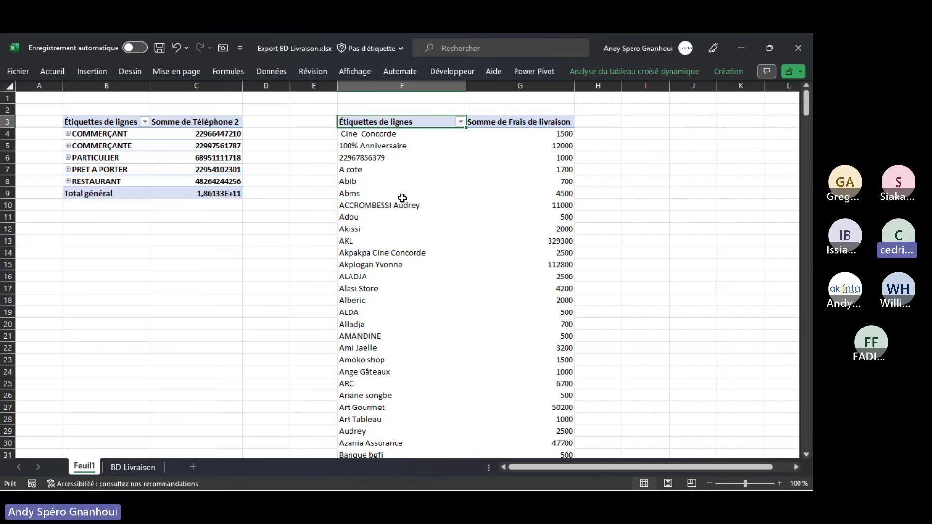
pyautogui.click(270, 229)
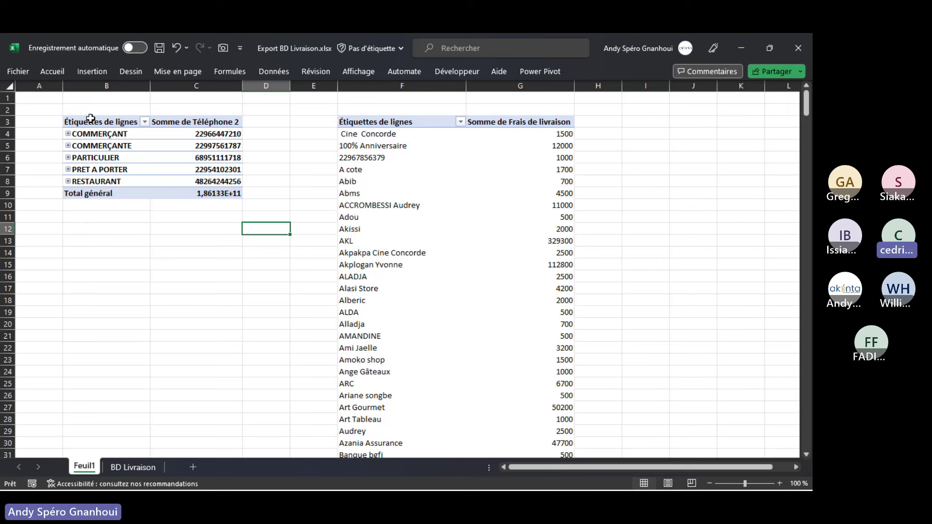
# - Compare the row labels and values of the two PivotTables side by side on Feuil1
pyautogui.moveTo(90, 119); pyautogui.dragTo(104, 195)
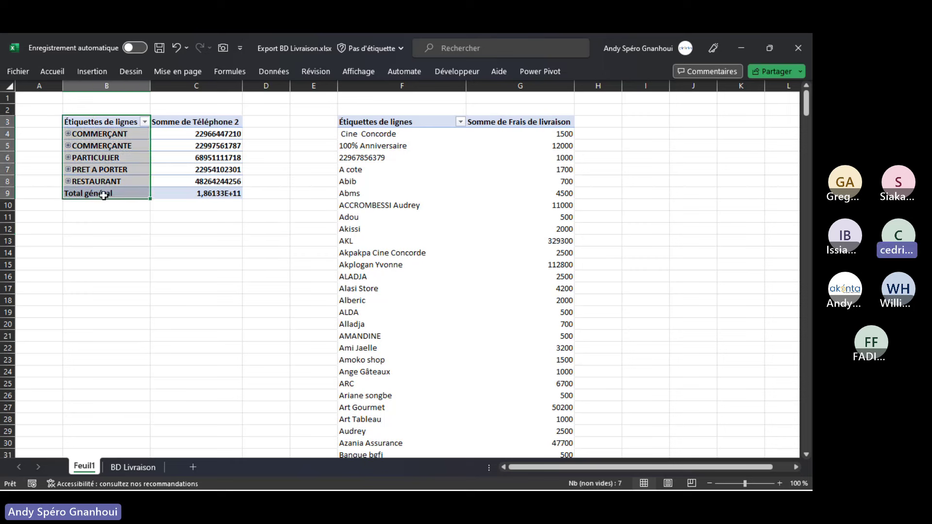
pyautogui.moveTo(369, 122); pyautogui.dragTo(400, 449)
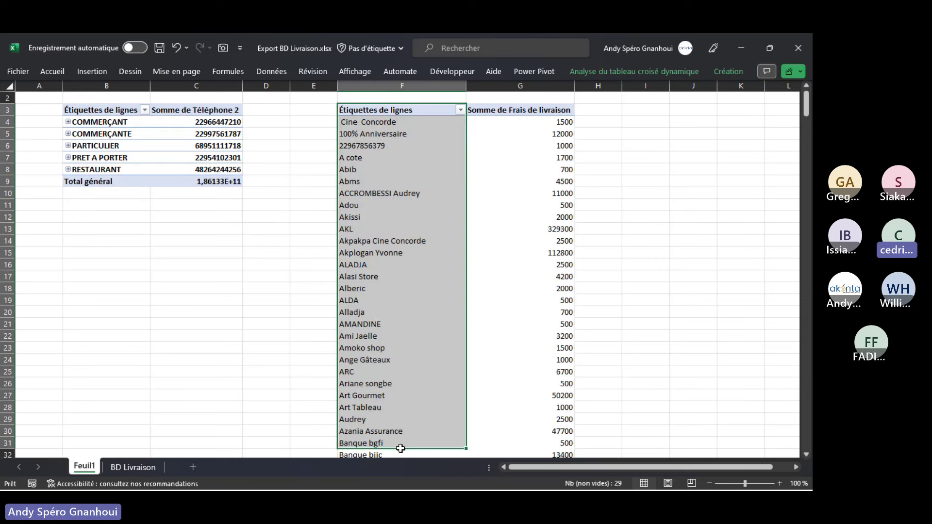
pyautogui.click(806, 86)
pyautogui.click(309, 215)
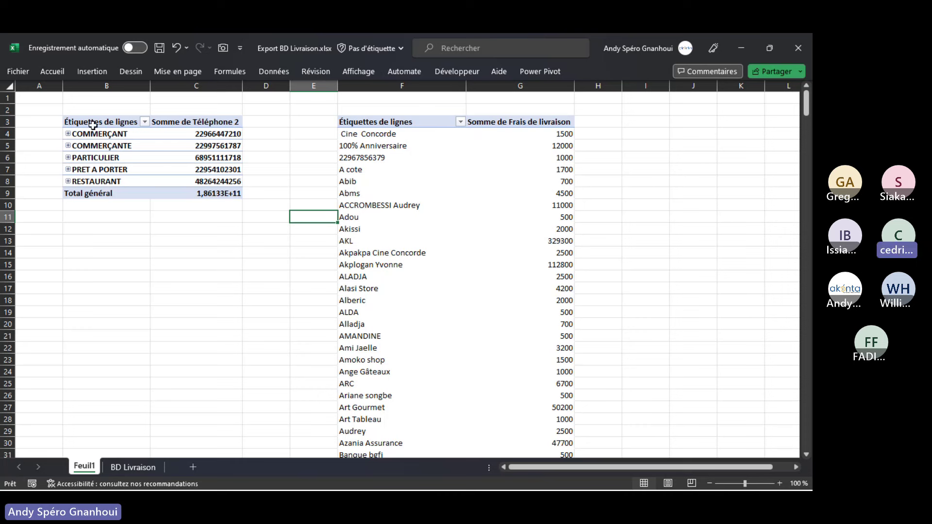
pyautogui.moveTo(92, 124); pyautogui.dragTo(96, 193)
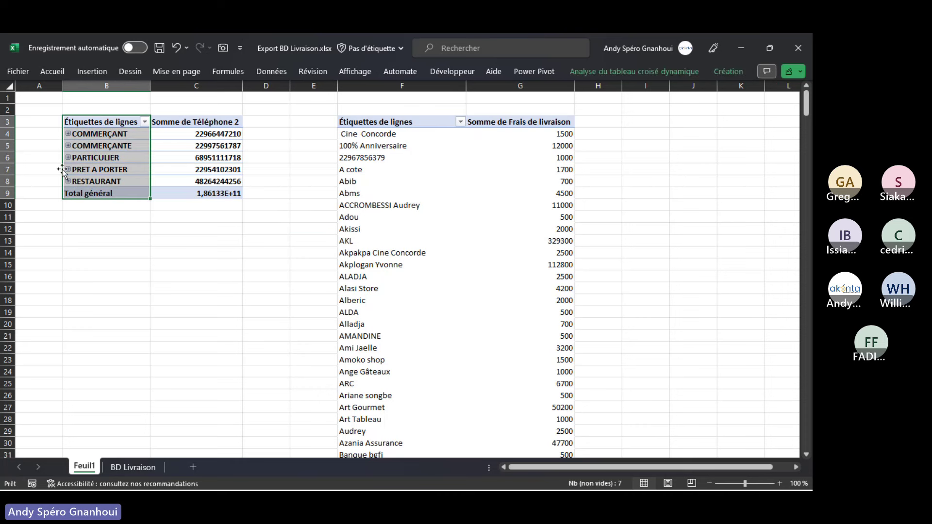
pyautogui.moveTo(78, 107); pyautogui.dragTo(222, 99)
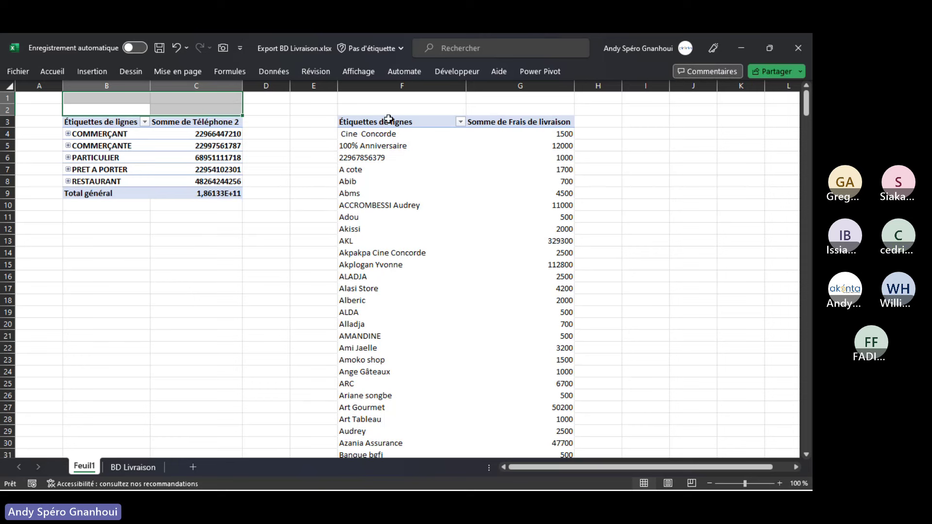
pyautogui.moveTo(389, 126); pyautogui.dragTo(544, 427)
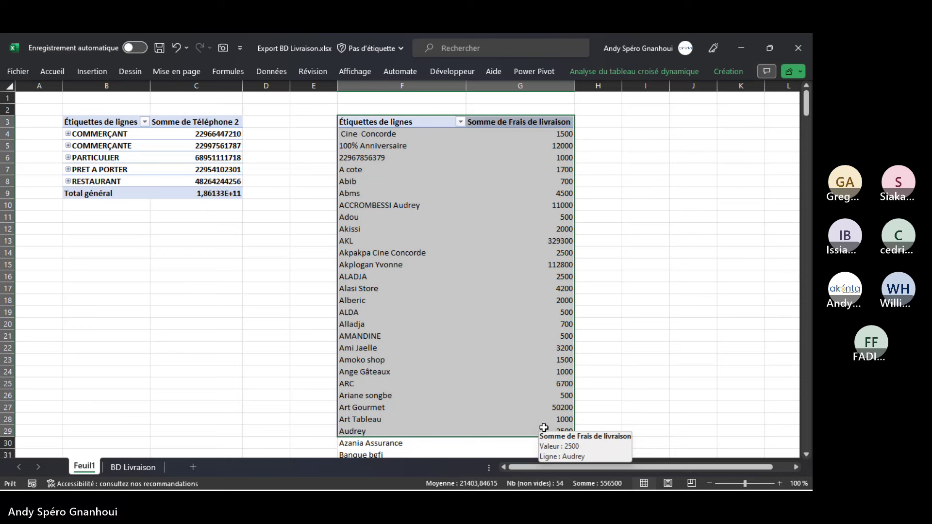
pyautogui.click(598, 146)
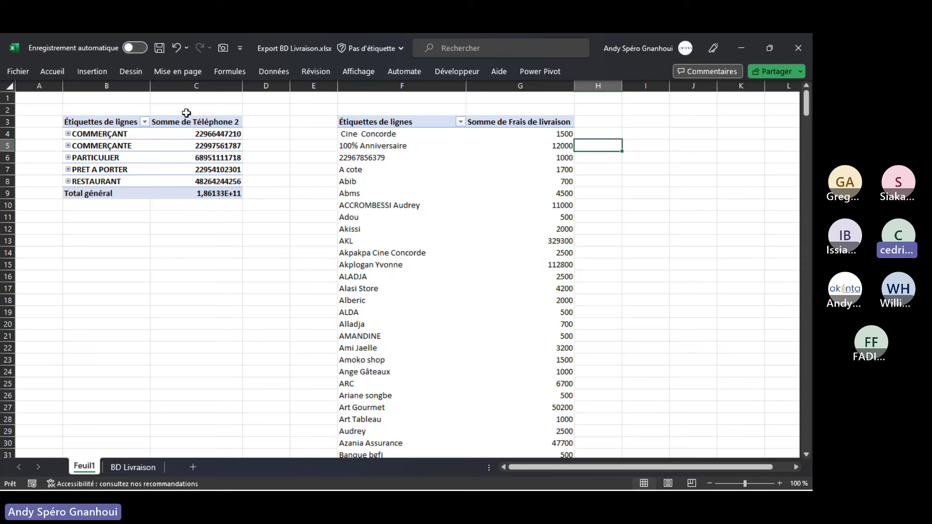
# - Insert a slicer for the Statut field of Tb_Statut from the first PivotTable, choosing among all data model tables
pyautogui.click(195, 134)
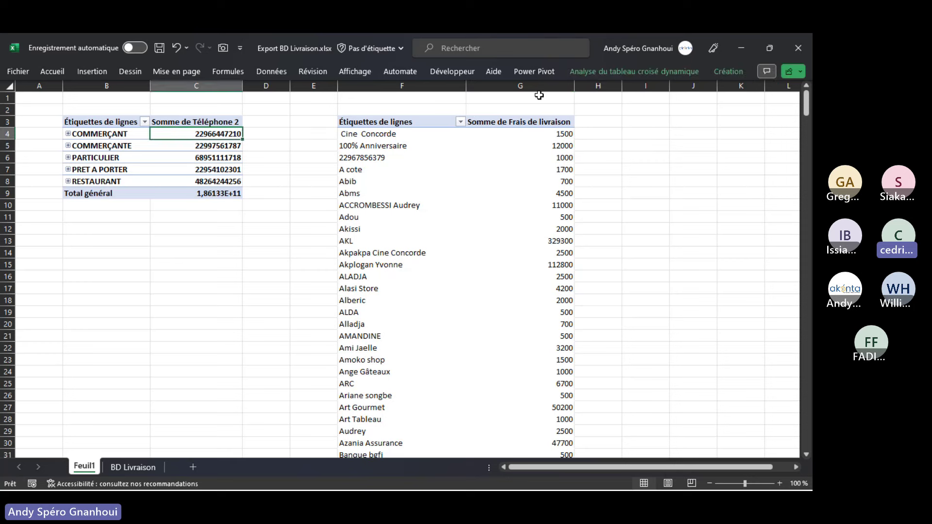
pyautogui.click(731, 74)
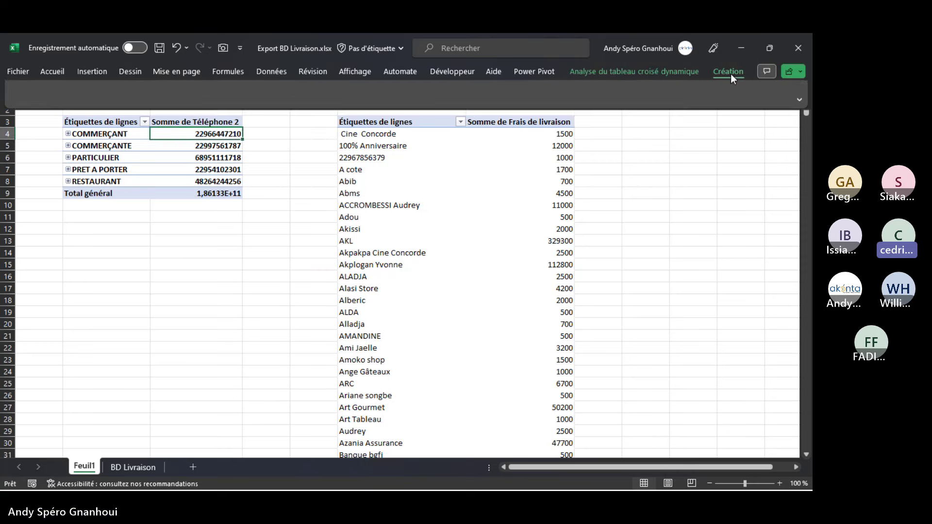
pyautogui.click(625, 73)
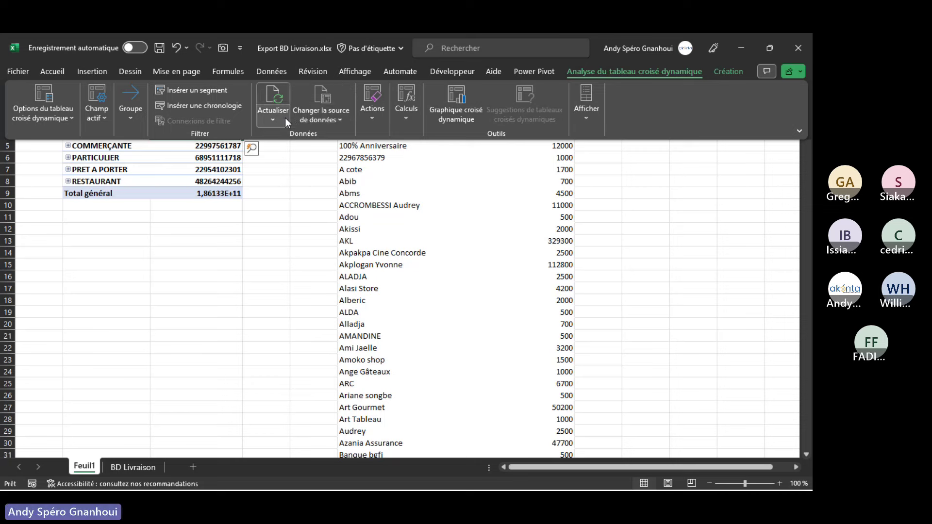
pyautogui.click(200, 91)
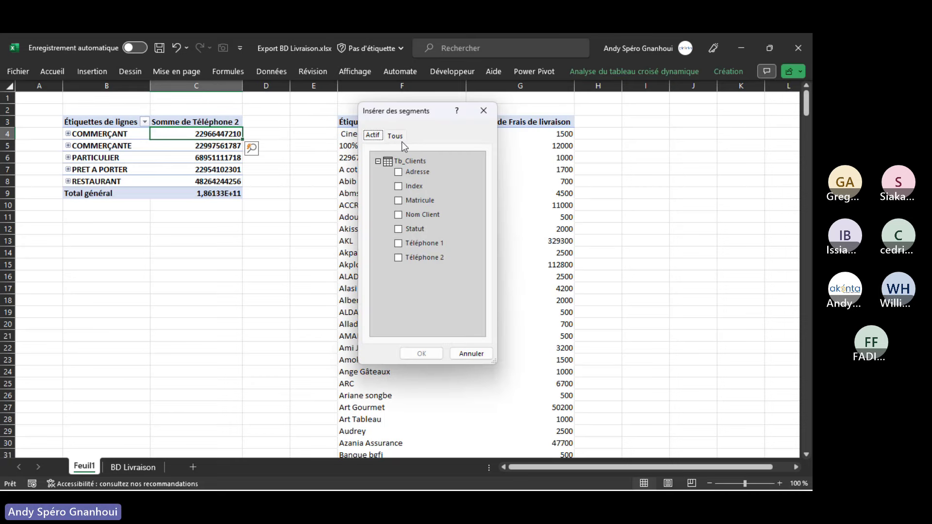
pyautogui.click(397, 138)
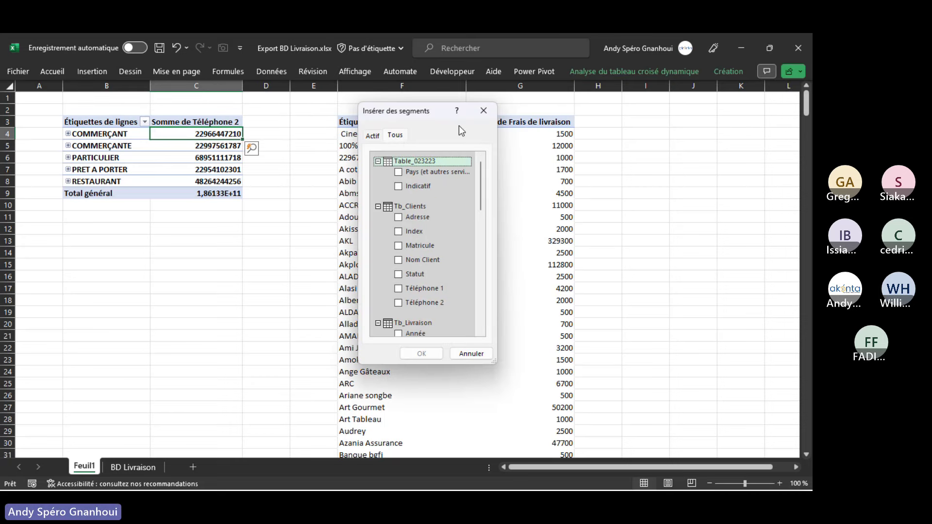
pyautogui.moveTo(432, 114); pyautogui.dragTo(311, 123)
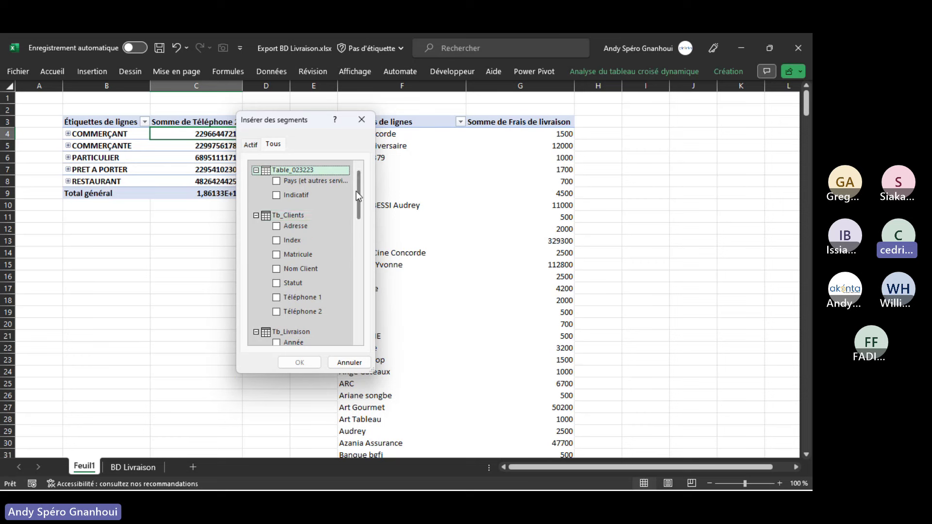
pyautogui.moveTo(357, 190)
pyautogui.mouseDown()
pyautogui.moveTo(345, 337)
pyautogui.moveTo(350, 185)
pyautogui.mouseUp()
pyautogui.click(255, 147)
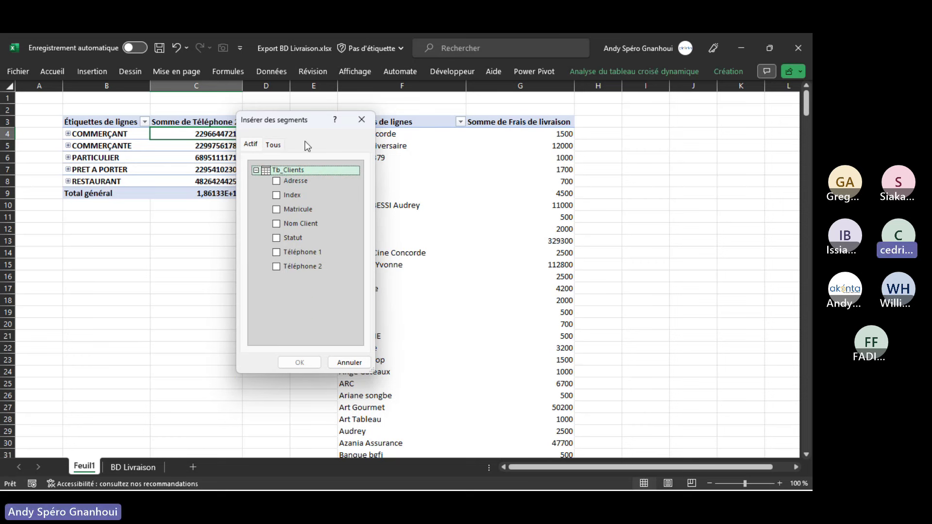
pyautogui.click(274, 149)
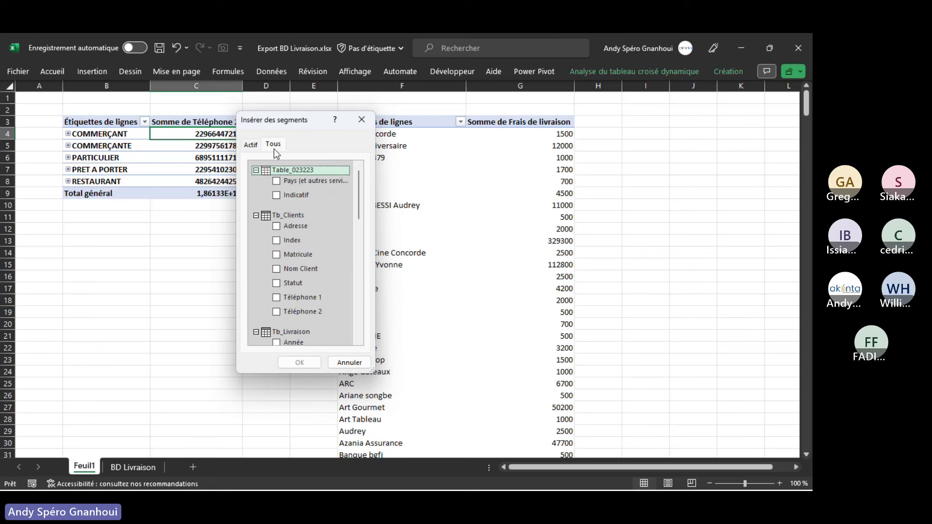
pyautogui.moveTo(357, 190); pyautogui.dragTo(359, 351)
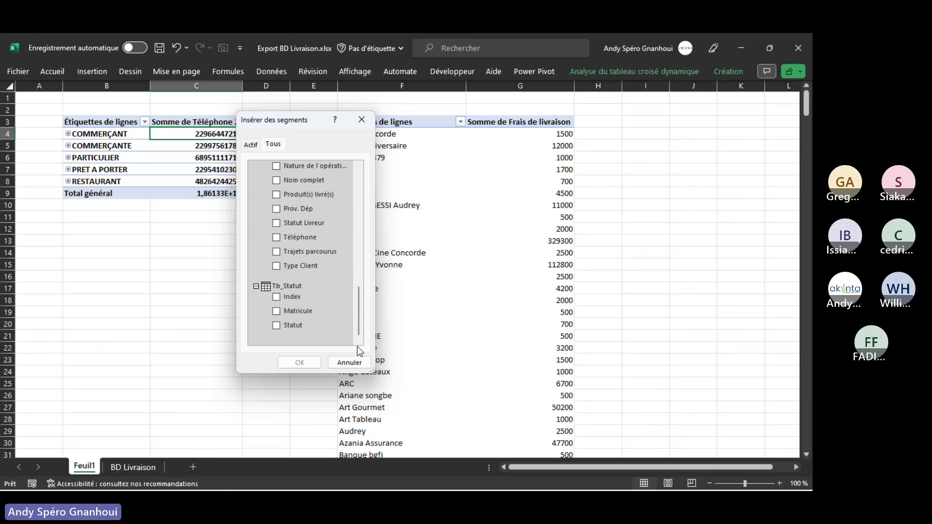
pyautogui.click(277, 325)
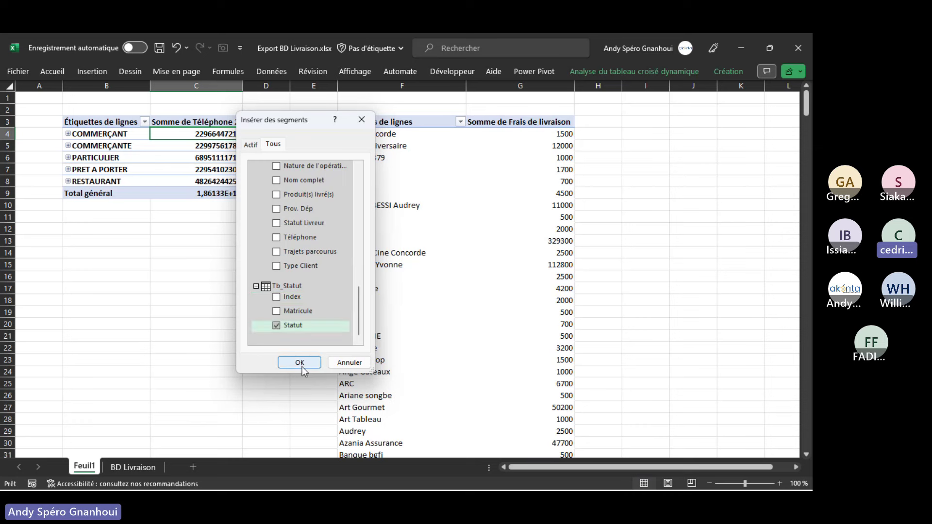
pyautogui.click(300, 362)
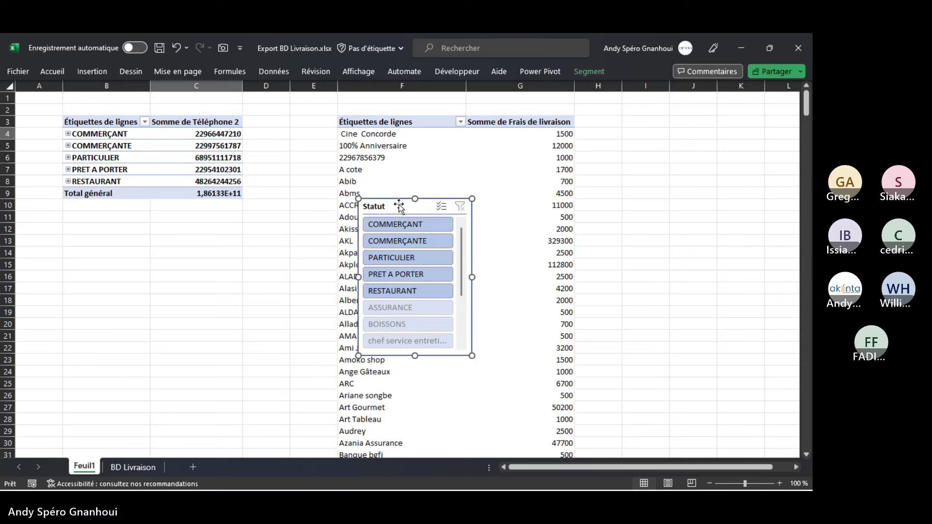
# - Place the Statut slicer below the first PivotTable and also connect it to Tableau croisé dynamique3
pyautogui.moveTo(403, 202); pyautogui.dragTo(112, 232)
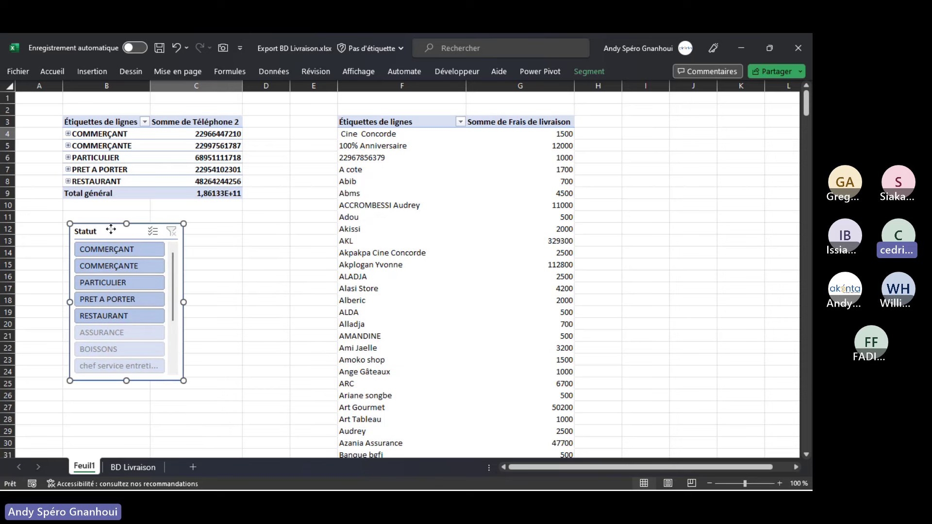
pyautogui.rightClick(111, 229)
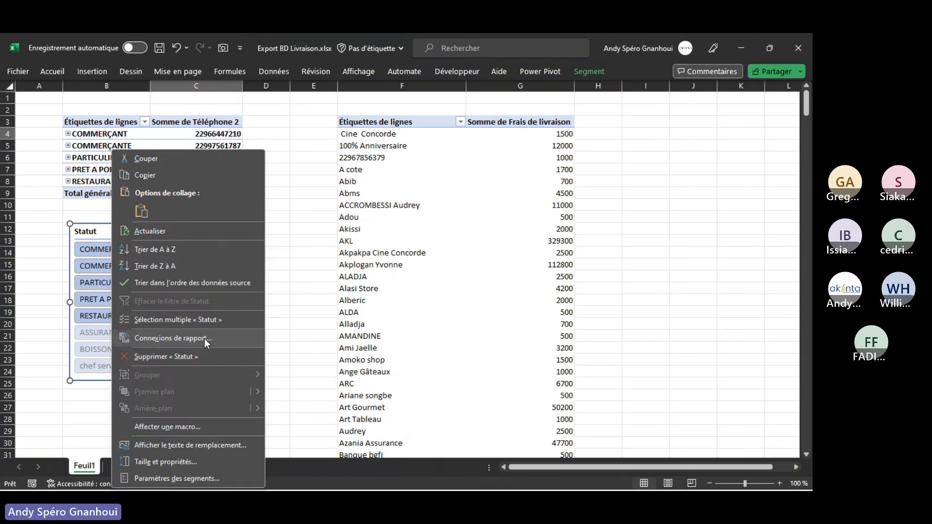
pyautogui.click(205, 339)
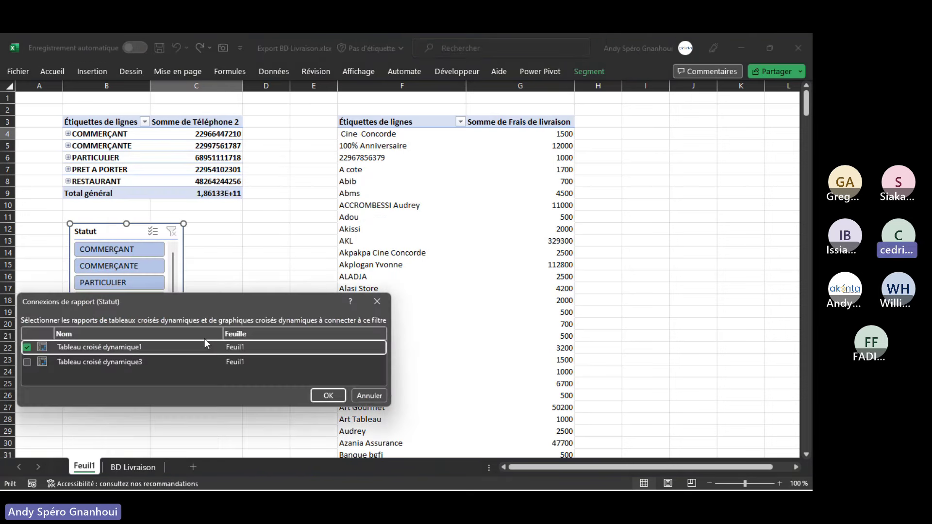
pyautogui.click(27, 362)
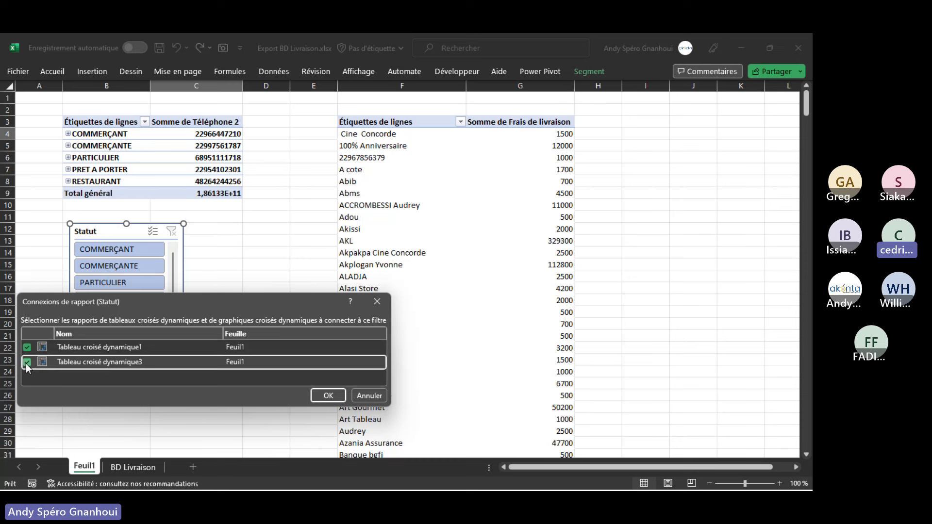
pyautogui.click(329, 396)
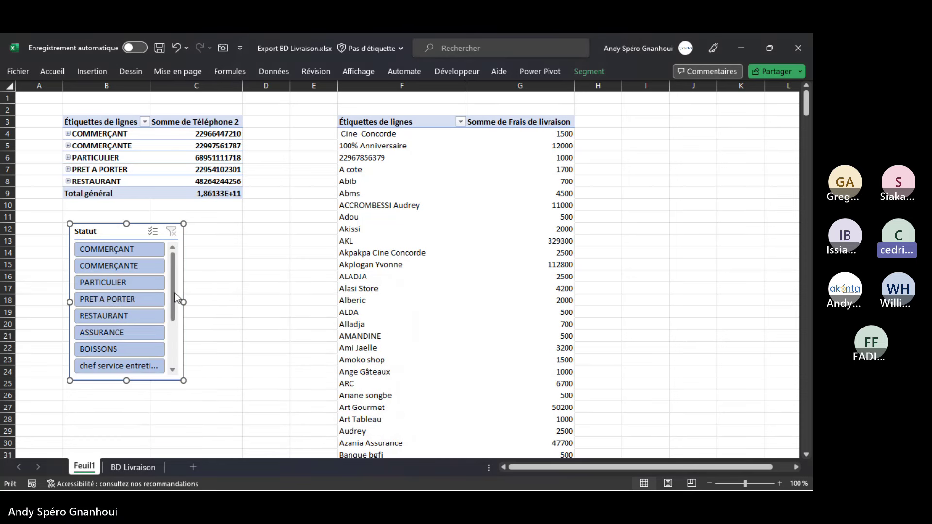
# - Filter both PivotTables to RESTAURANT with the Statut slicer and inspect the client rows in the second one
pyautogui.moveTo(176, 297)
pyautogui.mouseDown()
pyautogui.moveTo(175, 346)
pyautogui.moveTo(176, 286)
pyautogui.moveTo(176, 318)
pyautogui.moveTo(176, 304)
pyautogui.mouseUp()
pyautogui.click(126, 301)
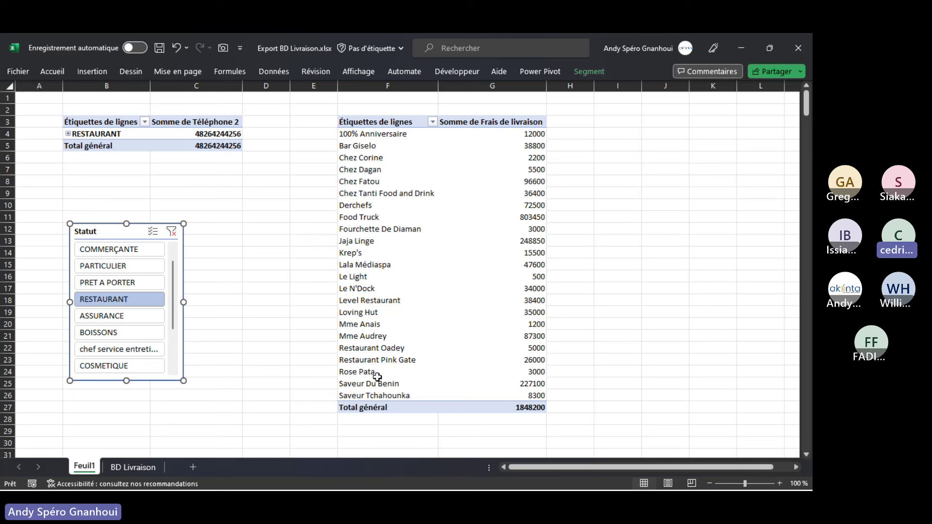
pyautogui.click(350, 324)
pyautogui.click(350, 336)
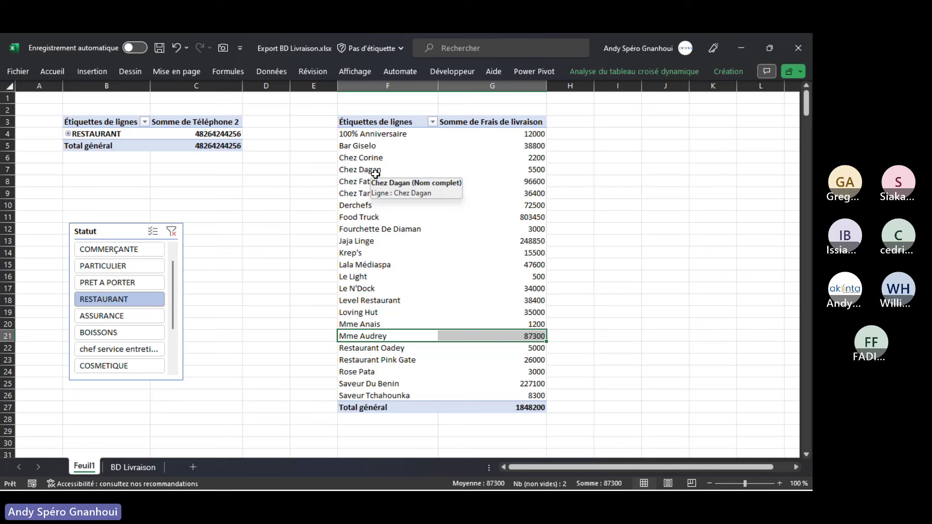
# - Filter both PivotTables with the Statut slicer by PARTICULIER, PRET A PORTER and finally COSMETIQUE
pyautogui.click(145, 266)
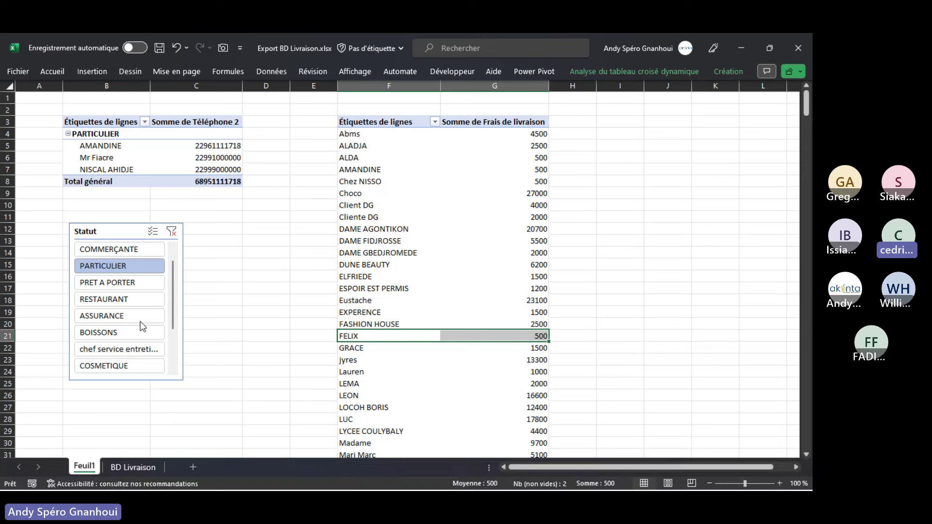
pyautogui.click(128, 282)
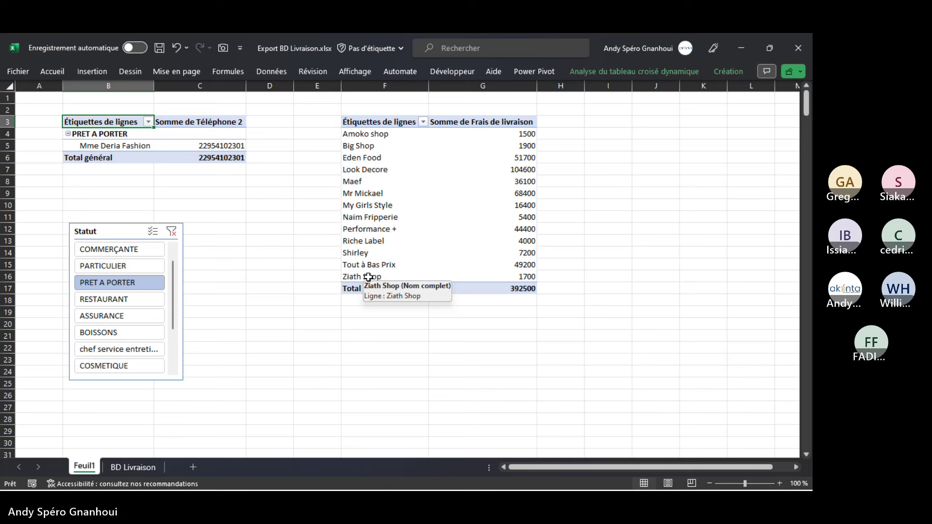
pyautogui.click(105, 367)
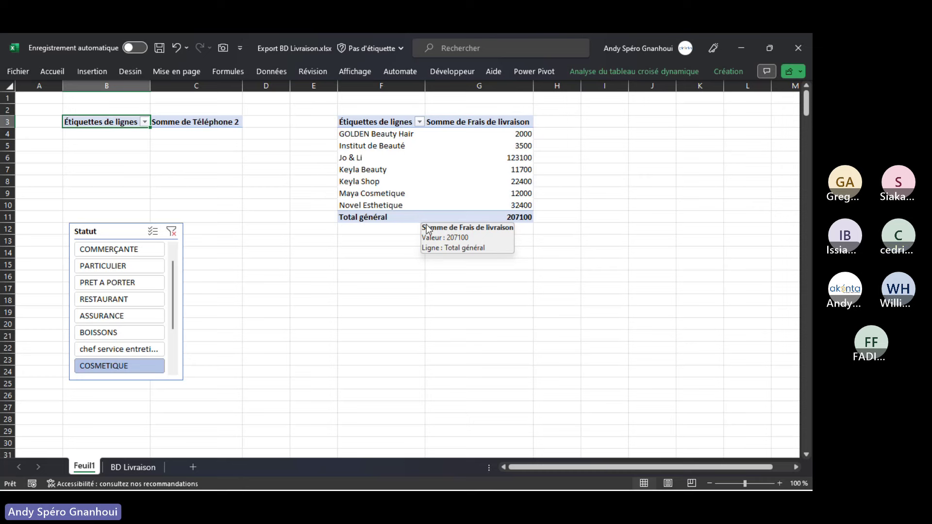
# - Switch to the Microsoft Teams meeting window and try to stop sharing the screen
pyautogui.moveTo(343, 480)
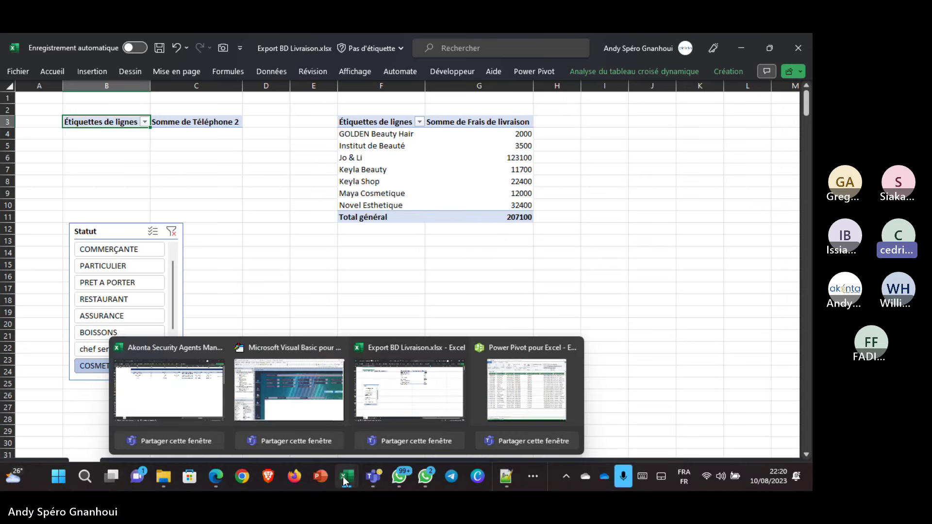
pyautogui.click(368, 477)
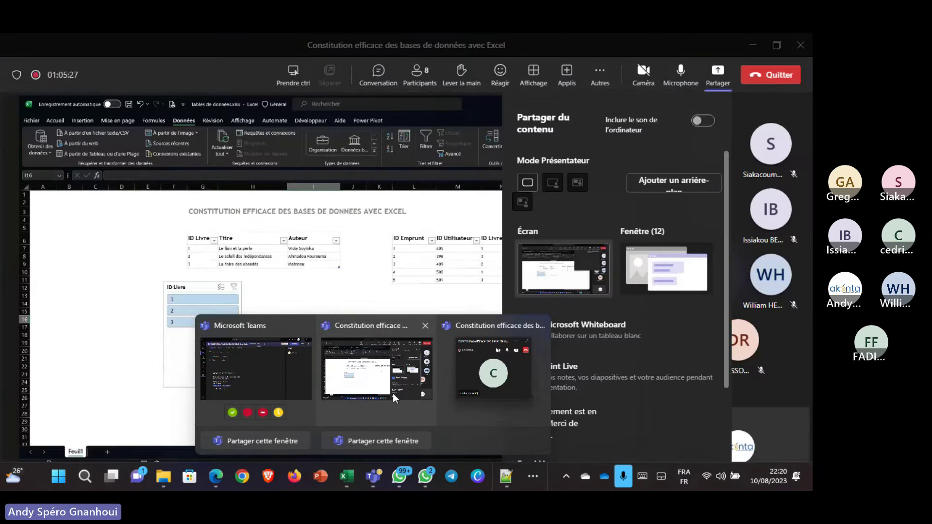
pyautogui.click(392, 394)
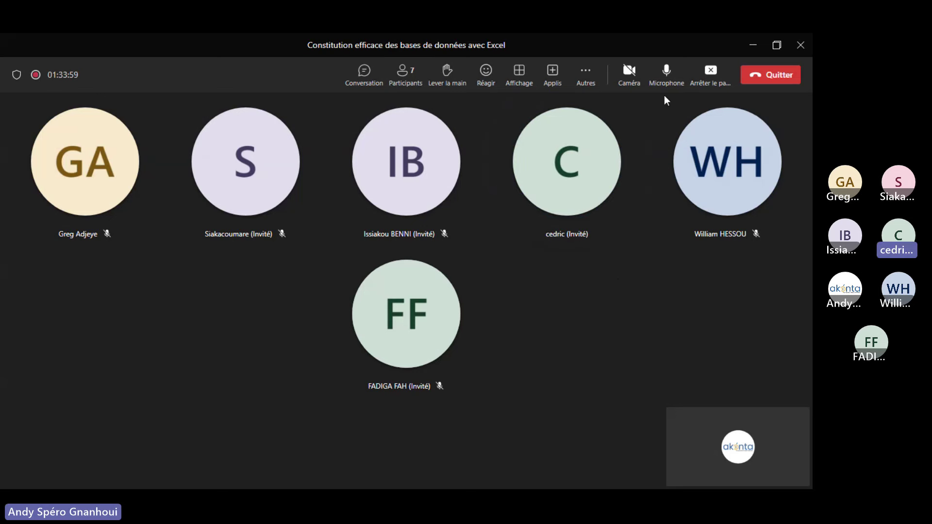
pyautogui.click(705, 79)
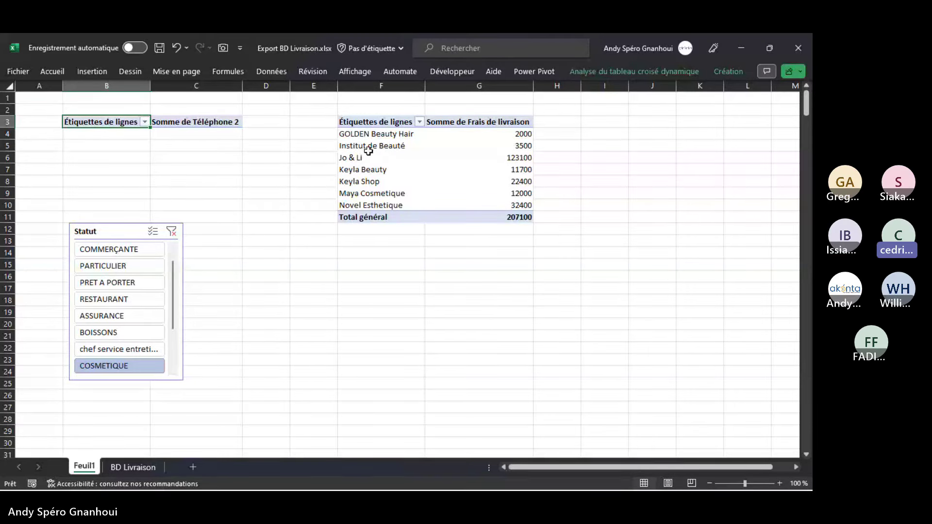
# - Insert a clustered column PivotChart based on the second PivotTable with the delivery fees per client
pyautogui.click(369, 150)
pyautogui.click(600, 77)
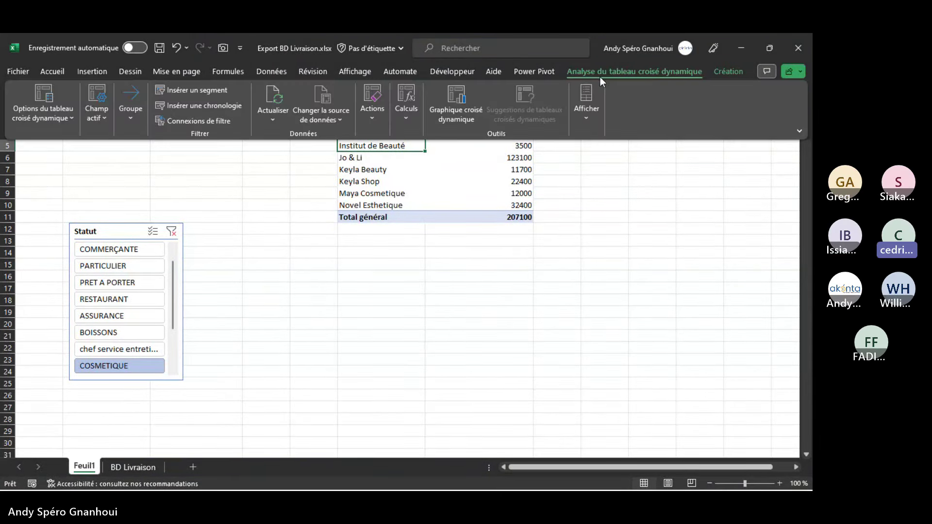
pyautogui.click(456, 107)
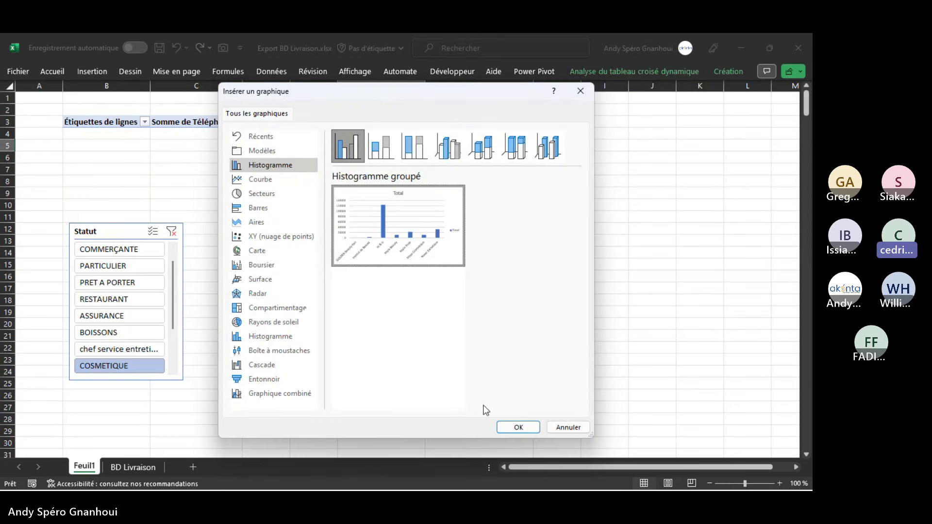
pyautogui.click(520, 425)
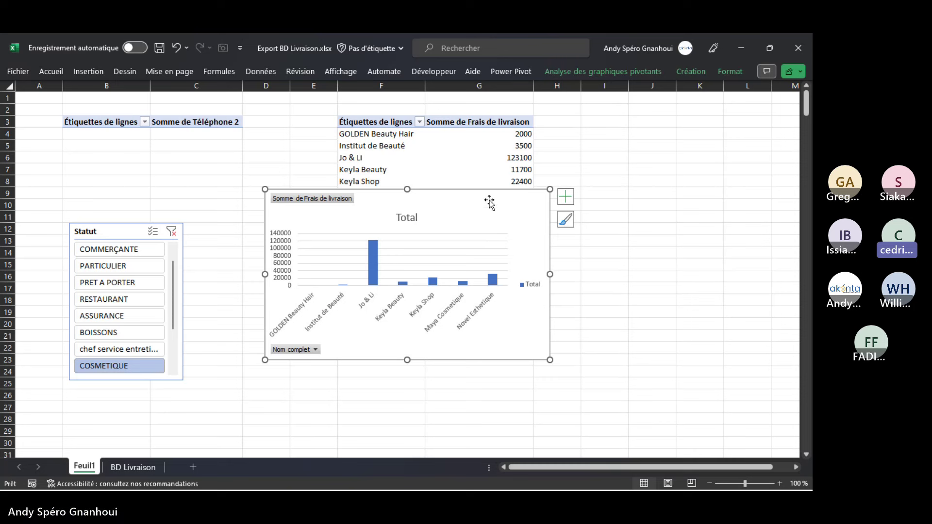
# - Move the PivotChart beneath the second PivotTable, beside the Statut slicer, and undo one of the small shifts
pyautogui.moveTo(489, 200); pyautogui.dragTo(466, 256)
pyautogui.moveTo(529, 416); pyautogui.dragTo(534, 422)
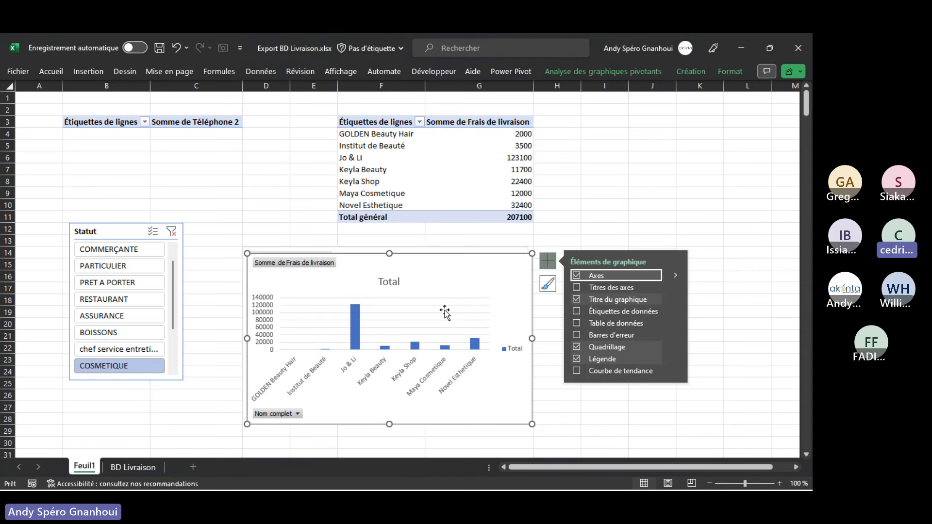
pyautogui.hotkey('ctrl', 'z')
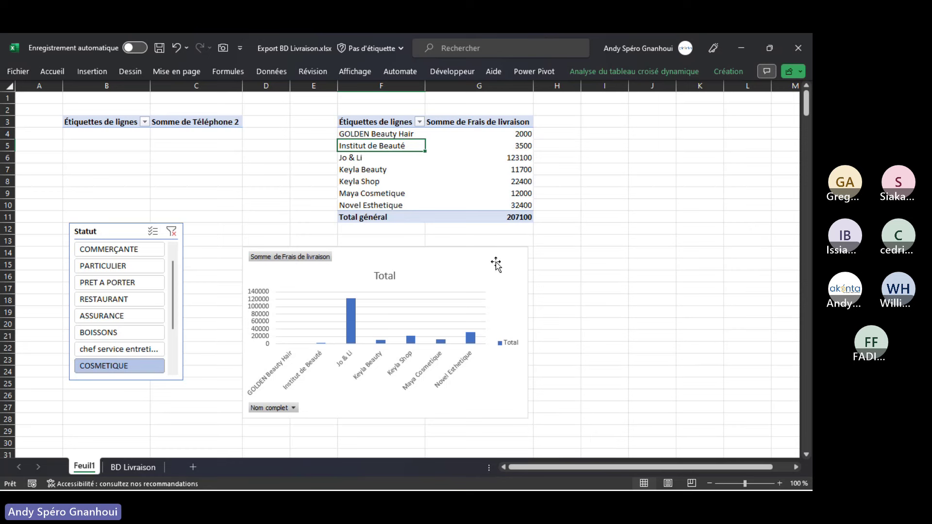
pyautogui.moveTo(495, 255); pyautogui.dragTo(499, 260)
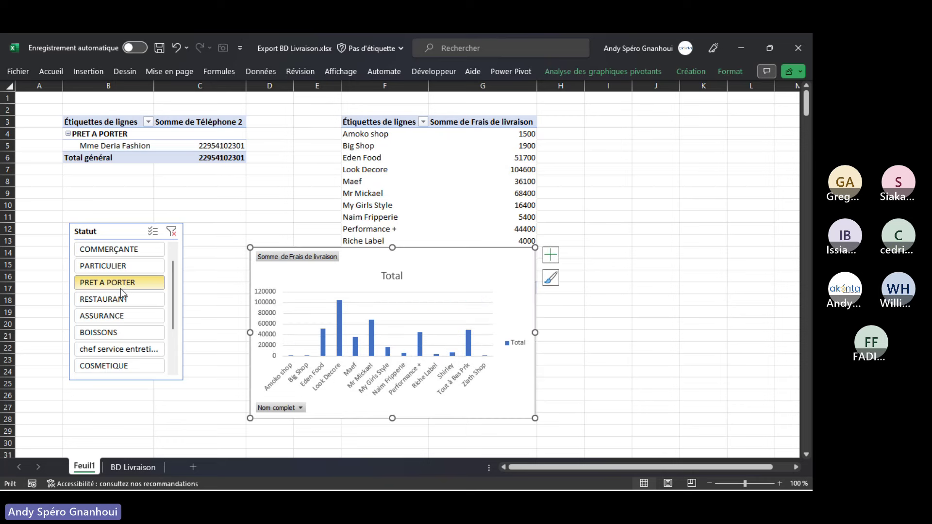
# - Filter the PivotTables and chart with the Statut slicer by RESTAURANT, BOISSONS, COSMETIQUE, COMMERÇANTE, COMMERÇANT and finally PRET A PORTER
pyautogui.click(121, 300)
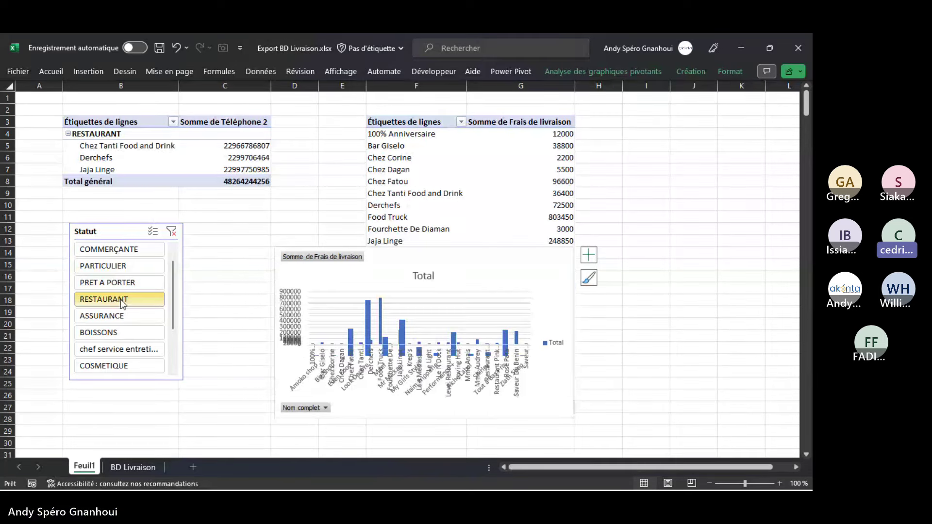
pyautogui.click(120, 333)
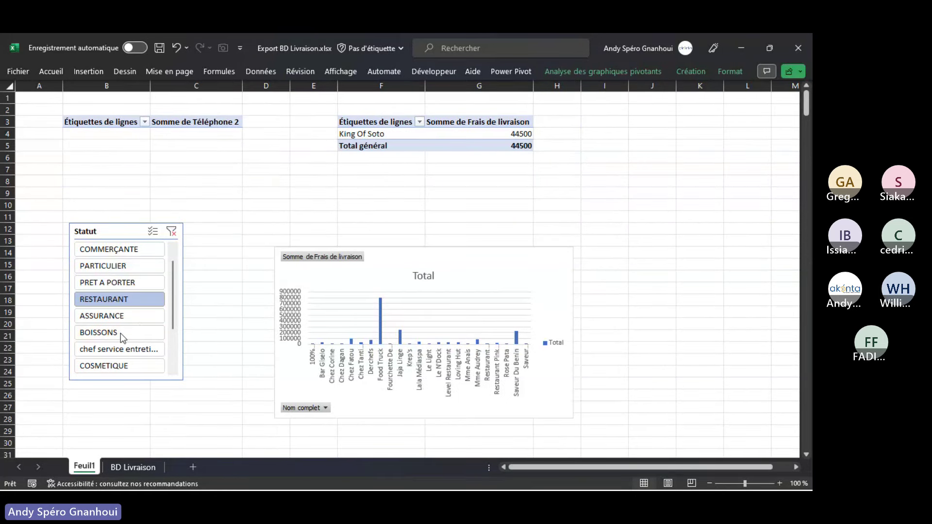
pyautogui.click(122, 367)
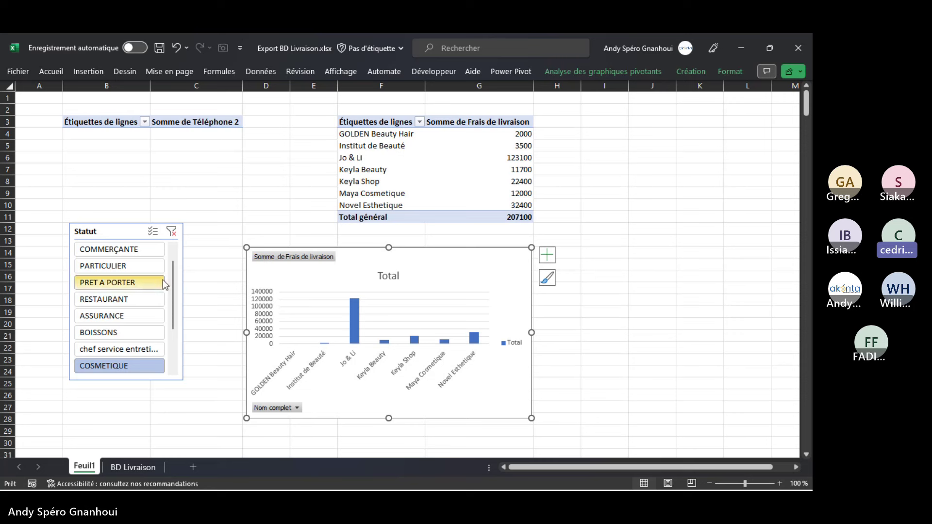
pyautogui.click(147, 250)
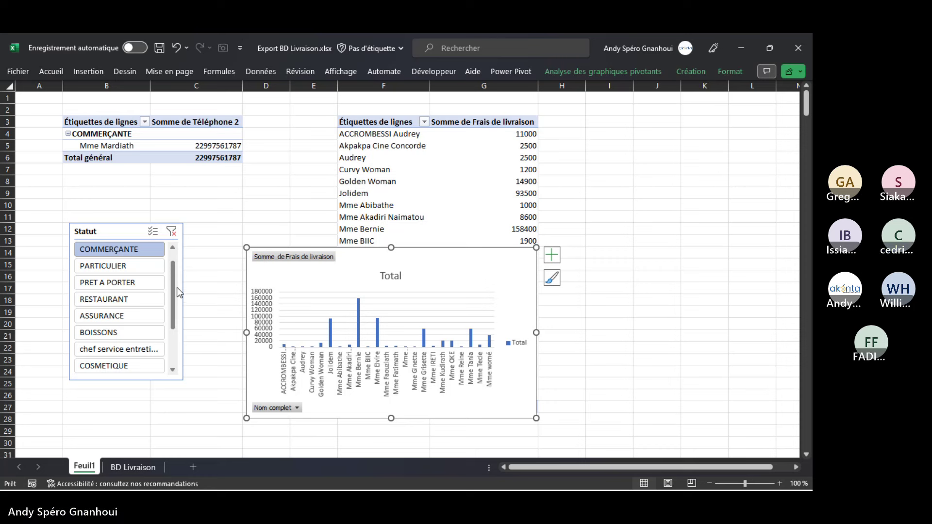
pyautogui.moveTo(176, 288); pyautogui.dragTo(177, 254)
pyautogui.click(145, 250)
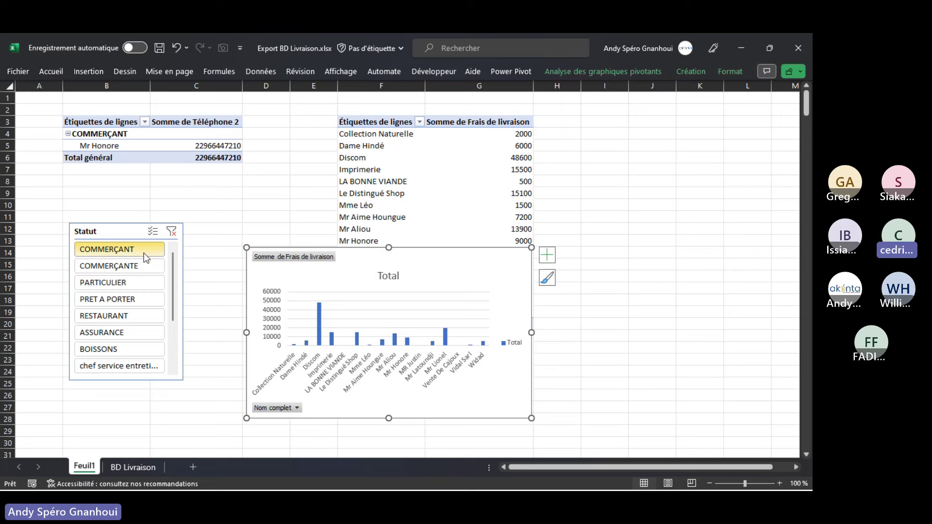
pyautogui.click(135, 303)
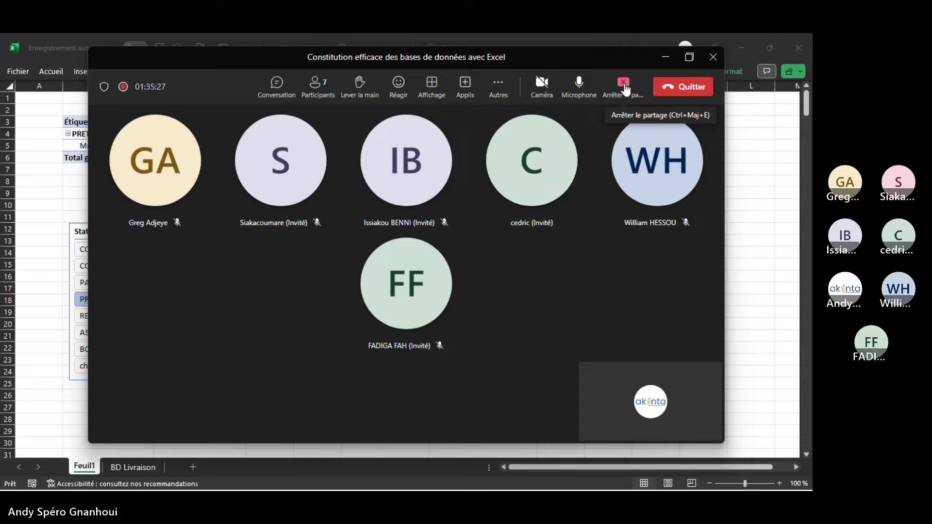
# - Stop sharing the screen in the Microsoft Teams meeting window
pyautogui.click(626, 87)
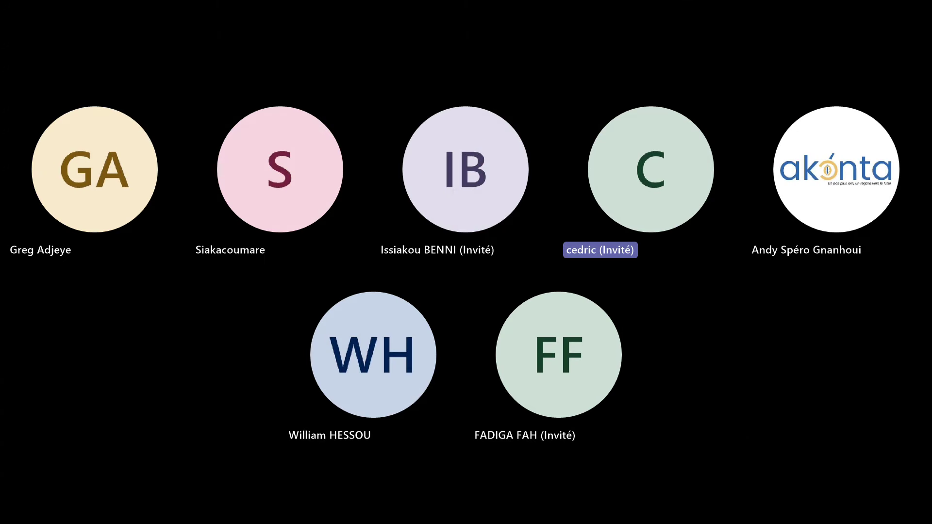